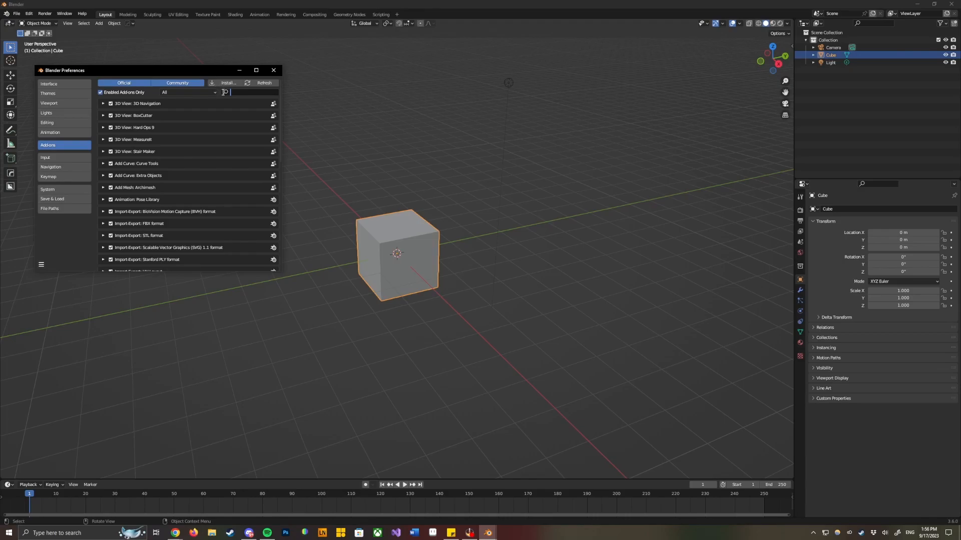
Search the enabled add-ons for "node" to check that Node Wrangler is on, and close the preferences.
text(pu)
text(de)
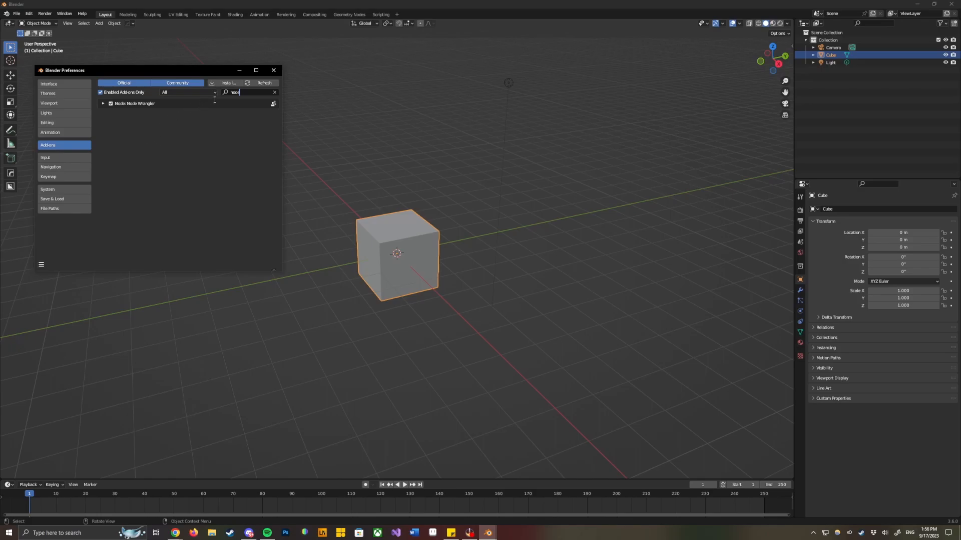
click(274, 70)
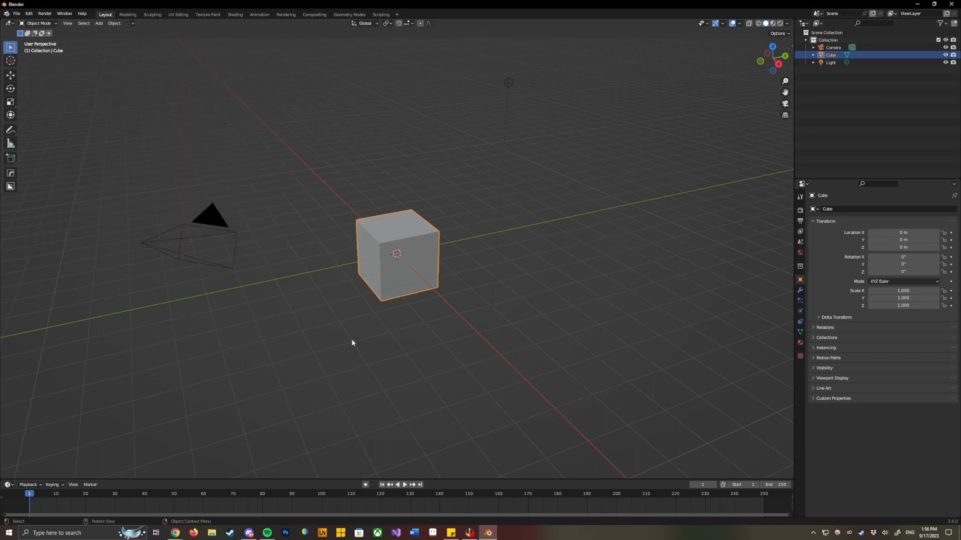
middle_drag(452, 221, 430, 252)
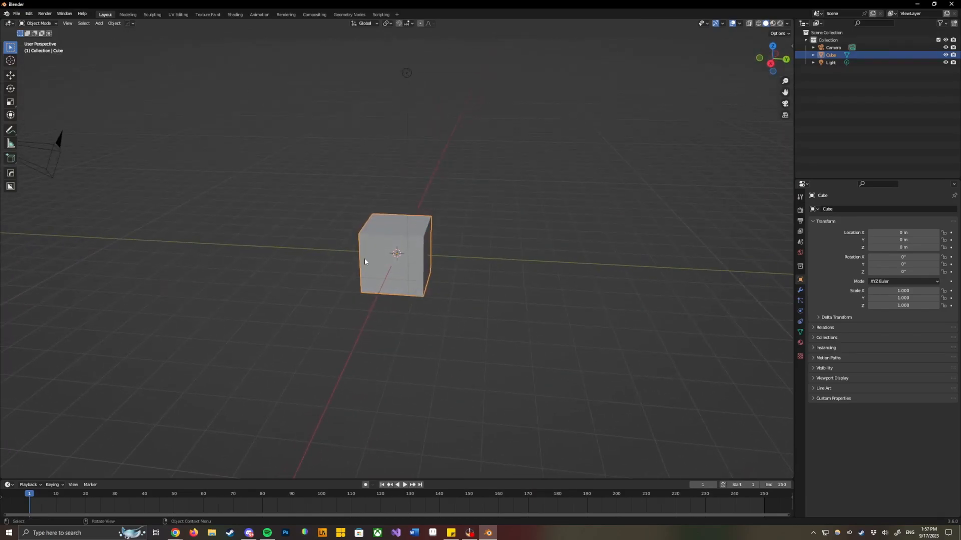
In the Shading workspace, add a Node Wrangler texture setup with Texture Coordinate, Mapping and Image Texture nodes to the cube's Principled BSDF.
click(235, 15)
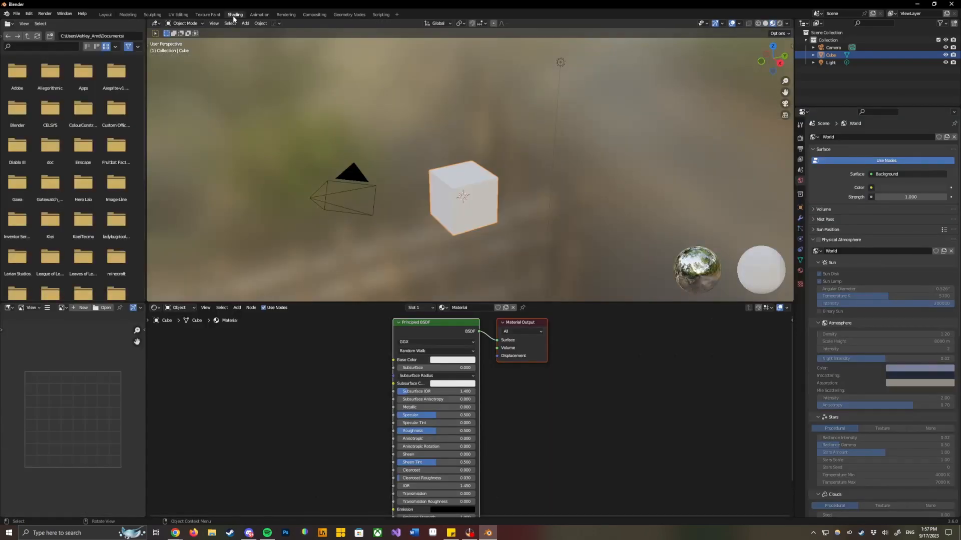
scroll(391, 416, down, 4)
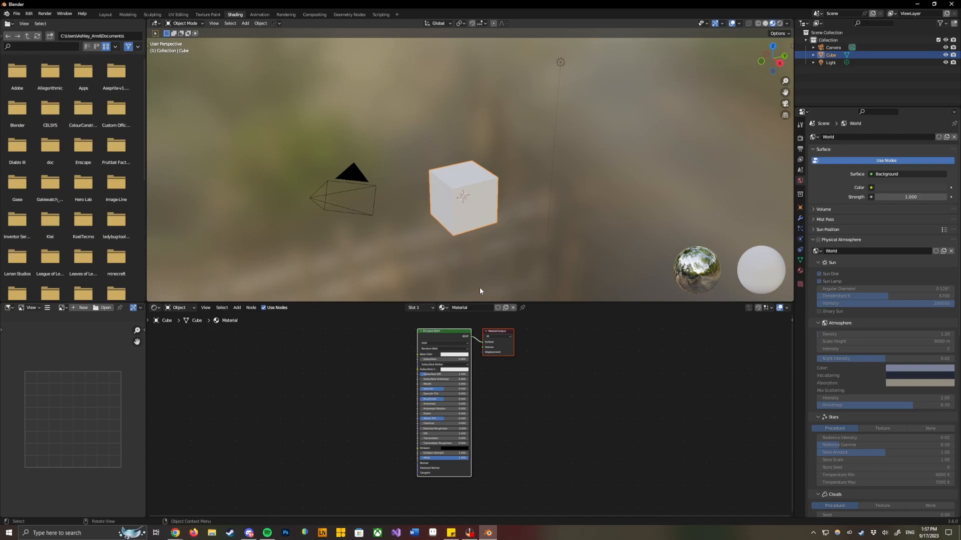
click(440, 339)
scroll(425, 342, up, 2)
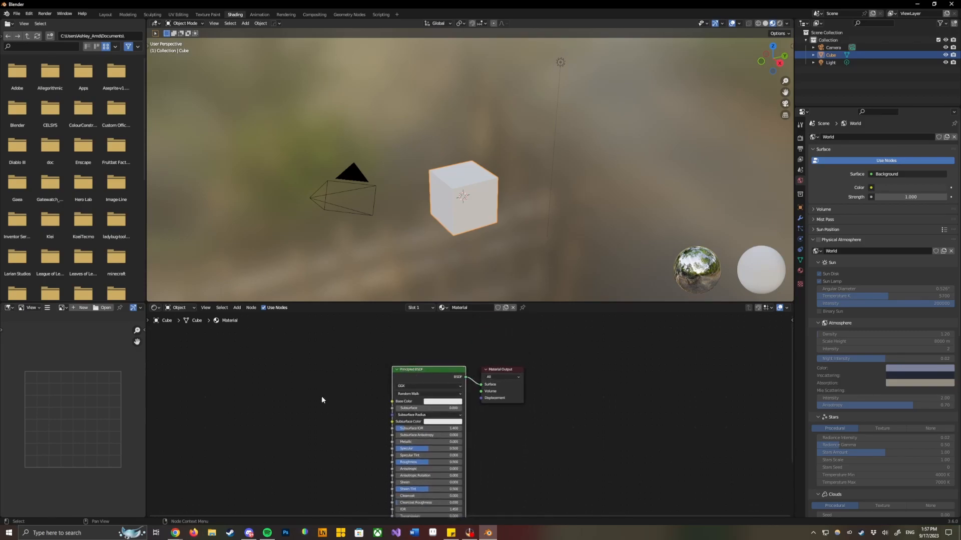
key(ctrl+t)
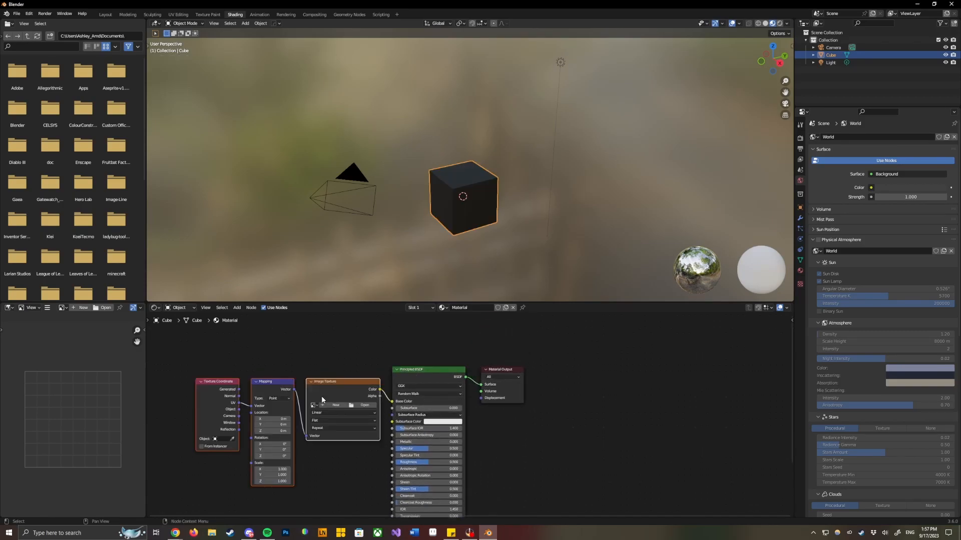
click(342, 373)
drag(353, 349, 209, 488)
click(364, 336)
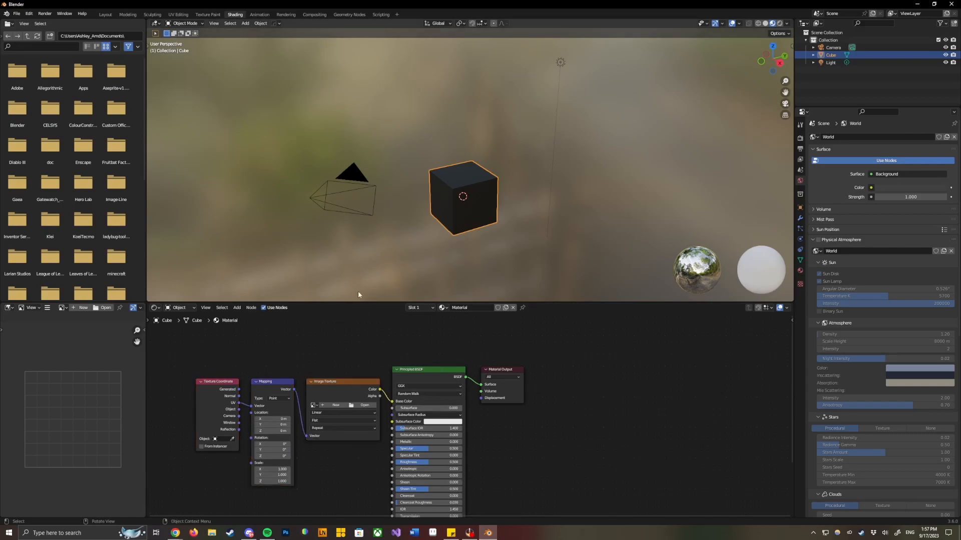
drag(278, 352, 214, 482)
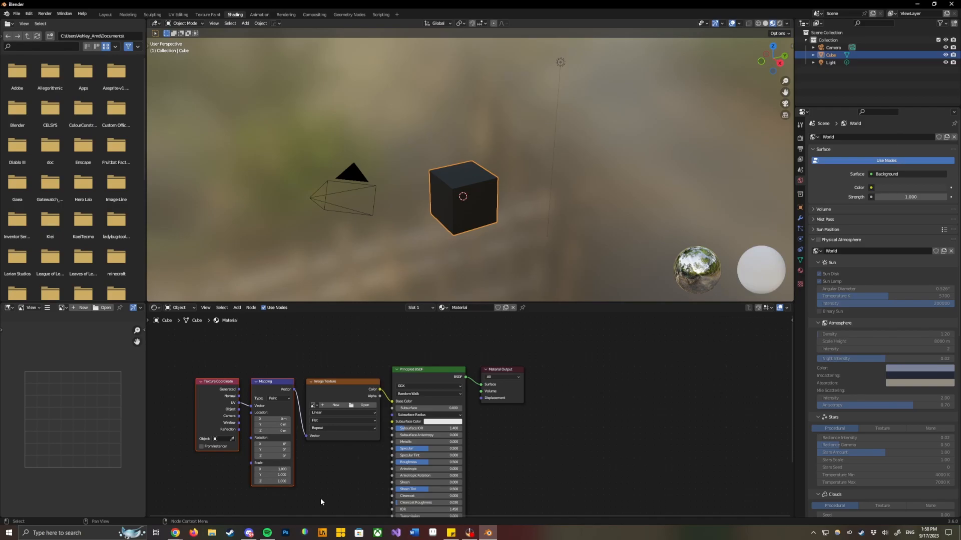
click(329, 360)
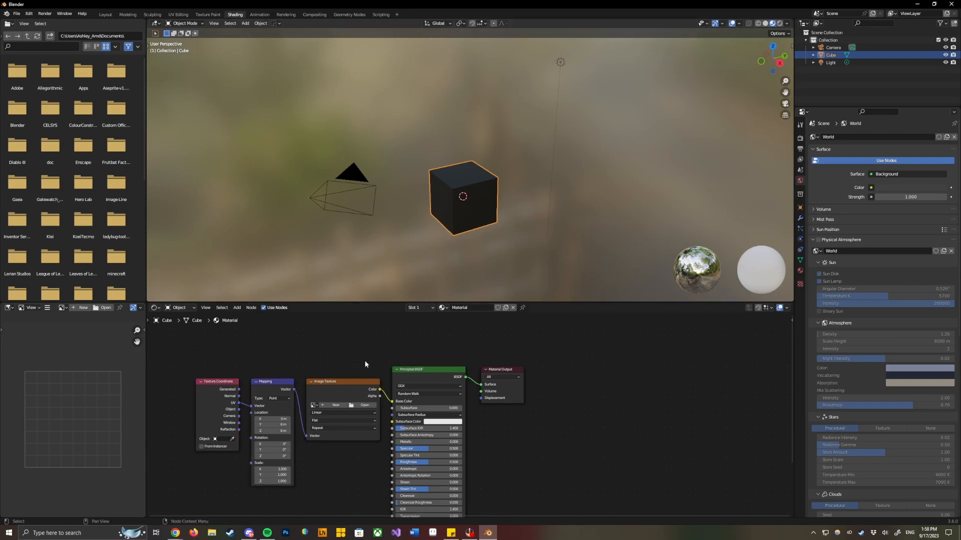
click(356, 393)
click(356, 371)
Return to the Layout workspace and delete the default camera, cube and light.
click(104, 15)
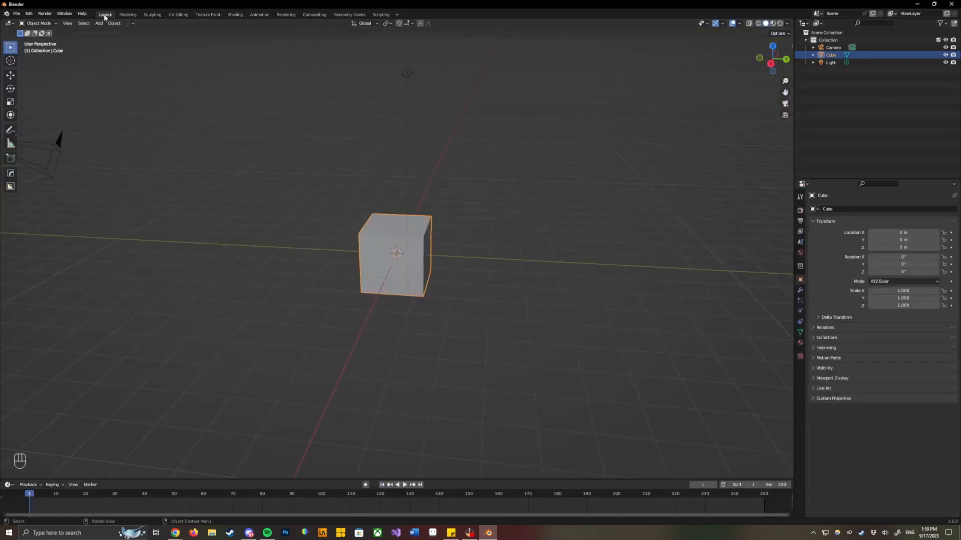
click(549, 296)
middle_drag(536, 274, 395, 262)
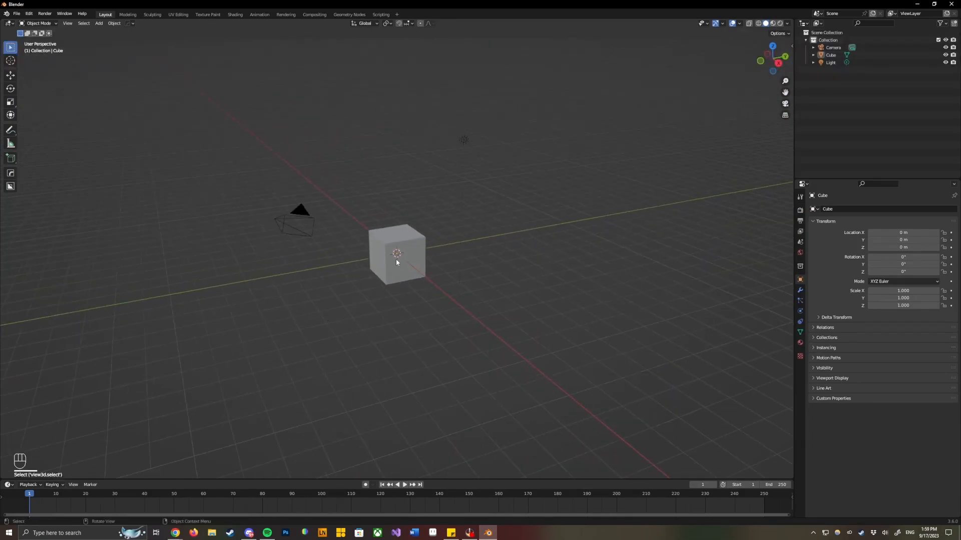
drag(666, 395, 145, 81)
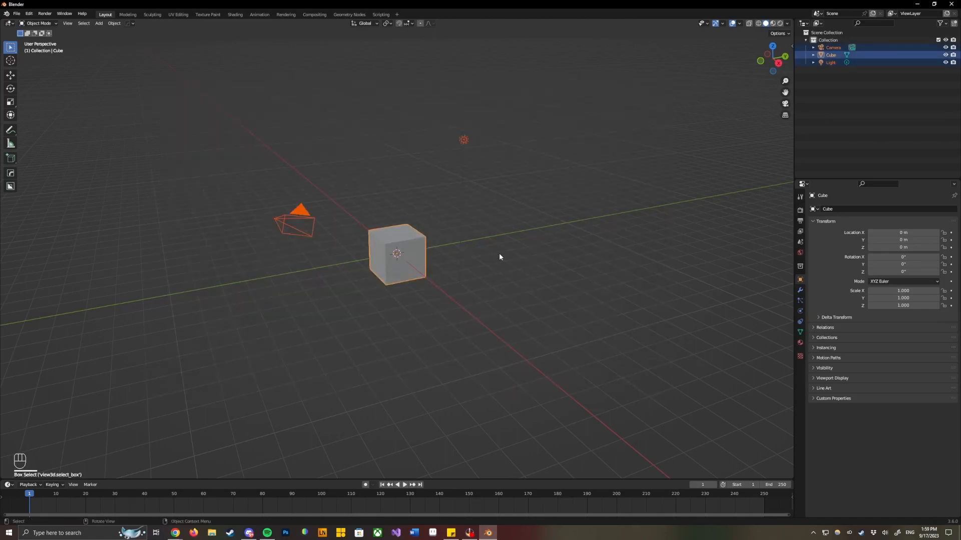
key(Delete)
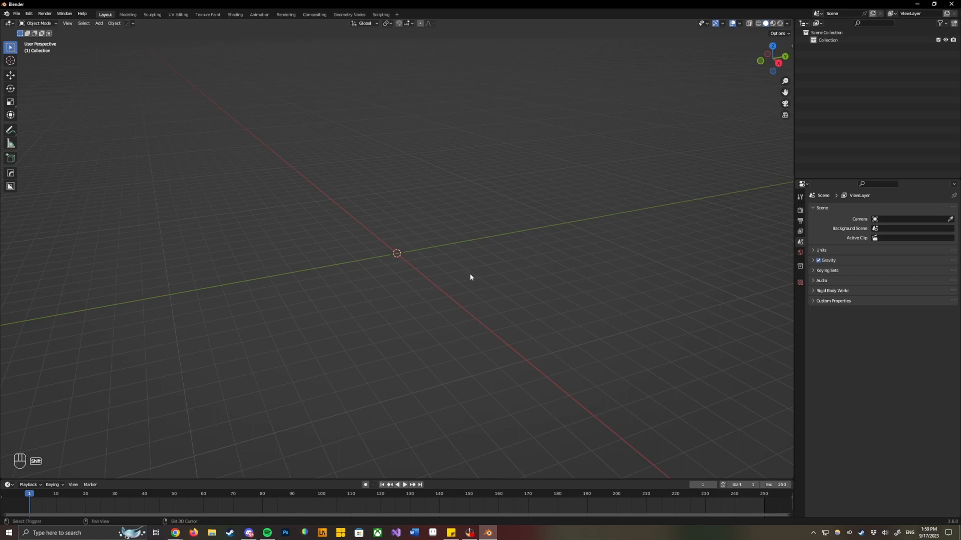
Add a new cube mesh to the empty scene.
key(shift+a)
mouse_move(470, 276)
click(98, 23)
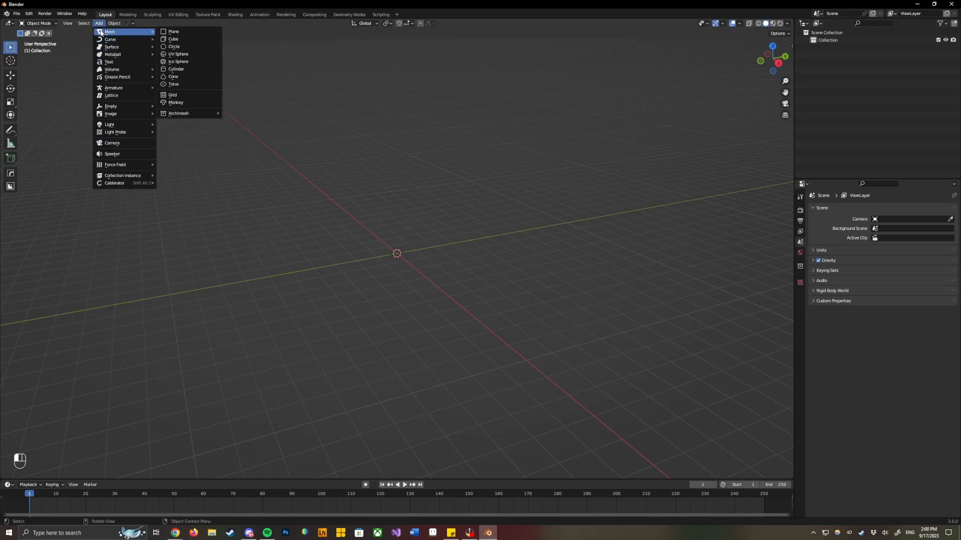
key(shift+a)
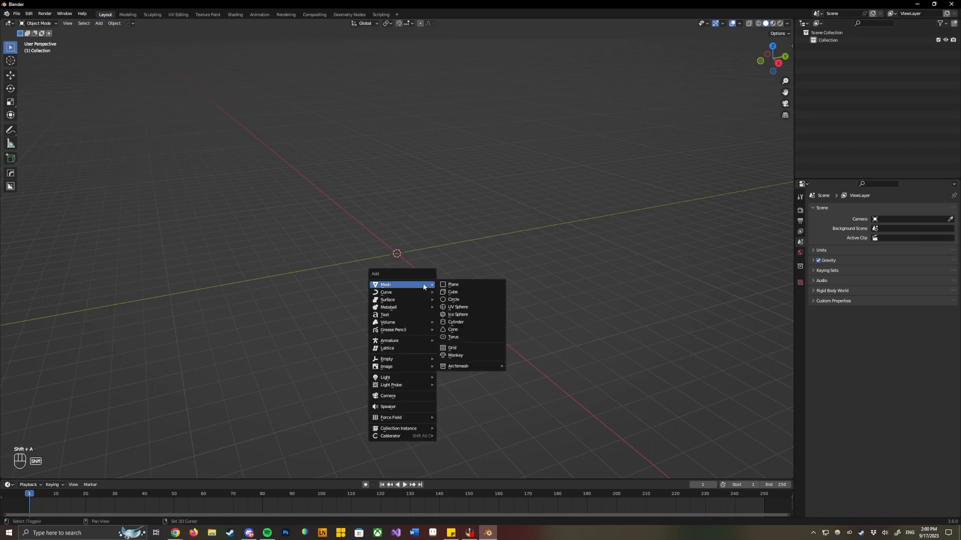
click(459, 293)
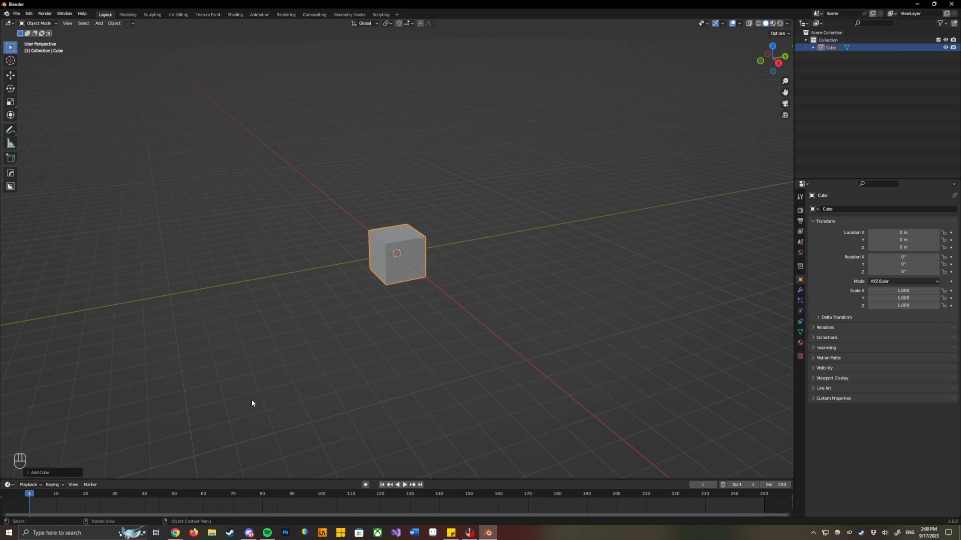
Set the new cube's size to 2 m in its creation settings.
click(53, 472)
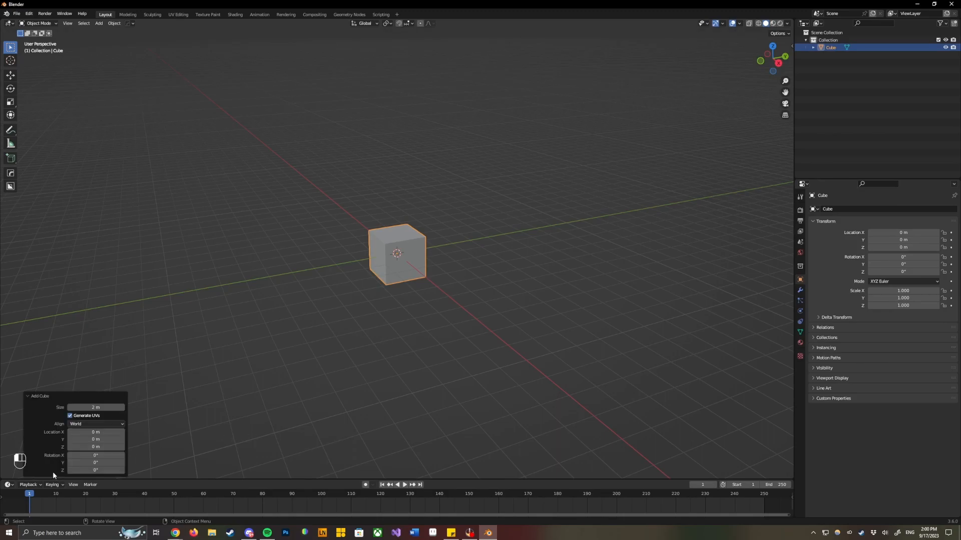
click(98, 407)
text(4)
key(BackSpace)
text(2)
key(Return)
Select the cube and display its transform and dimension properties in the viewport.
click(424, 304)
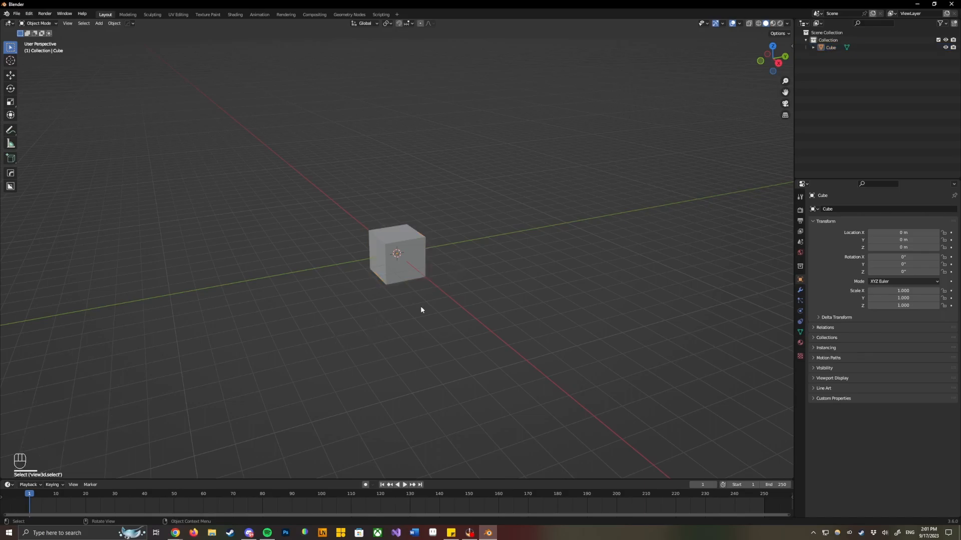
click(408, 251)
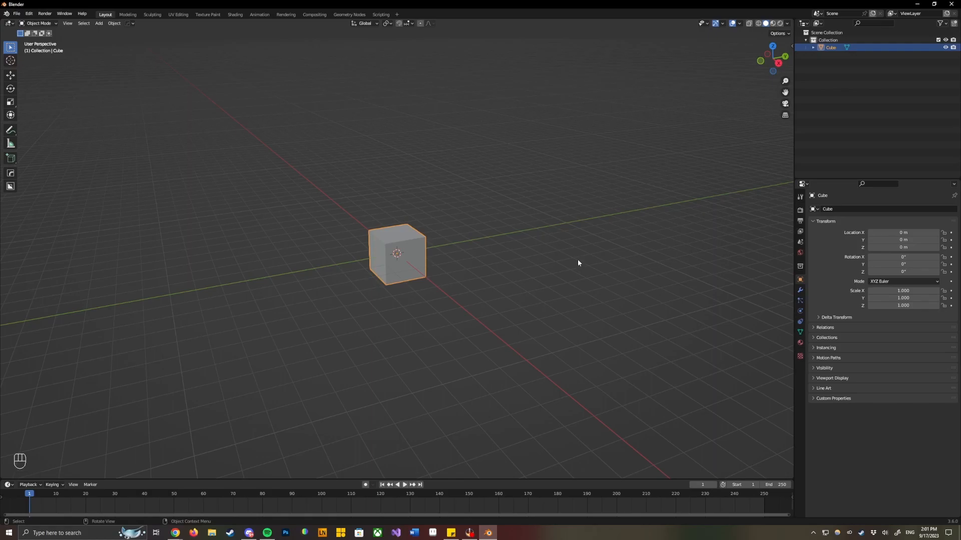
click(790, 46)
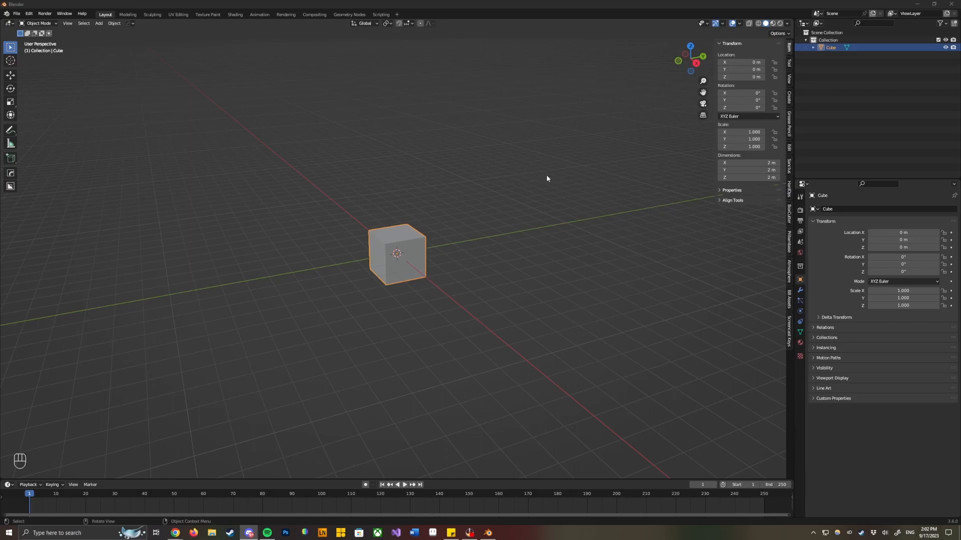
Examine the cube from several angles, including the top orthographic view, and return to a perspective view.
drag(691, 59, 676, 71)
click(691, 61)
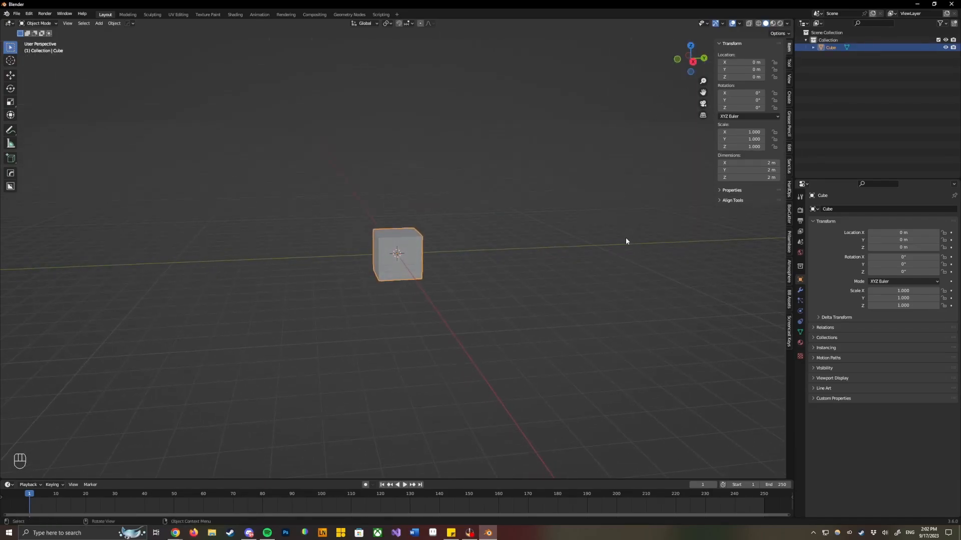
drag(690, 59, 650, 71)
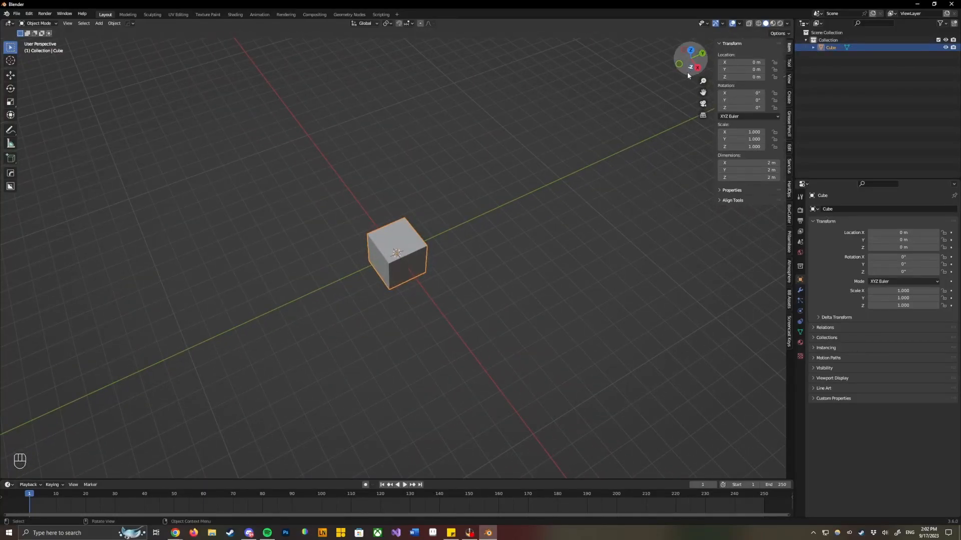
click(690, 51)
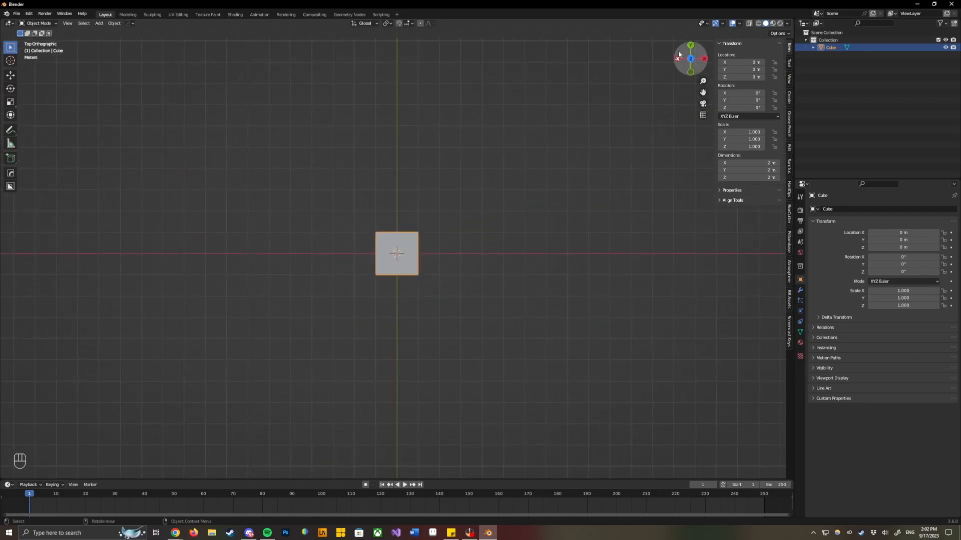
drag(689, 64, 594, 25)
drag(610, 260, 598, 268)
click(400, 245)
click(499, 310)
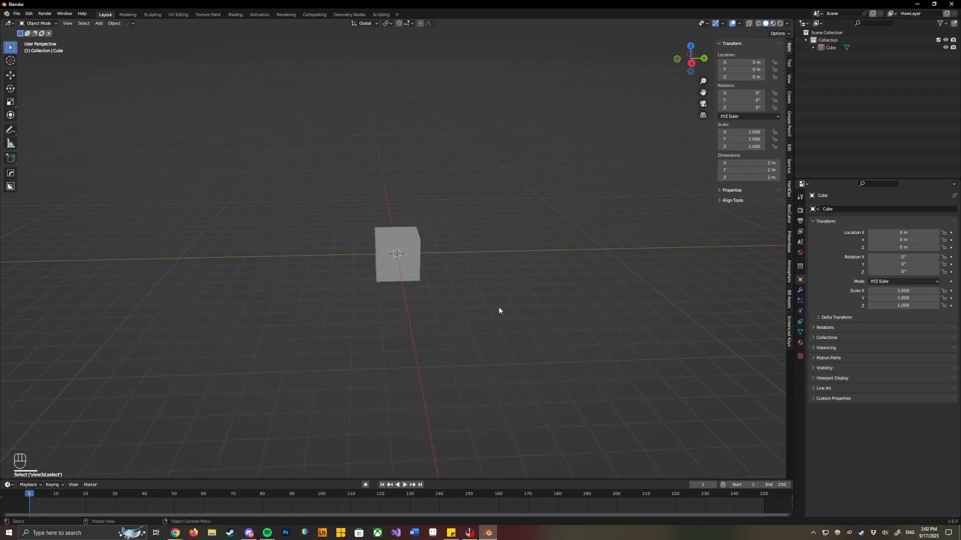
middle_drag(481, 289, 495, 293)
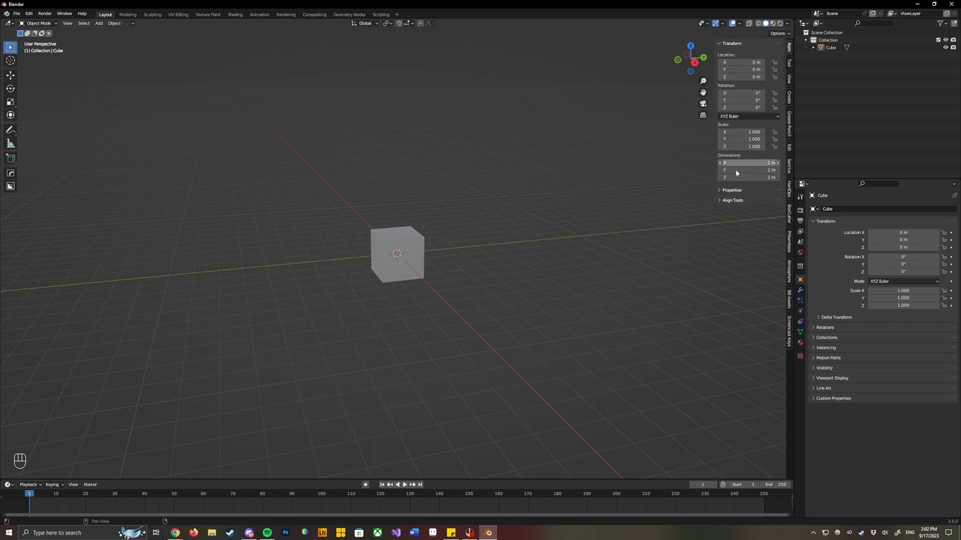
Set the cube's Z dimension to 1 m.
click(392, 254)
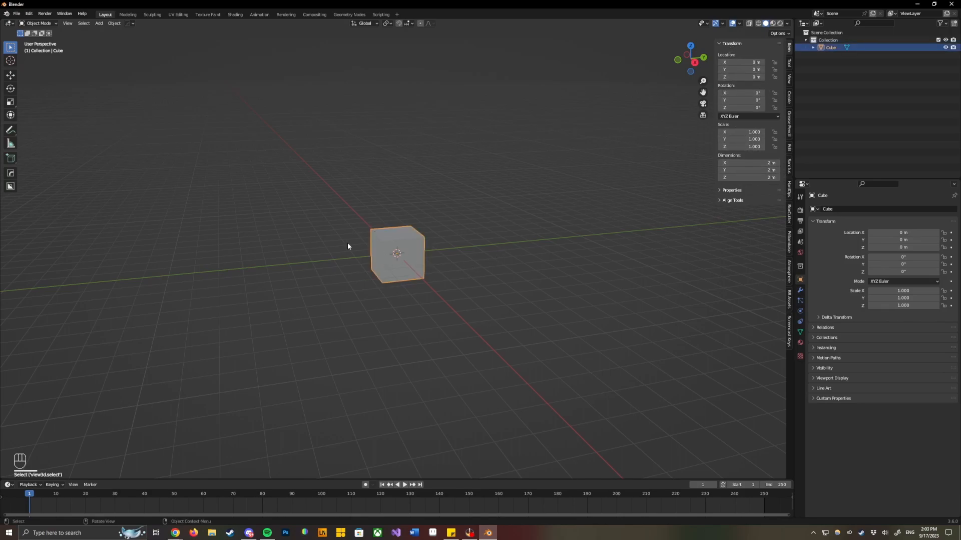
click(753, 178)
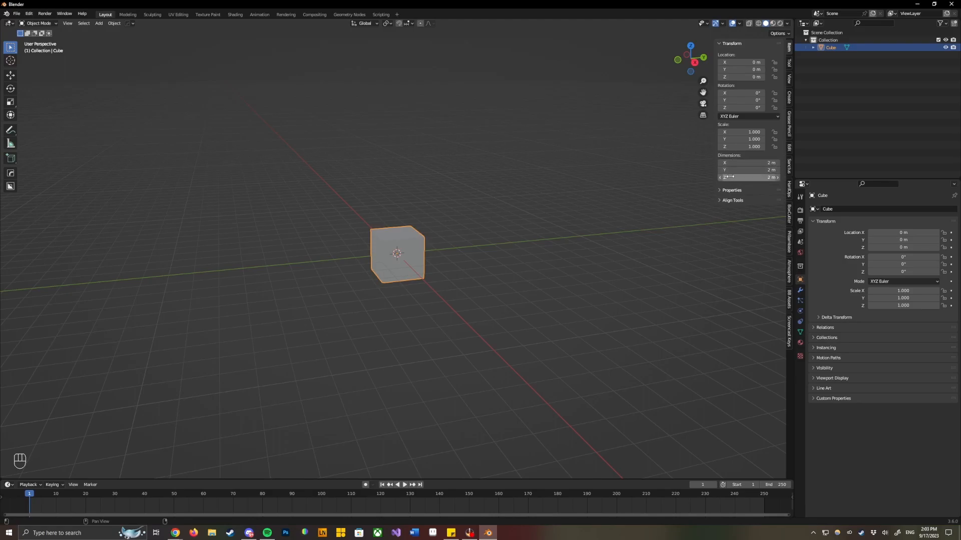
text(1)
key(Return)
click(608, 326)
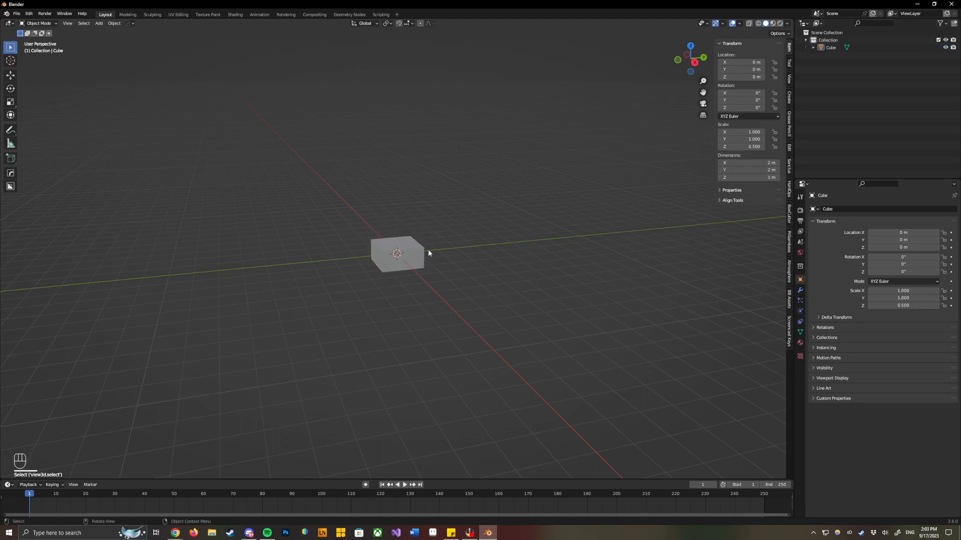
Select the cube in the viewport, deselect it in empty space, and select it again.
scroll(420, 245, up, 3)
middle_drag(404, 233, 453, 238)
click(436, 256)
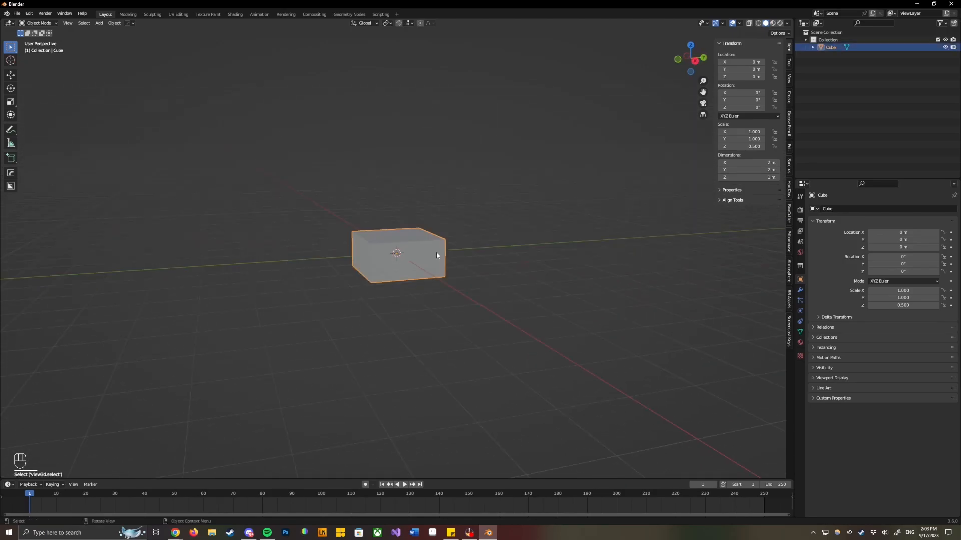
click(487, 281)
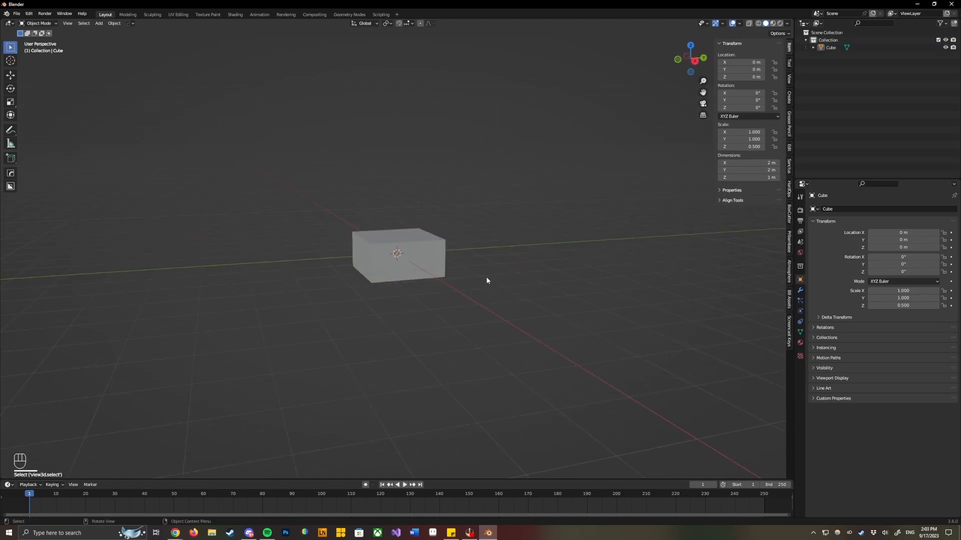
click(429, 257)
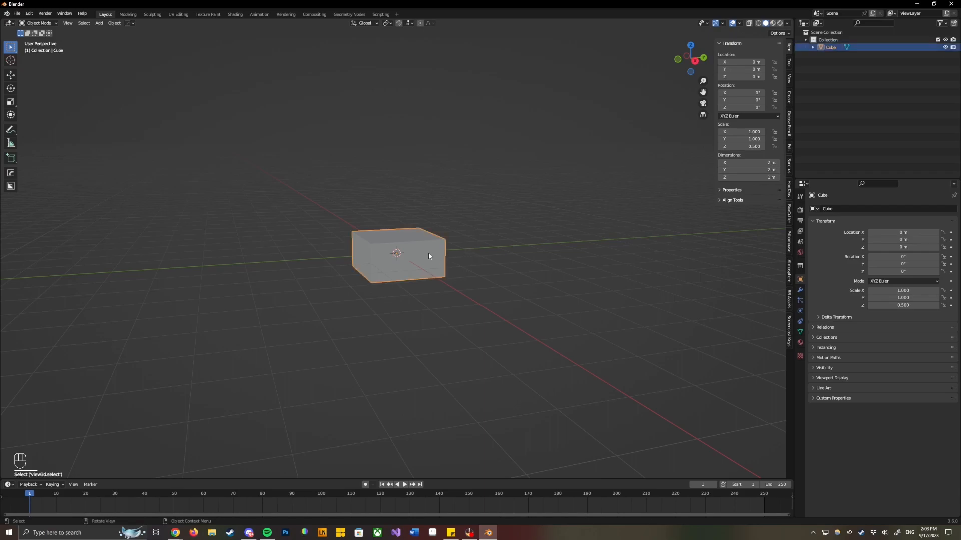
Try scaling the cube uniformly and along the Z, X and Y axes separately, and cancel the scaling.
key(s)
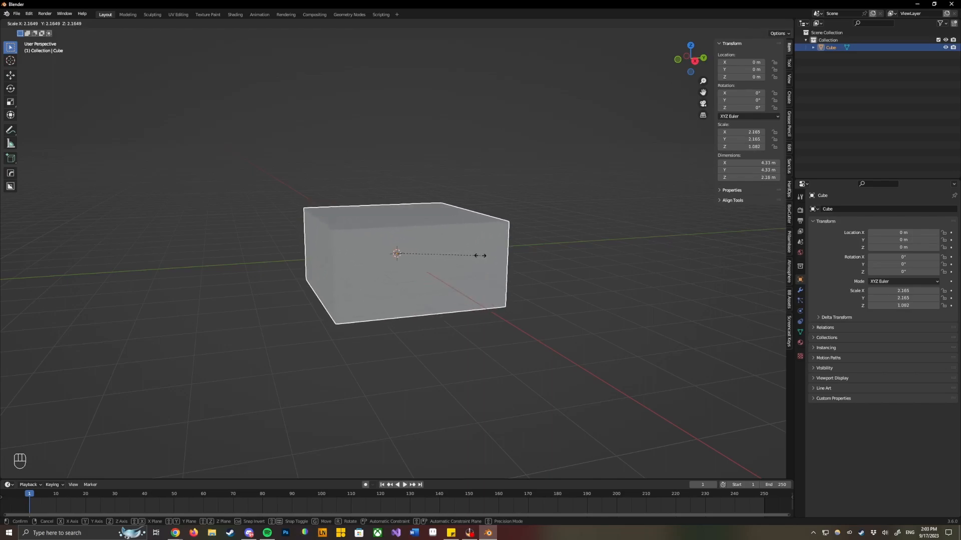
key(z)
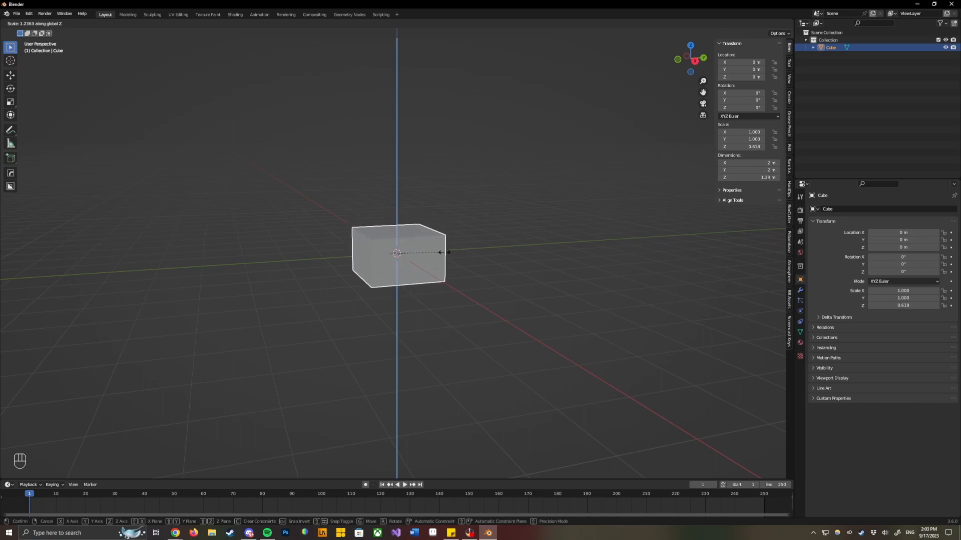
key(x)
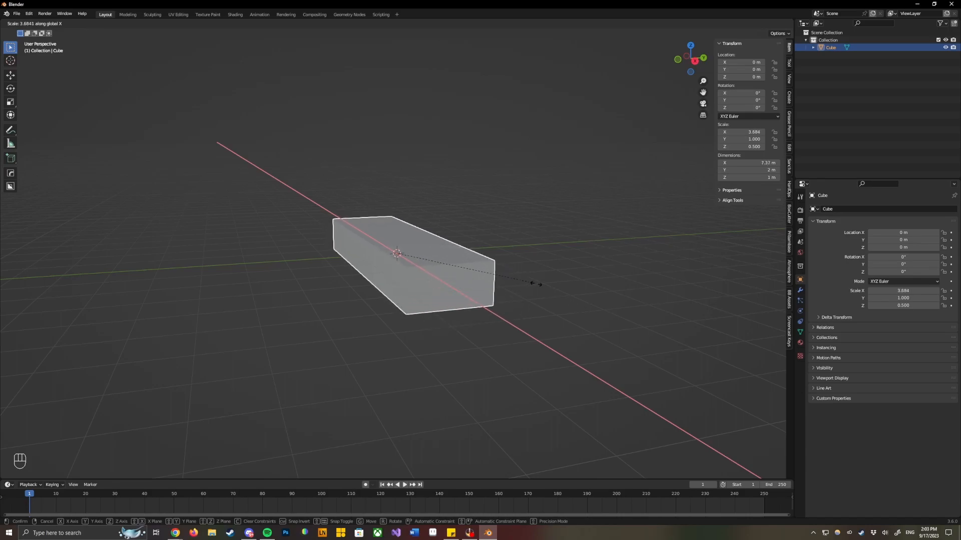
key(y)
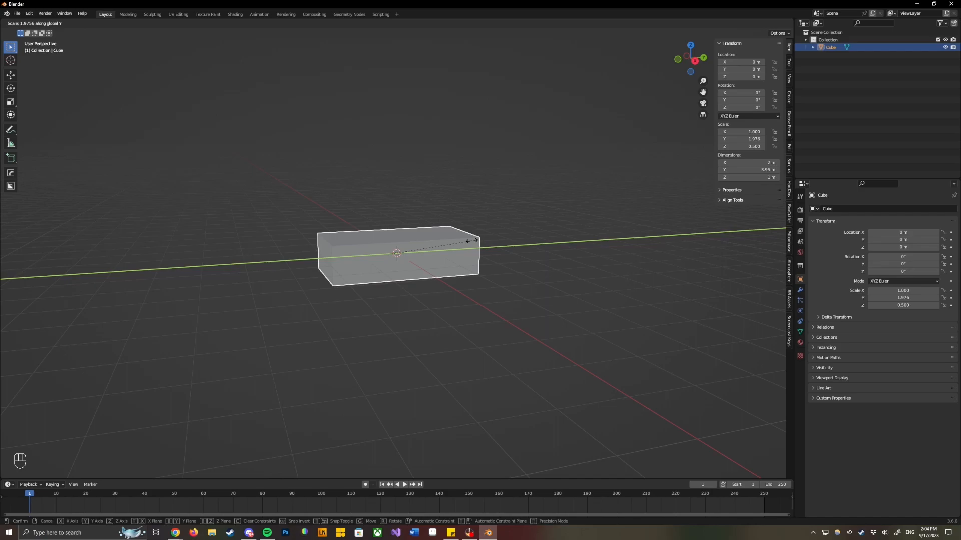
key(Escape)
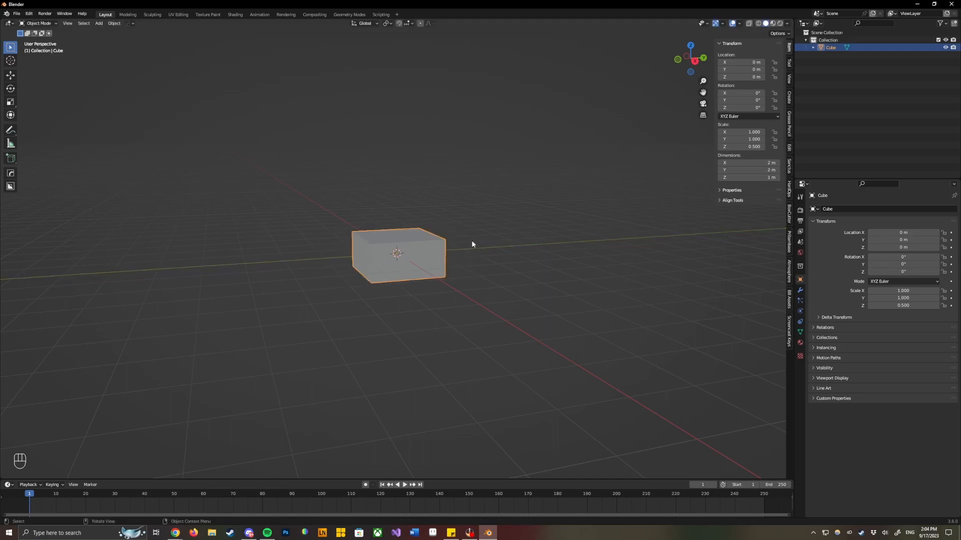
Set the cube's Z dimension to 0.5 m.
click(472, 242)
middle_drag(422, 262, 428, 262)
click(429, 264)
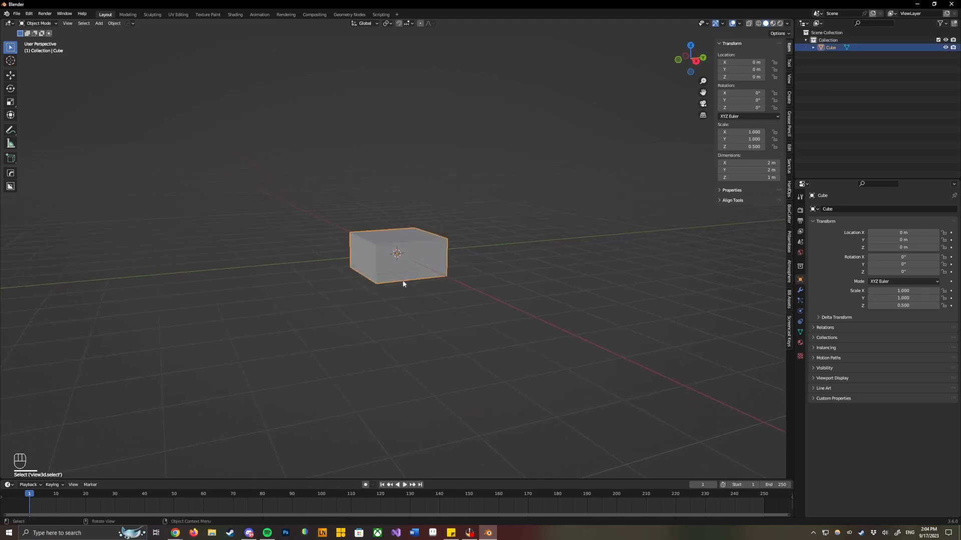
click(759, 178)
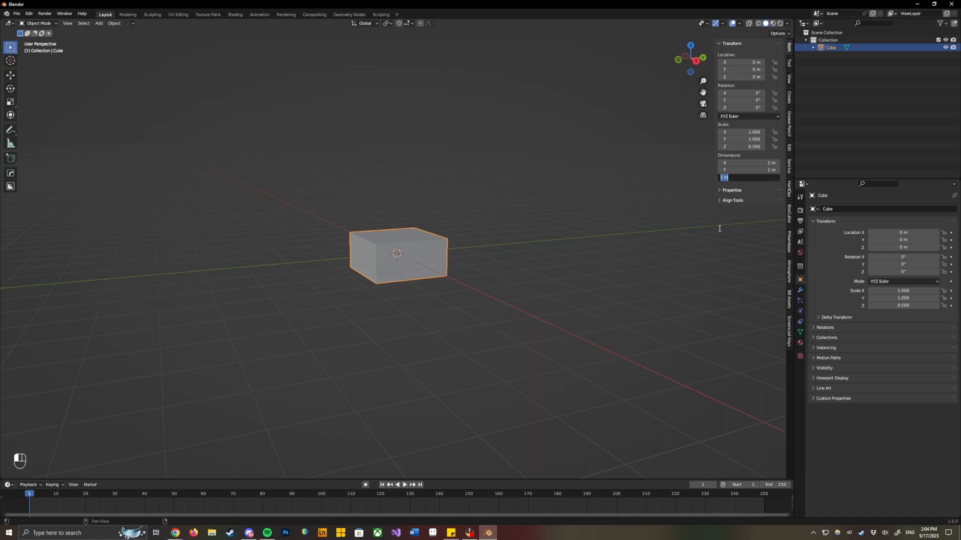
text(.5)
key(Return)
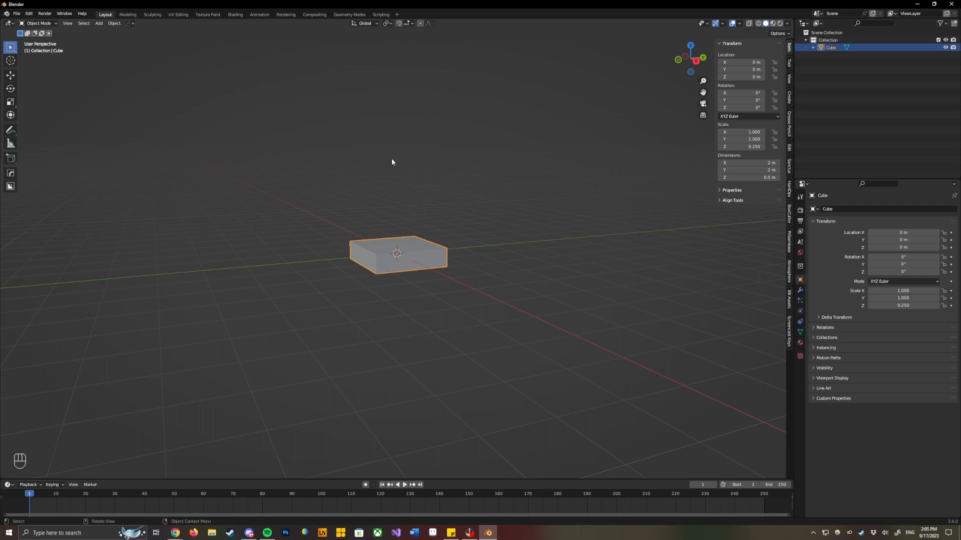
Switch the cube to Edit Mode, select its whole mesh and scale it up uniformly.
click(46, 24)
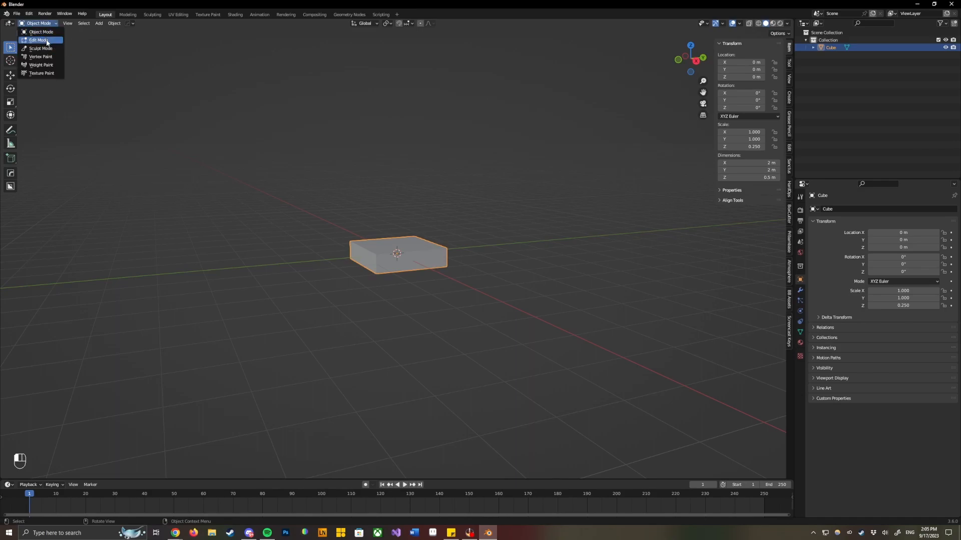
click(47, 42)
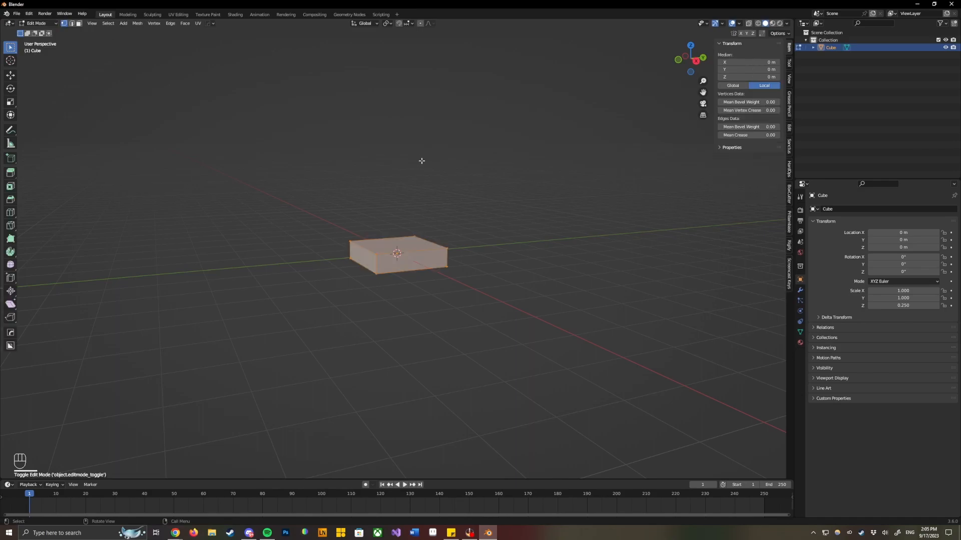
key(a)
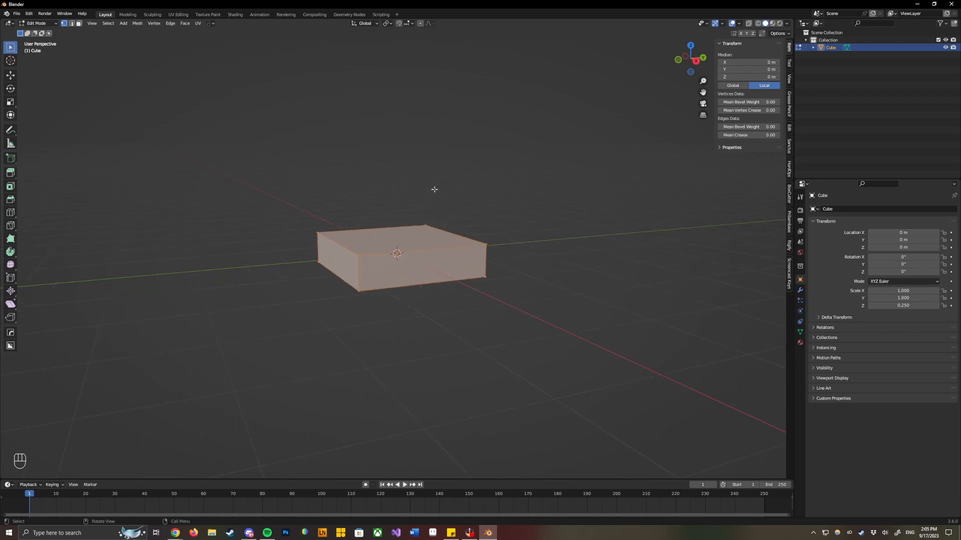
key(s)
click(495, 241)
middle_drag(496, 240, 464, 245)
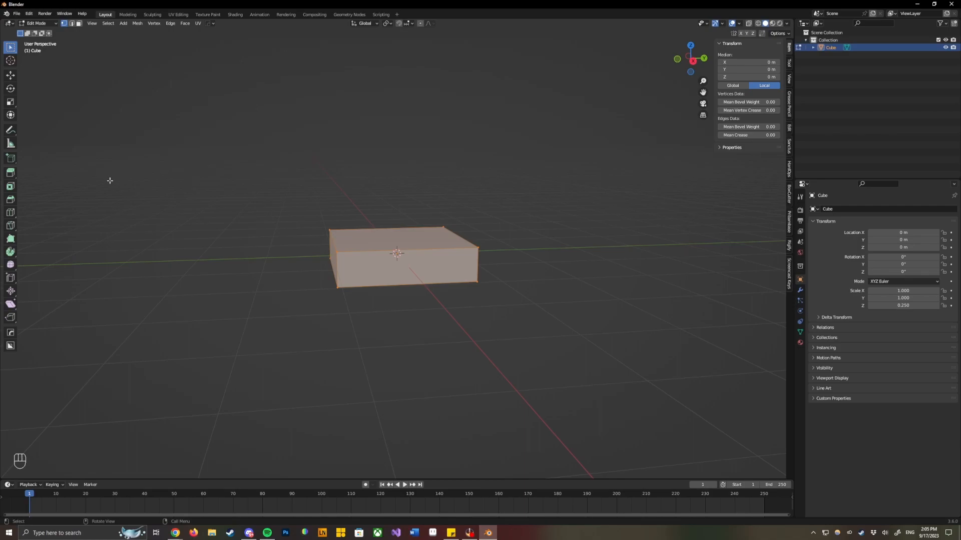
Add one horizontal loop cut around the sides of the box and one vertical loop cut through its middle.
click(11, 213)
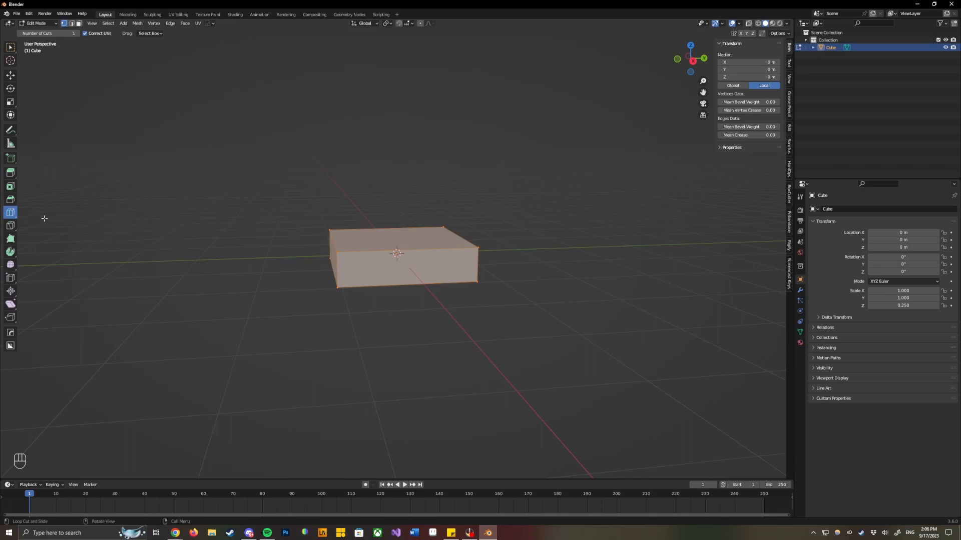
click(337, 274)
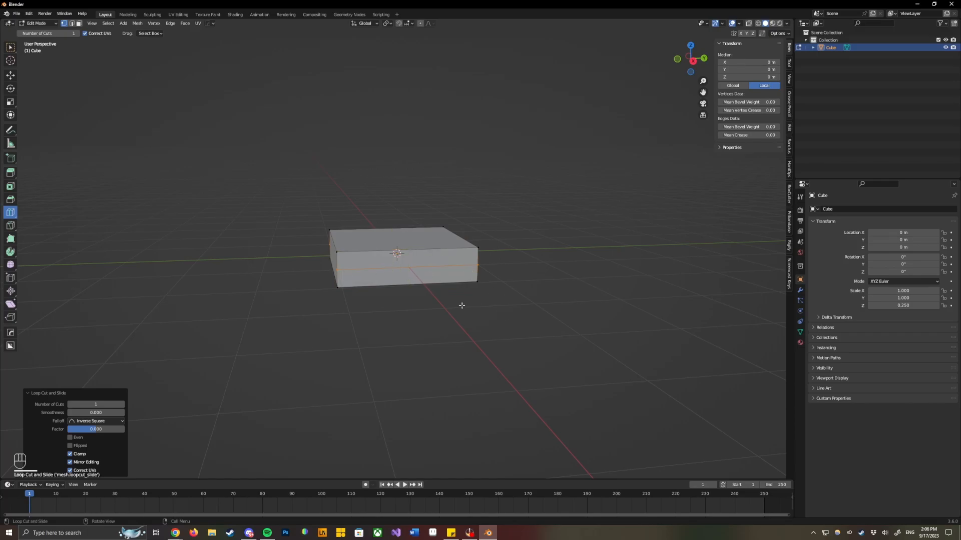
click(408, 276)
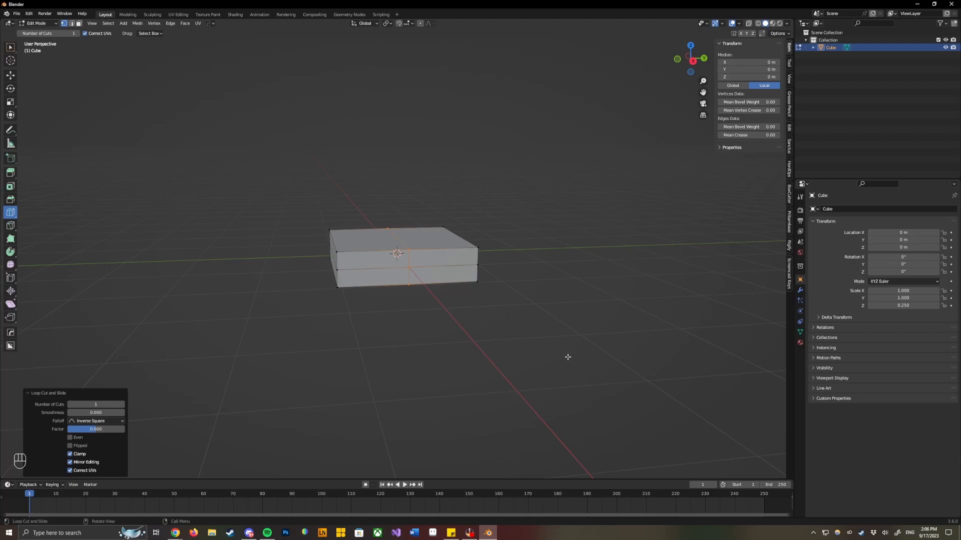
middle_drag(568, 357, 449, 360)
Draw seven boxes of varying sizes beside and over the existing box with the Add Cube tool.
click(10, 158)
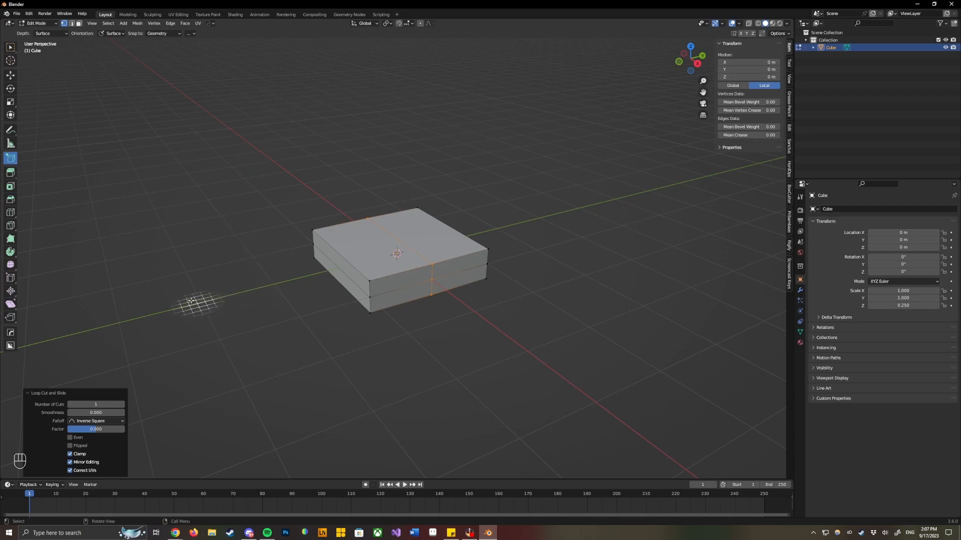
drag(159, 301, 296, 339)
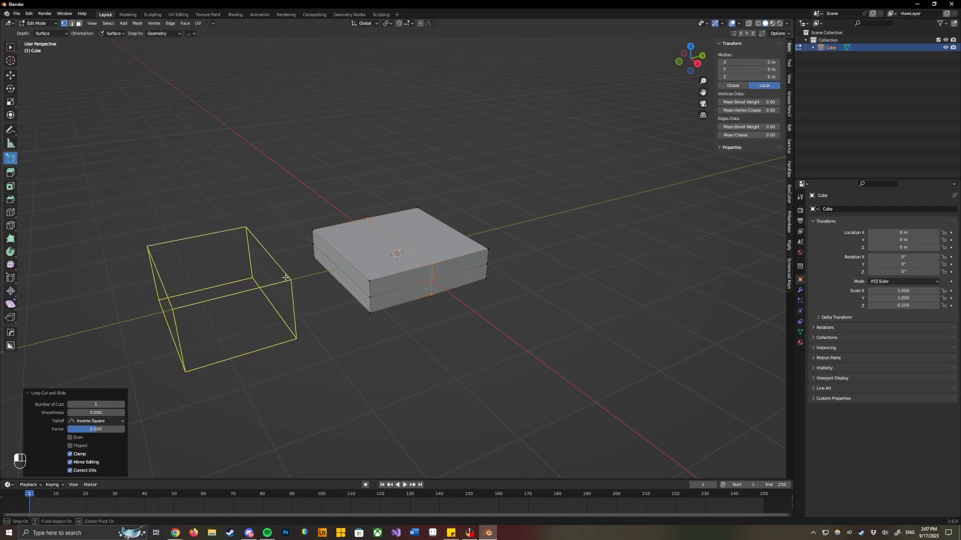
click(290, 266)
drag(190, 255, 321, 278)
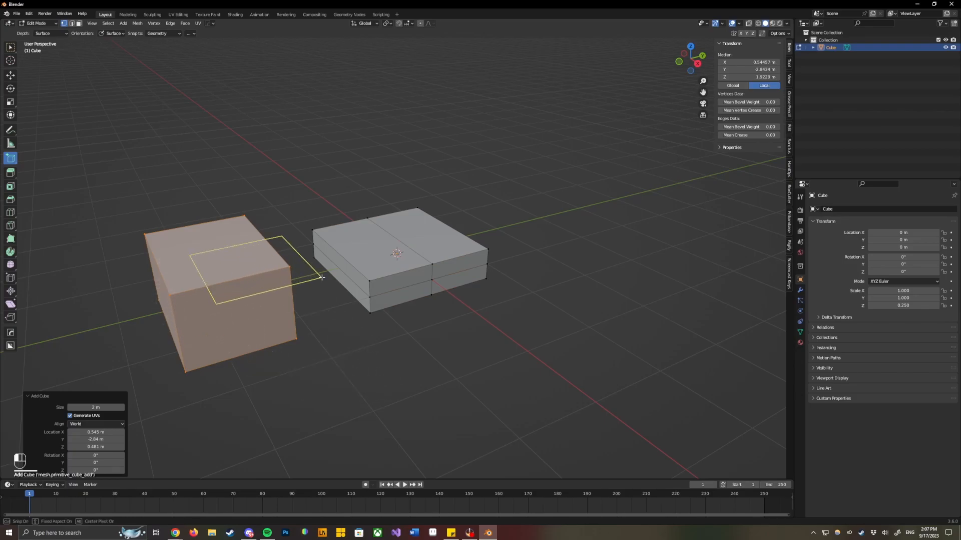
click(324, 206)
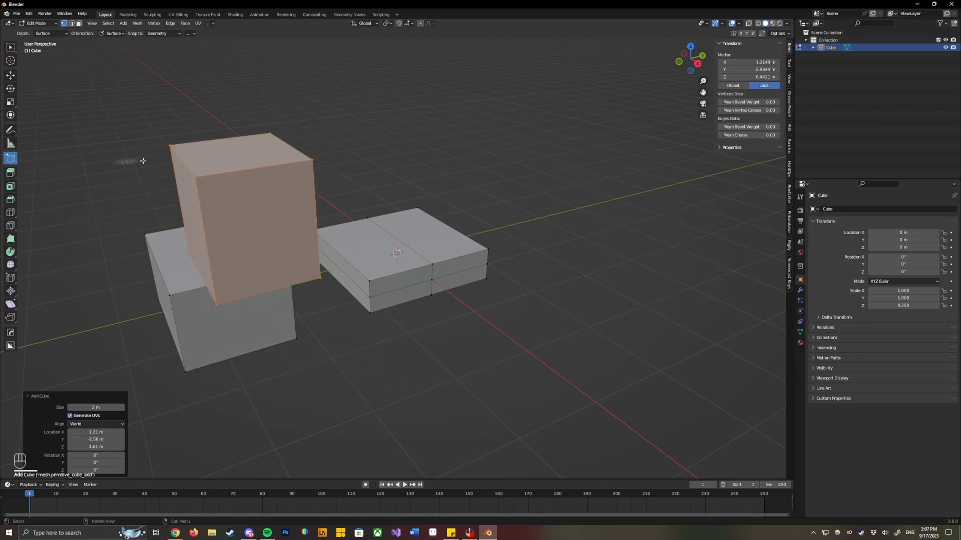
drag(250, 191, 423, 208)
click(428, 343)
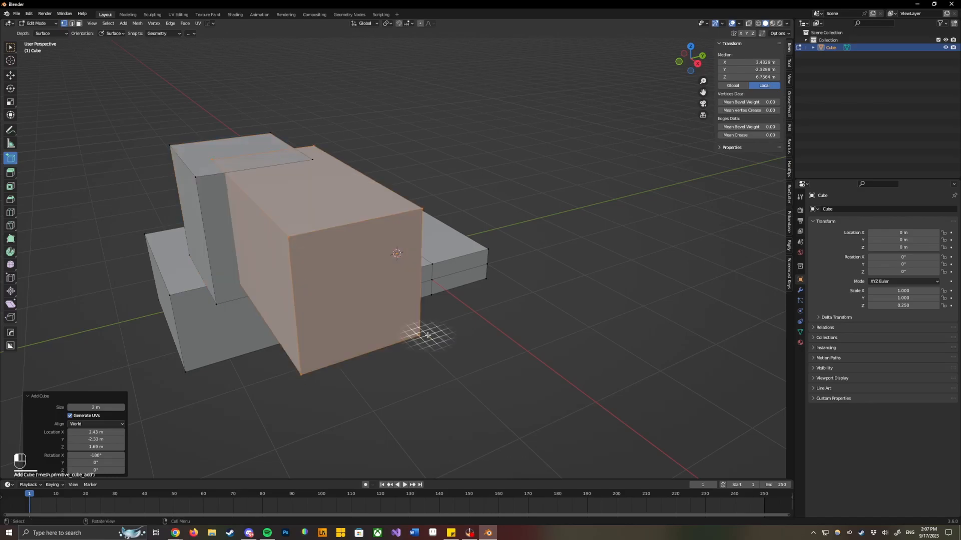
drag(419, 423, 218, 281)
click(234, 86)
drag(562, 358, 279, 291)
click(273, 87)
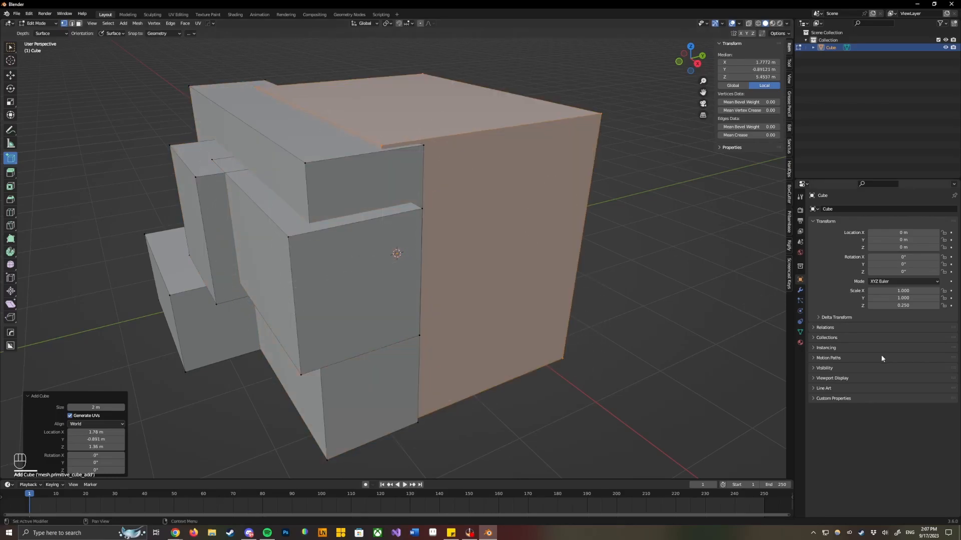
drag(576, 387, 495, 423)
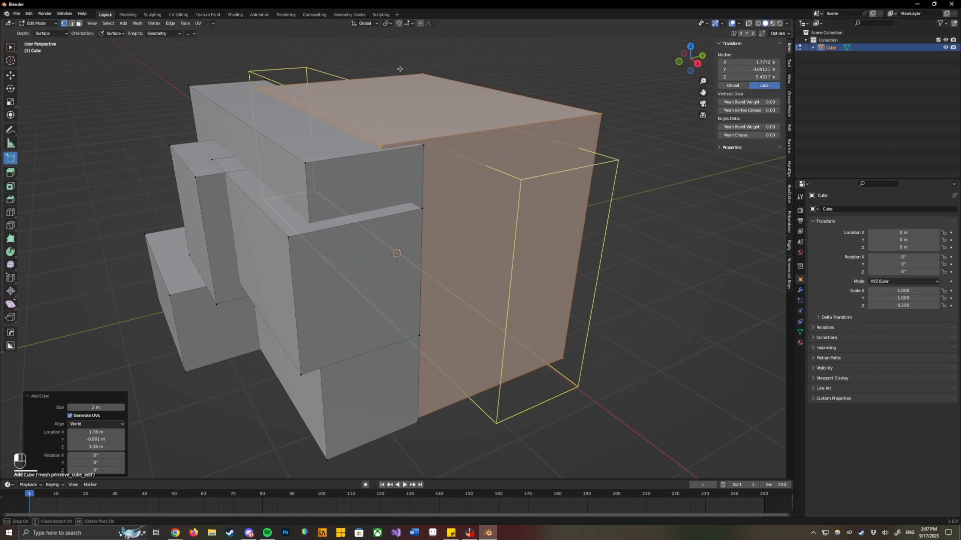
click(671, 236)
drag(575, 321, 178, 242)
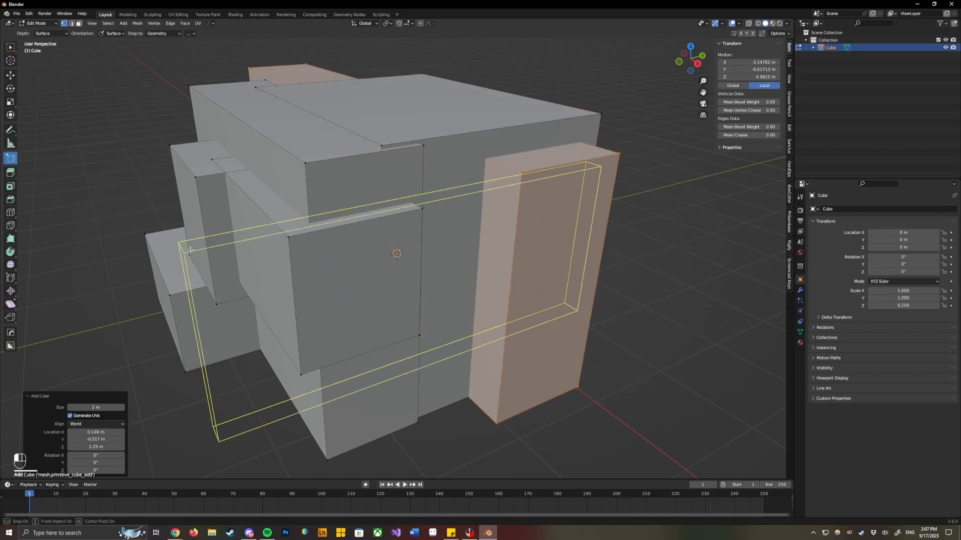
click(84, 131)
middle_drag(393, 268, 428, 288)
scroll(387, 283, down, 3)
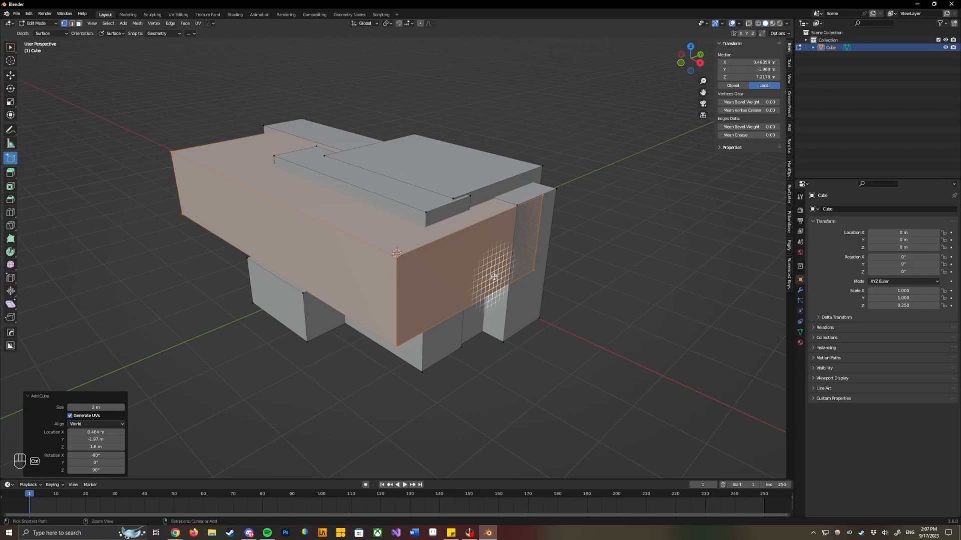
Undo all the boxes drawn with the Add Cube tool.
key(ctrl+z)
key(ctrl+z)
key(ctrl+z)
key(ctrl+z)
key(ctrl+z)
key(ctrl+z)
key(ctrl+z)
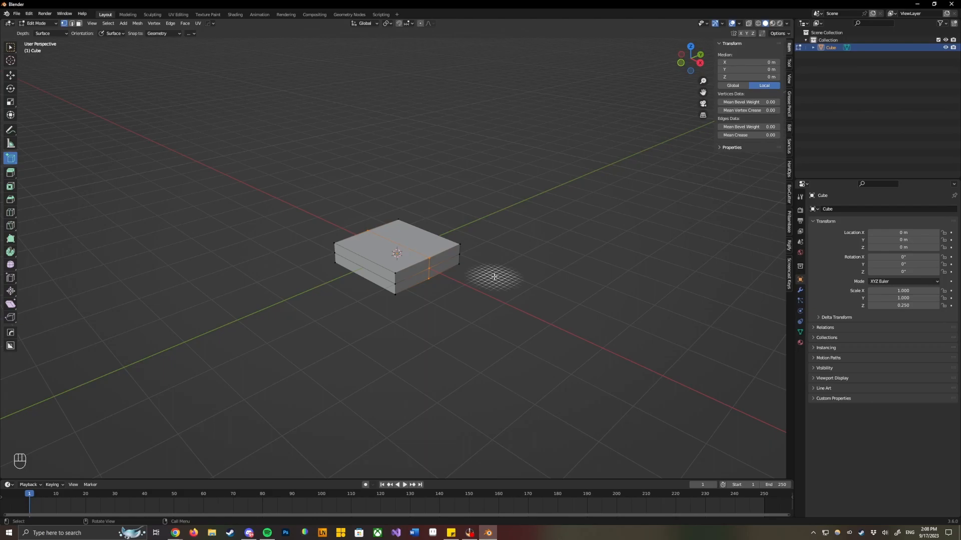
Cut a closed four-sided outline into the box's top face with the Knife tool.
middle_drag(497, 236, 467, 208)
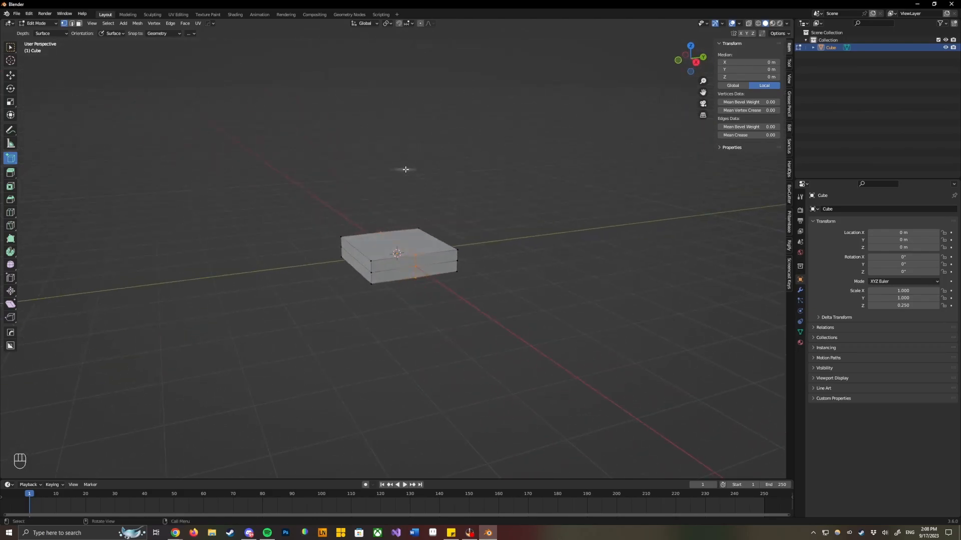
middle_drag(408, 169, 420, 175)
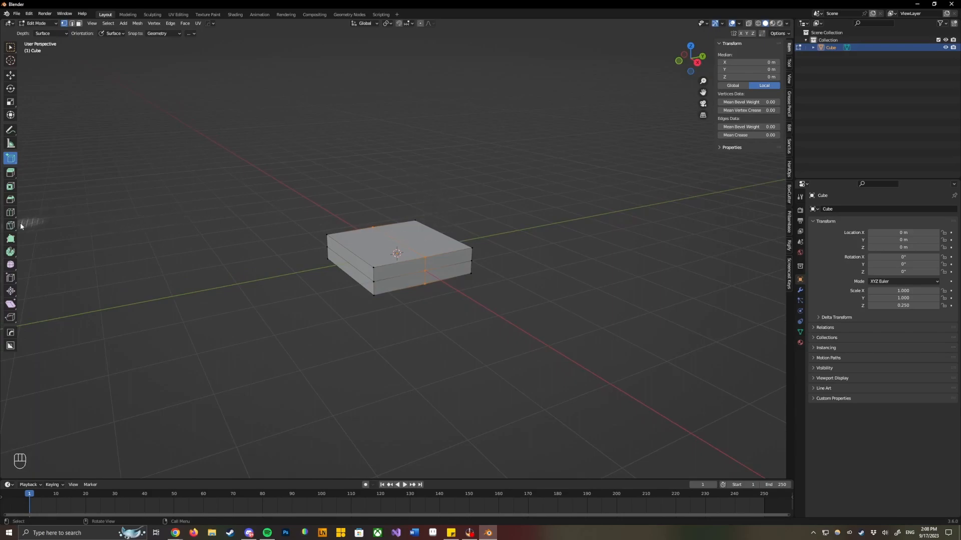
click(10, 213)
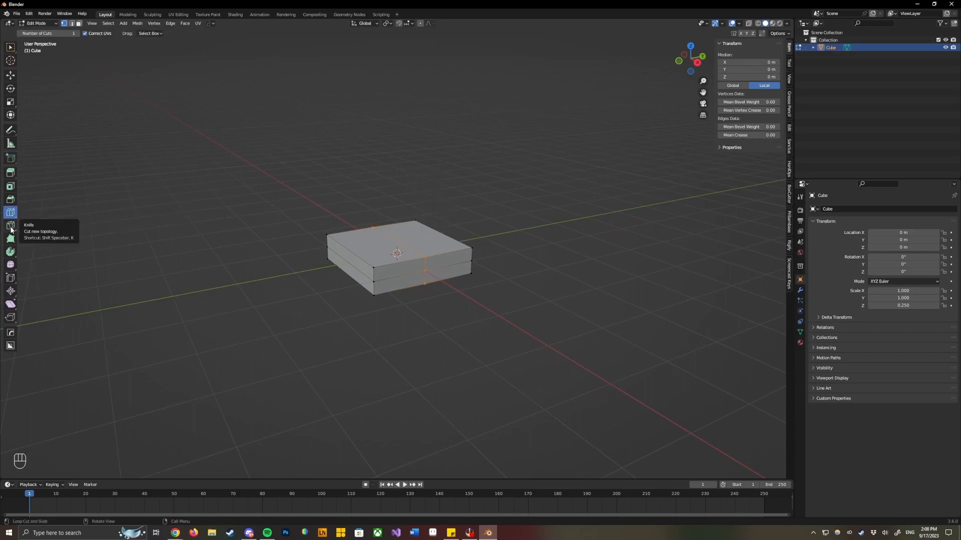
click(11, 228)
middle_drag(358, 232, 402, 241)
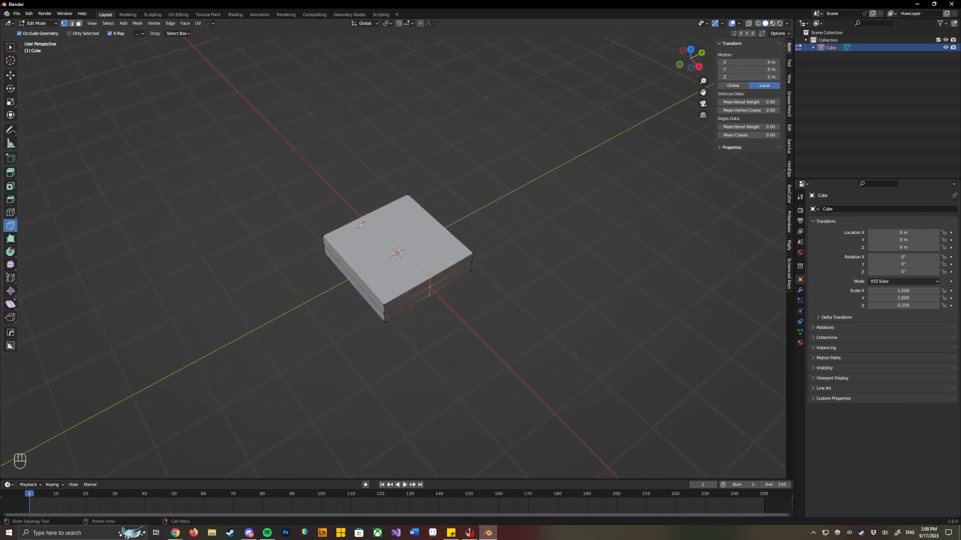
click(376, 235)
click(366, 255)
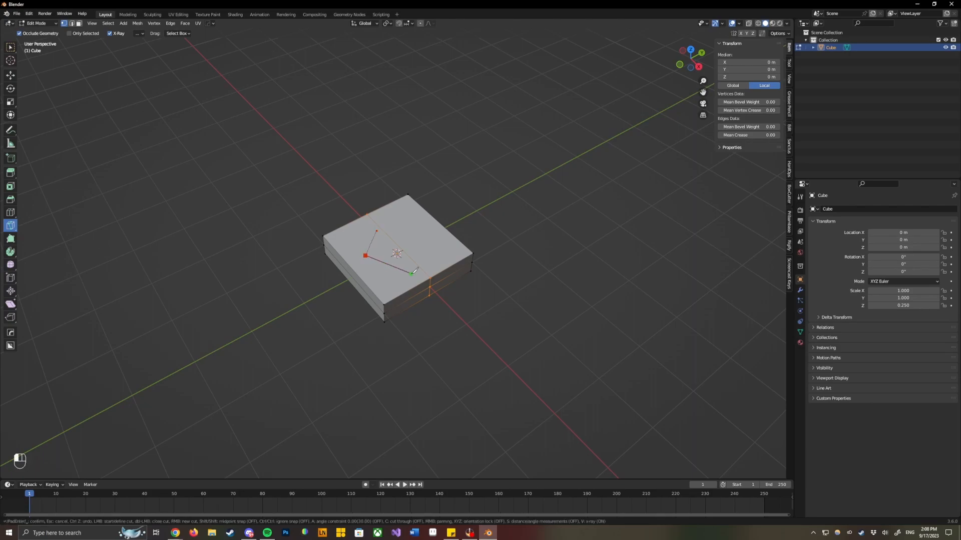
click(411, 273)
click(443, 238)
click(385, 212)
key(Return)
scroll(389, 200, up, 4)
middle_drag(395, 208, 384, 273)
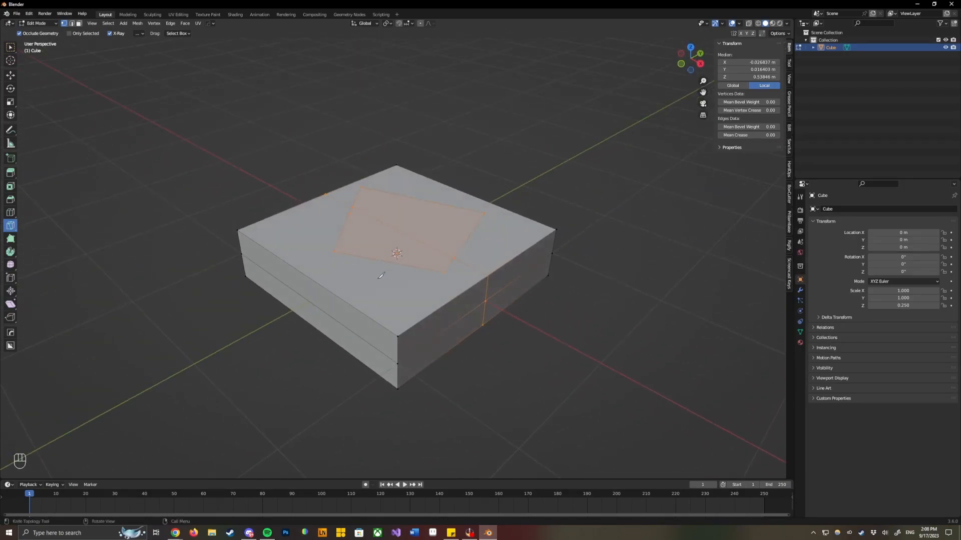
Undo the knife cut on the top face and switch back to the Select Box tool.
key(ctrl+z)
click(10, 47)
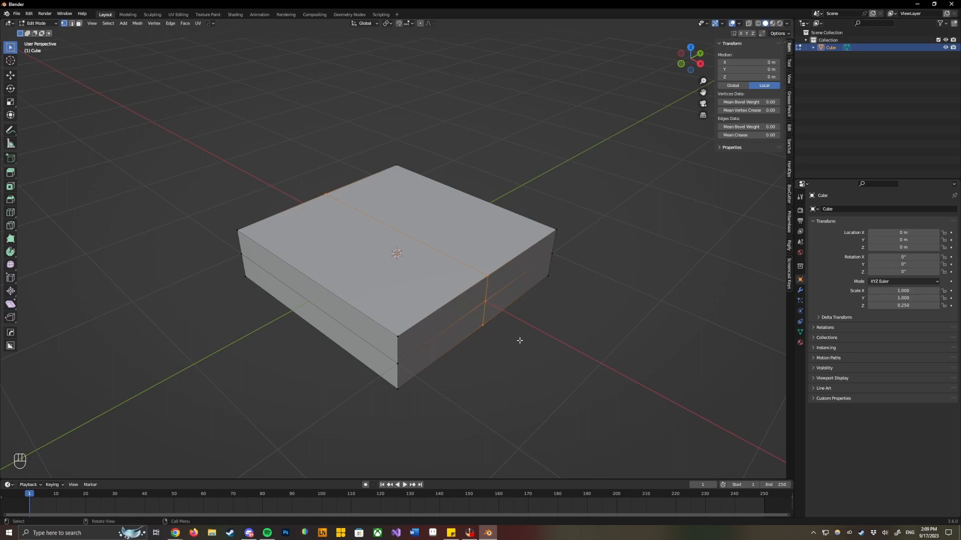
Switch the box back to Object Mode and add a Subdivision Surface modifier to it.
key(Escape)
click(47, 24)
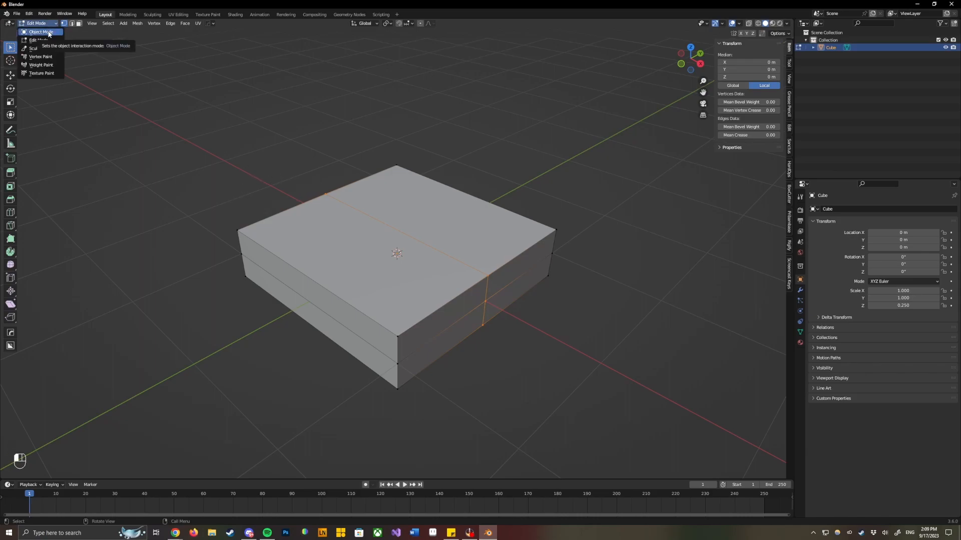
click(49, 32)
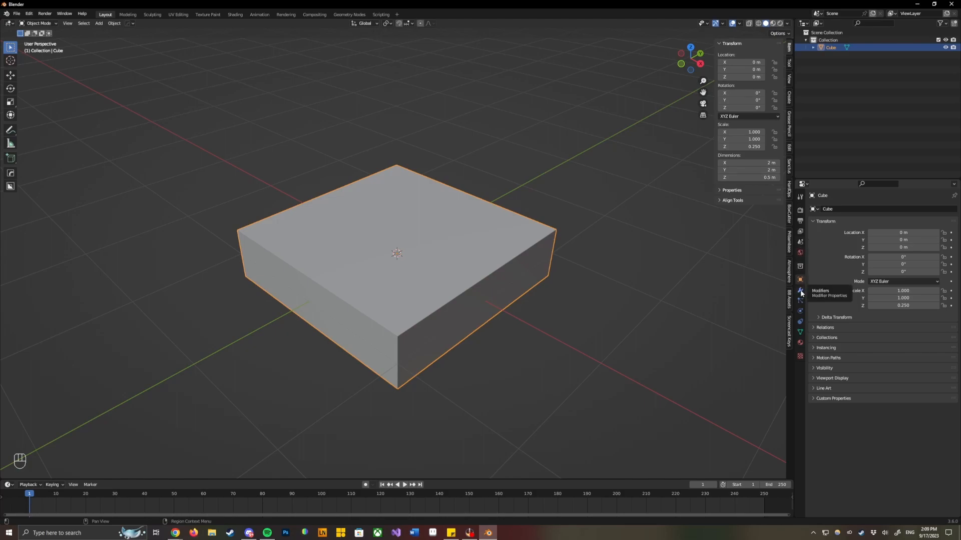
click(801, 293)
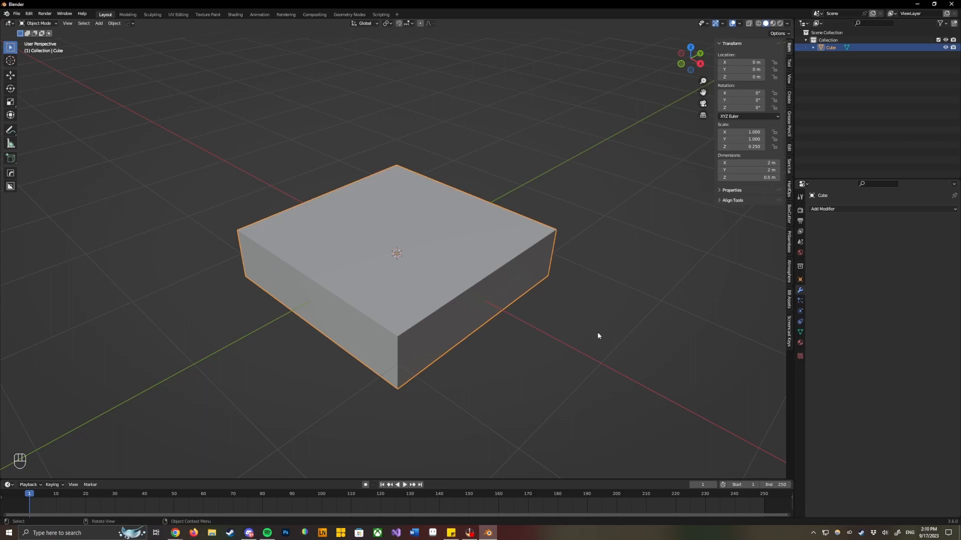
click(633, 353)
click(454, 268)
click(826, 213)
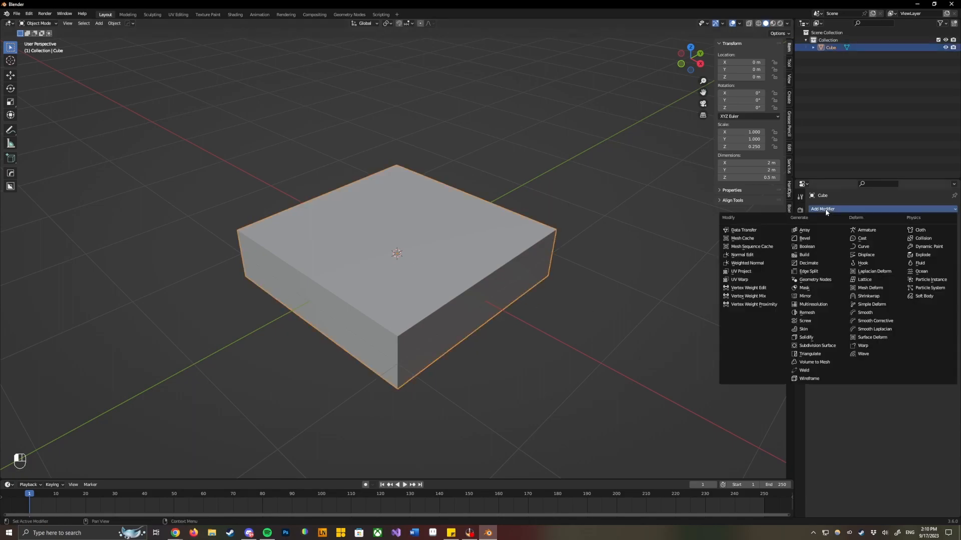
click(803, 347)
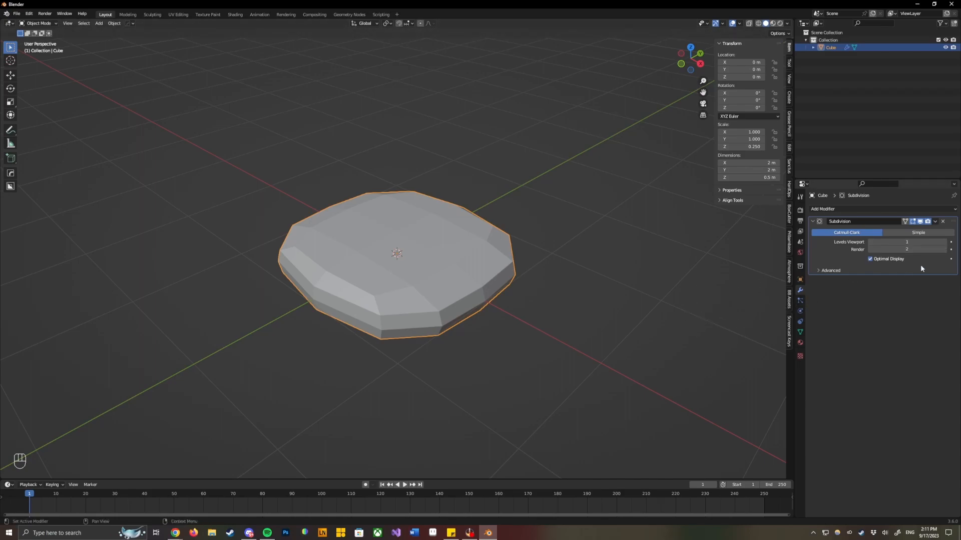
Try a viewport subdivision level of 2, set it back to 1 and inspect the shape from above and the side.
click(945, 242)
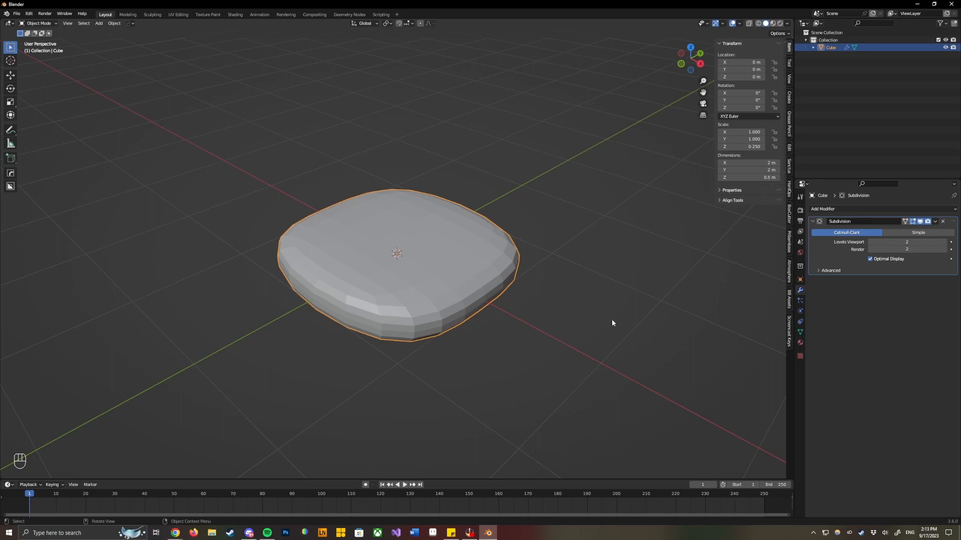
click(870, 242)
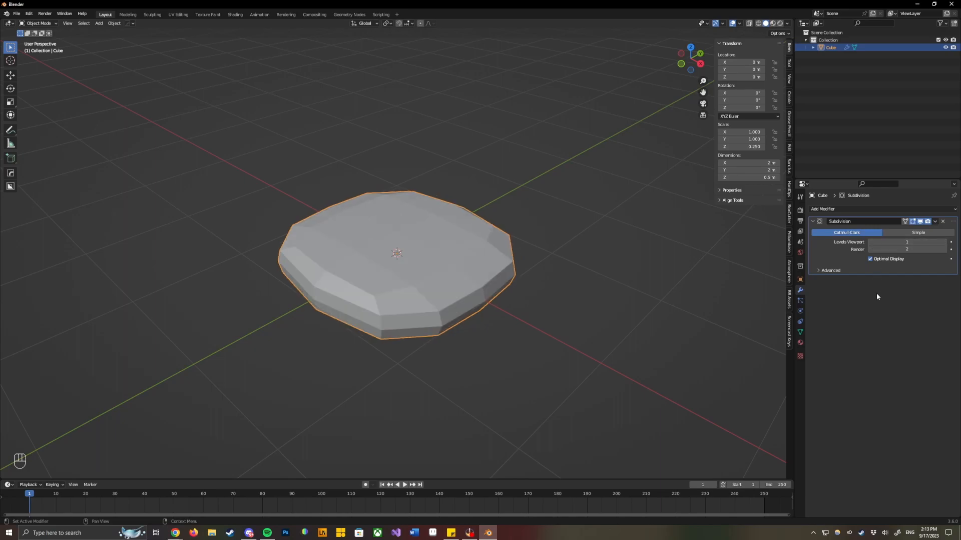
middle_drag(551, 345, 465, 353)
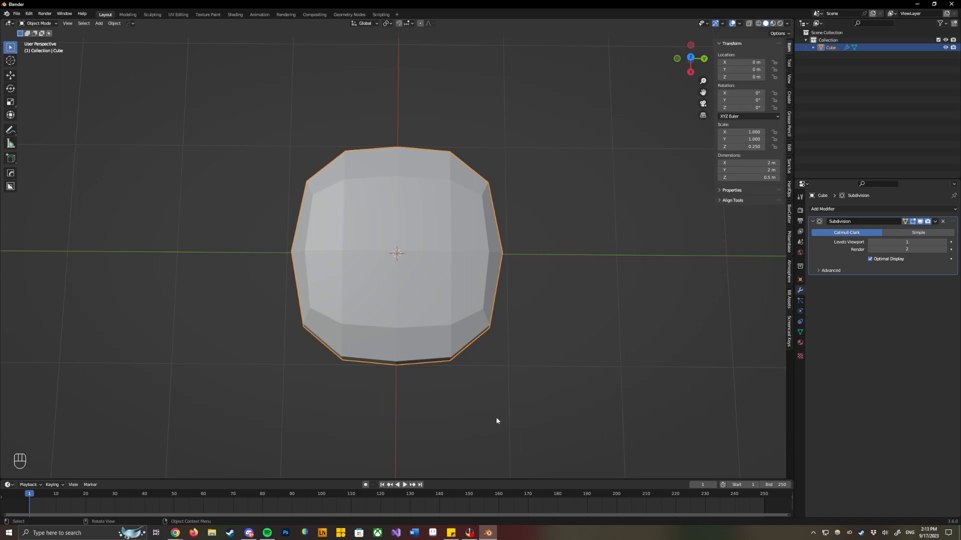
middle_drag(489, 410, 494, 351)
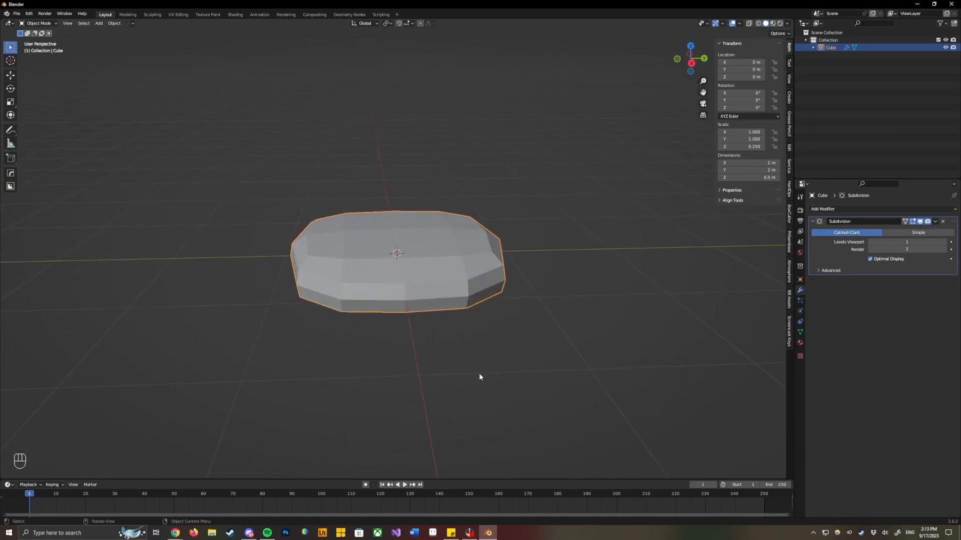
Enter Edit Mode on the subdivided box and add a centred loop cut at X 0 m, crossing the existing lengthwise cut.
click(443, 281)
click(37, 24)
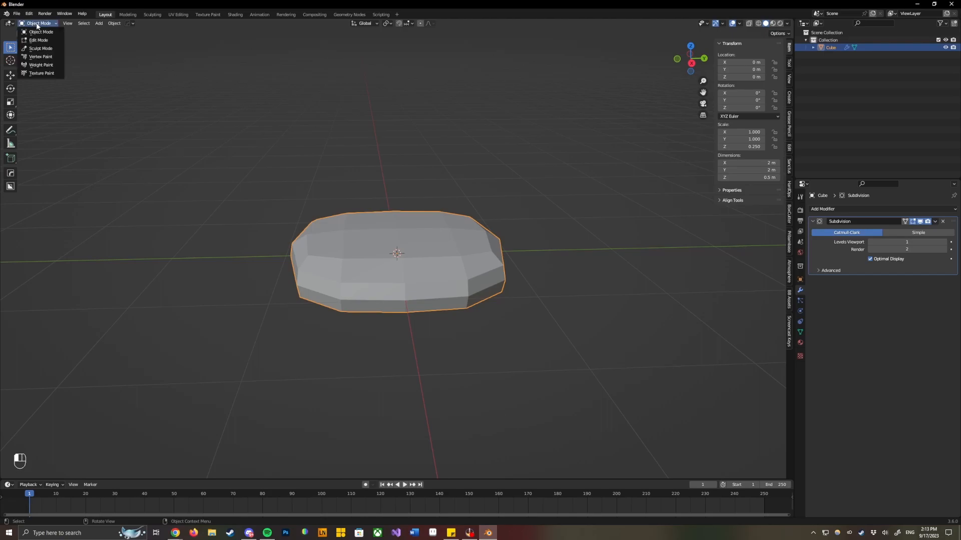
click(37, 40)
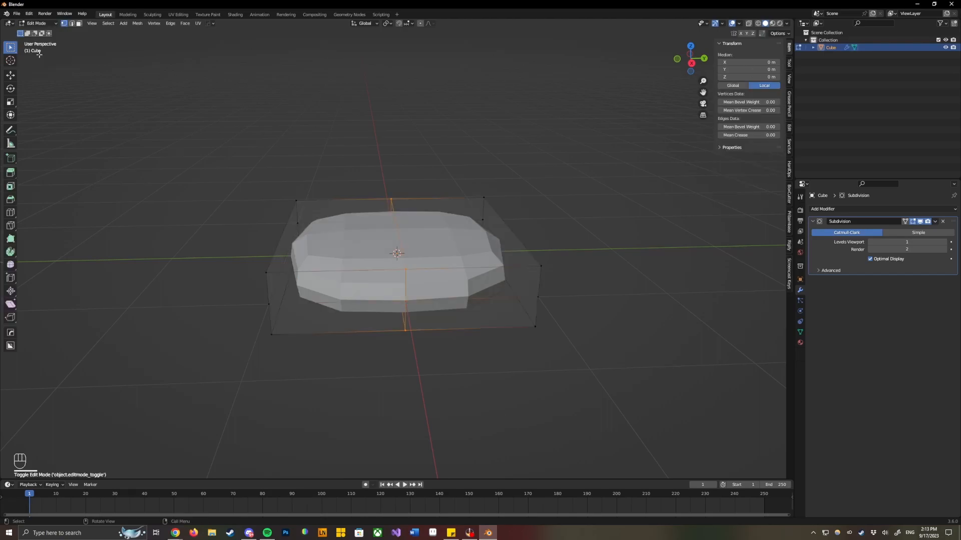
middle_drag(460, 395, 495, 389)
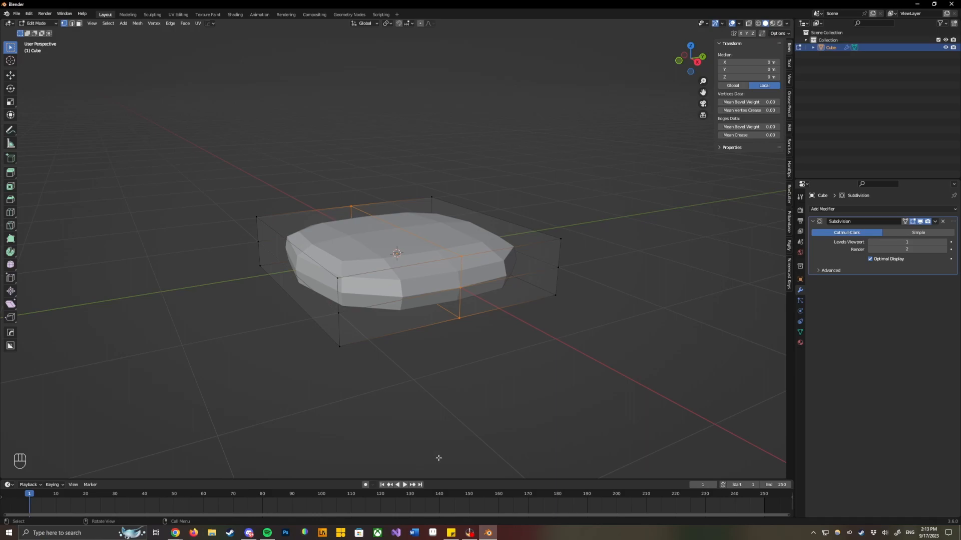
click(12, 214)
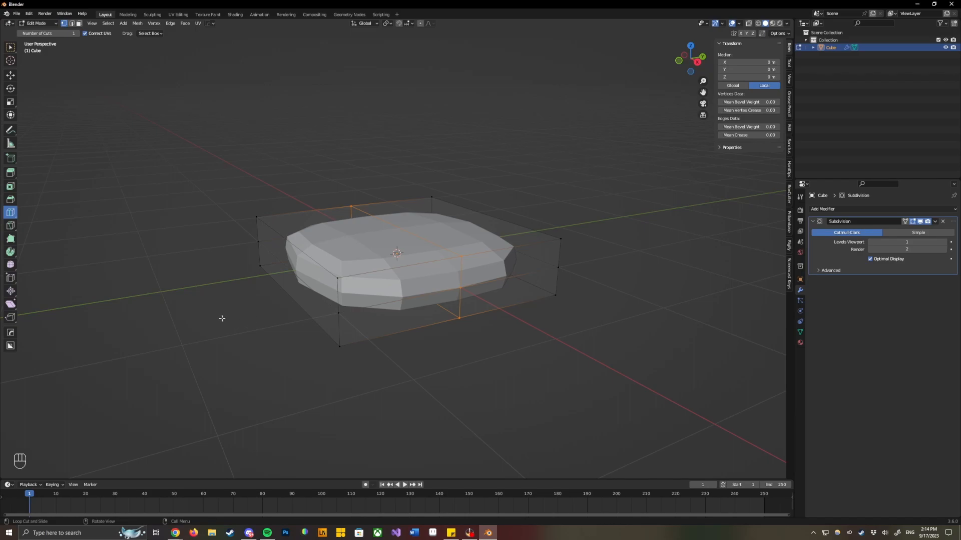
middle_drag(225, 322, 258, 328)
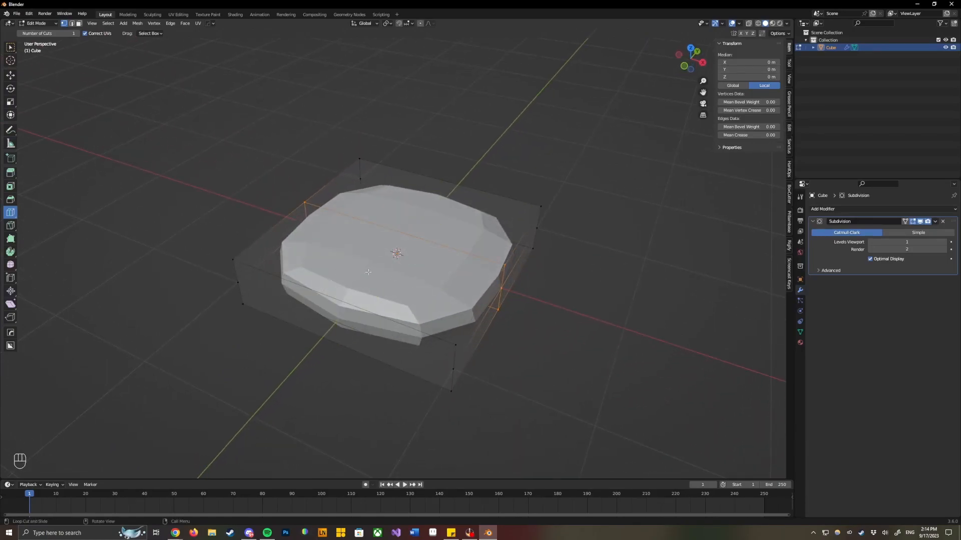
click(353, 311)
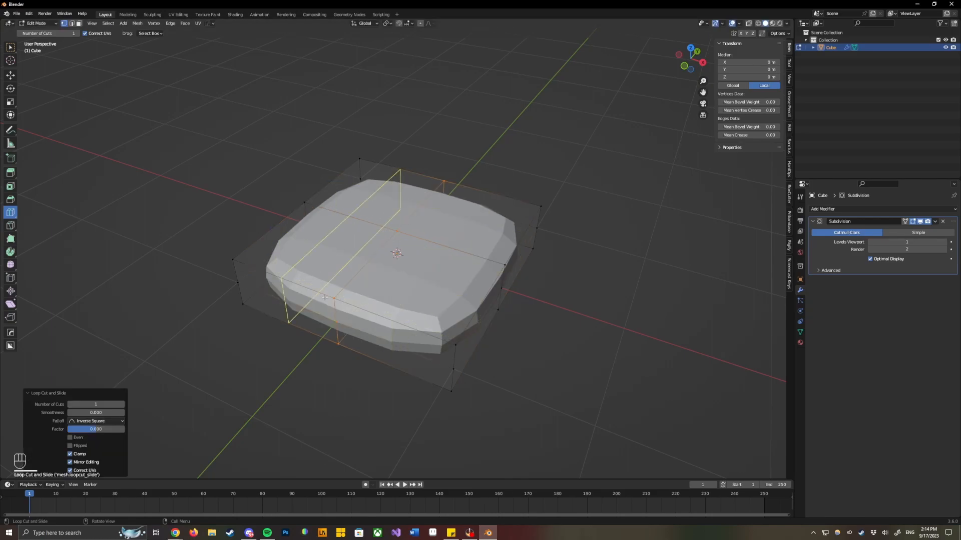
middle_drag(325, 297, 389, 232)
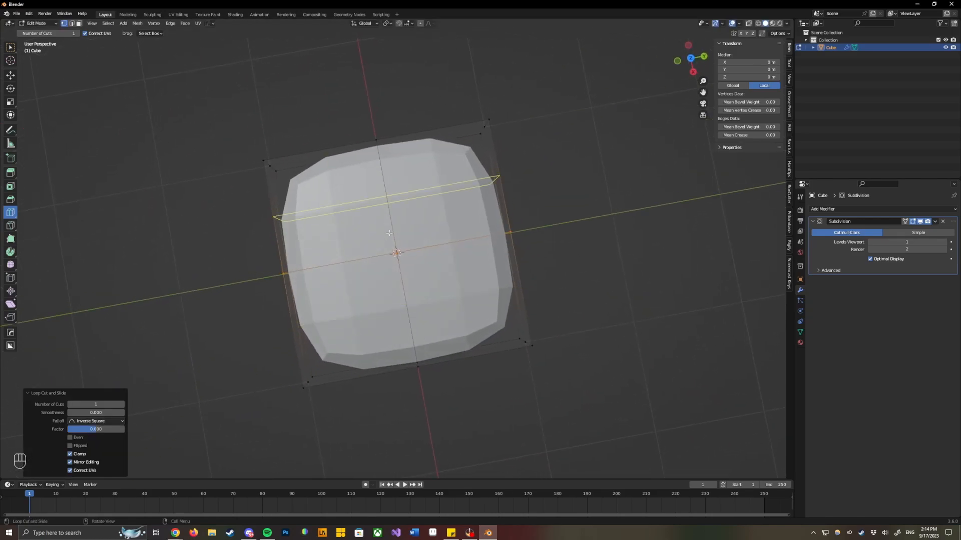
middle_drag(462, 447, 455, 404)
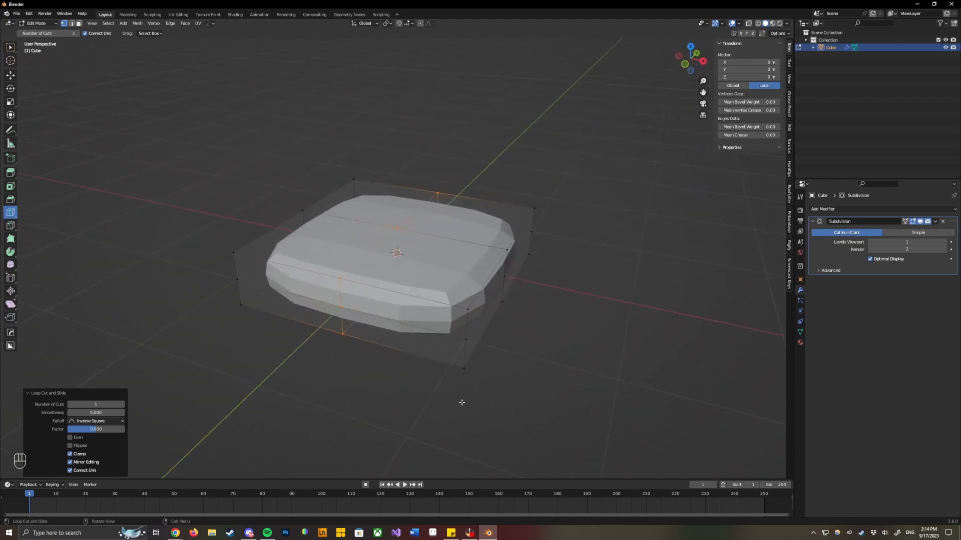
Add four loop cuts midway between the centre cuts and the sides, at X 0.5 m, X -0.5 m, Y -0.5 m and Y 0.5 m.
click(413, 330)
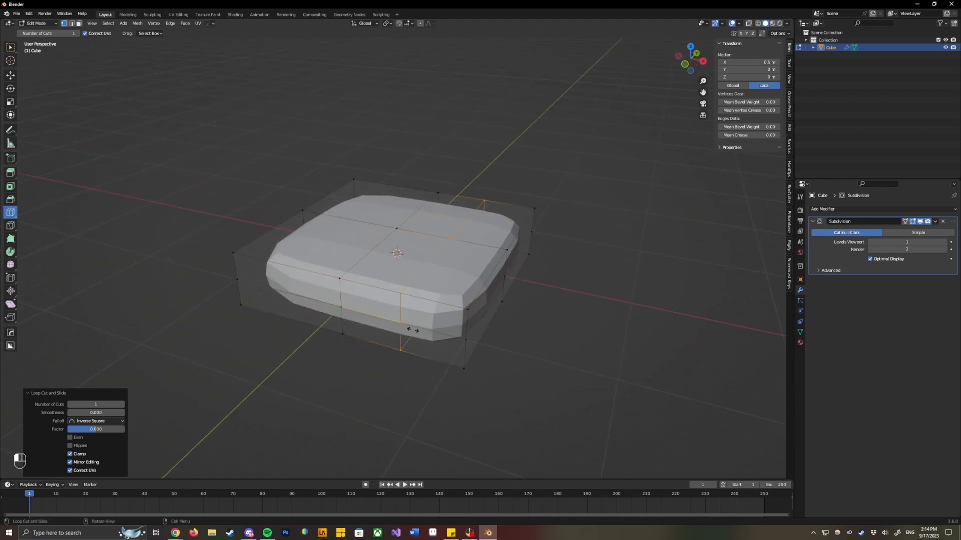
click(302, 314)
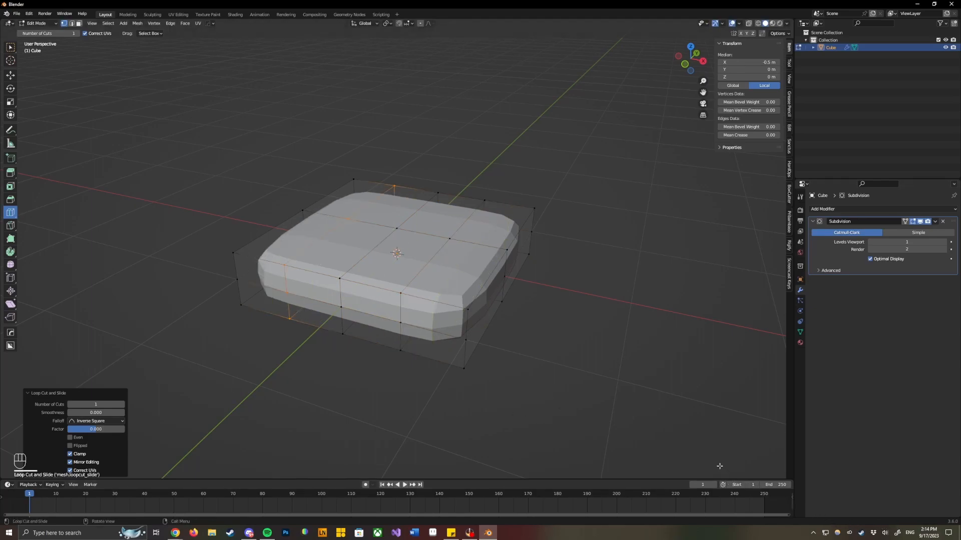
middle_drag(690, 424, 347, 377)
click(323, 327)
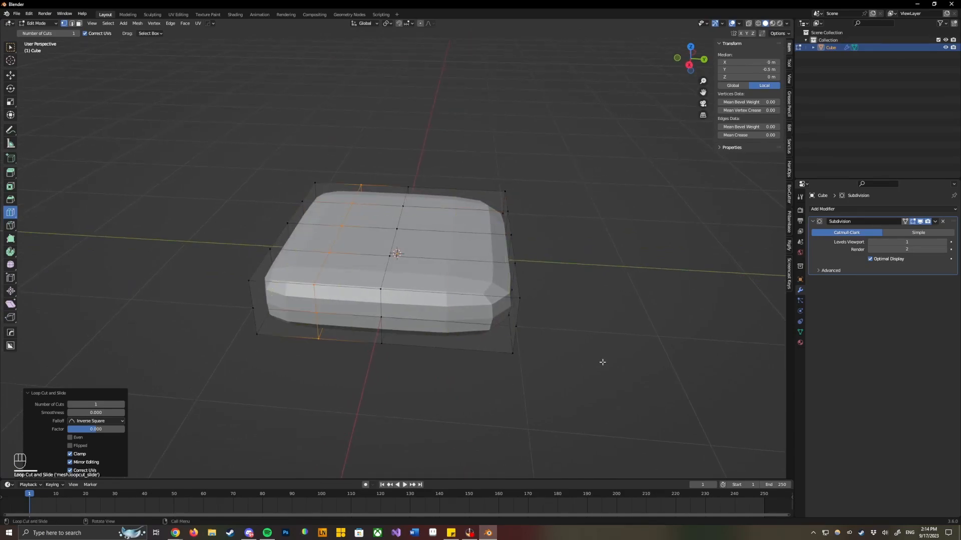
click(461, 358)
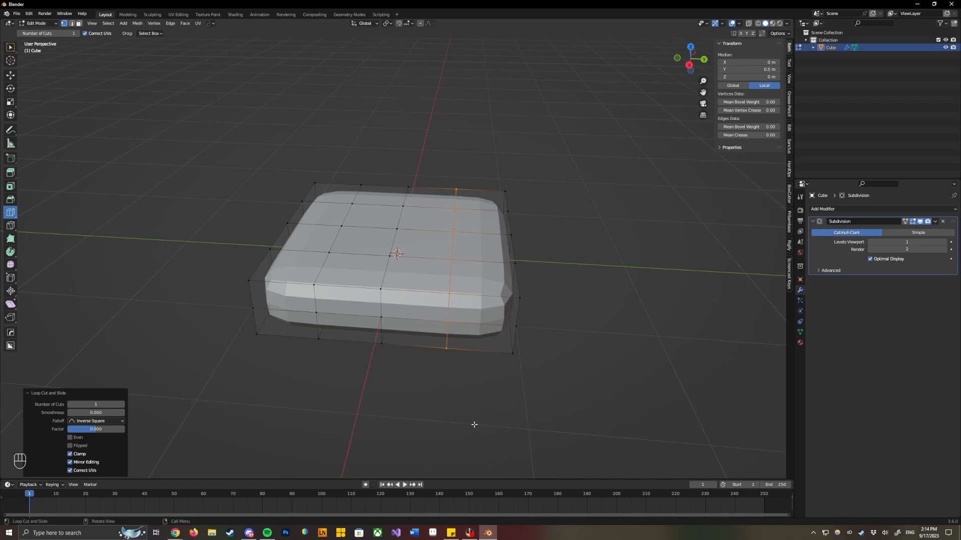
middle_drag(332, 349, 399, 332)
middle_drag(509, 315, 458, 328)
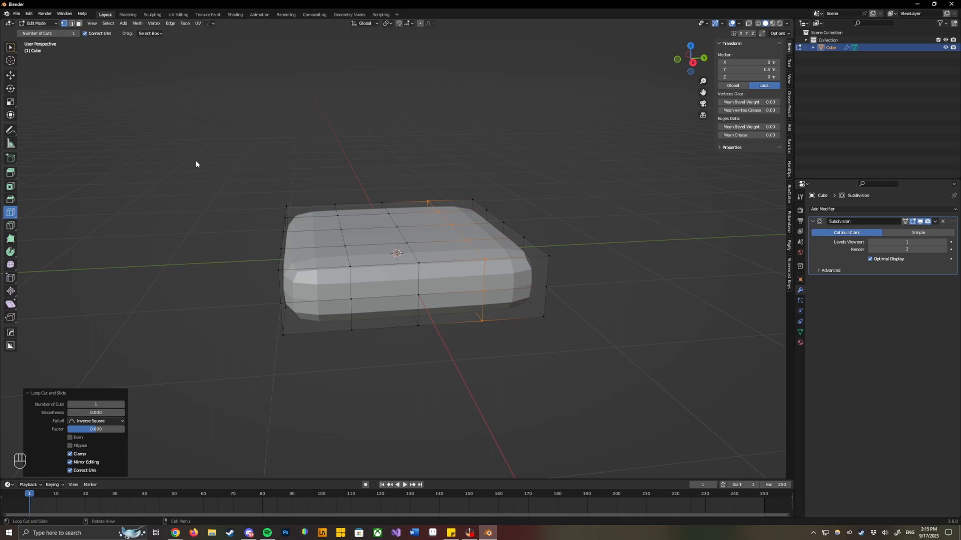
Return to Object Mode and set the box's Z dimension to 0.25 m.
click(40, 23)
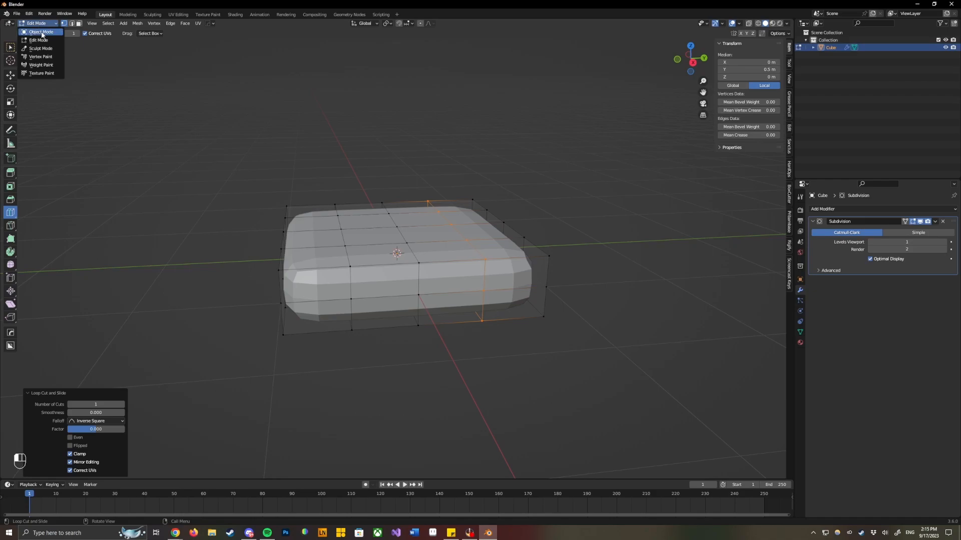
click(41, 31)
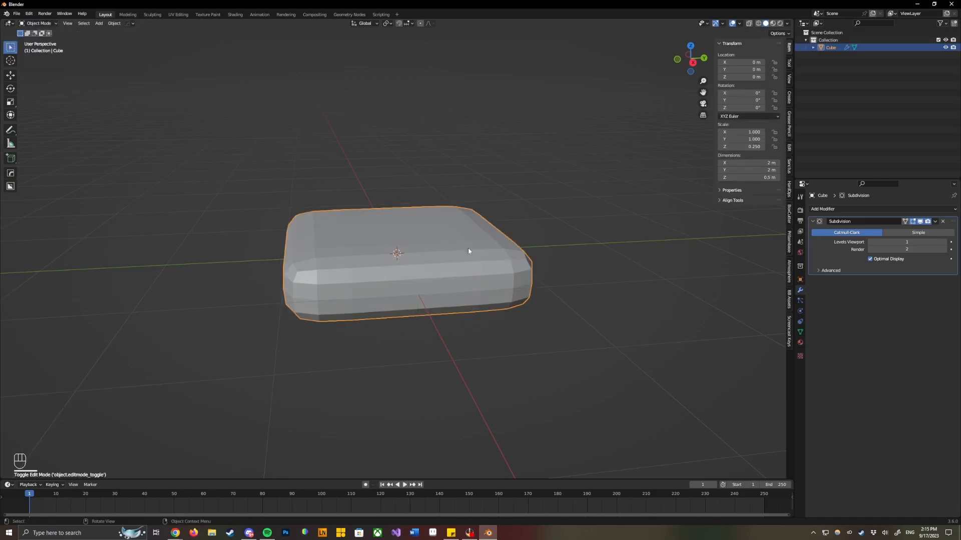
middle_drag(428, 332, 476, 326)
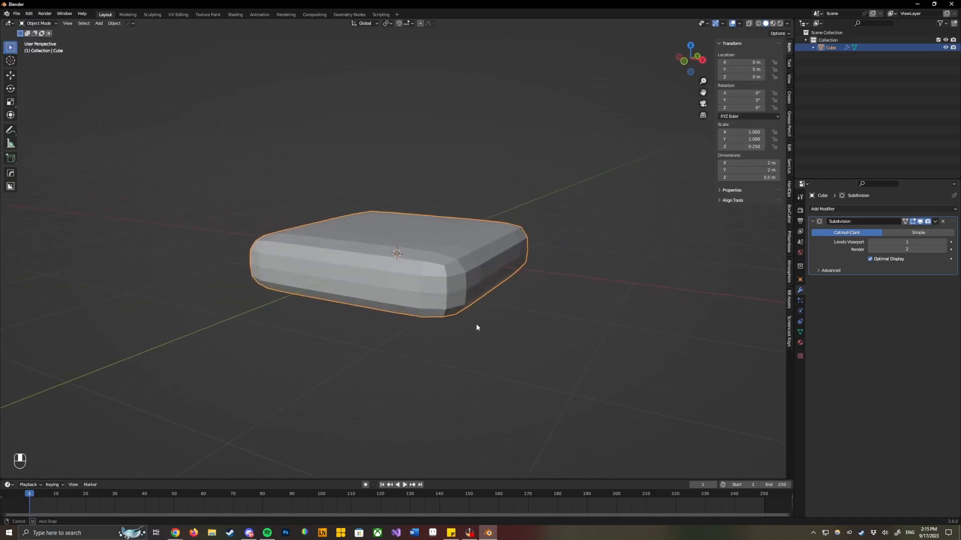
middle_drag(355, 234, 518, 284)
click(736, 178)
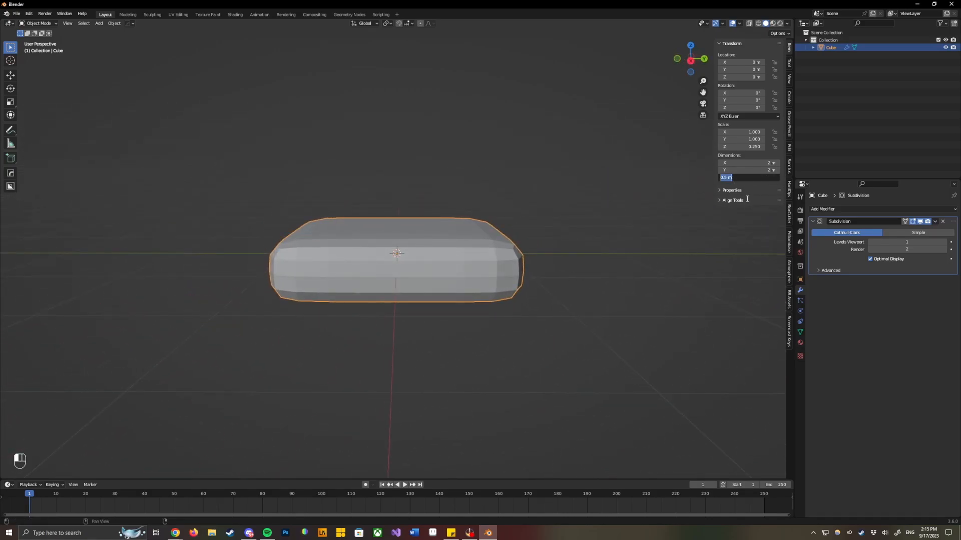
text(0.25)
key(Return)
Enter Edit Mode, align the view to the right orthographic side and switch to the Select Box tool.
middle_drag(461, 286, 477, 308)
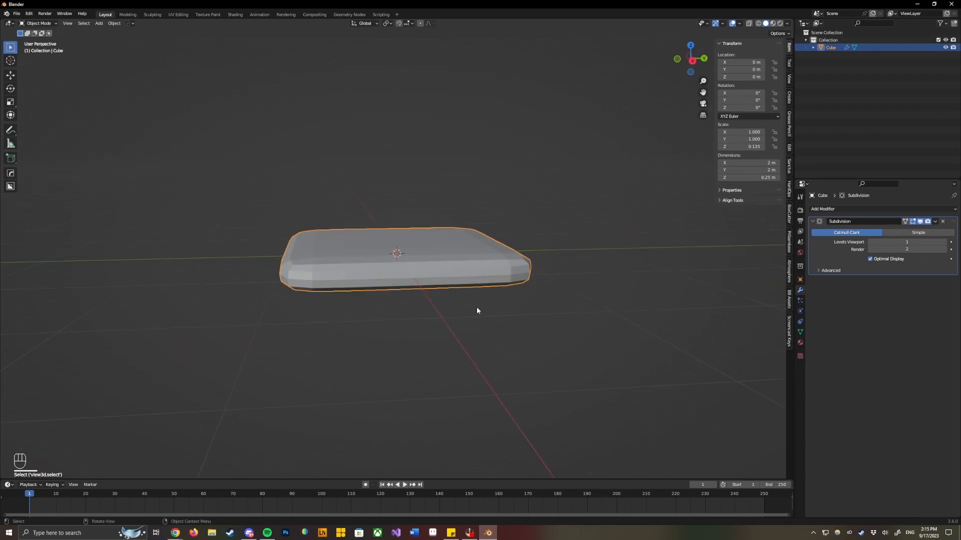
key(Tab)
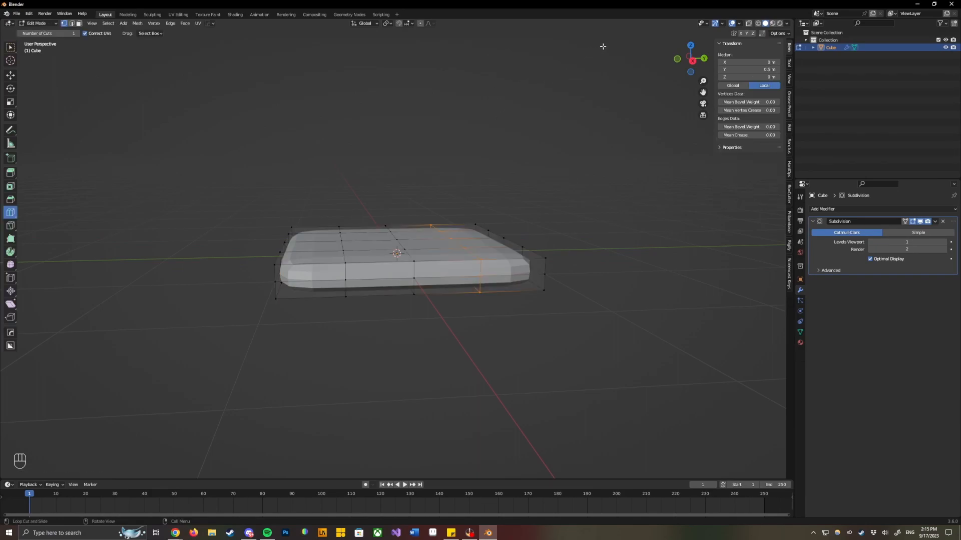
click(692, 62)
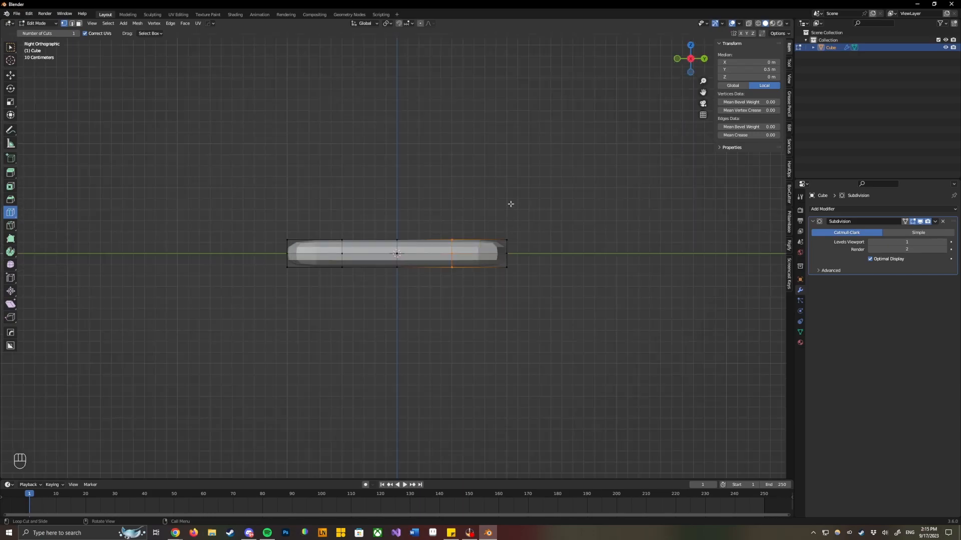
click(546, 288)
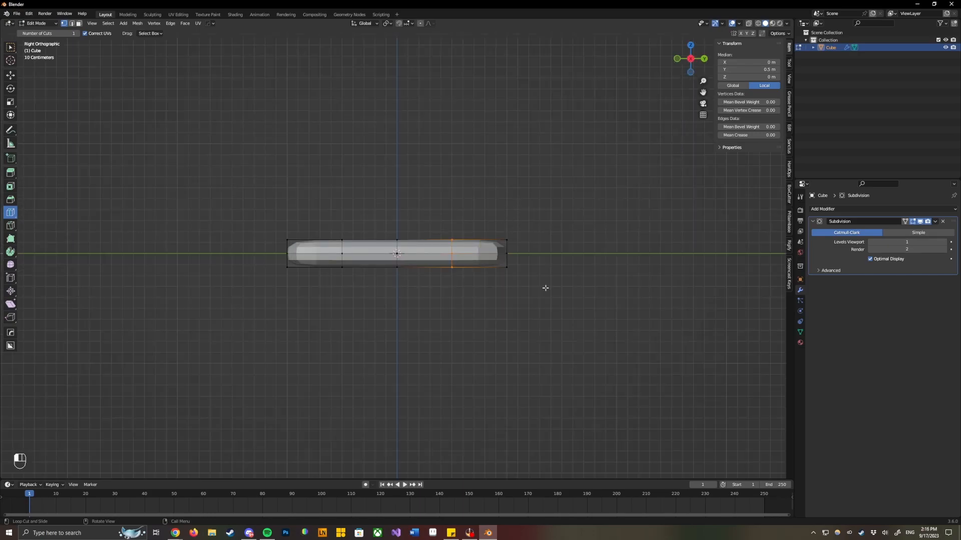
click(10, 48)
click(11, 48)
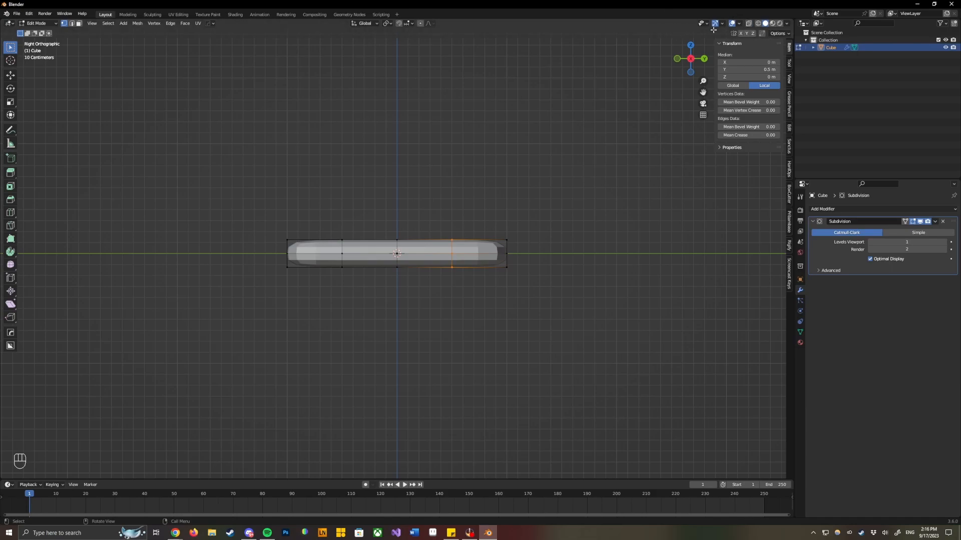
Turn on X-ray, clear the current selection and box-select all vertices along the underside of the box.
click(748, 23)
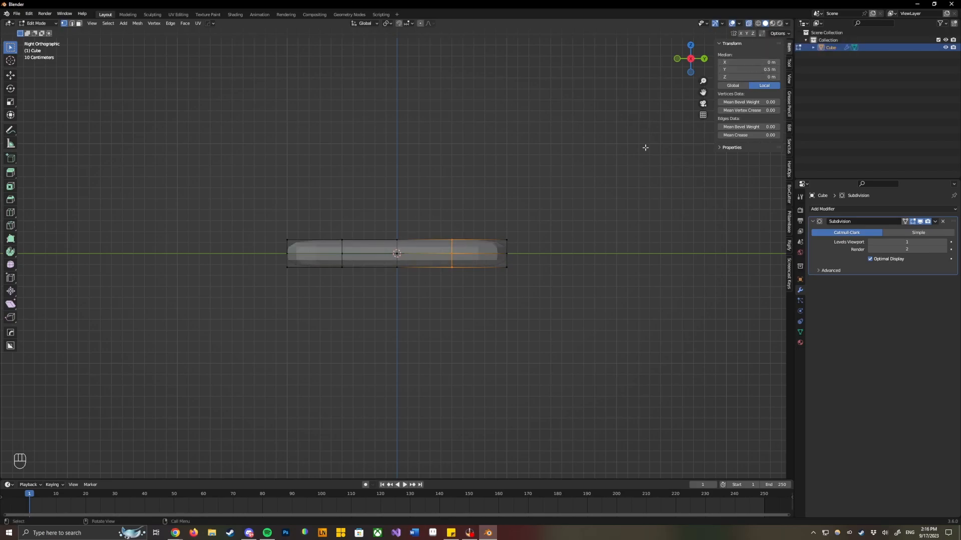
click(602, 290)
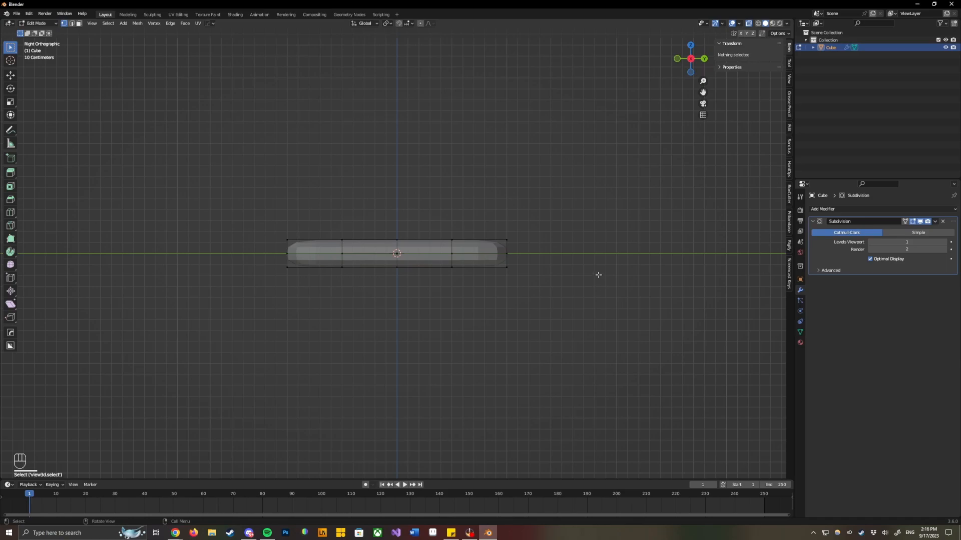
drag(586, 309, 259, 259)
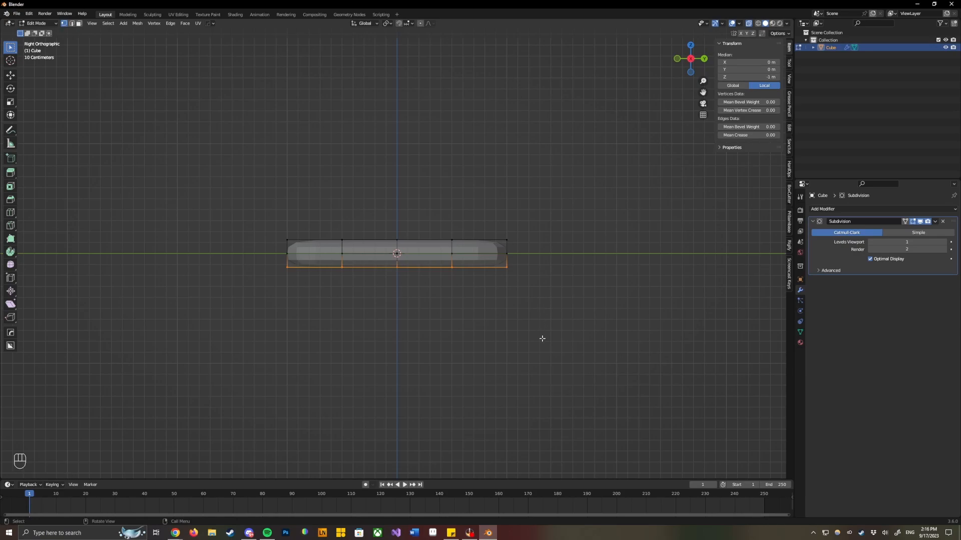
middle_drag(545, 286, 485, 293)
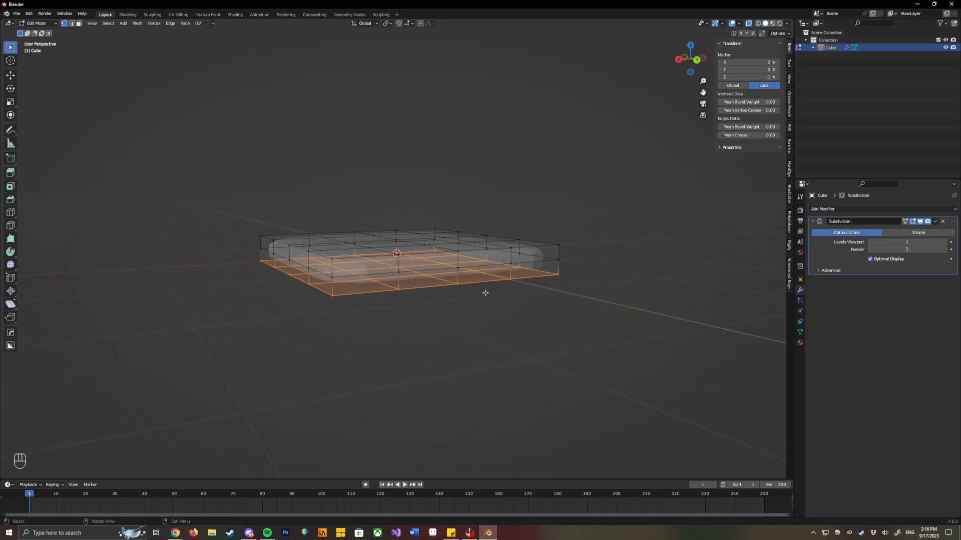
Clear the selection, turn X-ray off and try box-selecting the underside vertices from the side.
click(541, 298)
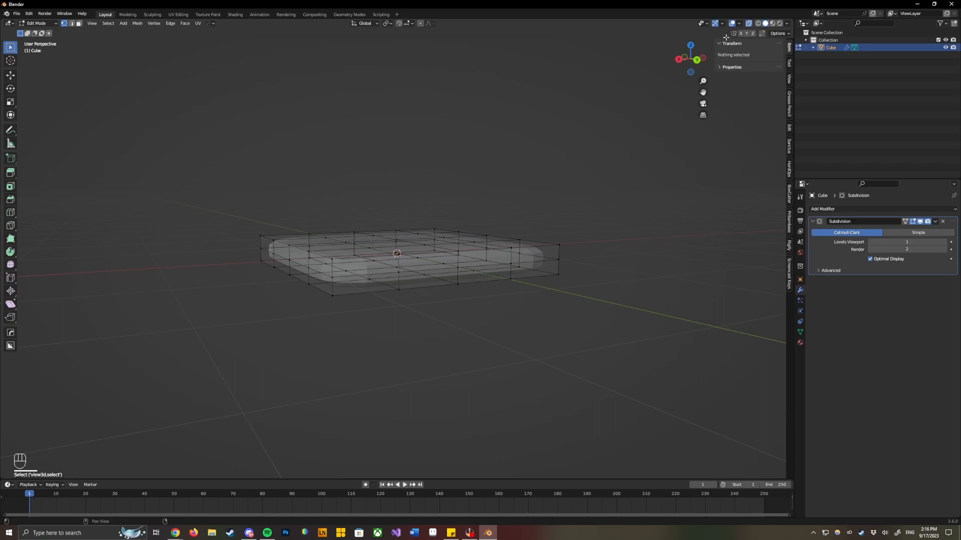
click(749, 23)
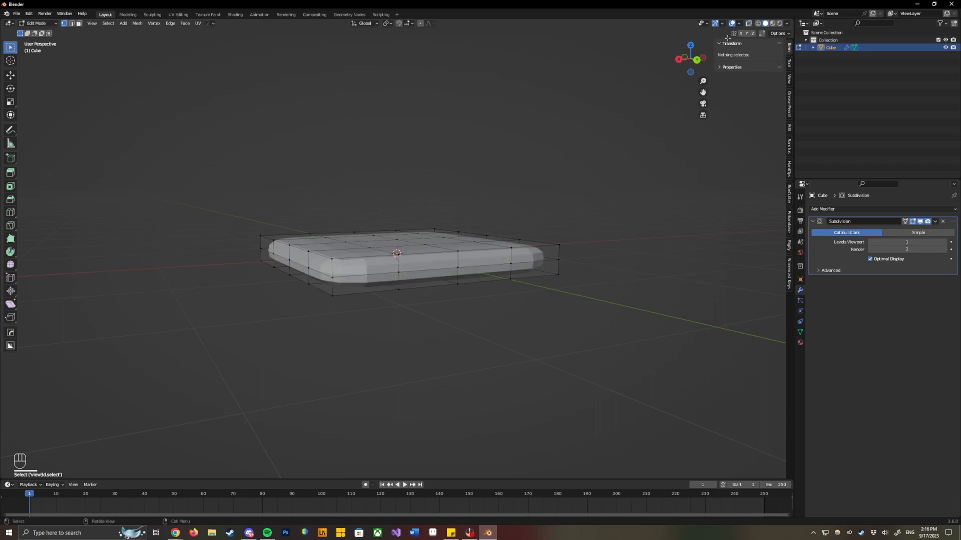
click(680, 61)
drag(552, 308, 247, 262)
middle_drag(280, 260, 509, 246)
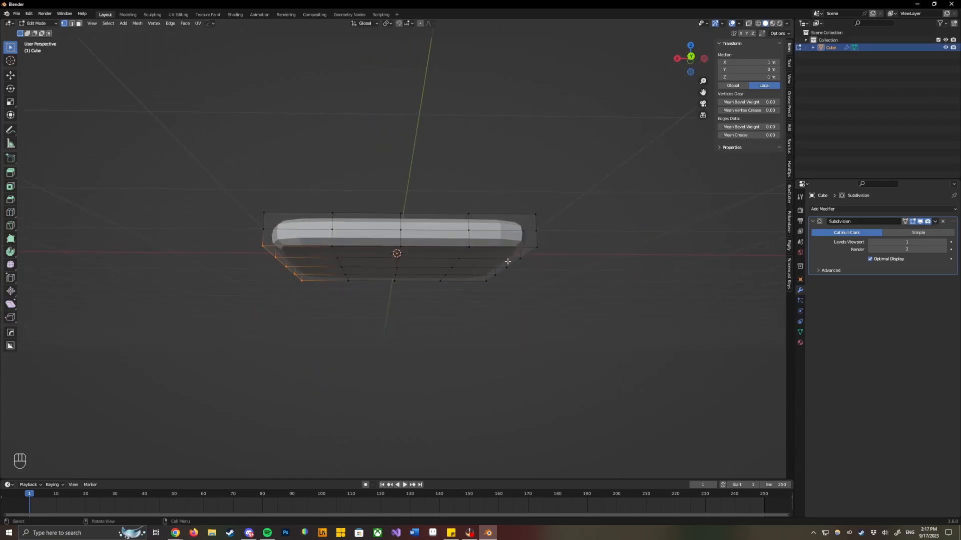
Turn X-ray on and box-select all underside vertices from the side, ending in the right orthographic view.
click(748, 23)
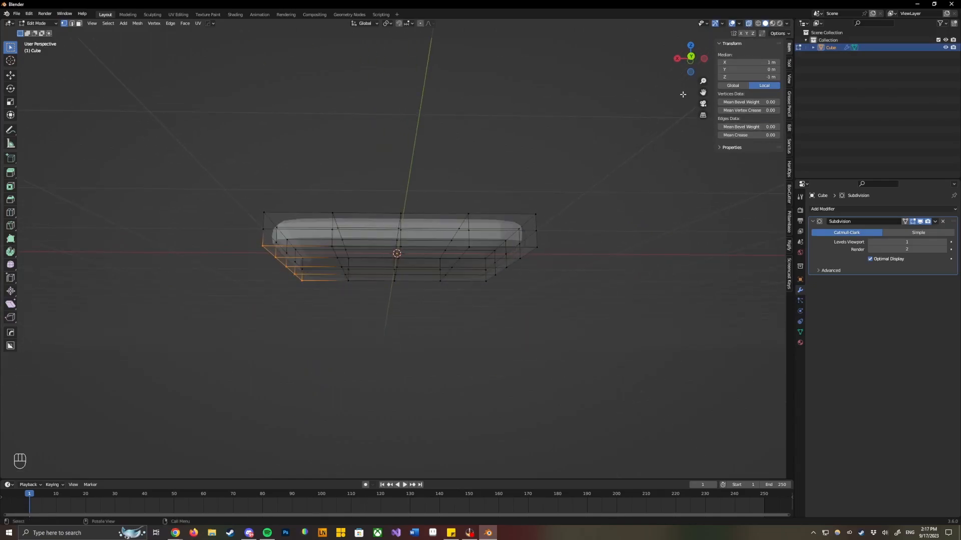
click(677, 59)
drag(568, 287, 247, 258)
middle_drag(622, 259, 590, 253)
click(686, 63)
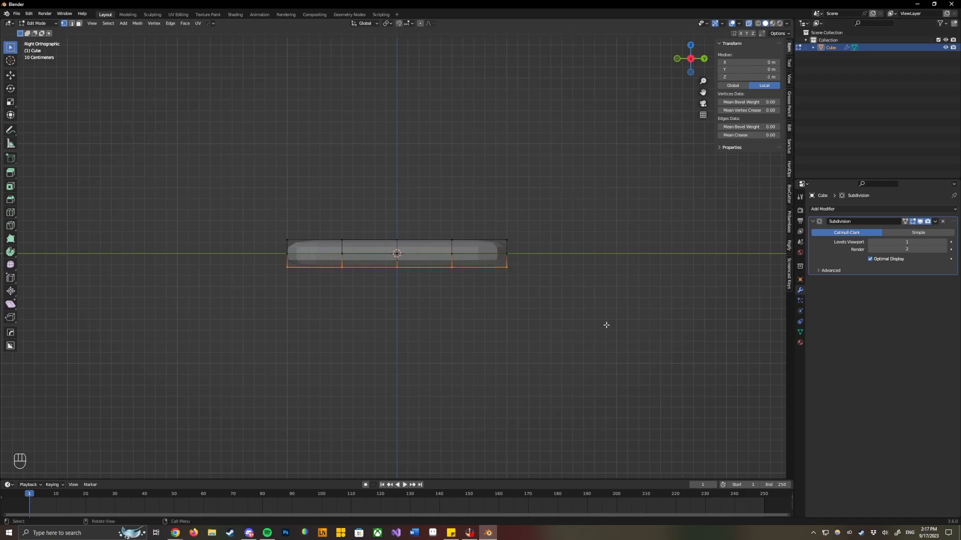
Move the selected underside vertices up about 0.08 m along Z and deselect them.
key(g)
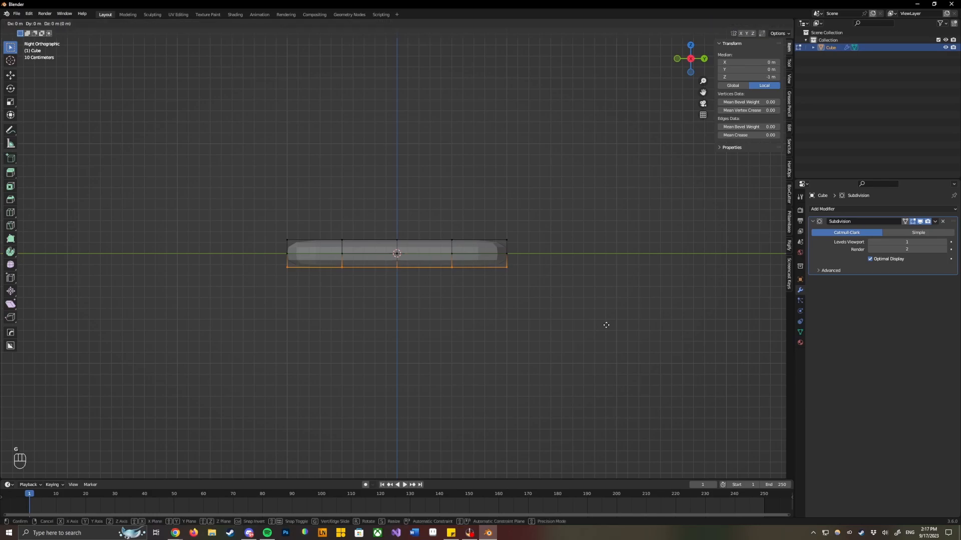
key(z)
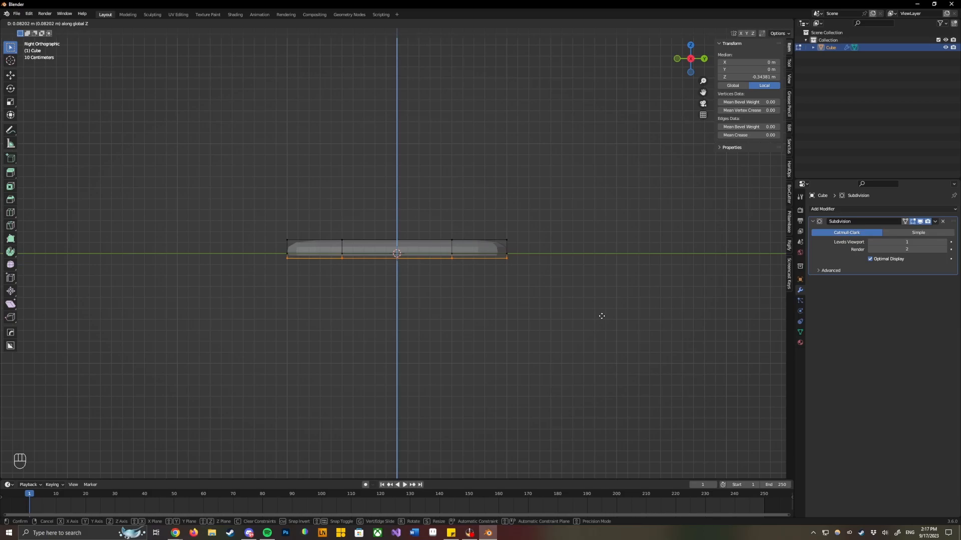
click(602, 316)
middle_drag(506, 298, 469, 322)
click(474, 309)
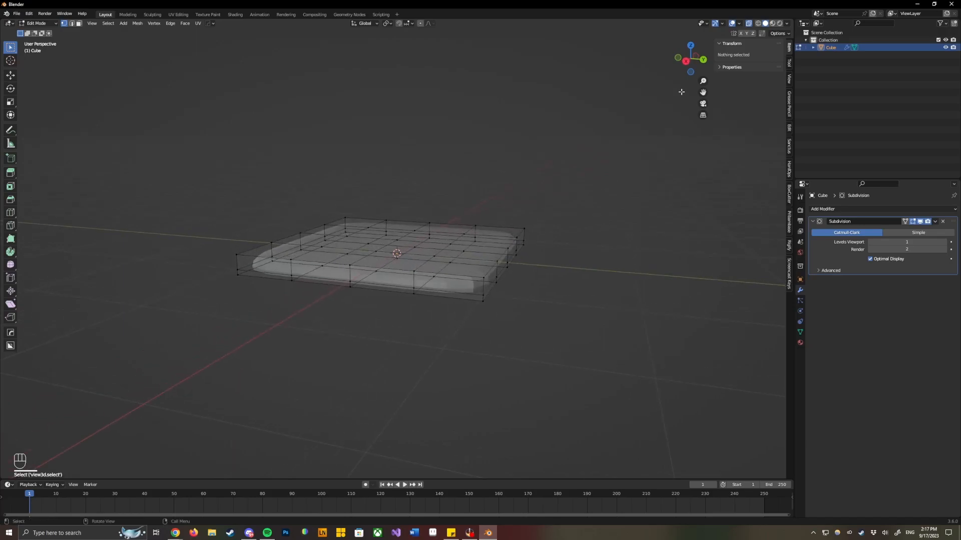
Turn X-ray off and return to Object Mode.
click(749, 25)
middle_drag(498, 259, 474, 274)
scroll(215, 230, up, 2)
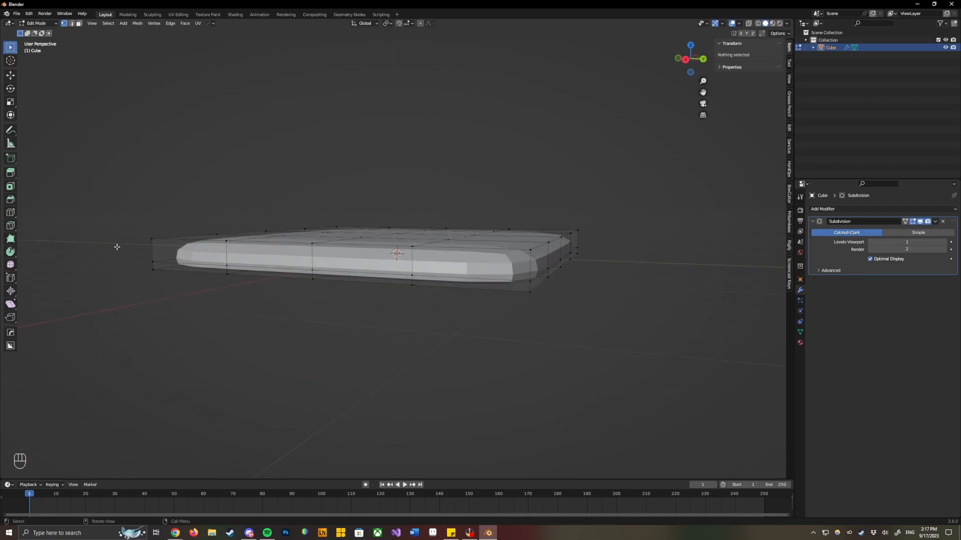
key(KP_3)
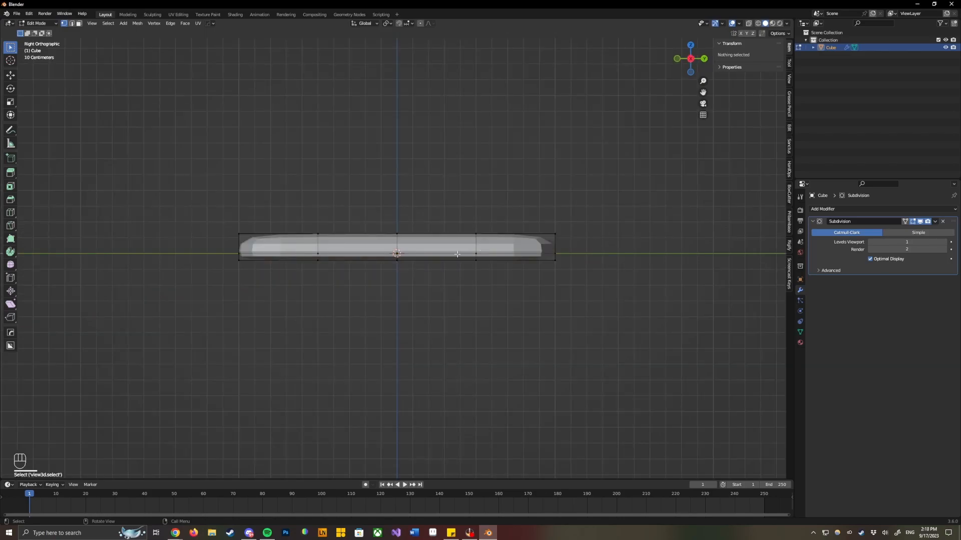
middle_drag(474, 237, 199, 102)
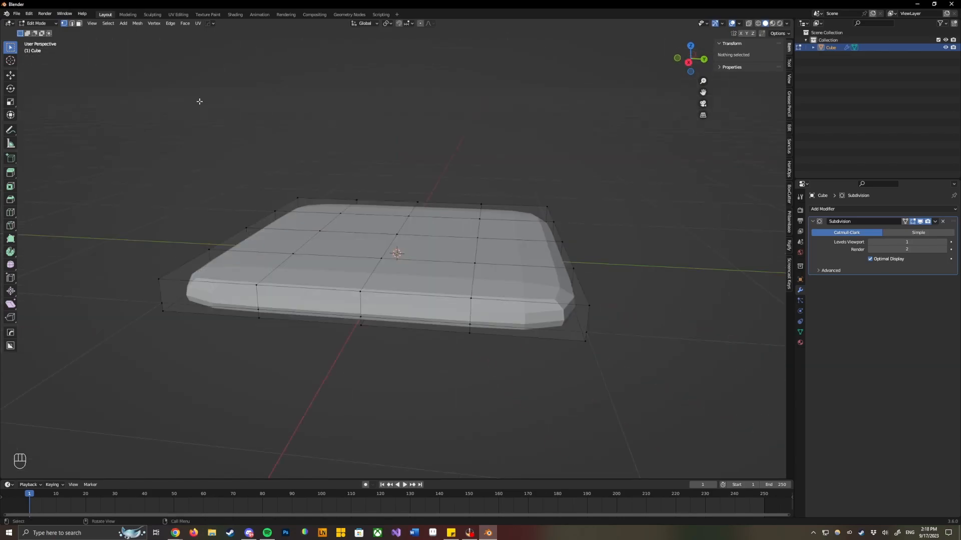
click(45, 25)
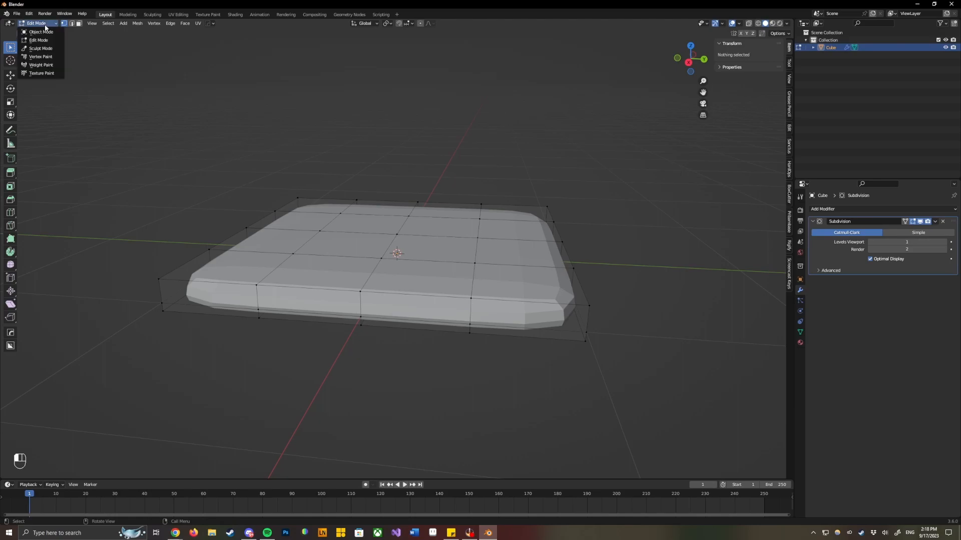
key(Tab)
middle_drag(481, 252, 426, 278)
scroll(470, 261, down, 6)
scroll(419, 278, down, 2)
scroll(429, 278, down, 2)
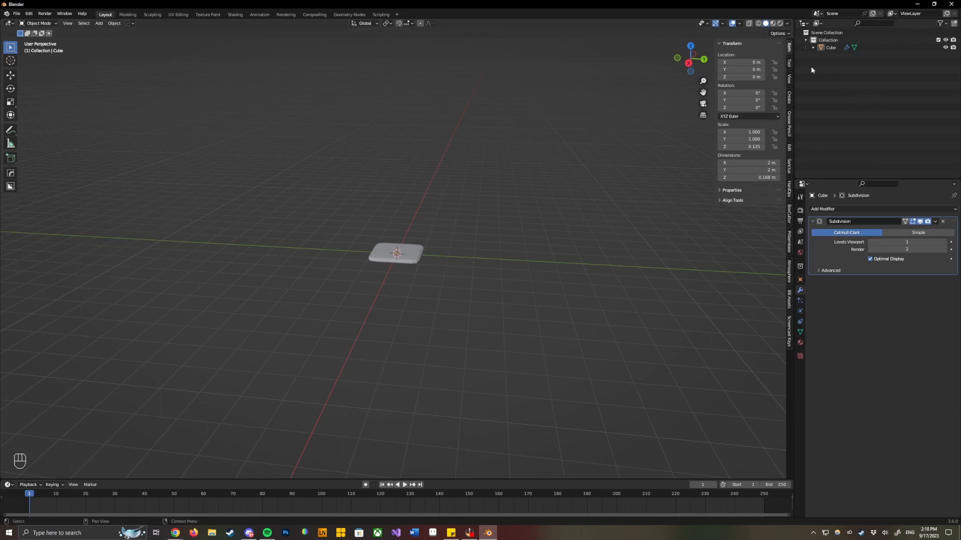
View the Cube's mesh and modifier entries in the Outliner, collapse them, and select and deselect the slab.
click(834, 47)
click(813, 47)
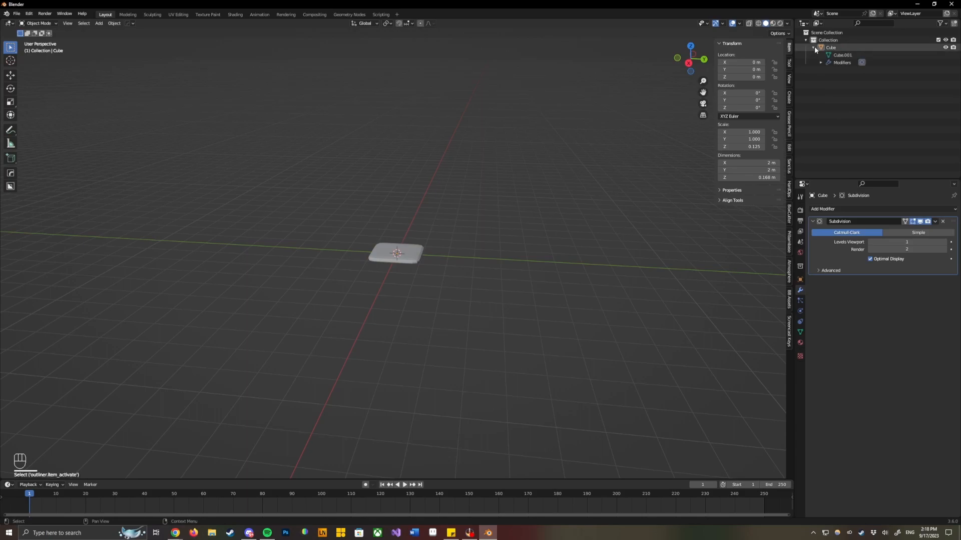
click(814, 47)
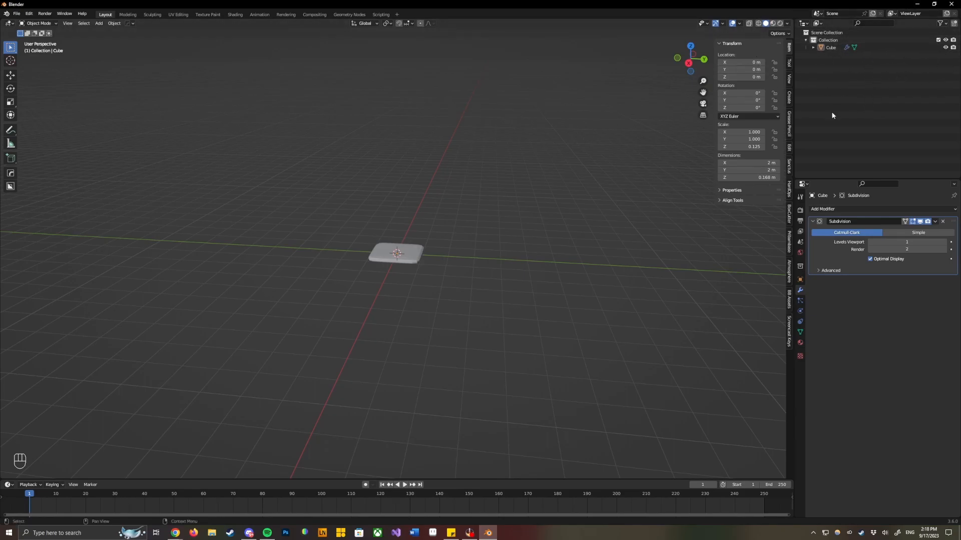
scroll(414, 217, up, 3)
click(418, 248)
click(535, 284)
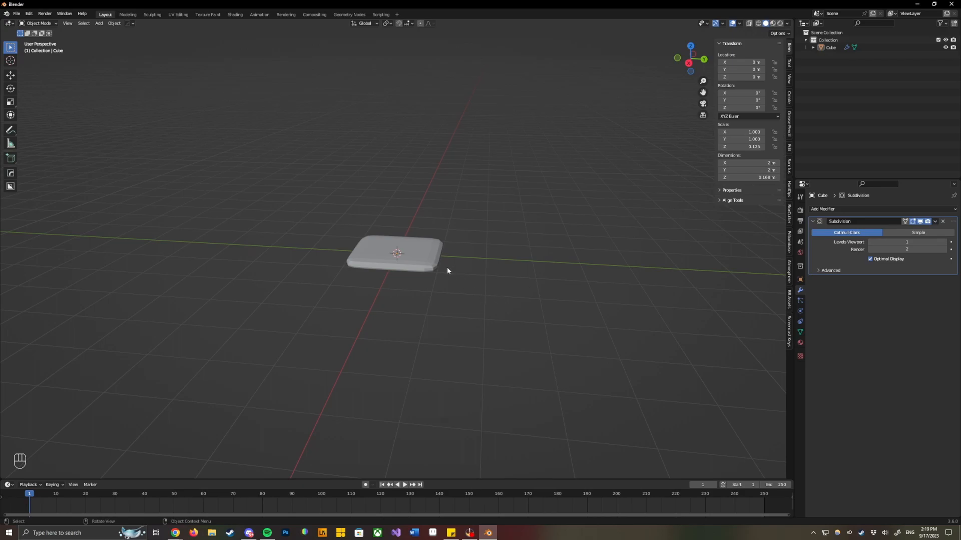
click(423, 254)
click(495, 283)
Add an area light, raise it about 4.2 m along Z above the slab and deselect it.
key(shift+a)
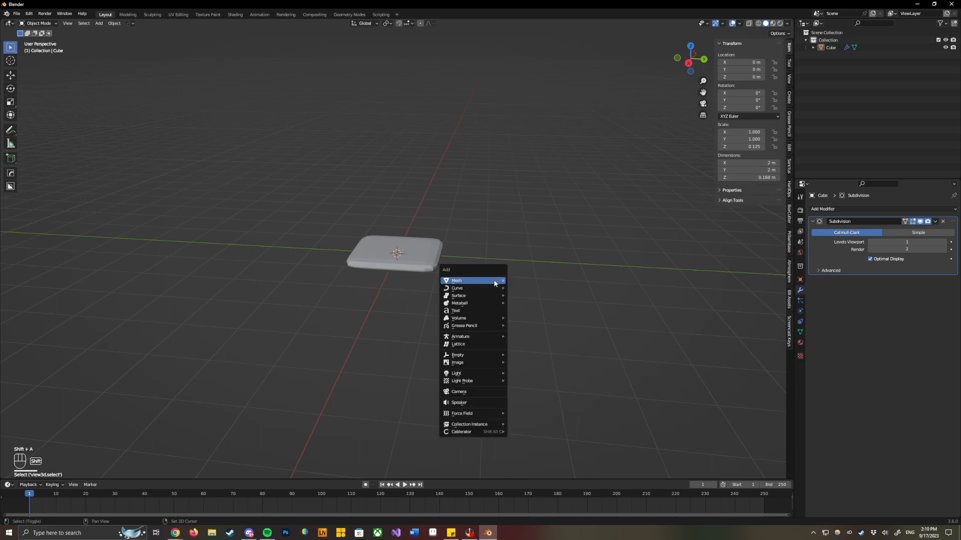
mouse_move(495, 283)
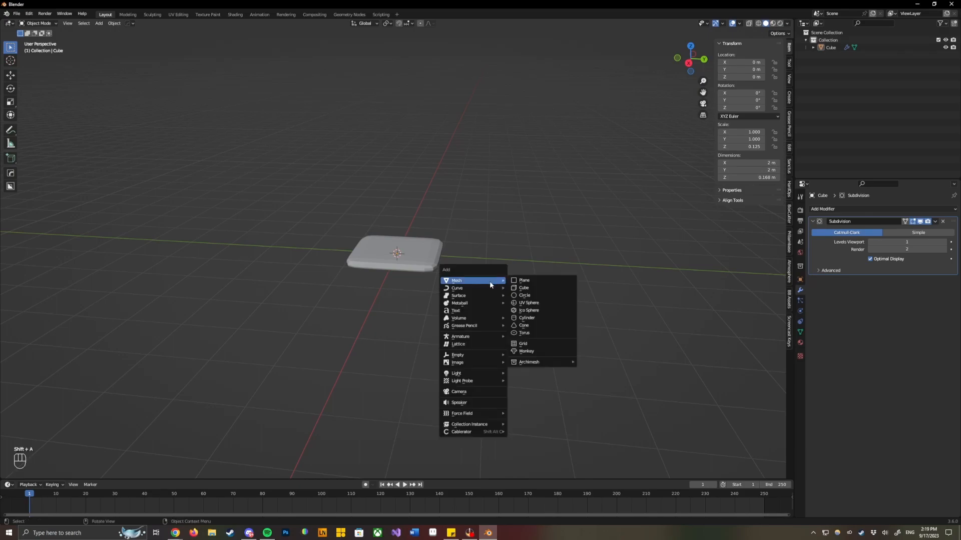
mouse_move(461, 375)
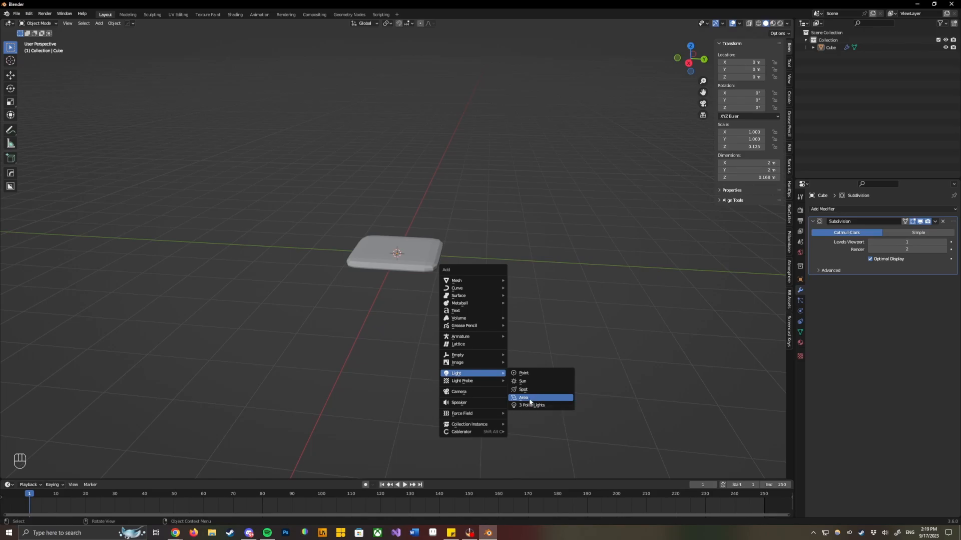
click(531, 398)
key(g)
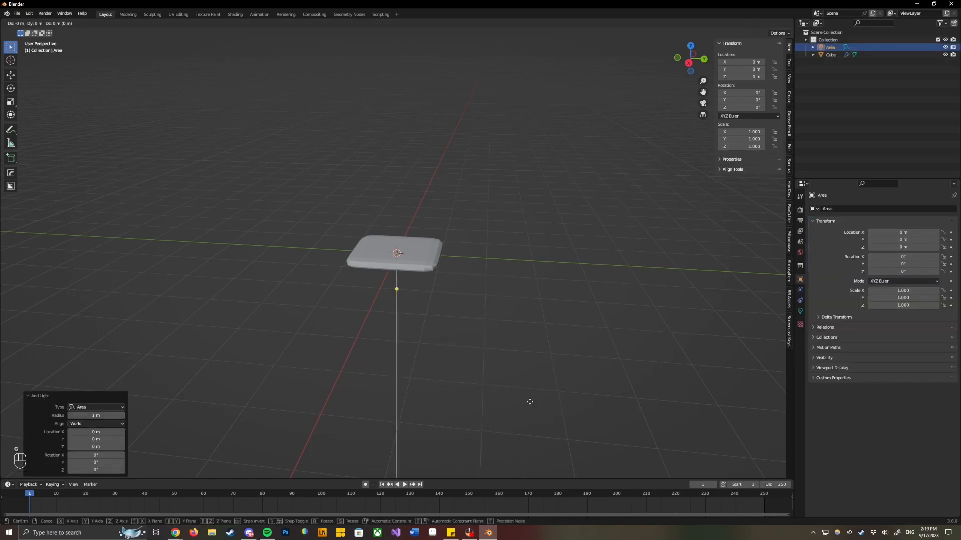
key(z)
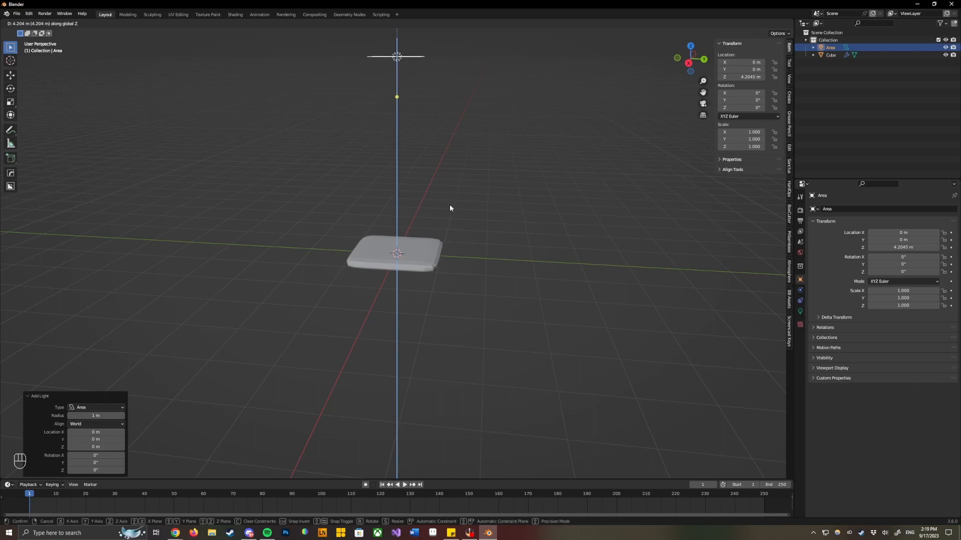
click(450, 208)
click(645, 357)
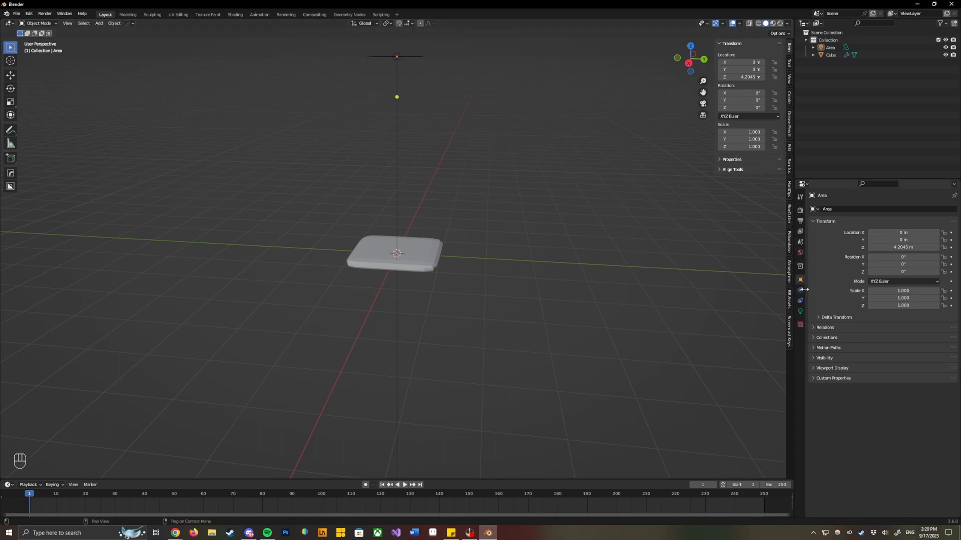
Select the area light, show its light settings and switch the viewport to Rendered shading.
click(395, 57)
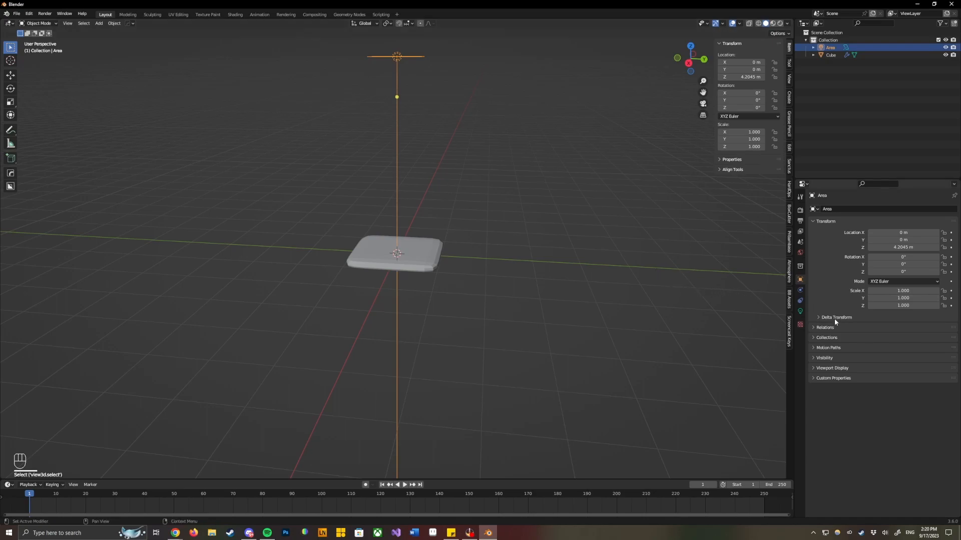
click(801, 311)
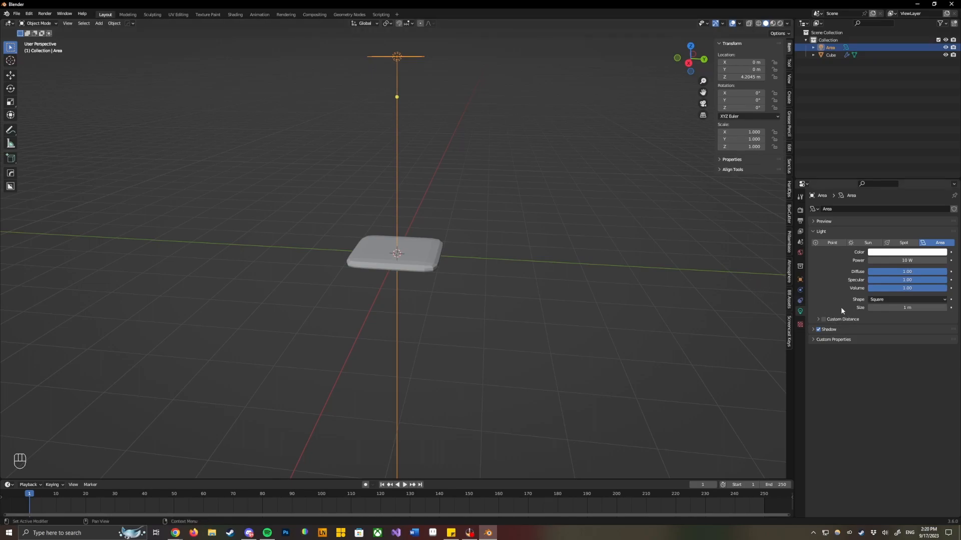
click(780, 24)
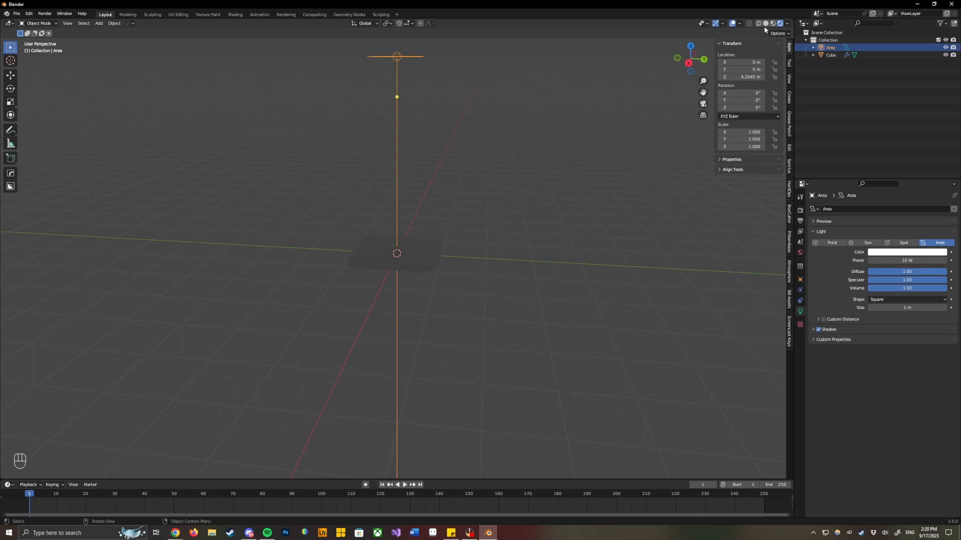
click(766, 24)
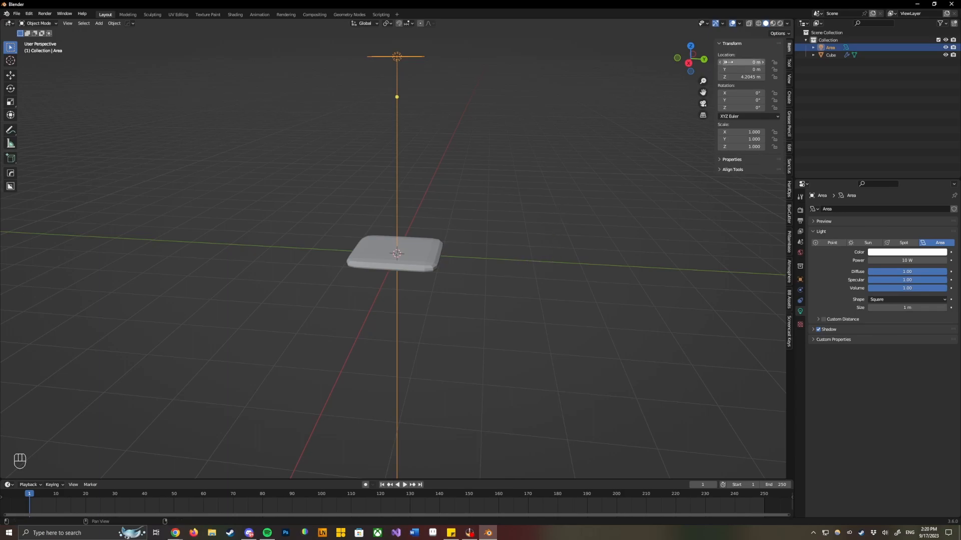
click(780, 23)
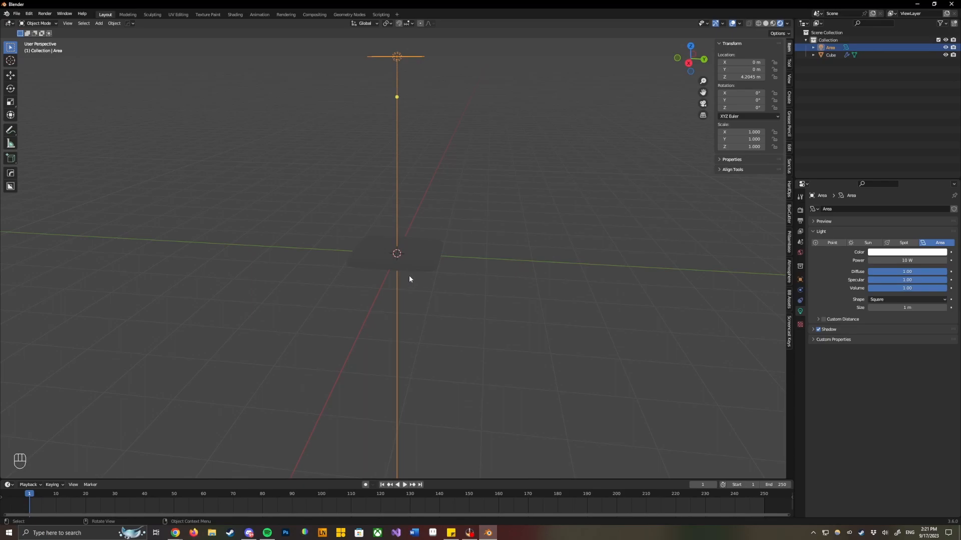
Try the area light's power at 500 W and at 250 W.
click(913, 259)
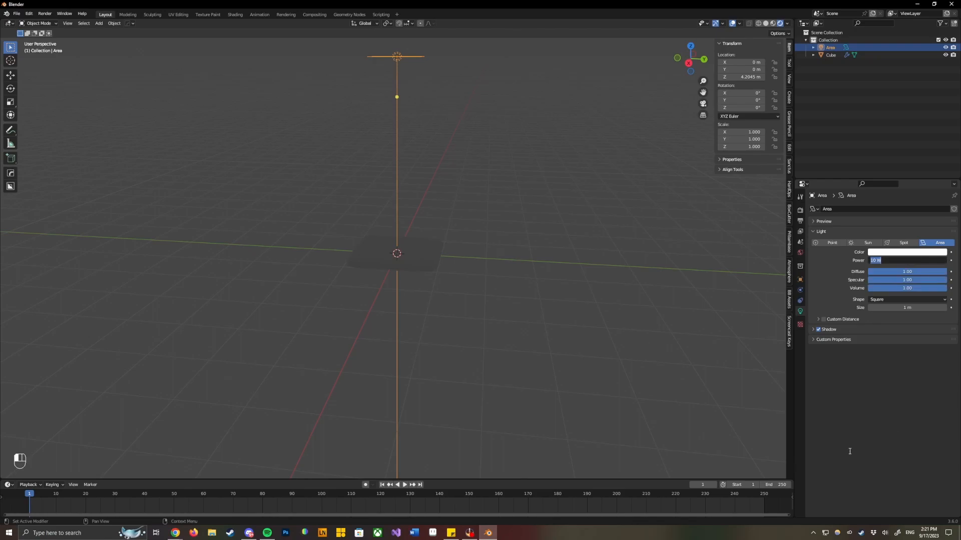
text(500)
key(Return)
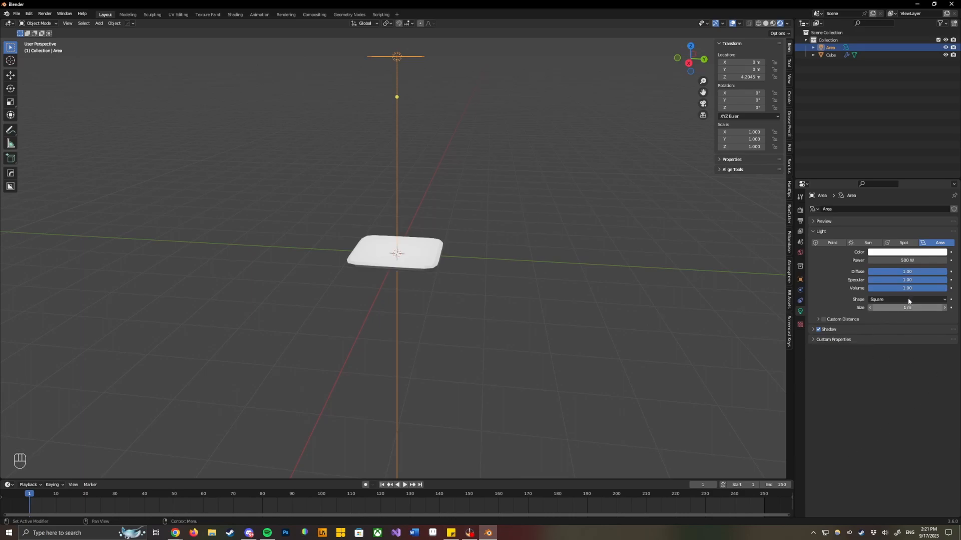
click(936, 261)
text(250)
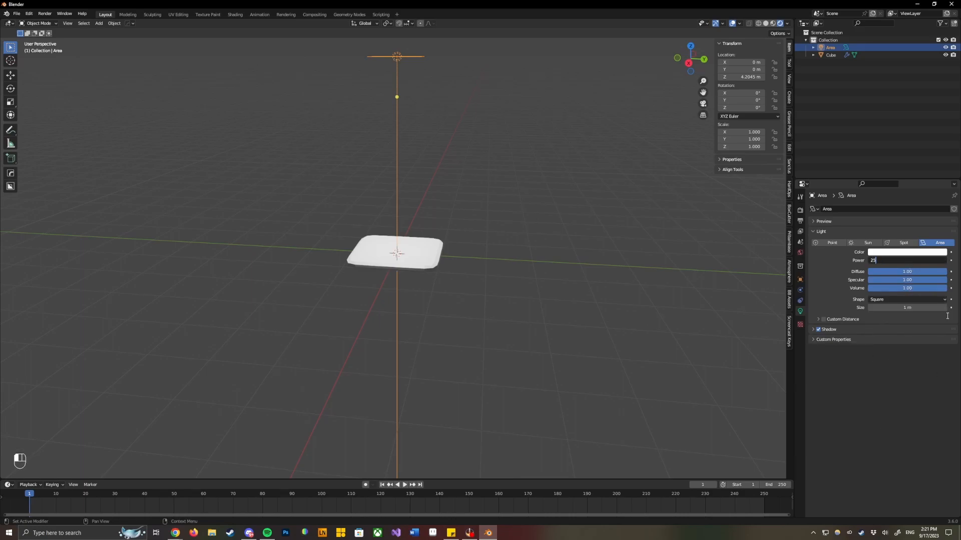
key(Return)
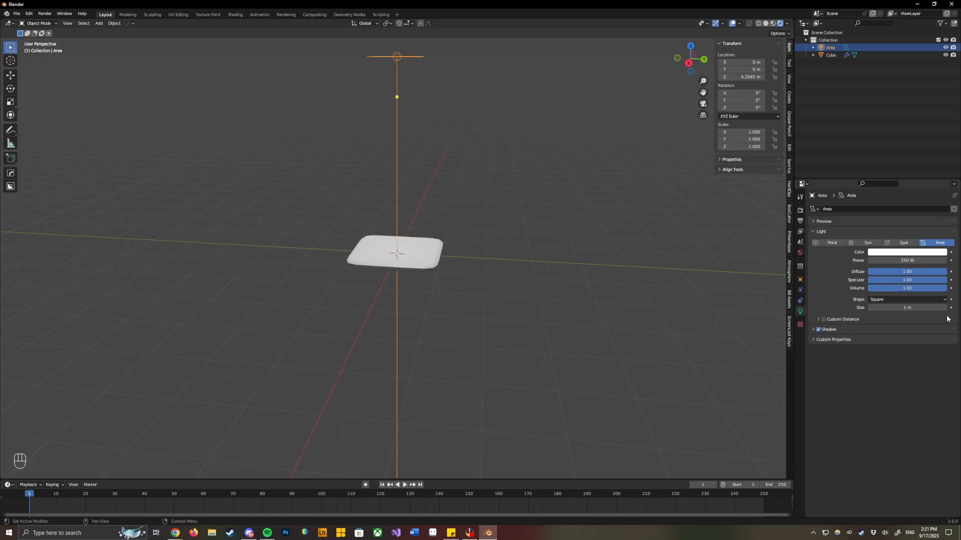
Set the area light's power to 100 W.
click(913, 260)
text(100)
key(Return)
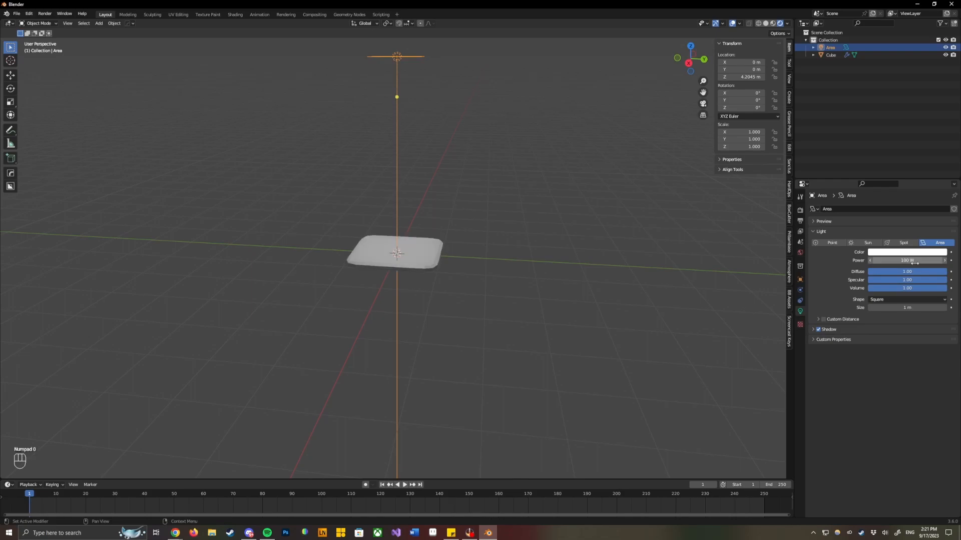
Check the area light's size and shape settings, reselect the light and view its outline from above.
click(907, 307)
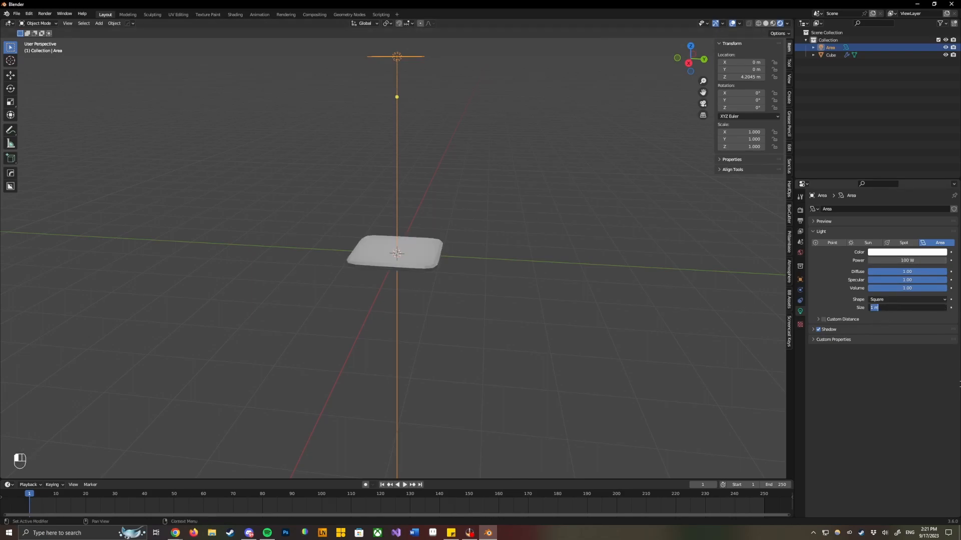
click(898, 299)
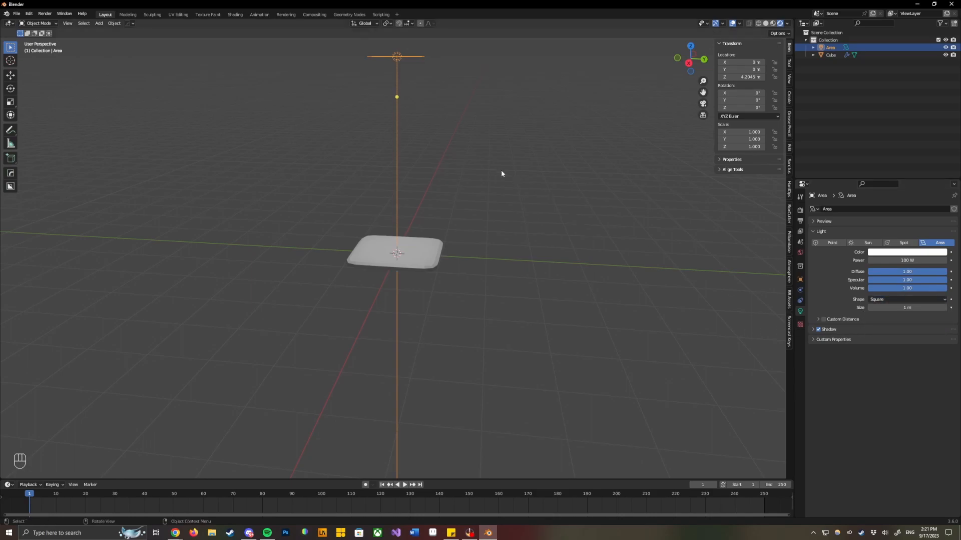
click(478, 159)
click(398, 73)
middle_drag(405, 80, 401, 101)
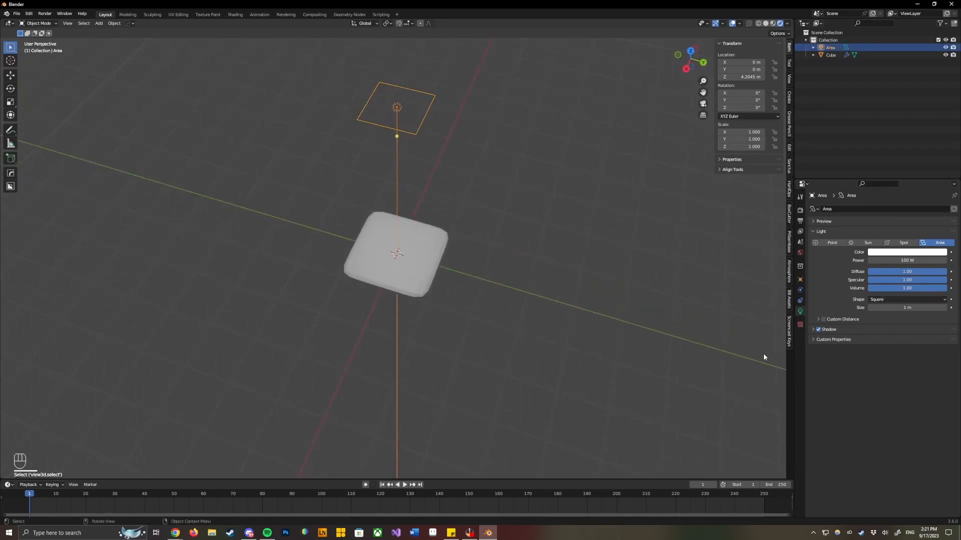
Change the area light's shape to Ellipse and set its X and Y sizes to 2 m.
click(896, 301)
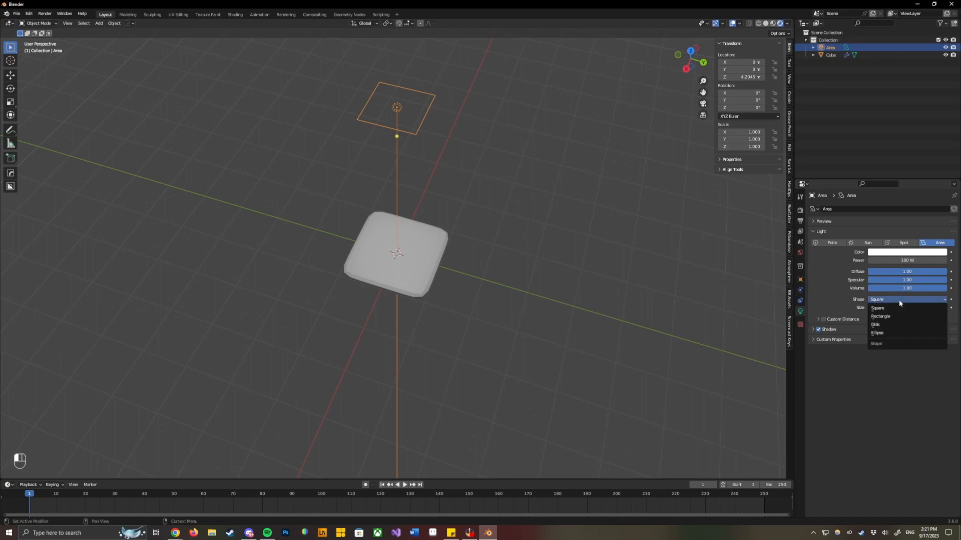
click(893, 333)
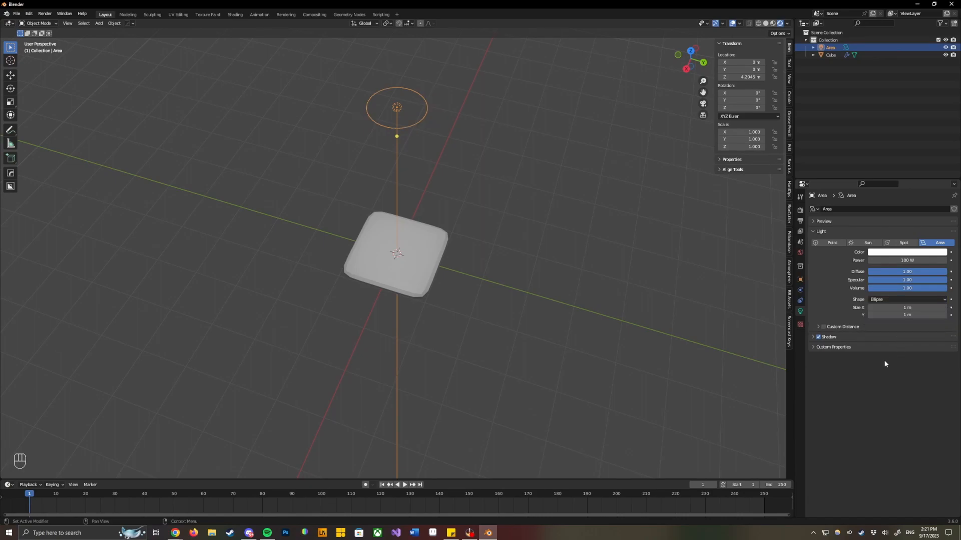
middle_drag(551, 264, 506, 272)
click(907, 307)
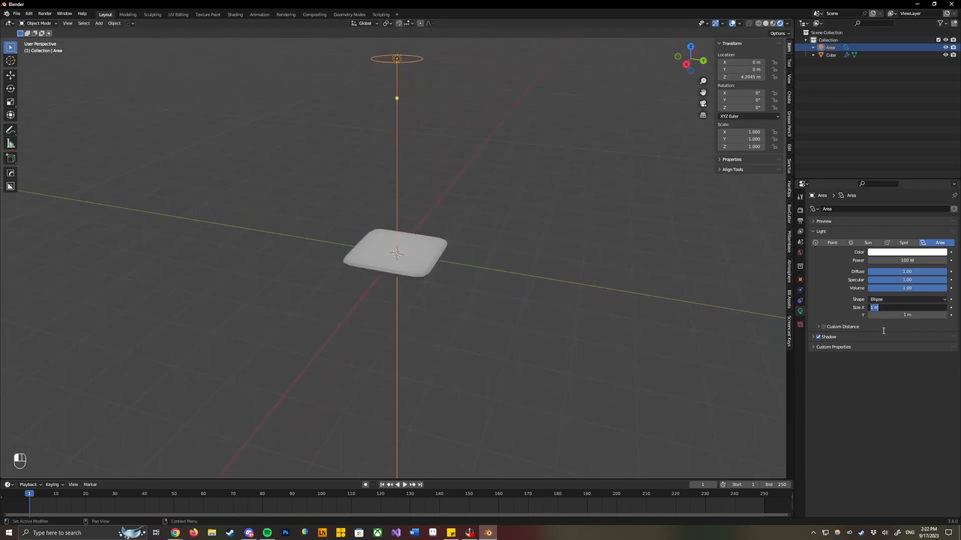
text(2)
key(Return)
click(912, 315)
text(2)
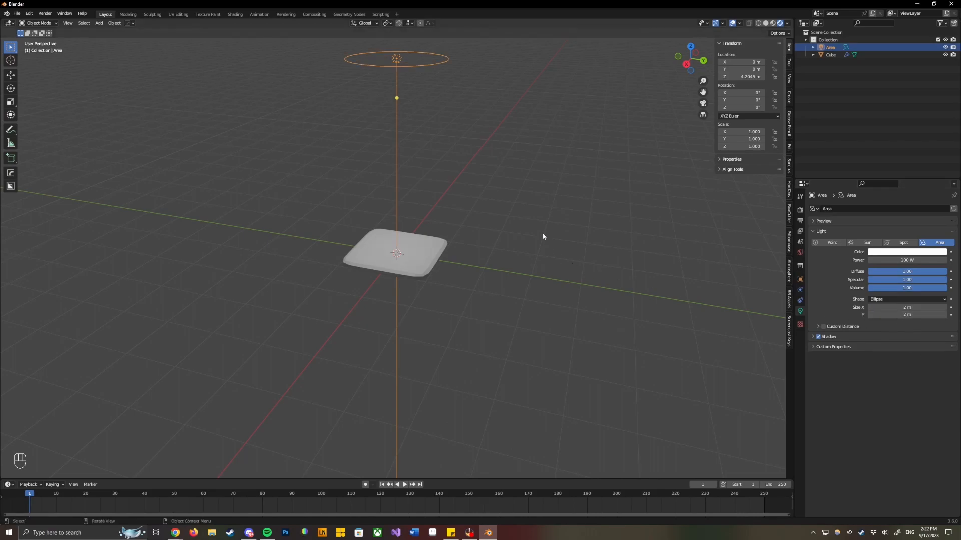
Switch to the right side view and try tilting the area light about 6.3° around X with its target point.
middle_drag(510, 221, 527, 209)
click(675, 85)
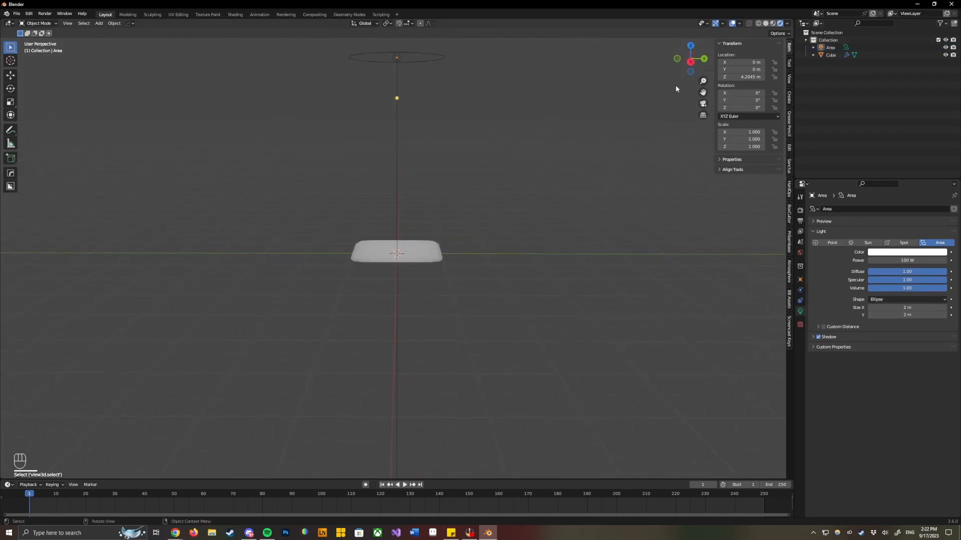
click(690, 62)
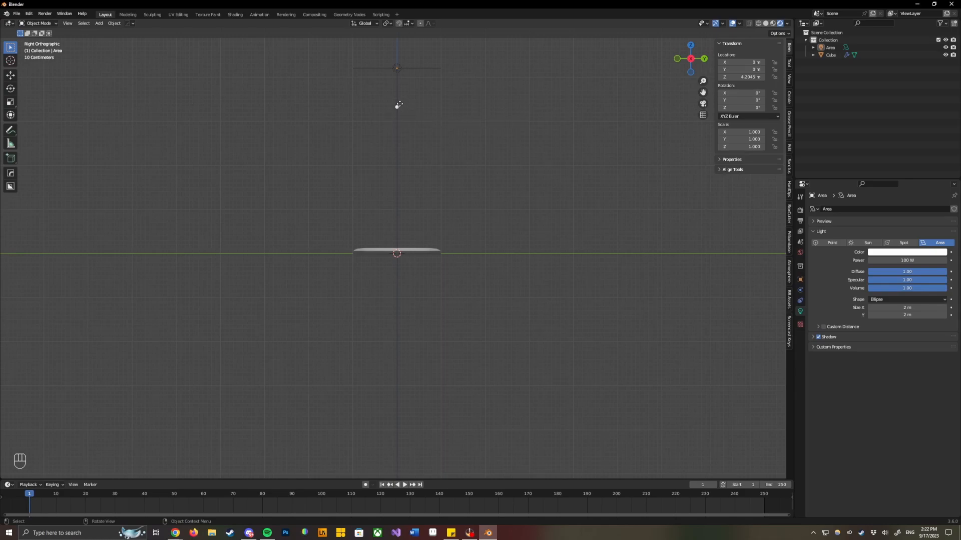
click(395, 71)
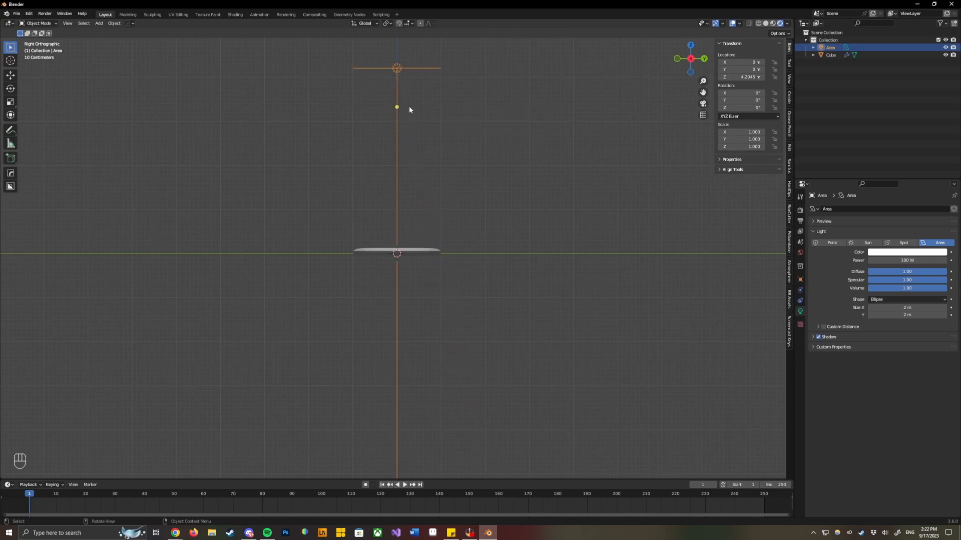
drag(397, 107, 572, 260)
drag(425, 94, 450, 175)
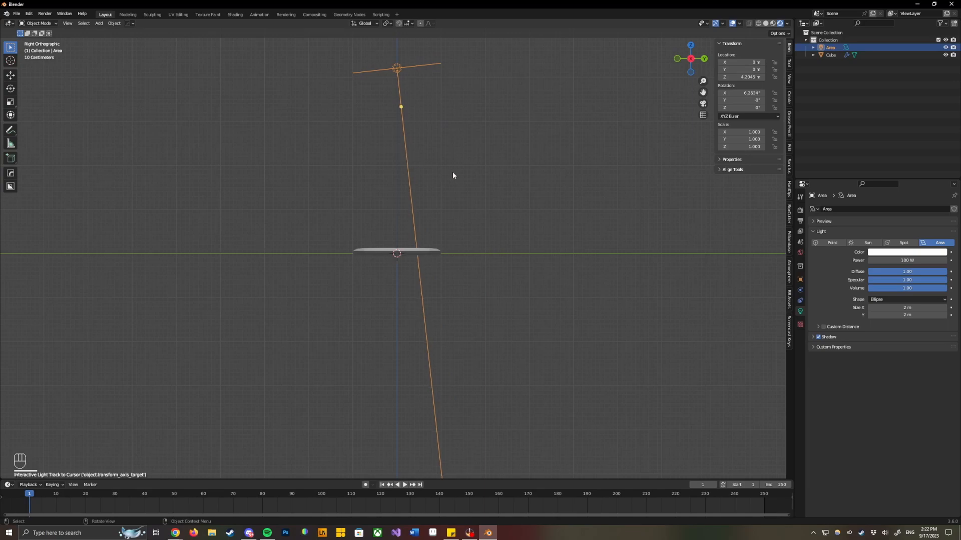
click(450, 173)
middle_drag(448, 148, 393, 113)
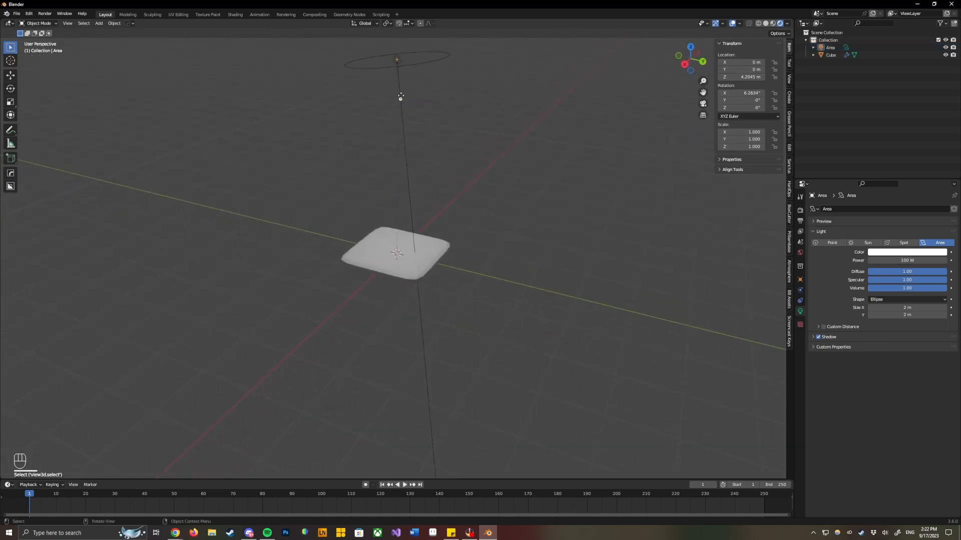
Try aiming the area light nearly horizontally, at about 88.5° around X, and undo both aiming changes.
click(683, 64)
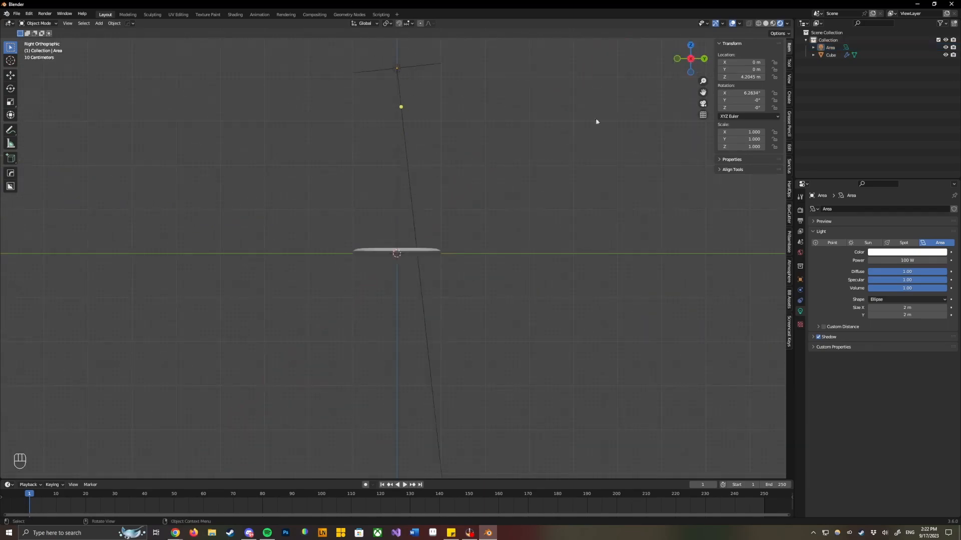
drag(401, 107, 497, 70)
middle_drag(505, 210, 477, 242)
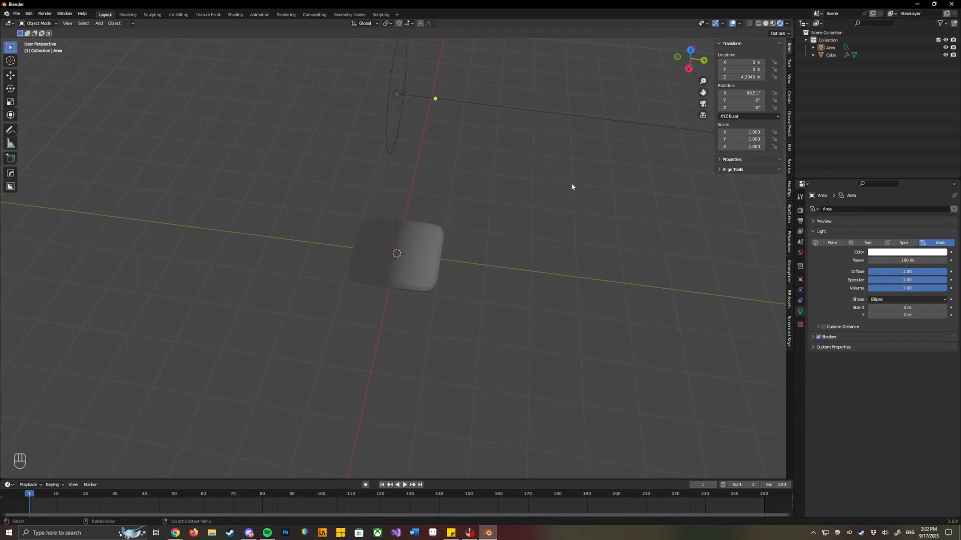
key(ctrl+z)
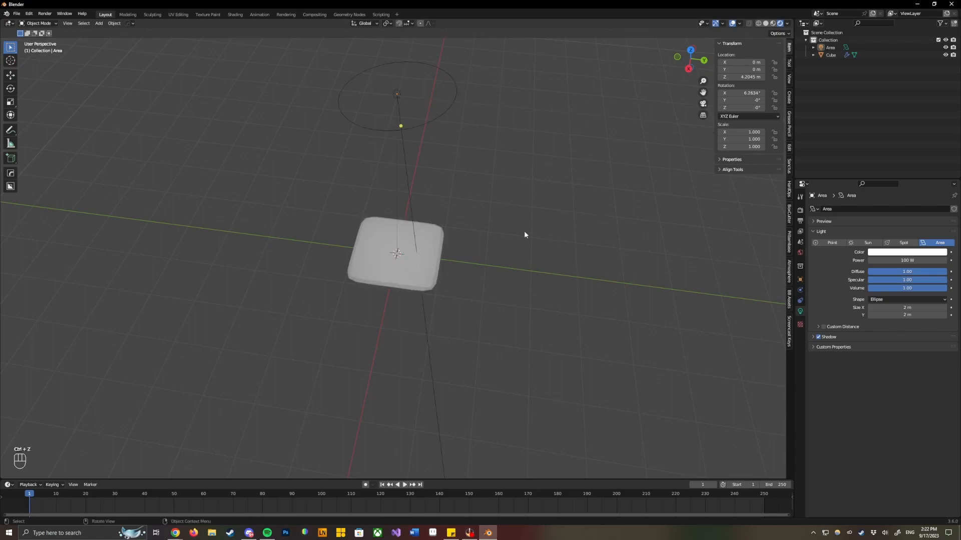
key(ctrl+z)
key(ctrl+z)
key(ctrl+z)
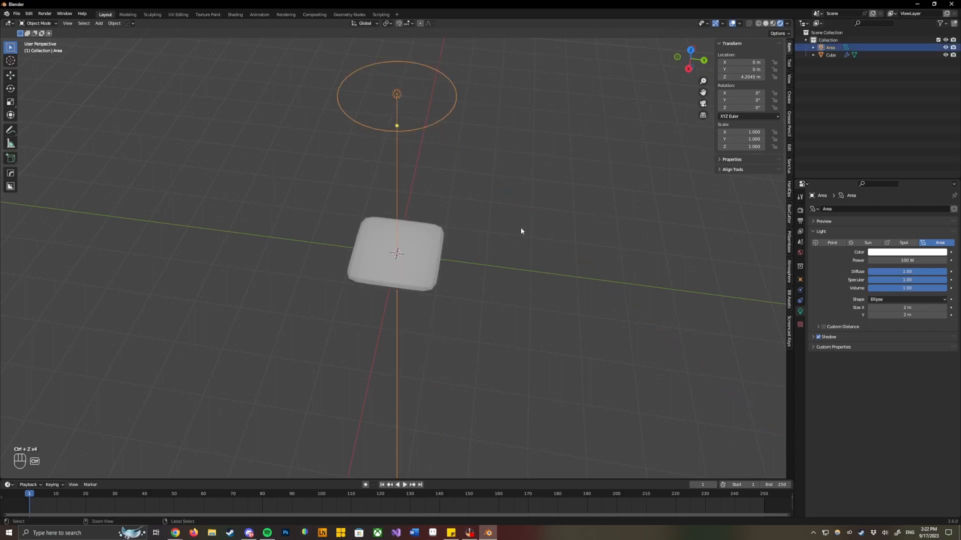
Deselect the area light and add a camera to the scene.
click(521, 243)
middle_drag(694, 277, 568, 255)
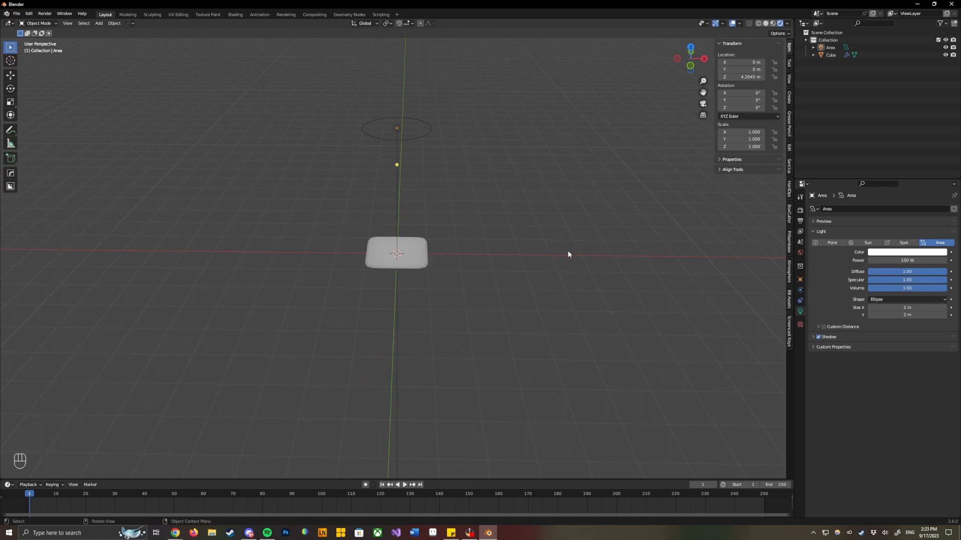
click(411, 136)
click(488, 197)
key(shift+a)
mouse_move(369, 261)
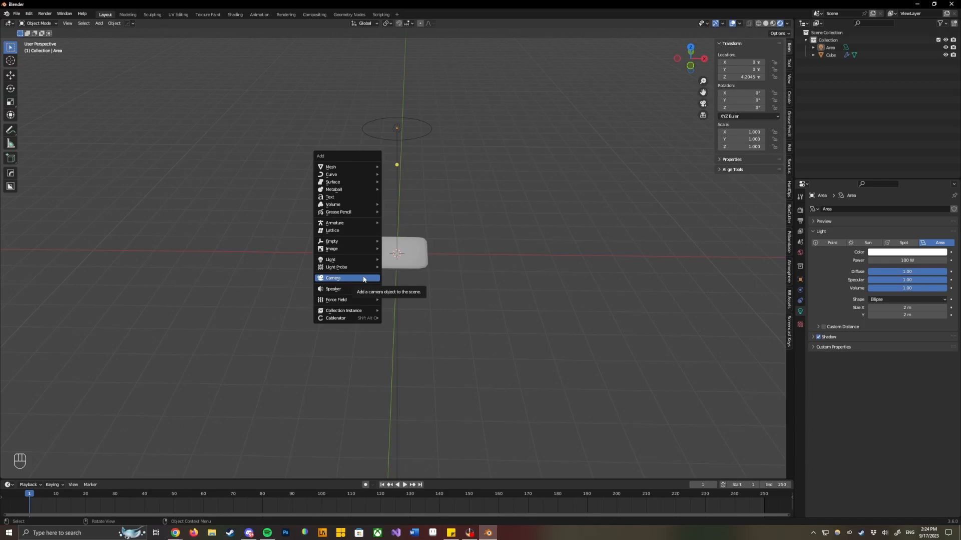
click(364, 279)
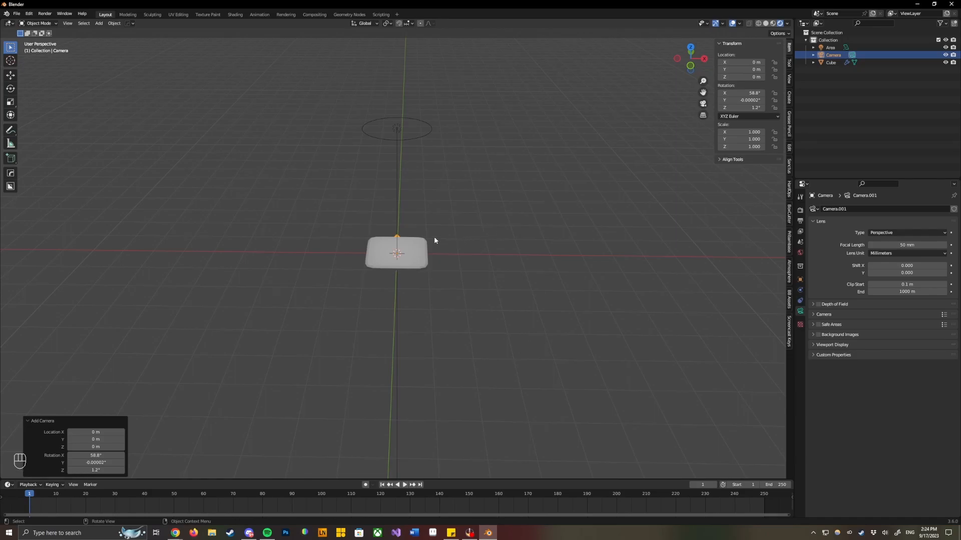
Move the camera away from the slab along the Y axis to about -6.33 m.
click(834, 57)
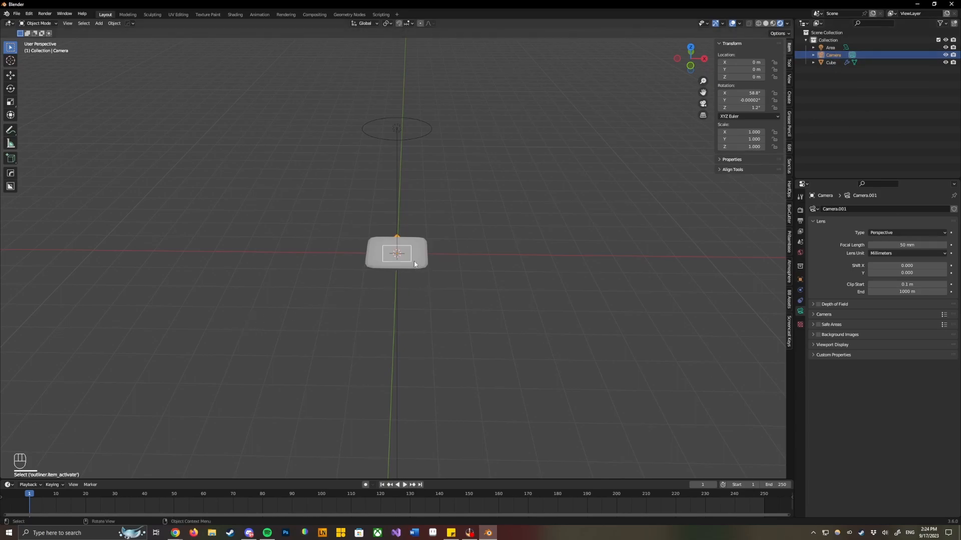
key(g)
key(x)
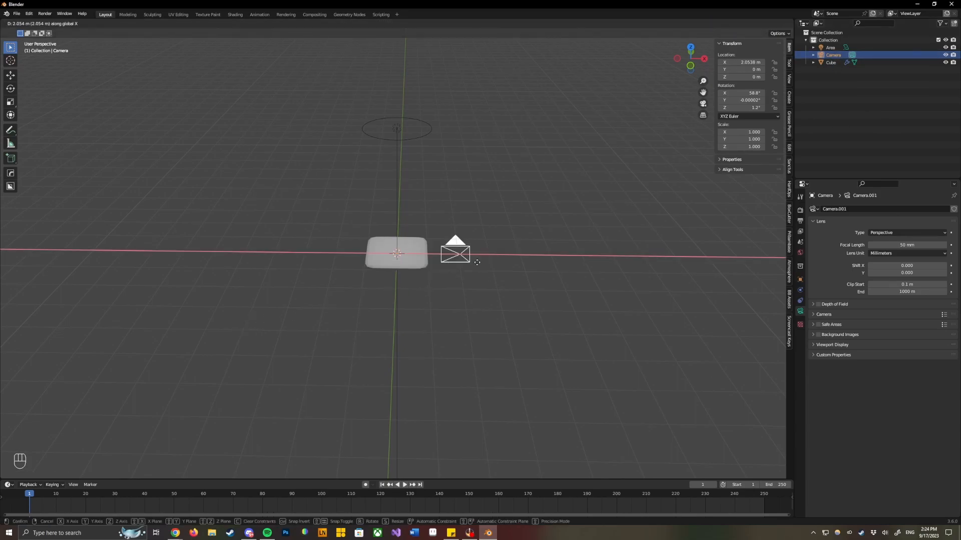
key(y)
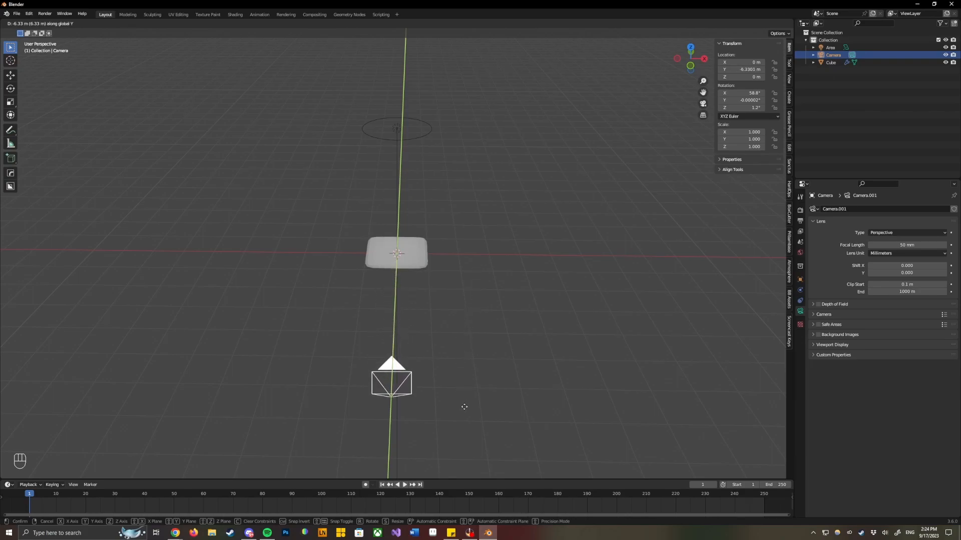
click(464, 409)
middle_drag(445, 403, 511, 390)
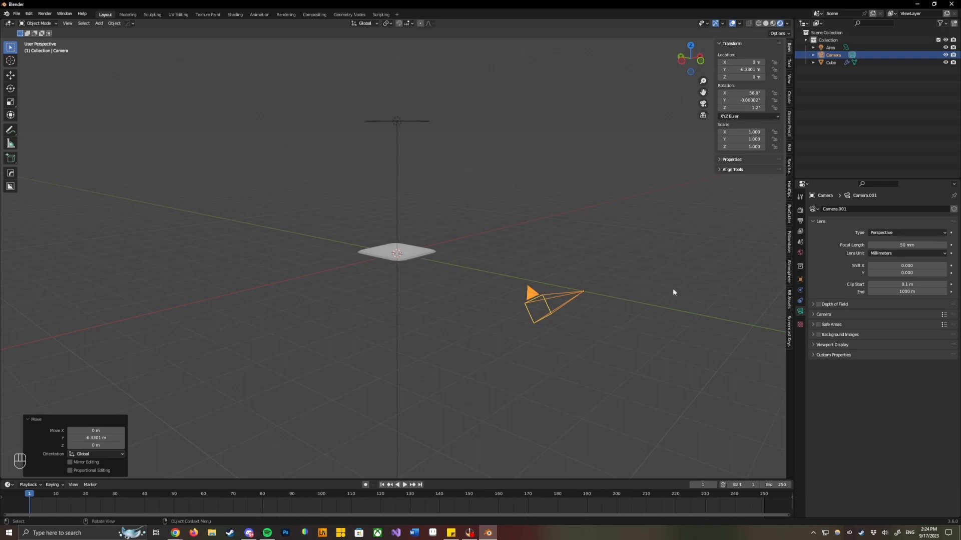
Show the camera's object transform properties and set its X, Y and Z rotation to 0°.
click(556, 302)
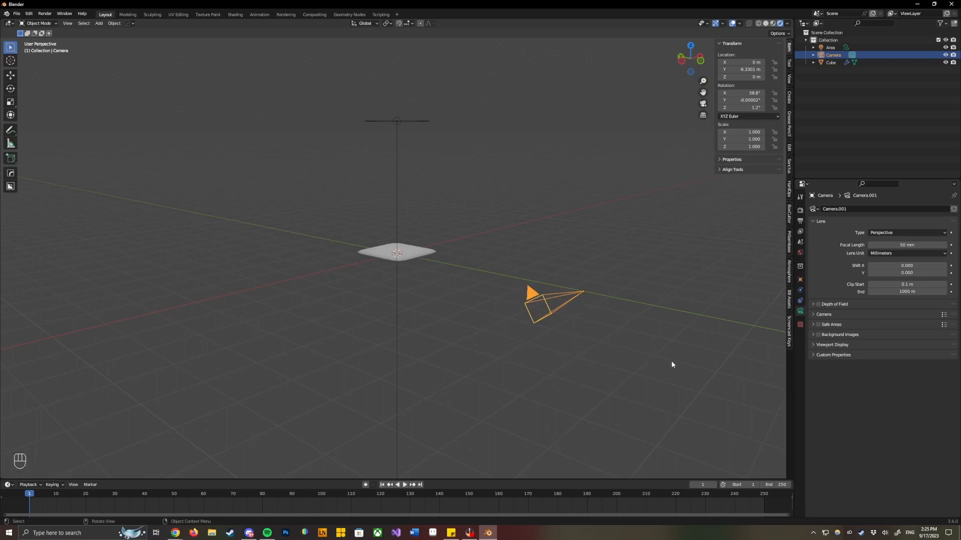
click(801, 281)
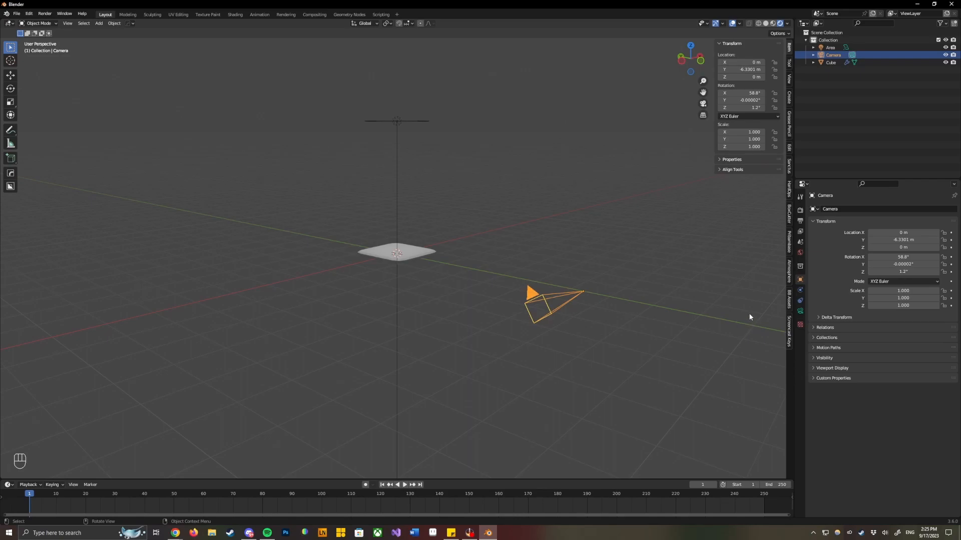
click(874, 257)
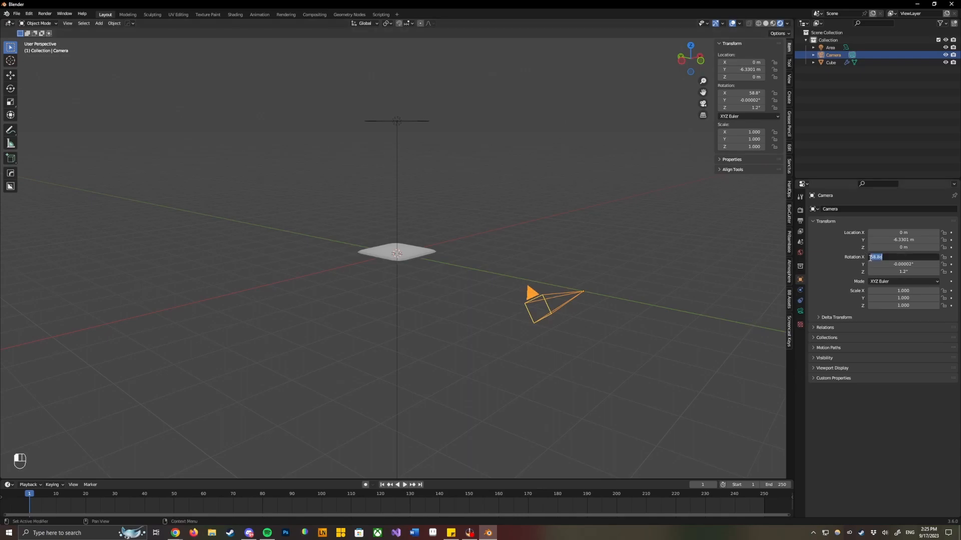
text(0)
key(Return)
click(896, 264)
text(0)
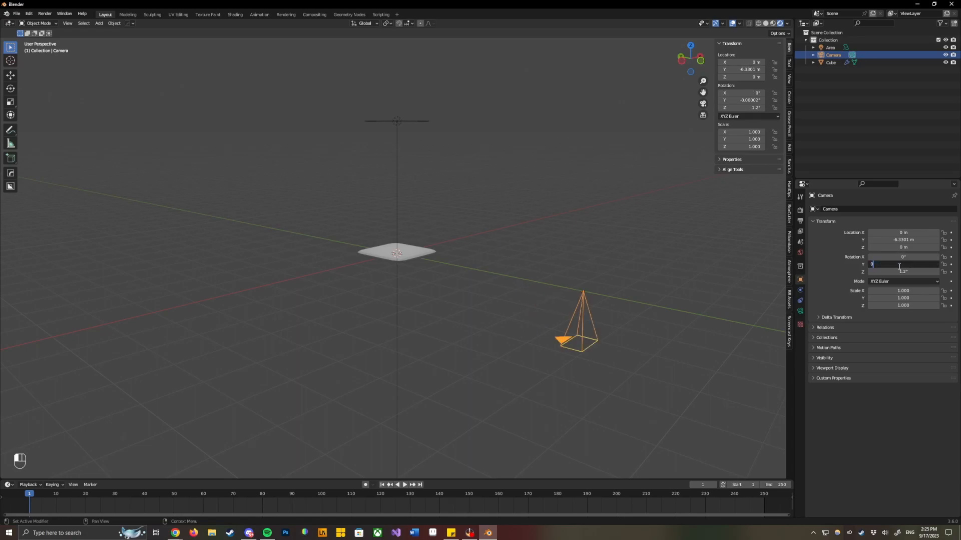
key(Return)
click(903, 272)
text(0)
key(Return)
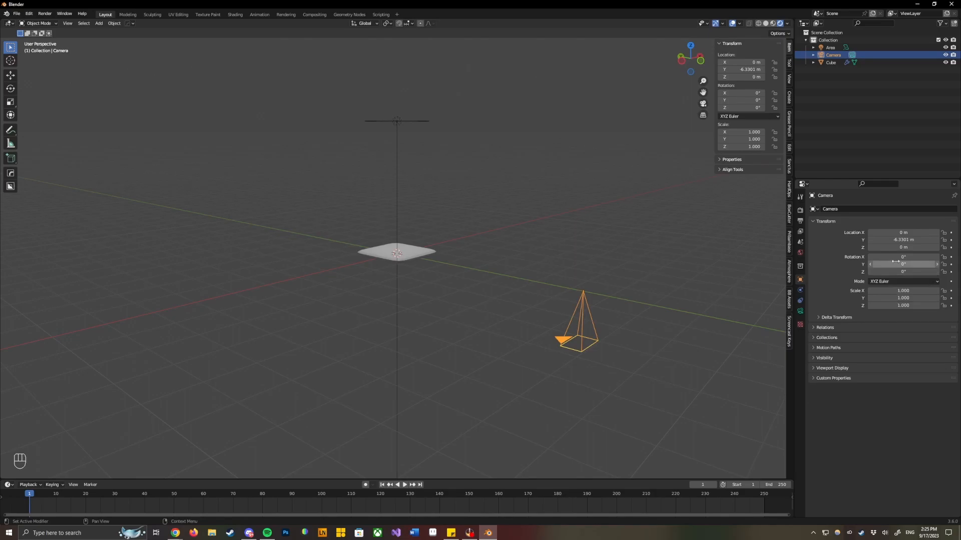
Try a 90° X rotation on the camera and undo it.
click(897, 257)
text(90)
key(Return)
key(ctrl+z)
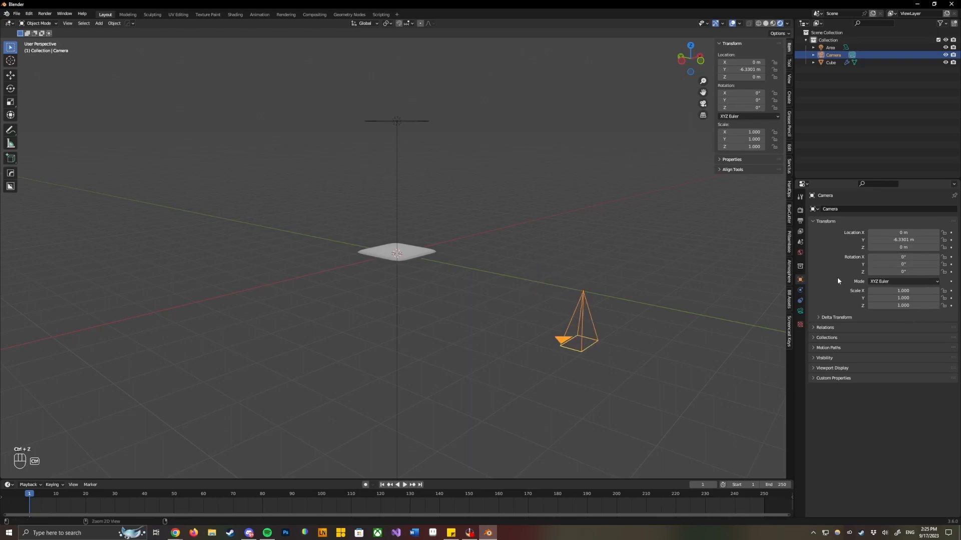
Set the camera's X rotation to 90° so it faces the slab, and deselect it.
click(897, 256)
text(90)
key(Return)
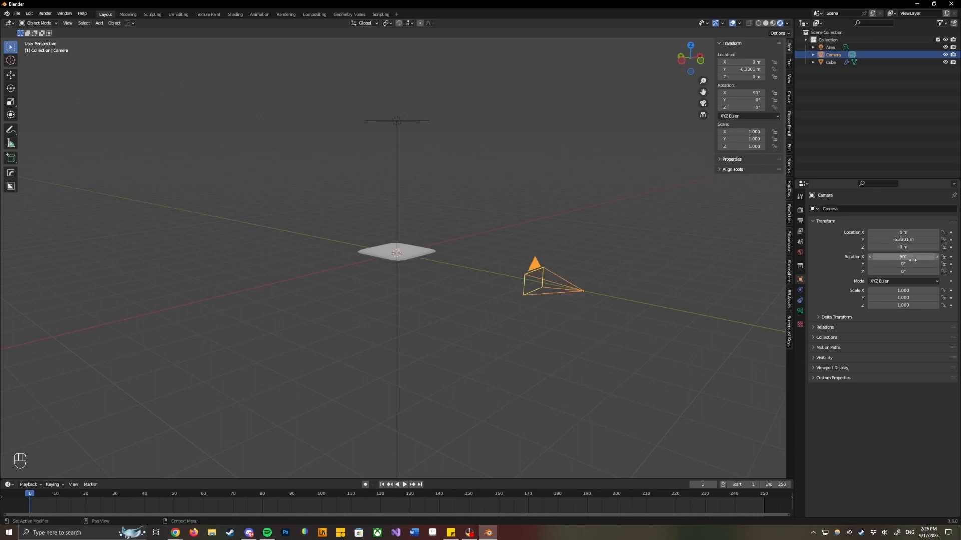
click(611, 276)
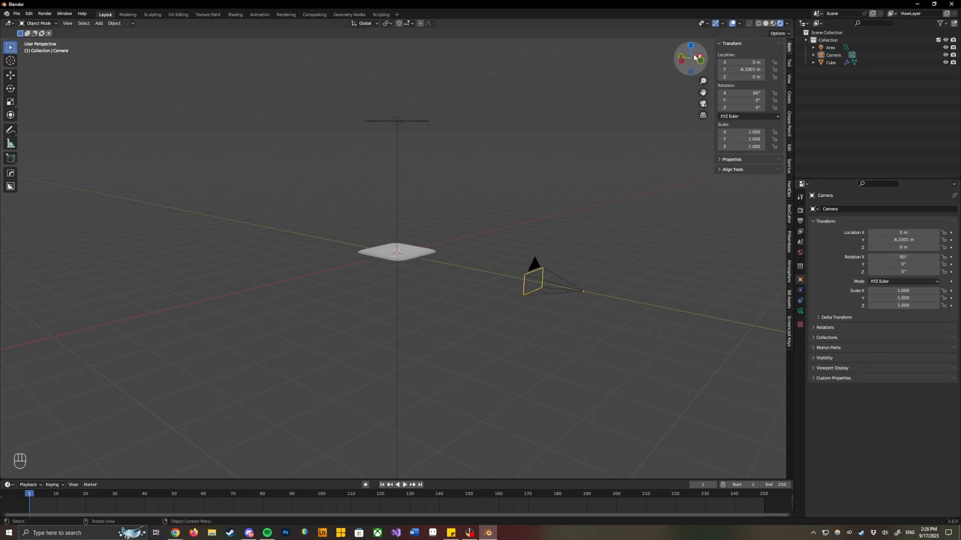
Look through the camera and raise it along the Z axis to about 0.94 m, then deselect it.
click(703, 104)
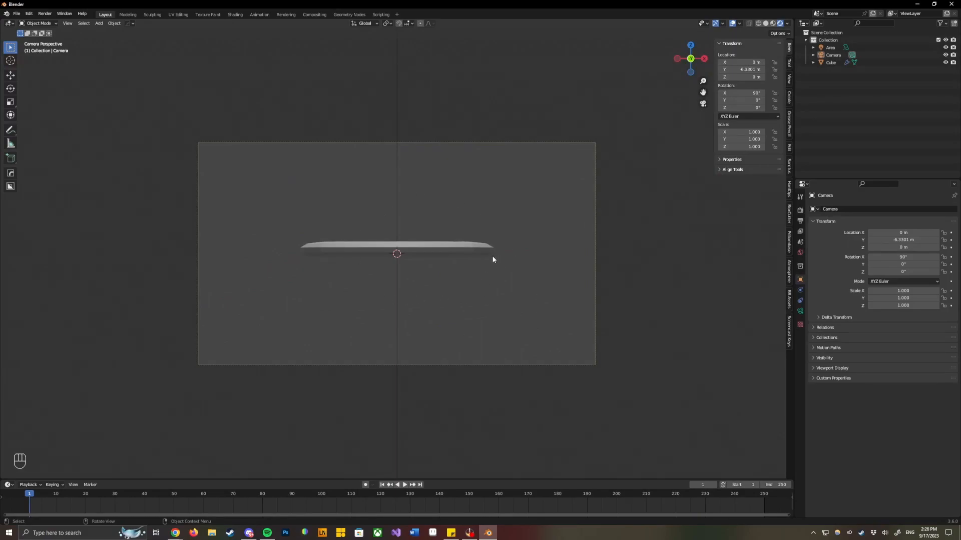
click(833, 55)
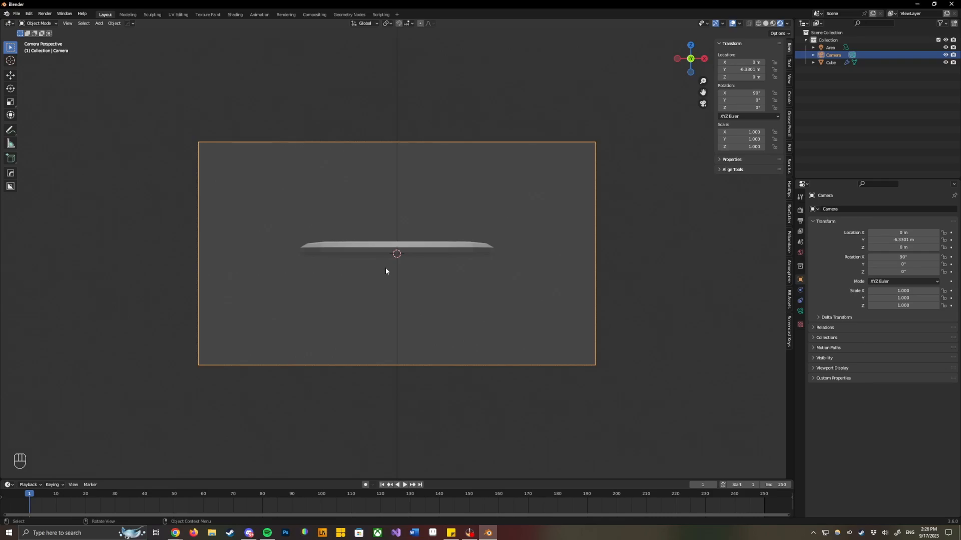
key(g)
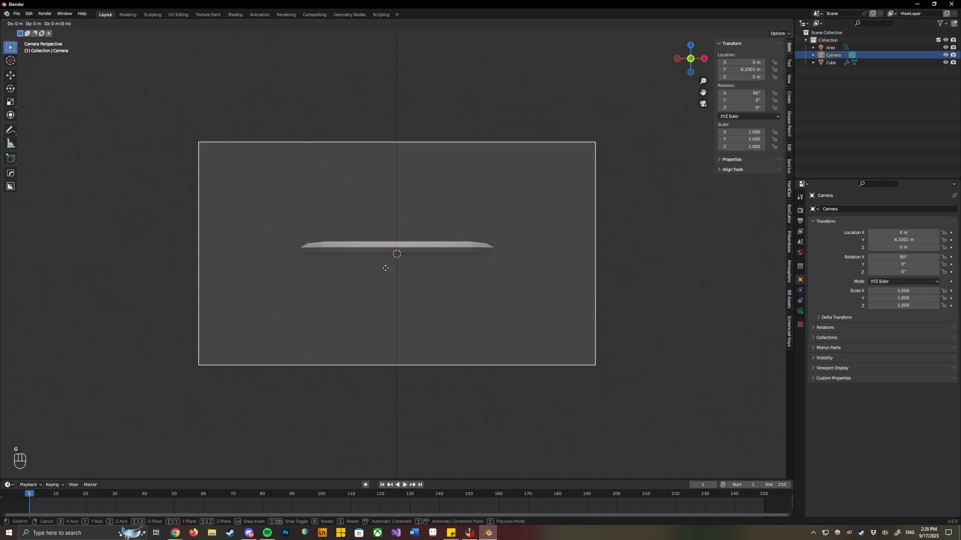
key(z)
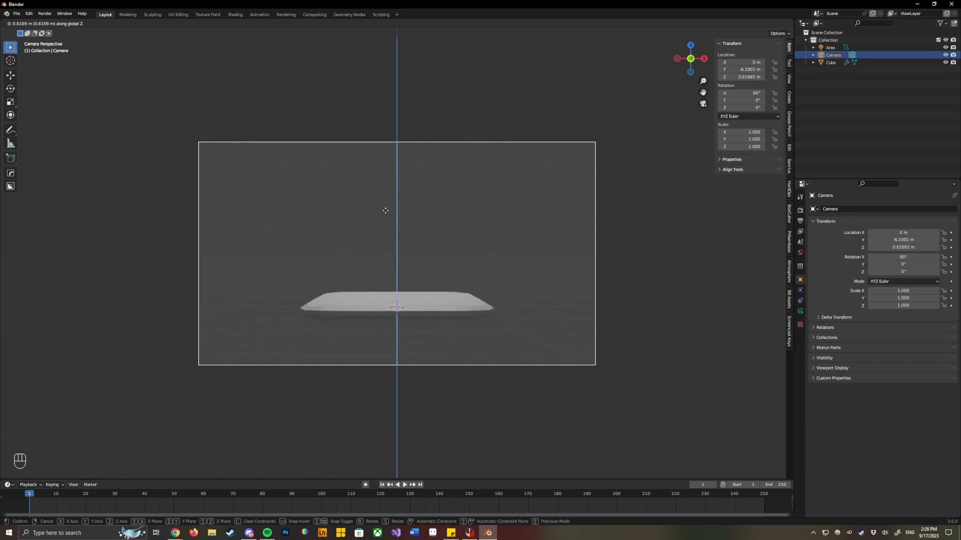
click(391, 181)
click(491, 312)
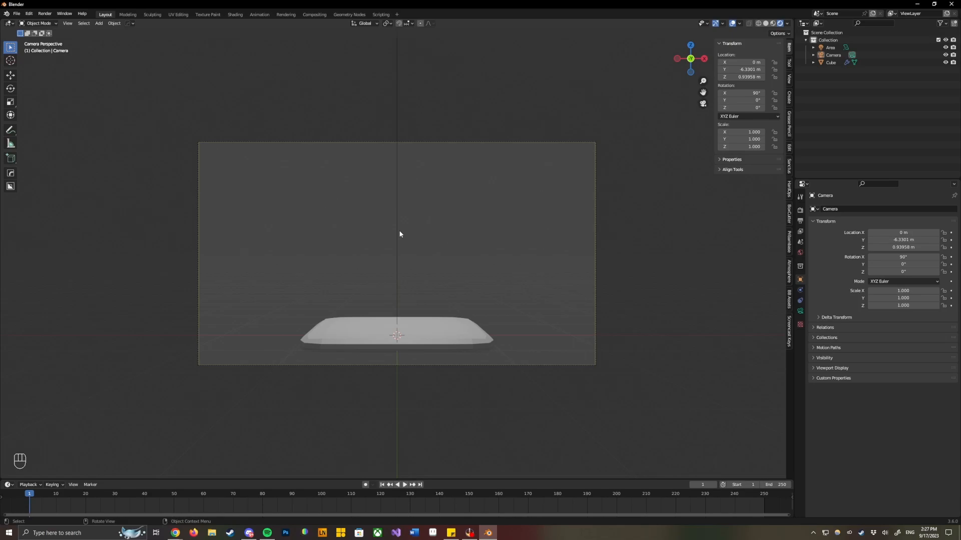
Give the slab a new material named Tile and review its surface settings.
middle_drag(400, 233, 533, 252)
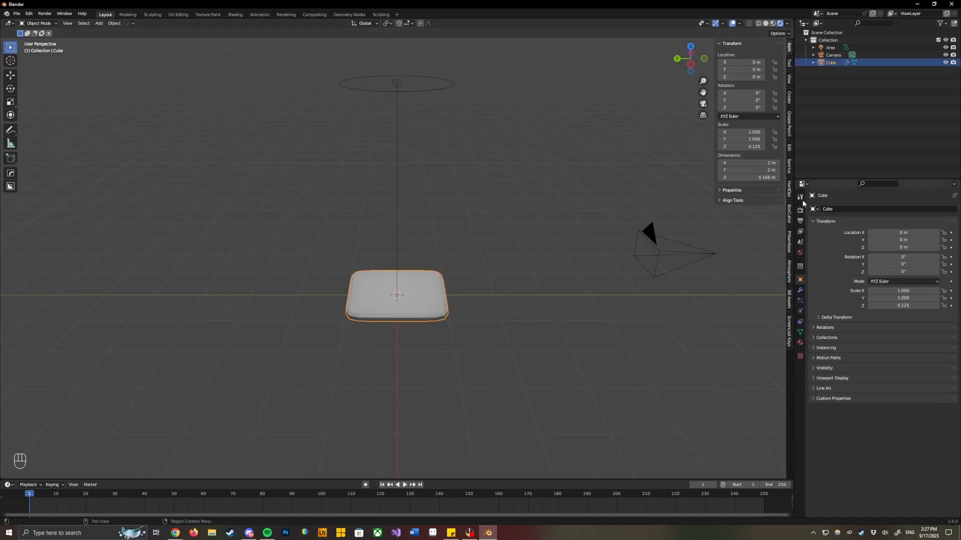
click(800, 343)
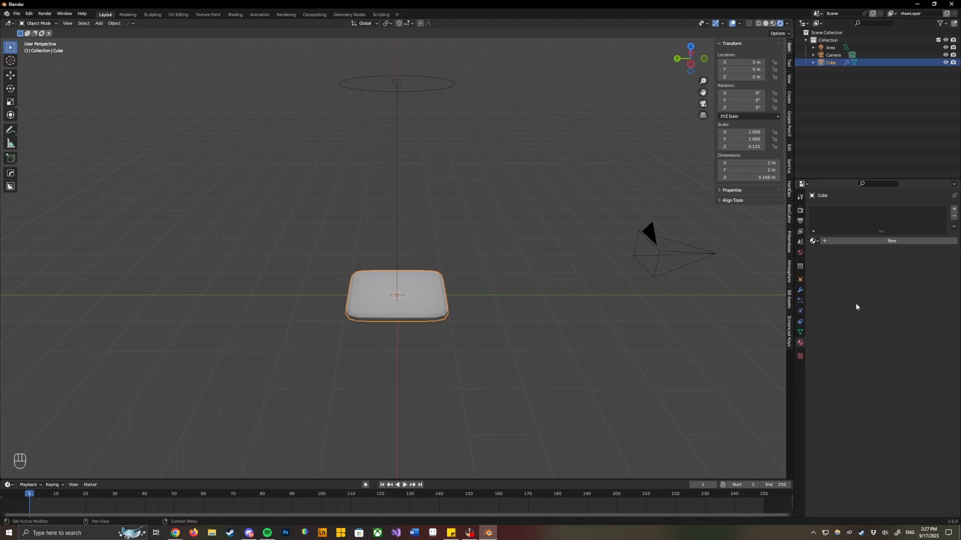
click(825, 241)
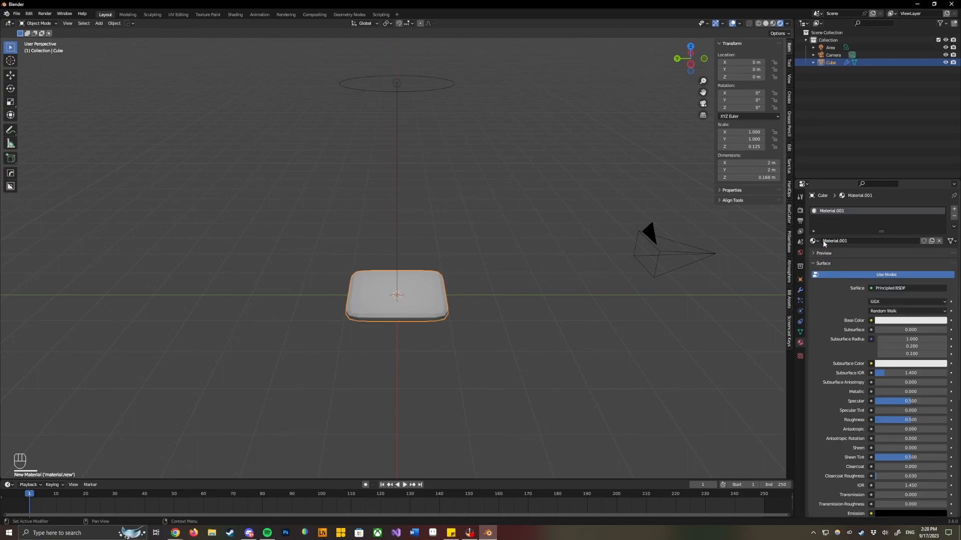
double_click(842, 240)
key(BackSpace)
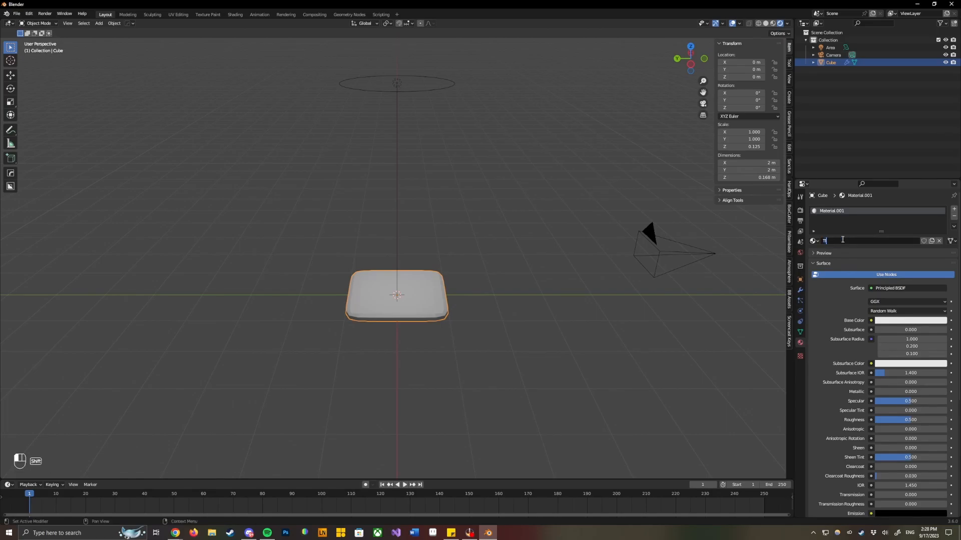
text(Tile)
key(Return)
scroll(857, 418, down, 2)
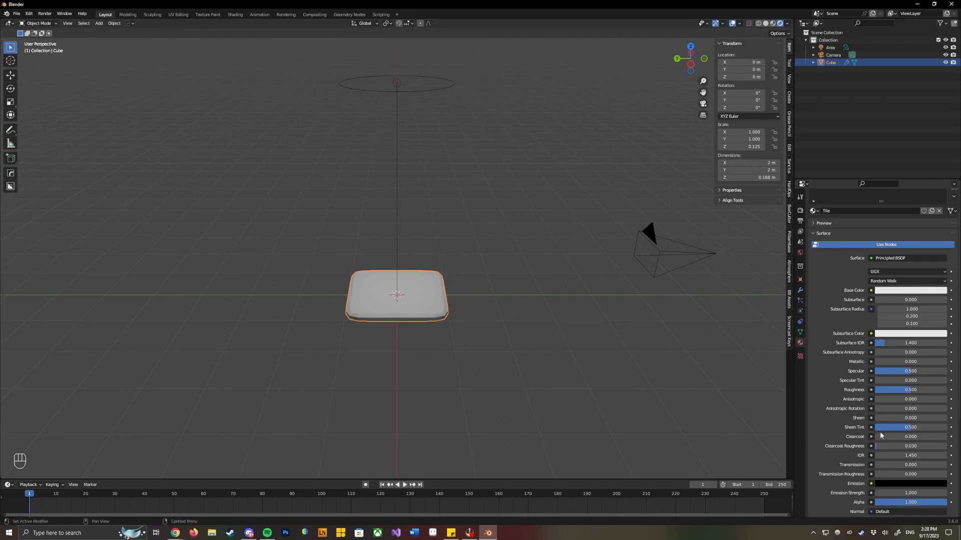
scroll(885, 435, up, 2)
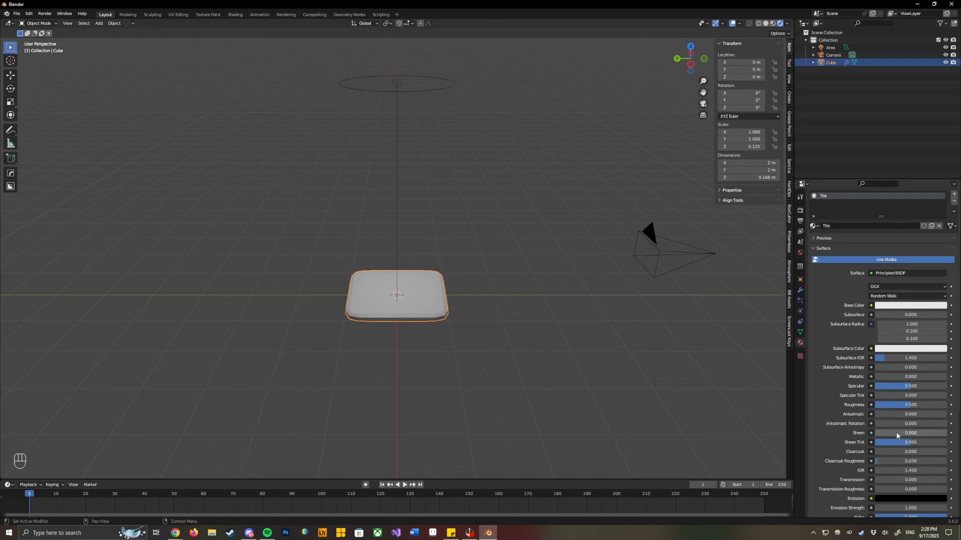
In the Shading workspace, add Texture Coordinate, Mapping and Image Texture nodes feeding the Tile material's Base Color.
click(234, 15)
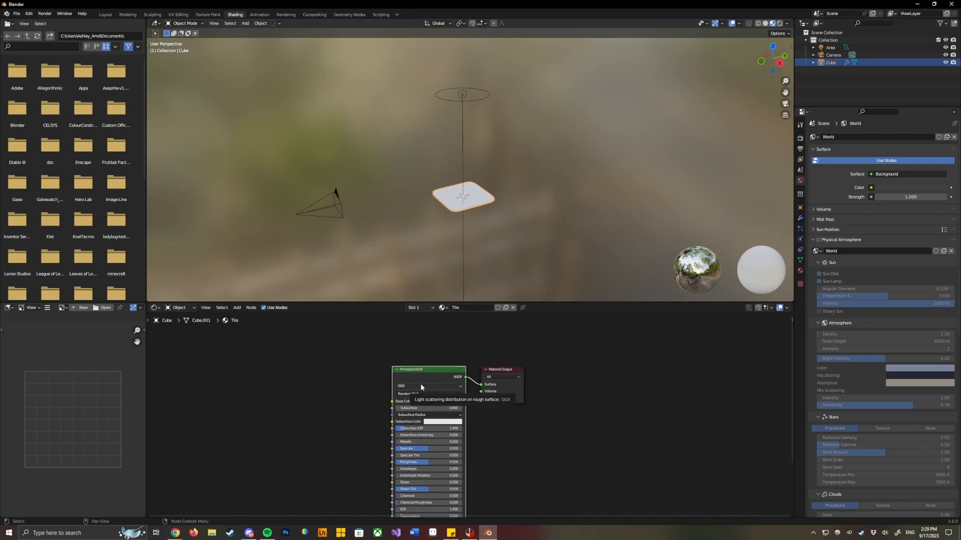
key(ctrl+t)
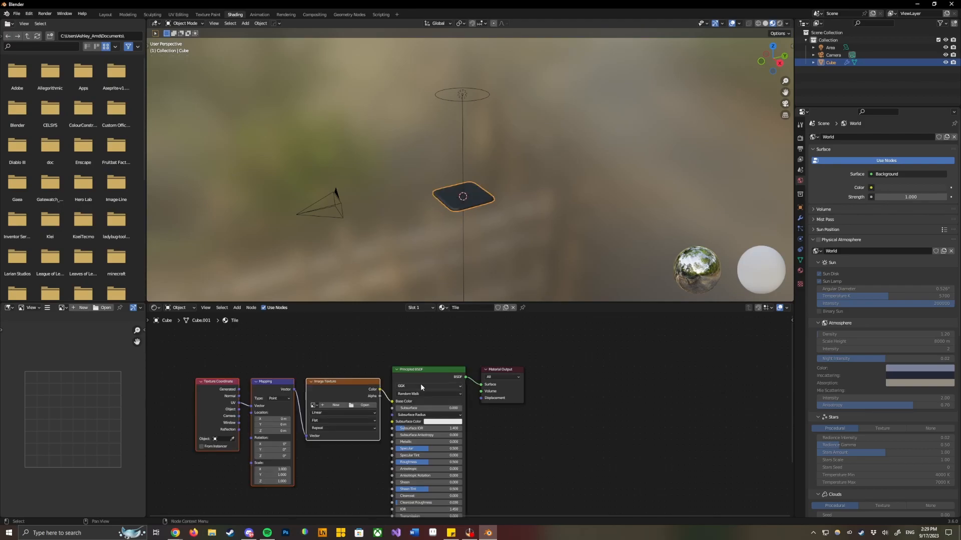
click(288, 347)
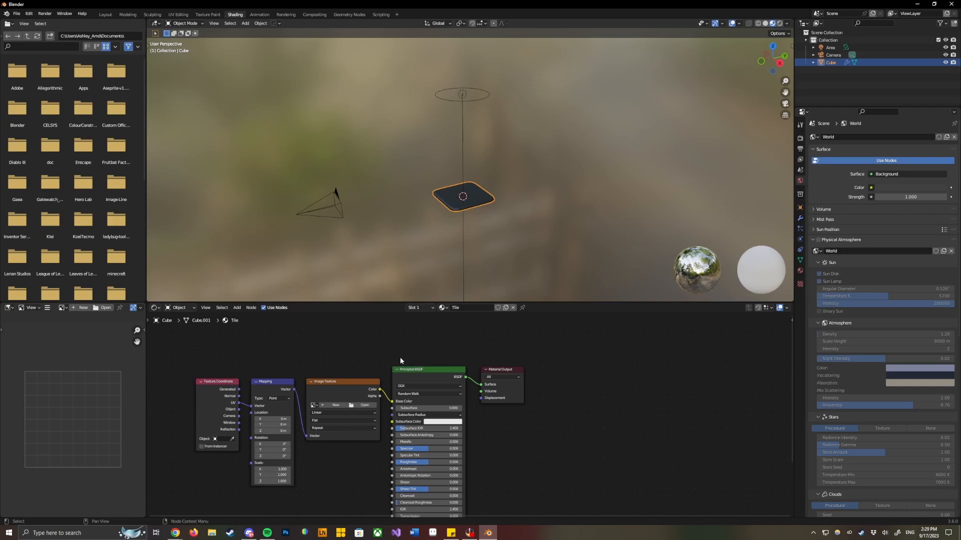
click(483, 218)
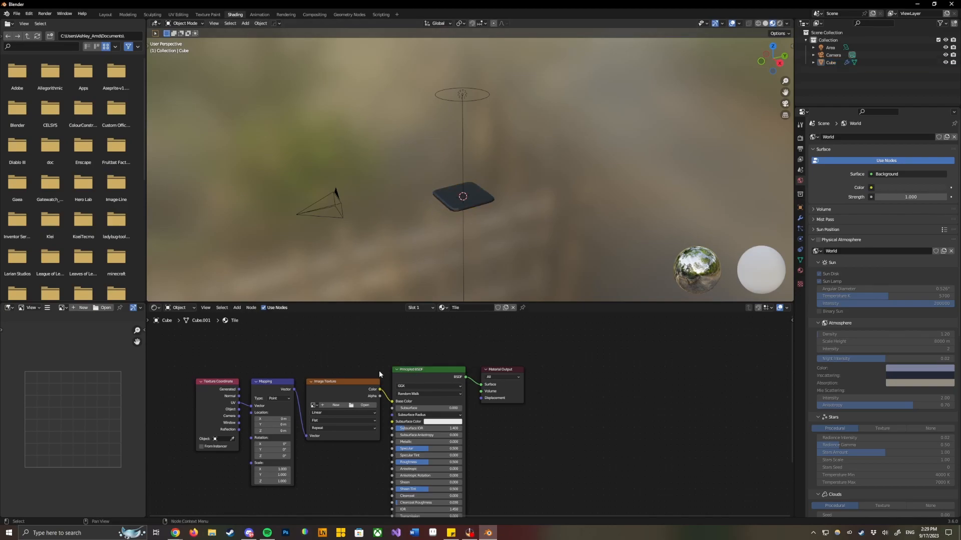
click(335, 383)
drag(379, 506, 190, 362)
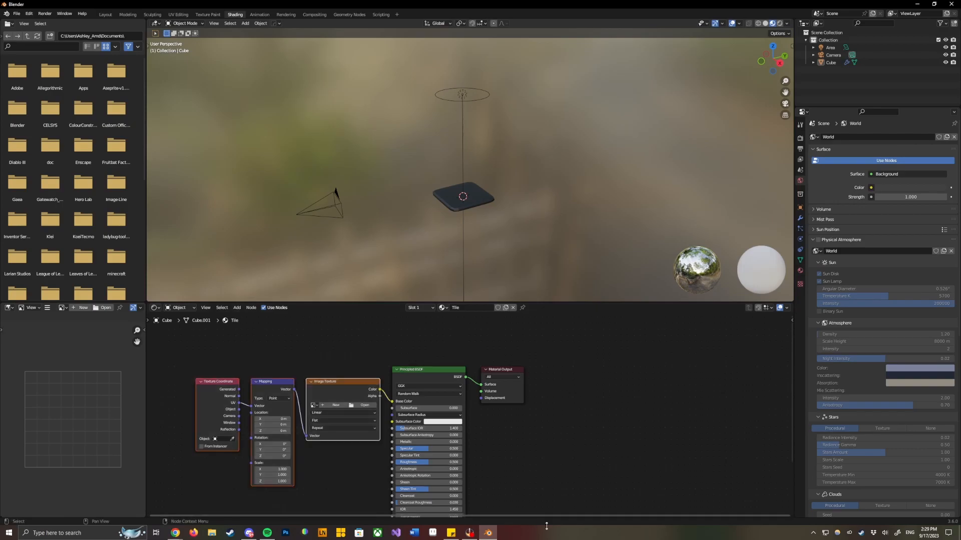
Open the slab in the UV Editing workspace and select all its geometry to display the full UV layout.
click(441, 199)
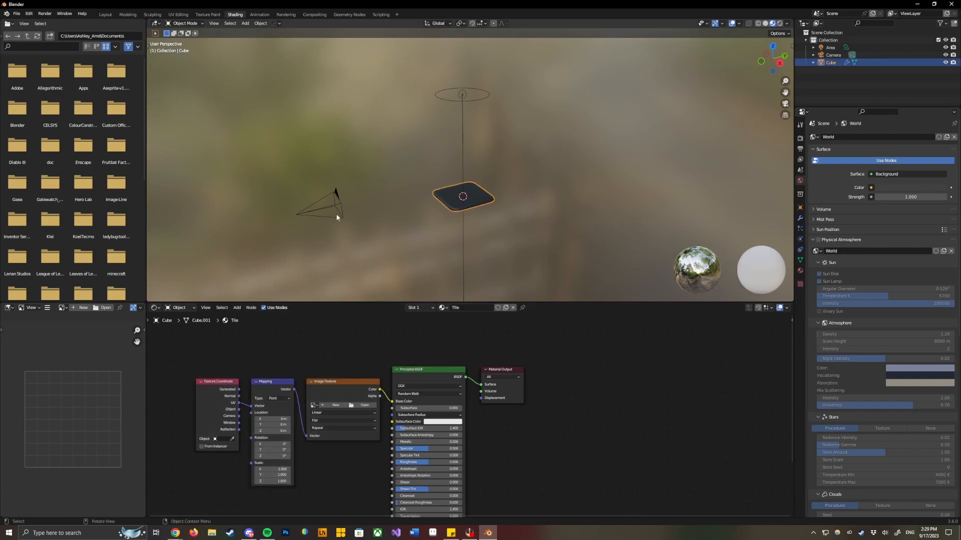
middle_drag(500, 195, 550, 253)
click(574, 258)
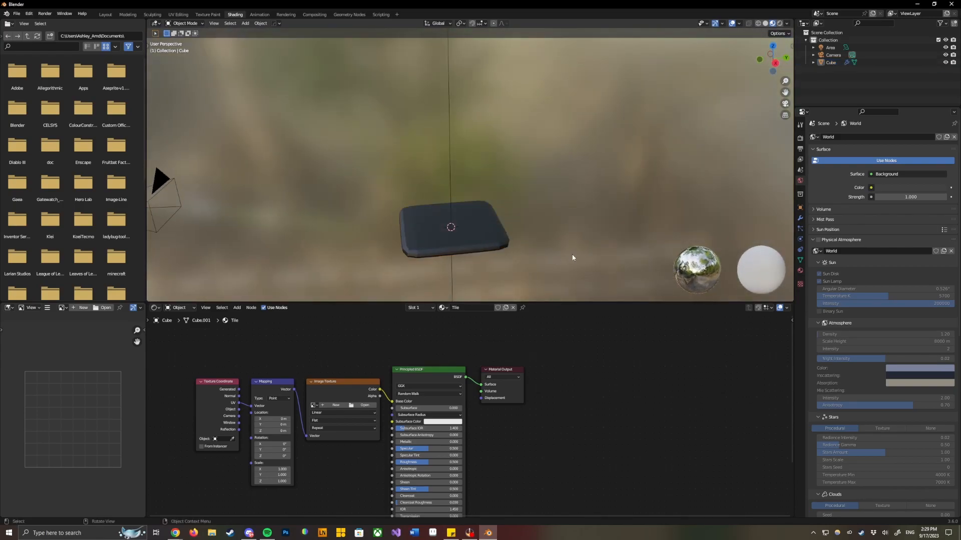
click(481, 229)
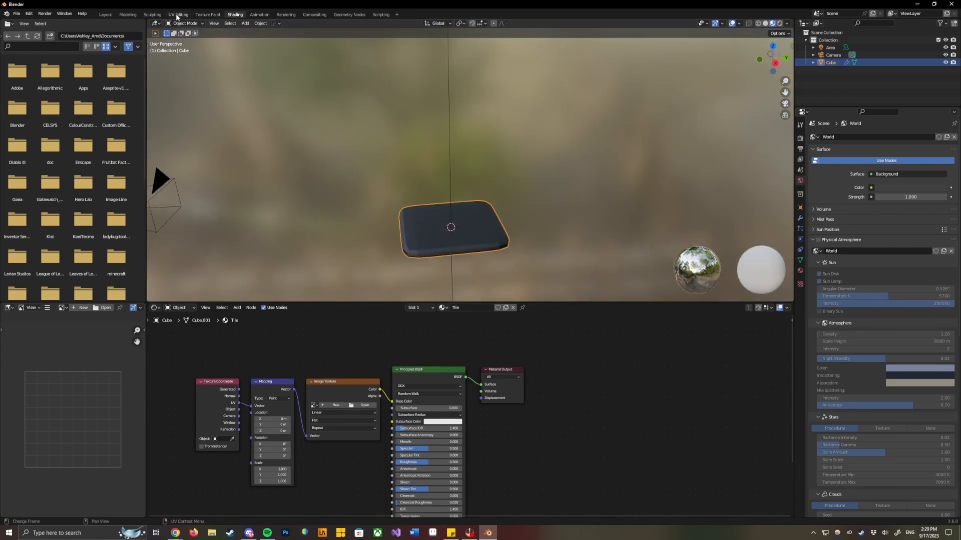
click(178, 15)
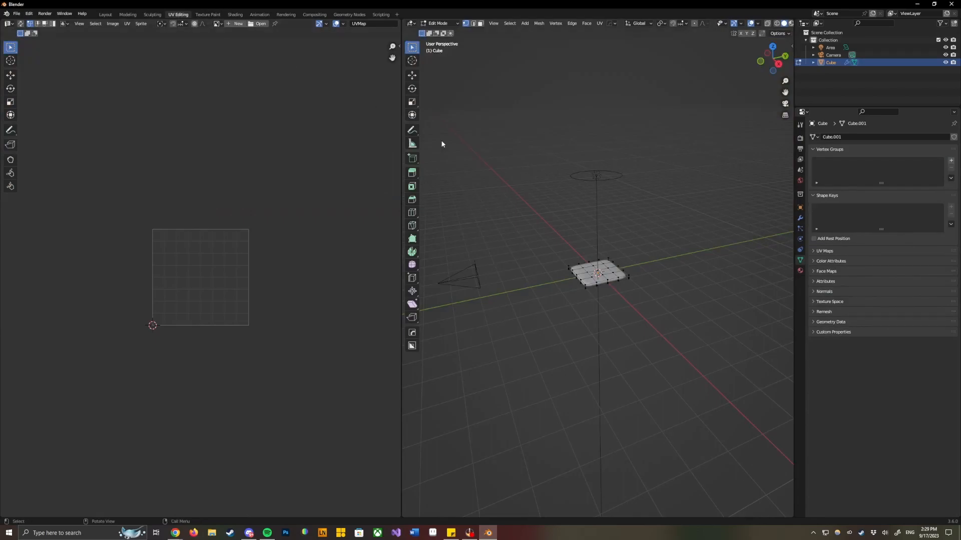
scroll(596, 262, up, 3)
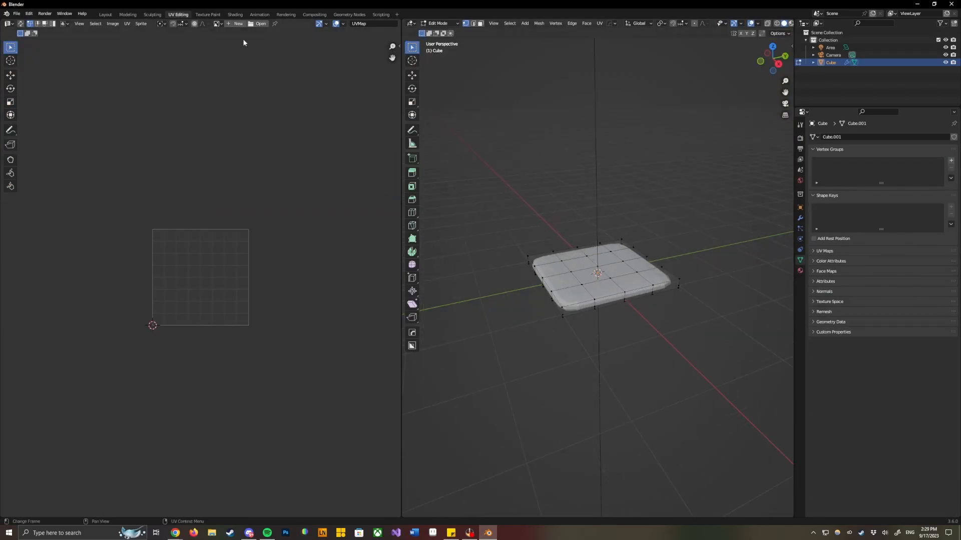
click(235, 15)
click(178, 15)
key(a)
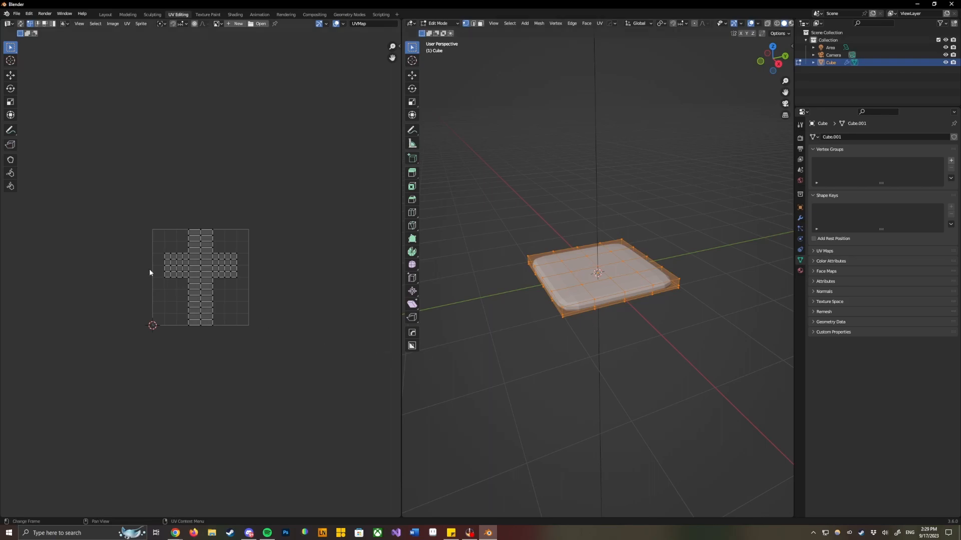
scroll(167, 237, up, 4)
scroll(154, 265, up, 2)
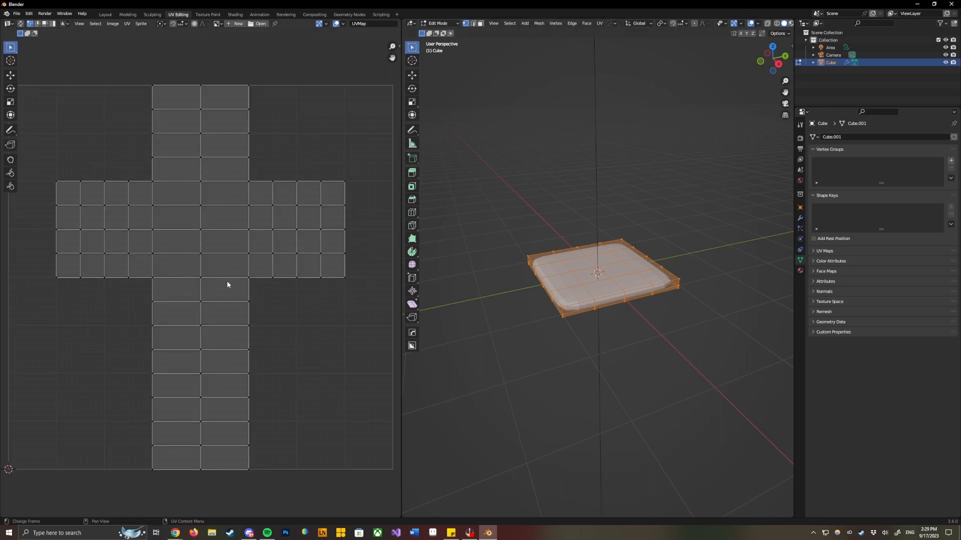
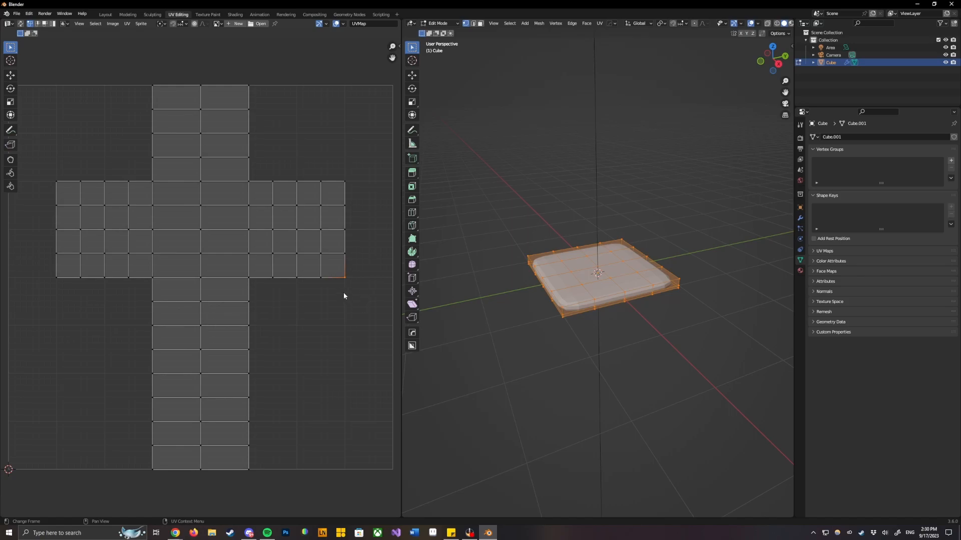
Try moving the outer lower corner vertex of the UV layout's right arm below the layout, then bring it back.
key(g)
click(220, 514)
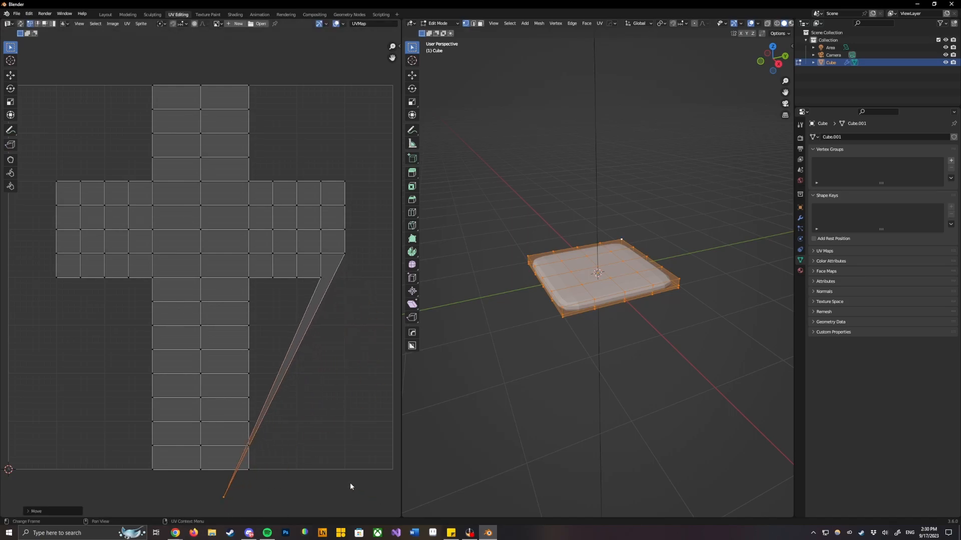
key(g)
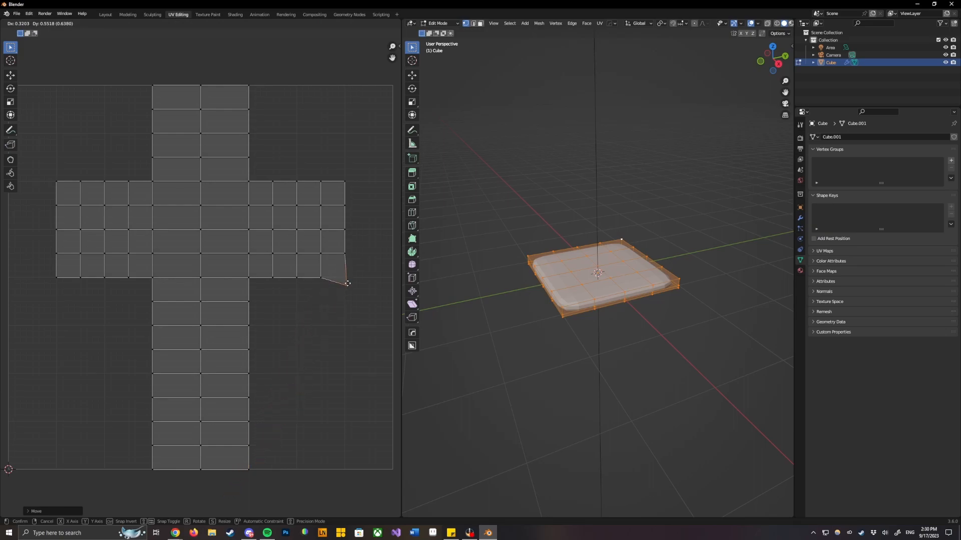
click(346, 276)
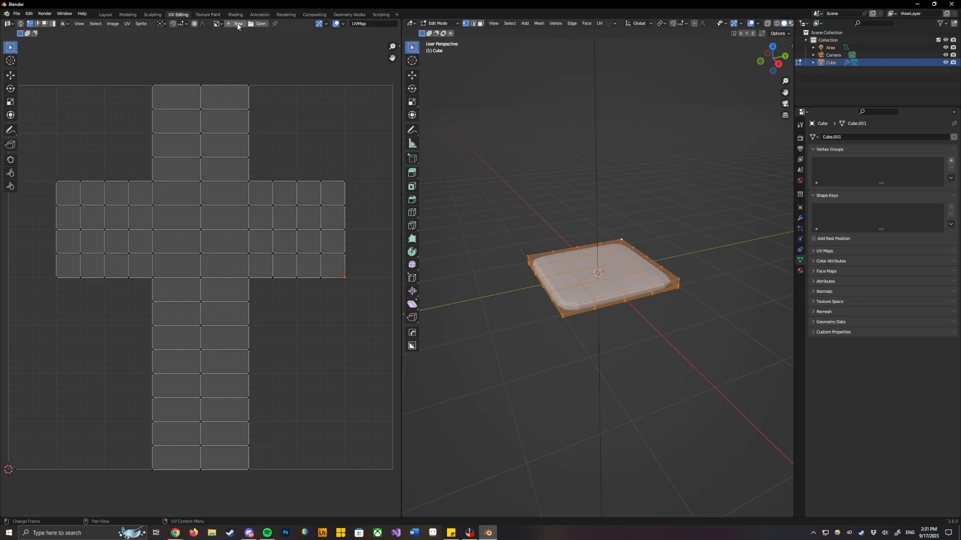
Create a blank 1024 × 1024 px image named Tile behind the UV layout.
click(237, 23)
click(251, 36)
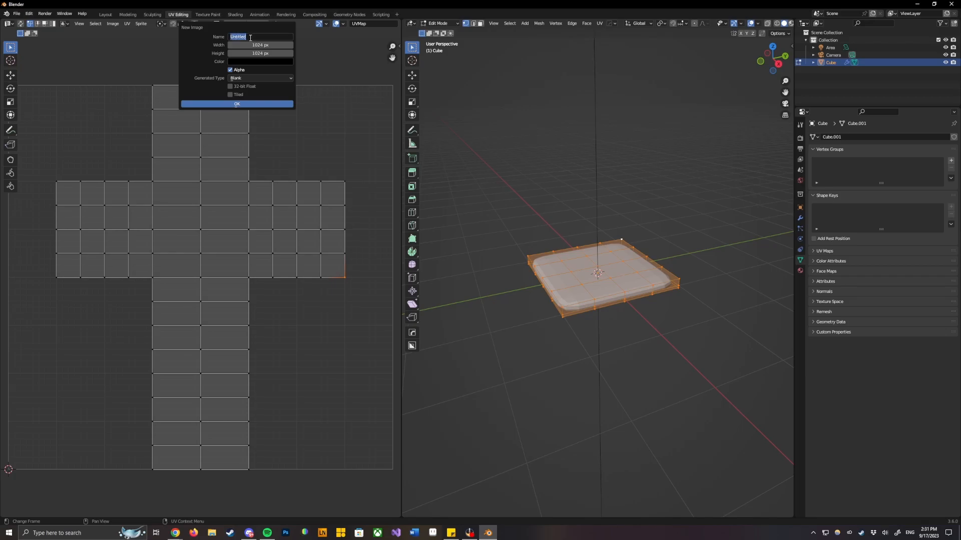
text(Tile)
key(Return)
click(237, 104)
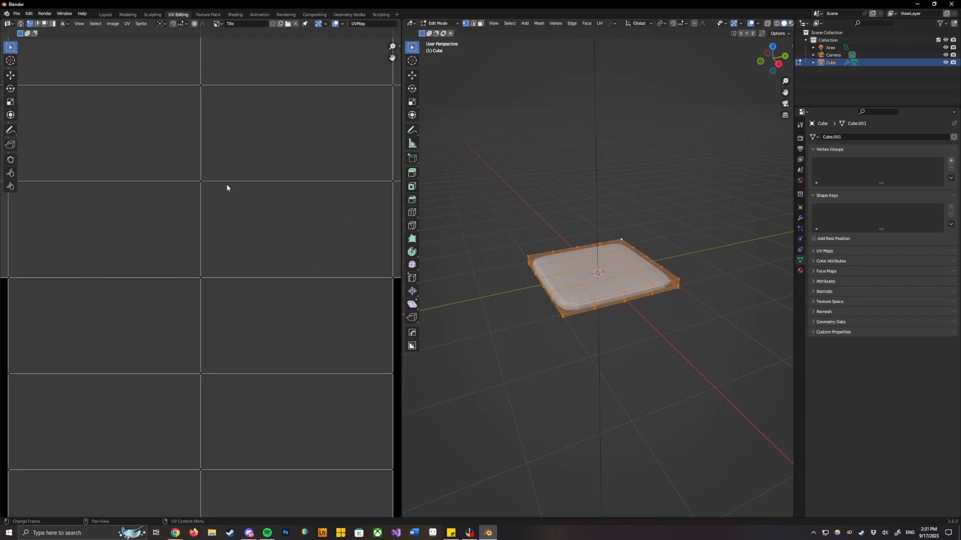
scroll(227, 184, down, 12)
scroll(166, 217, up, 2)
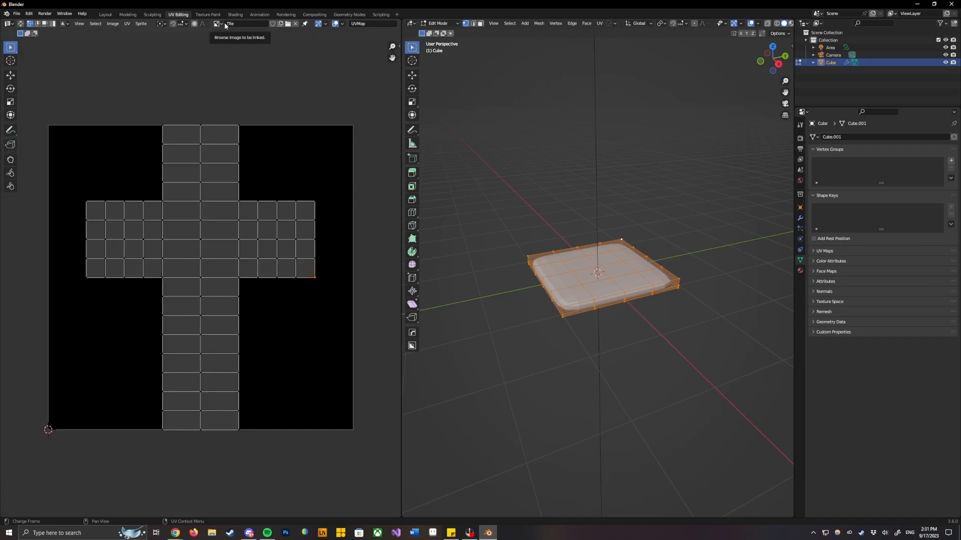
Unlink the Tile image from the UV editor and link it again from the existing images.
click(295, 23)
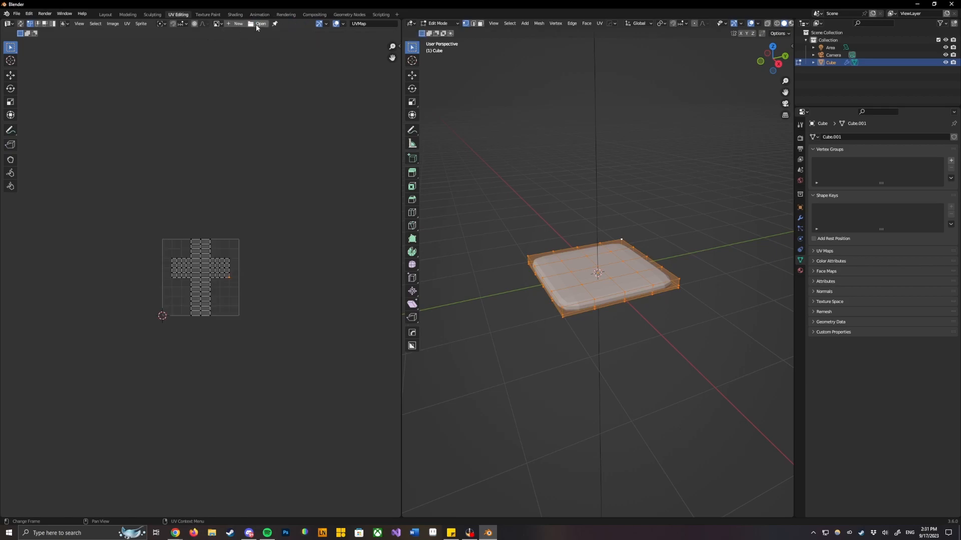
scroll(190, 167, up, 5)
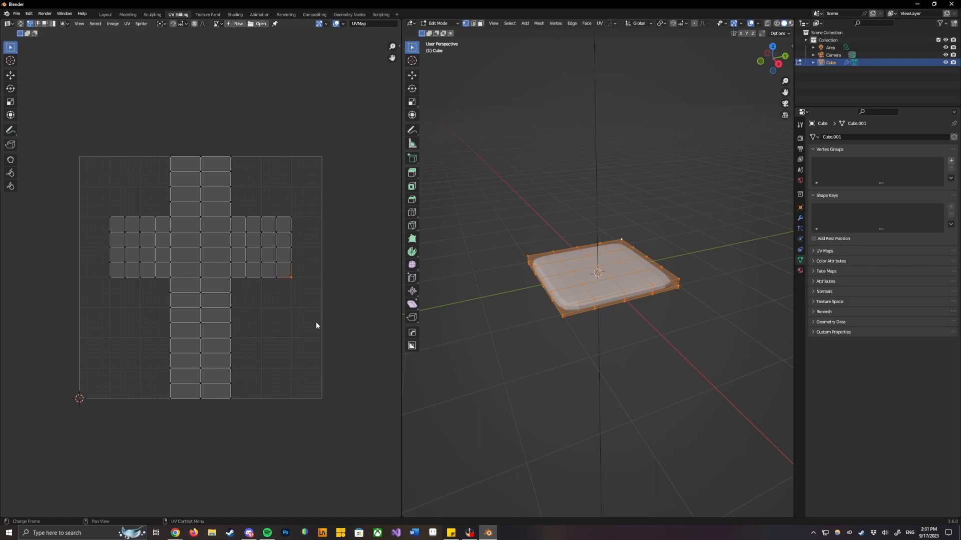
click(217, 23)
click(224, 44)
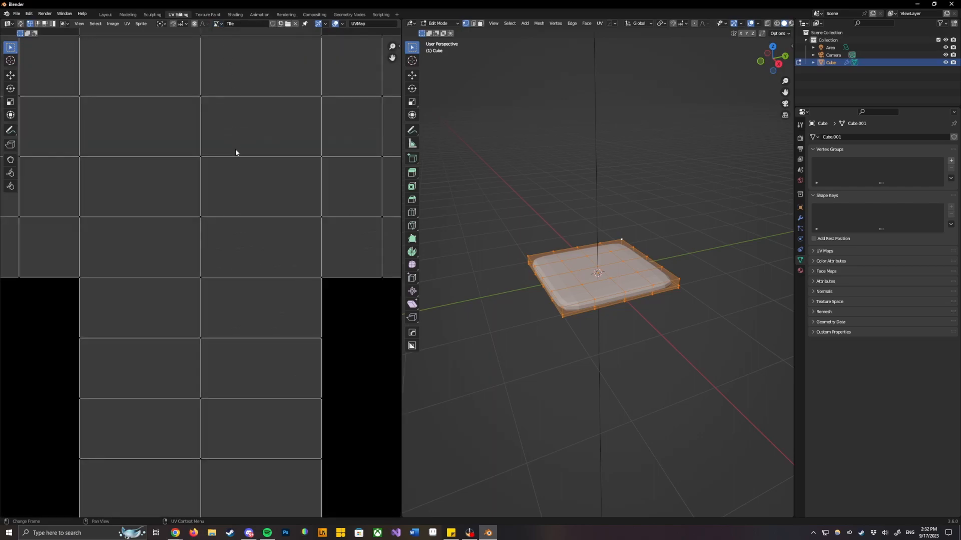
scroll(234, 149, down, 5)
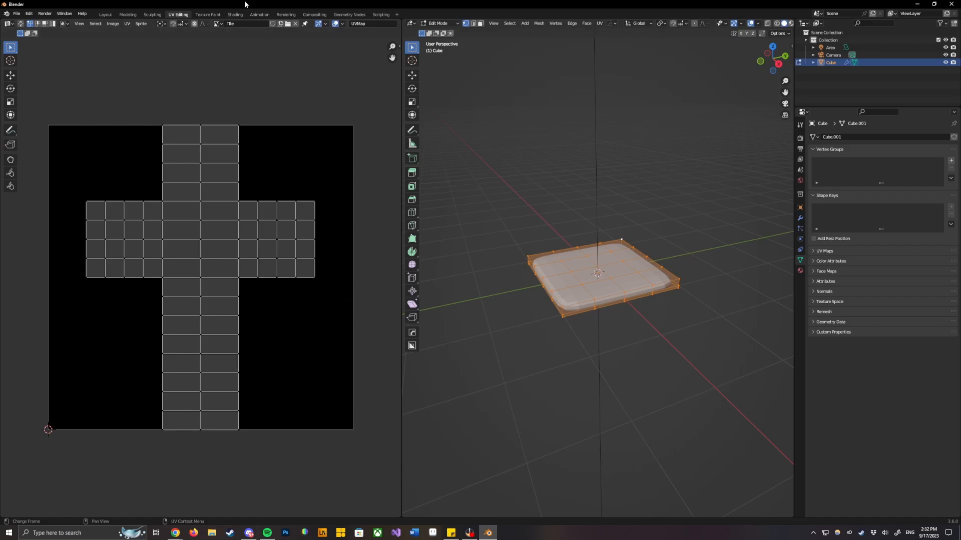
Assign the Tile image to the material's Image Texture node and open the Texture Paint workspace.
click(235, 15)
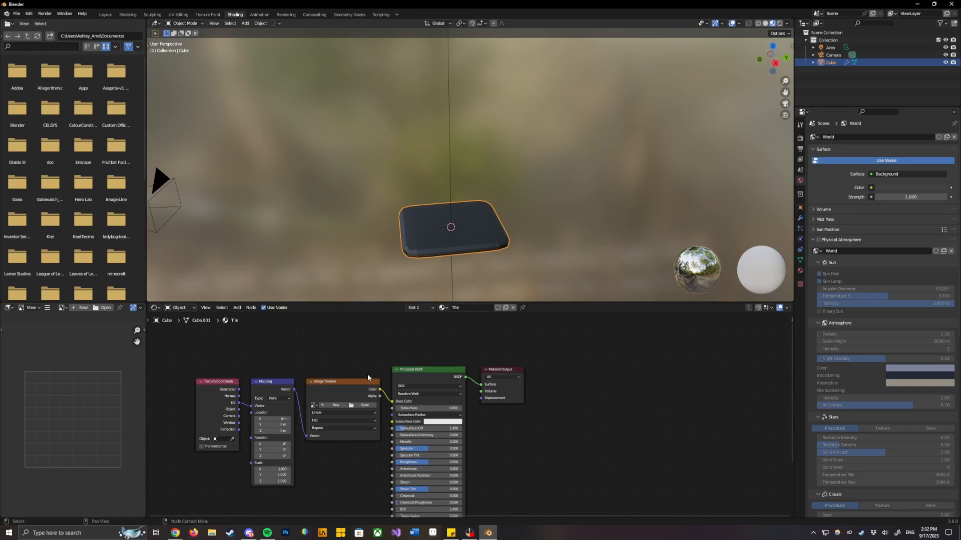
scroll(324, 429, up, 3)
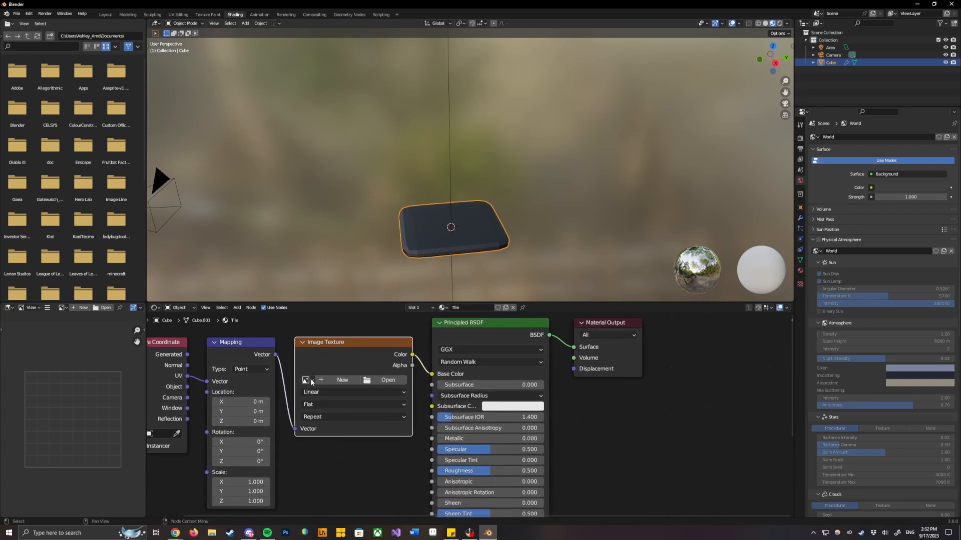
click(307, 380)
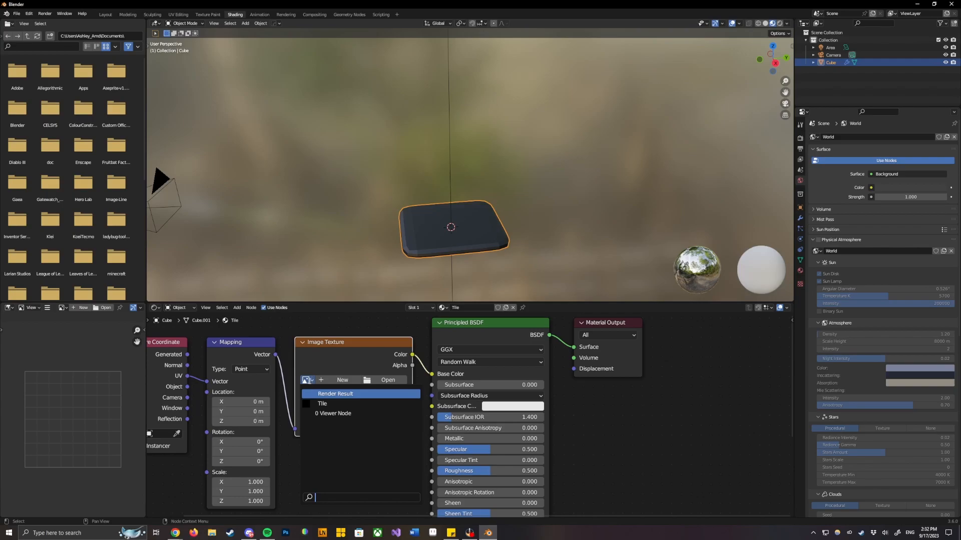
click(307, 368)
click(307, 381)
click(325, 403)
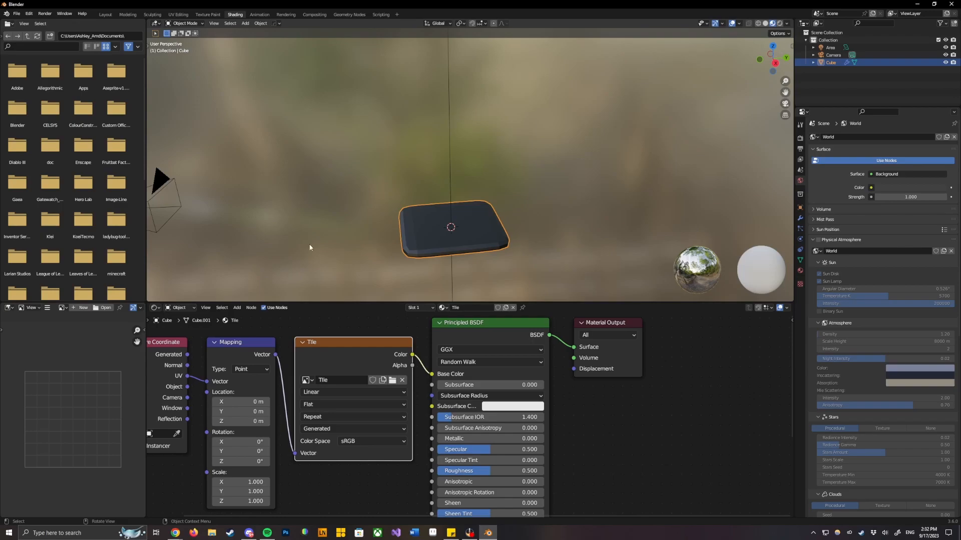
scroll(360, 341, down, 2)
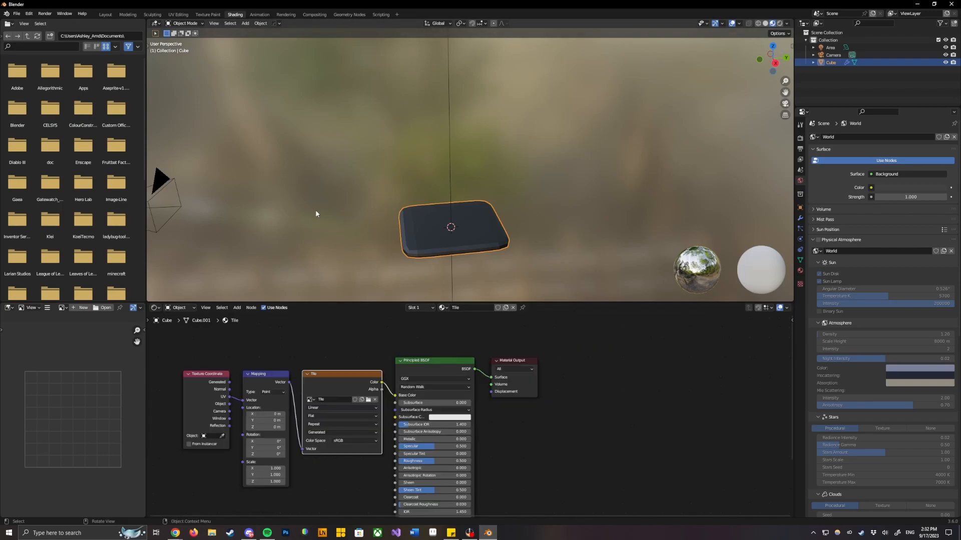
click(208, 15)
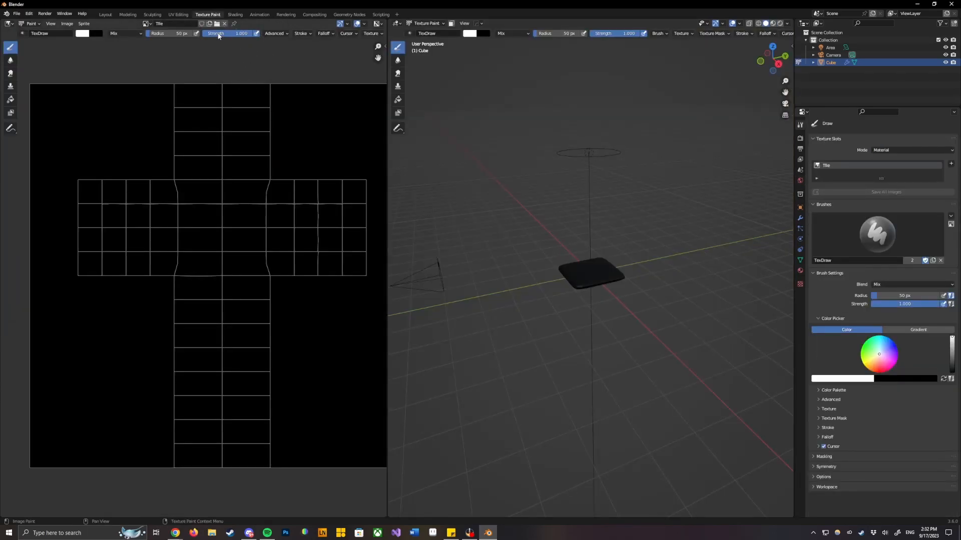
View the slab from directly above and paint its top face white with the Draw brush at 50 px radius.
click(235, 14)
click(209, 14)
scroll(586, 247, up, 3)
click(772, 48)
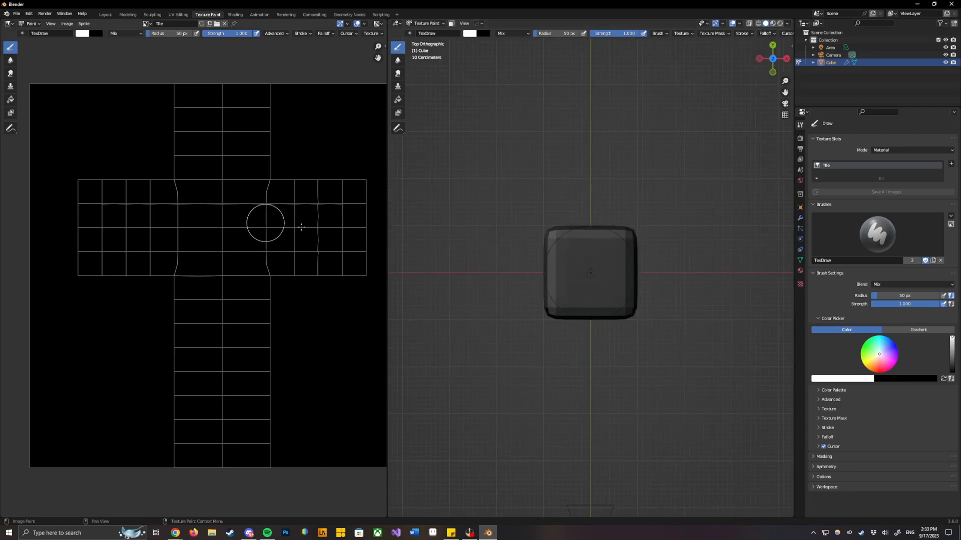
mouse_move(570, 232)
mouse_down()
mouse_move(529, 273)
mouse_move(534, 292)
mouse_move(615, 301)
mouse_move(607, 229)
mouse_move(655, 275)
mouse_move(598, 312)
mouse_up()
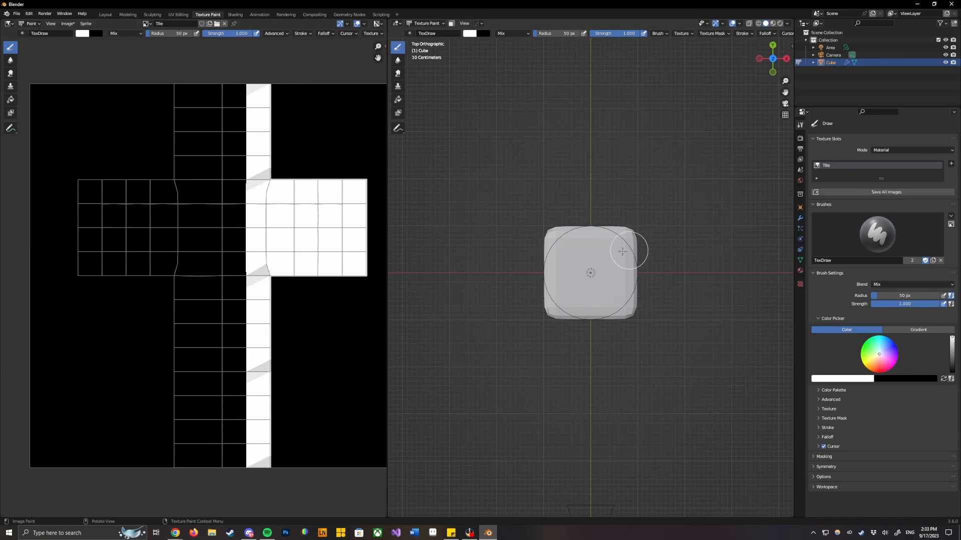
drag(561, 305, 613, 323)
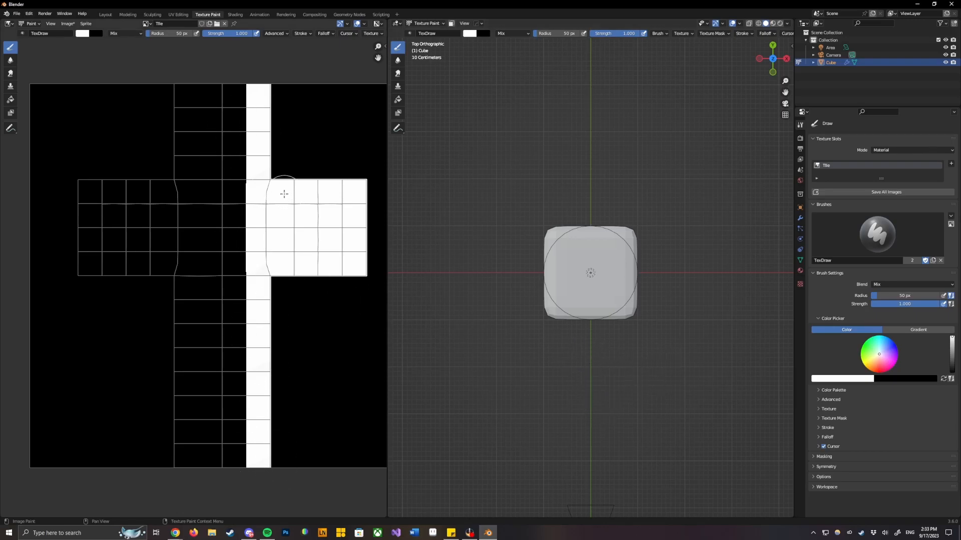
Examine the paint coverage on the slab's top and side edges from several angles and from directly above.
mouse_move(554, 296)
middle_down()
mouse_move(573, 249)
mouse_move(550, 278)
mouse_move(569, 300)
middle_up()
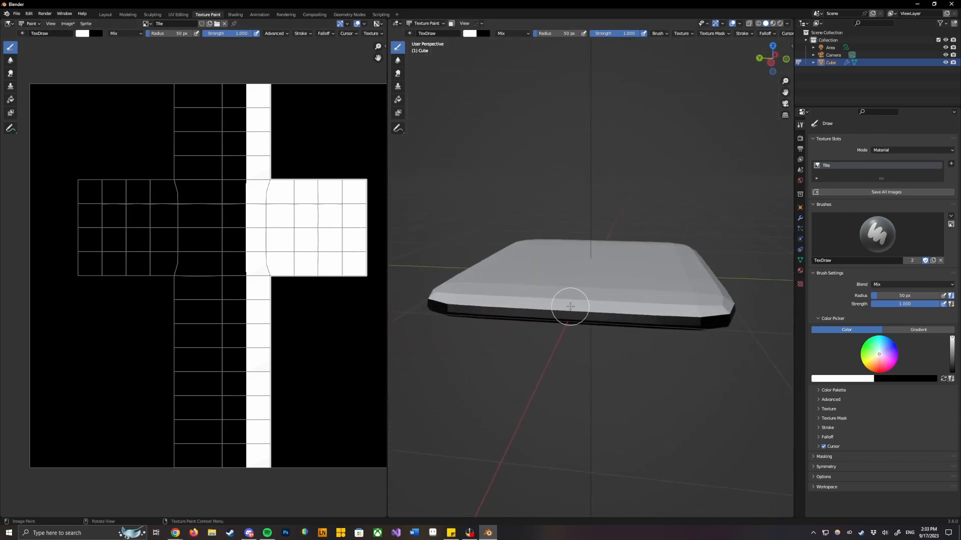
middle_drag(711, 320, 623, 330)
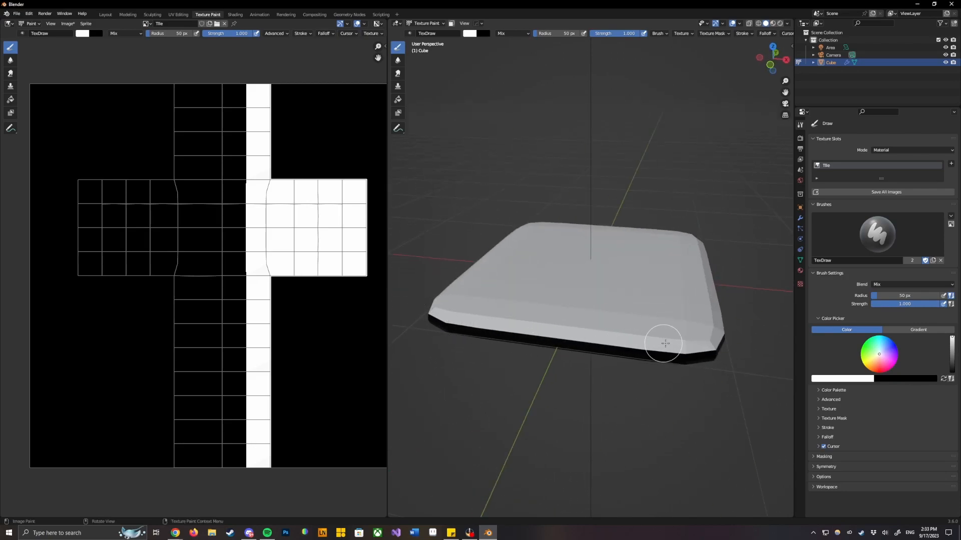
middle_drag(701, 344, 635, 335)
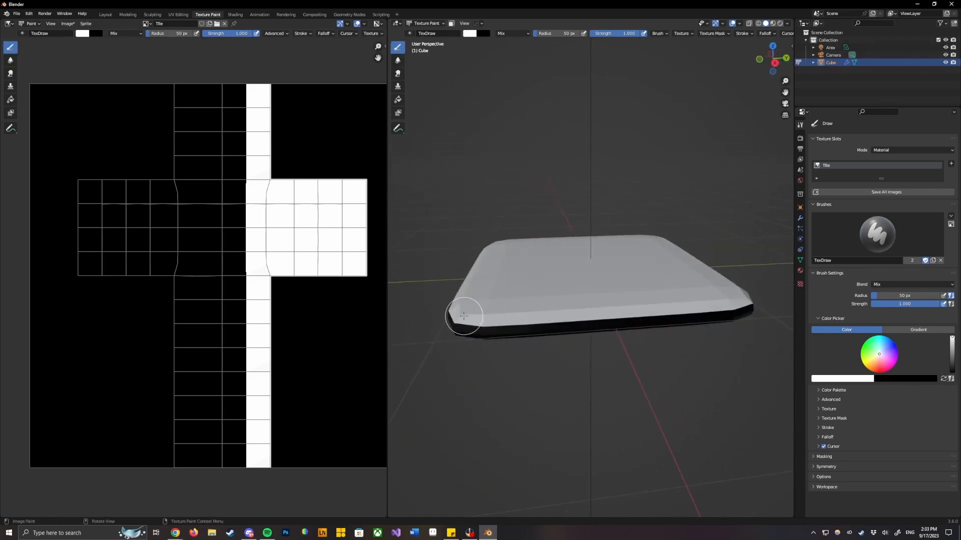
middle_drag(751, 309, 637, 317)
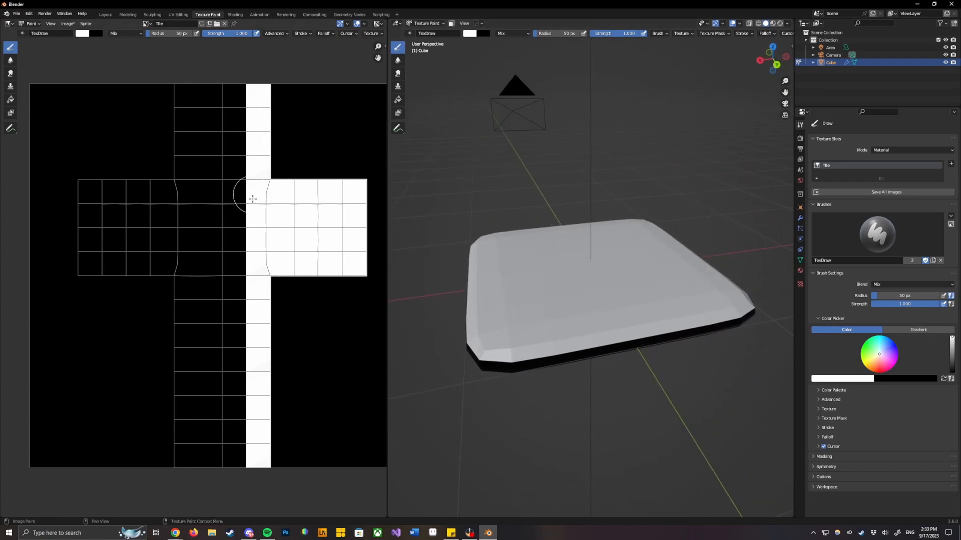
click(774, 48)
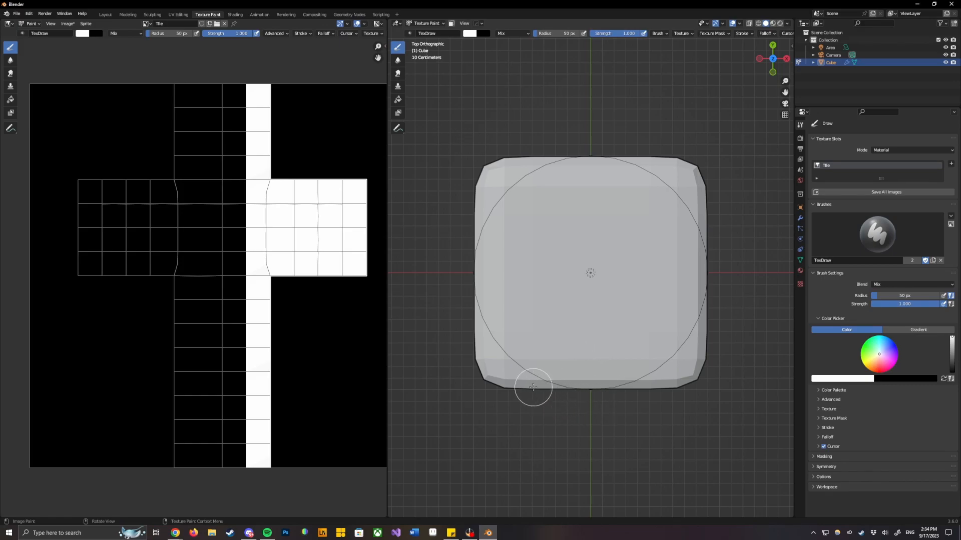
middle_drag(541, 392, 595, 386)
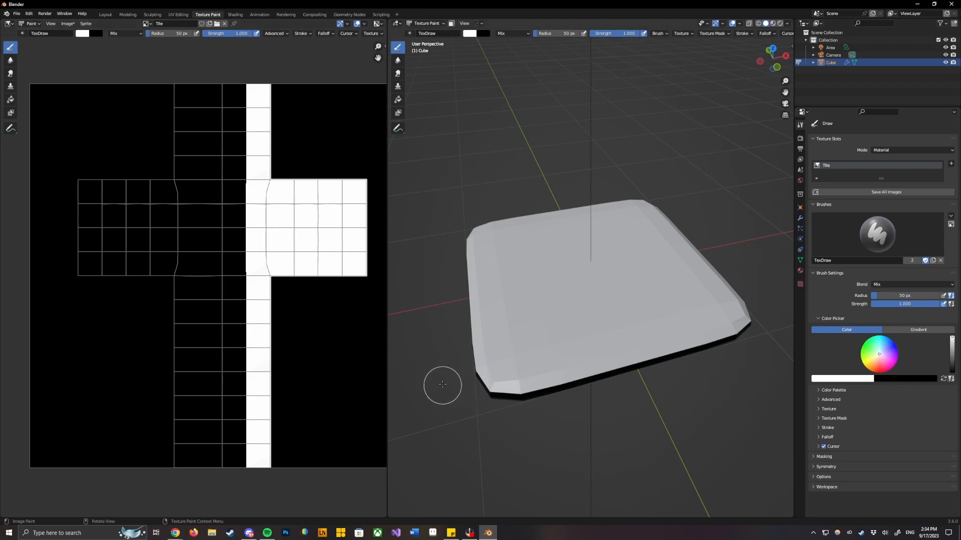
scroll(480, 333, down, 3)
mouse_move(435, 278)
middle_down()
mouse_move(523, 302)
mouse_move(506, 281)
middle_up()
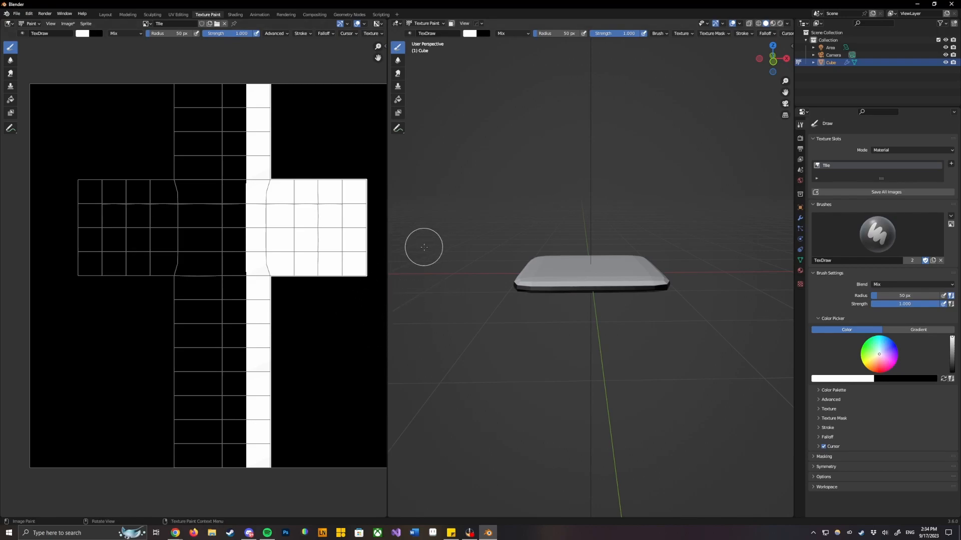
middle_drag(423, 265, 423, 270)
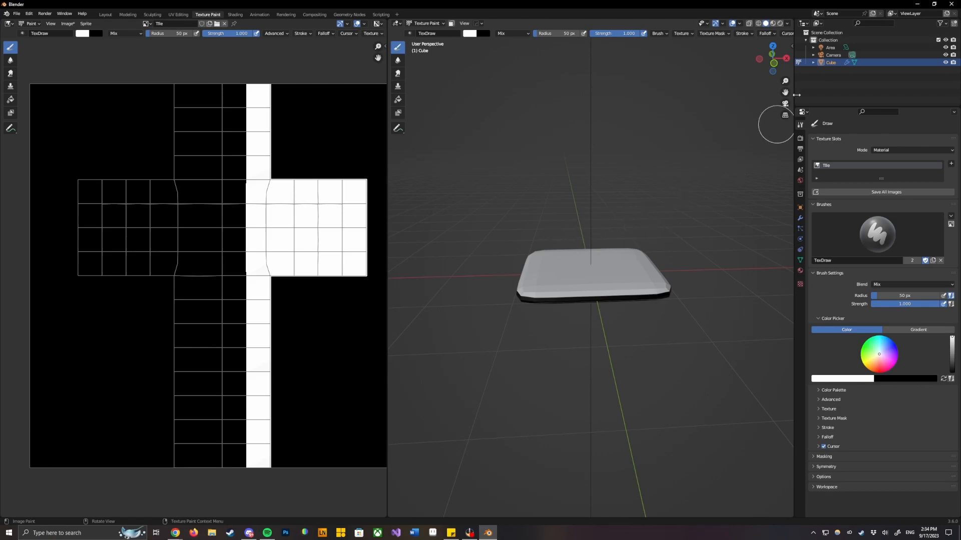
Show the Aseprite sync add-on's options and look over the Aseprite start window before closing it.
click(792, 46)
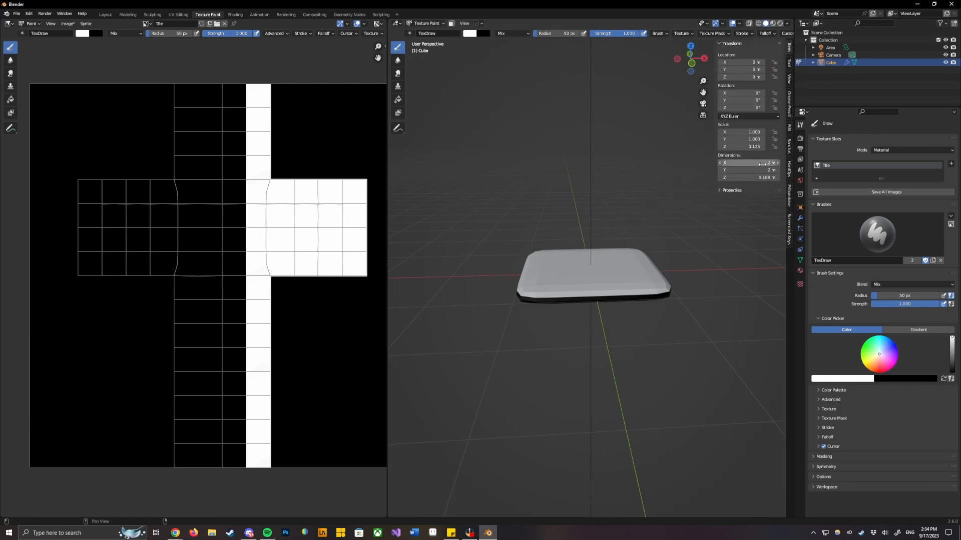
click(790, 198)
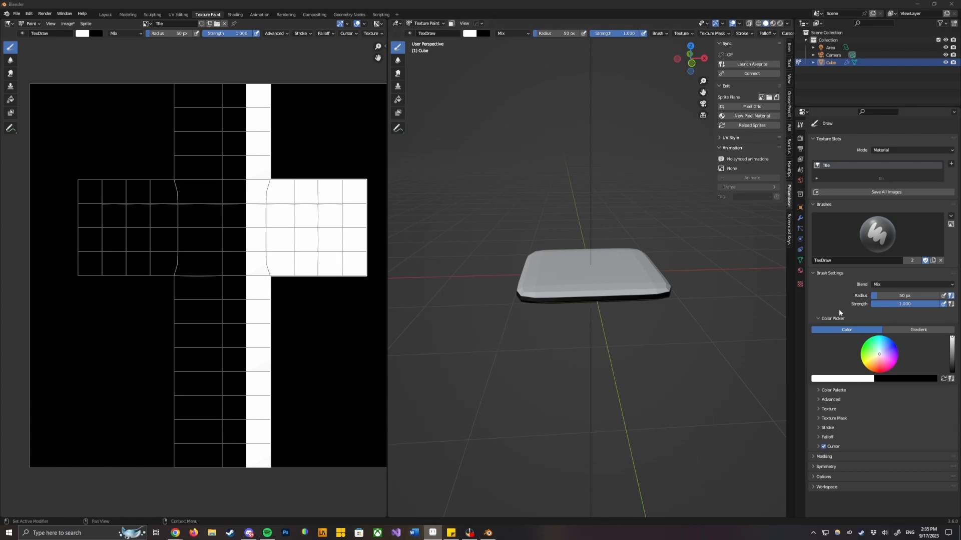
drag(0, 327, 478, 126)
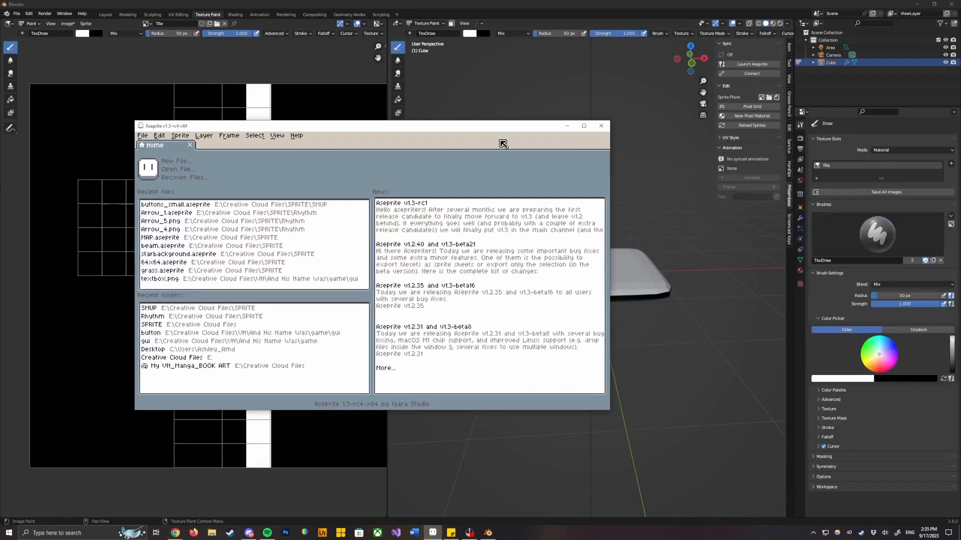
drag(171, 127, 399, 146)
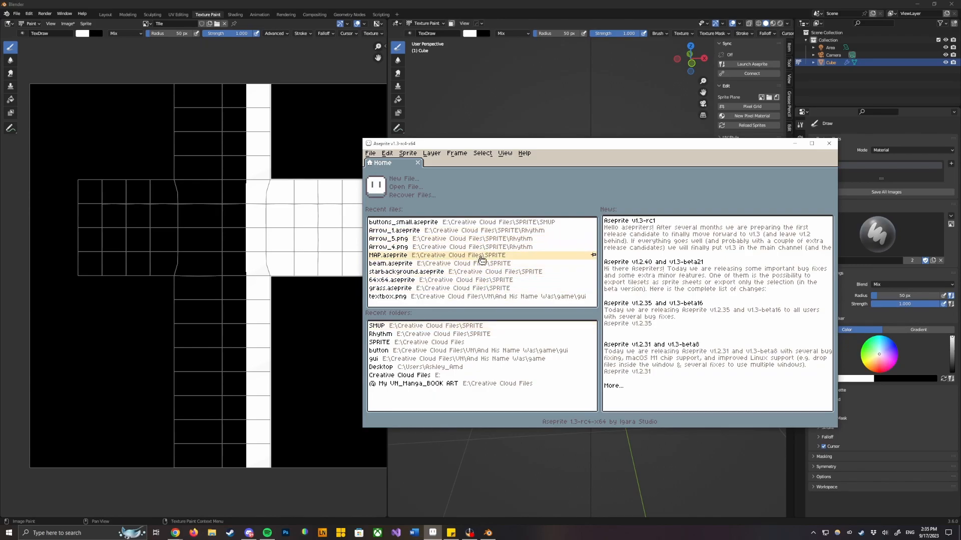
drag(617, 145, 288, 163)
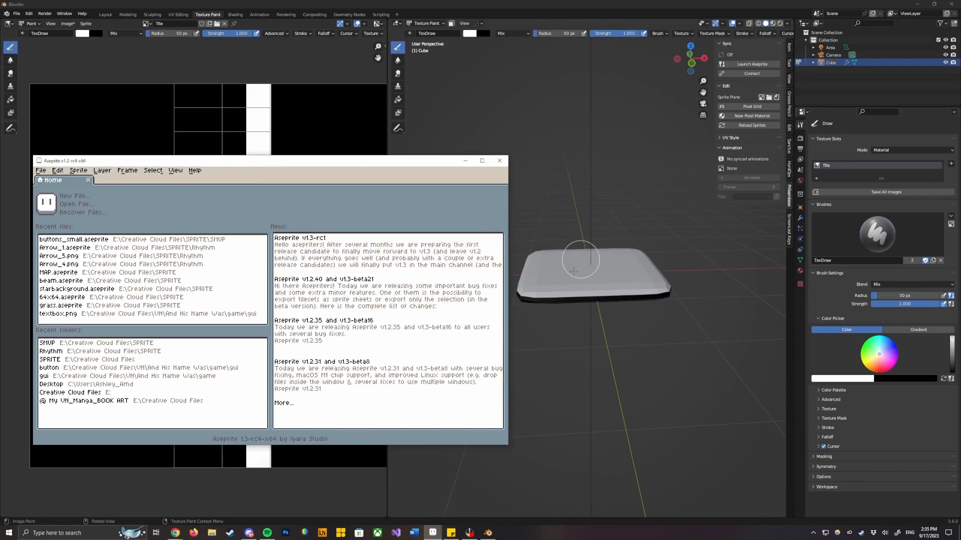
click(336, 217)
click(500, 161)
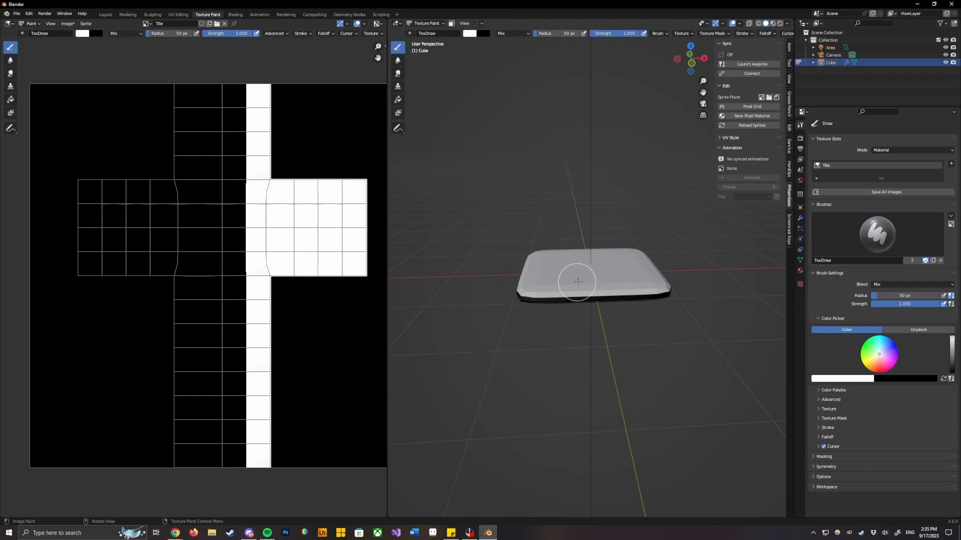
Set the brush colour to a pale yellow with about 0.396 saturation and paint over the slab's top face.
click(473, 34)
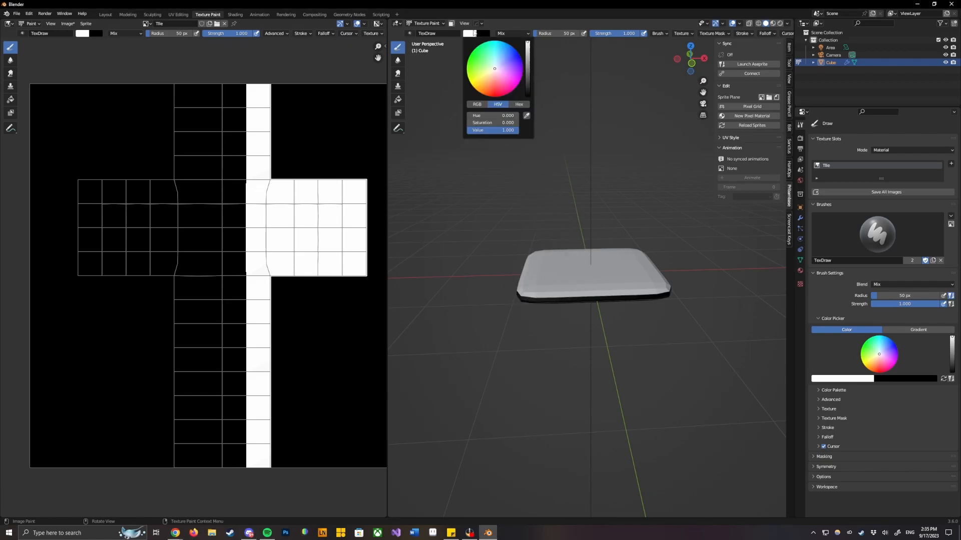
drag(492, 73, 490, 76)
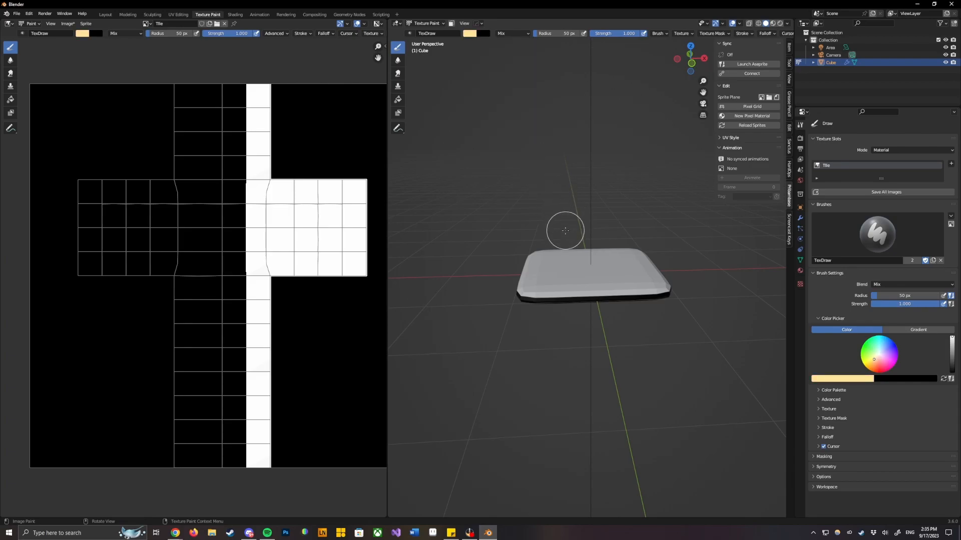
mouse_move(575, 247)
mouse_down()
mouse_move(583, 260)
mouse_move(700, 252)
mouse_move(480, 285)
mouse_move(667, 300)
mouse_move(622, 262)
mouse_move(591, 291)
mouse_move(691, 301)
mouse_up()
Paint the slab's side edges pale yellow all the way around.
middle_drag(538, 313, 532, 275)
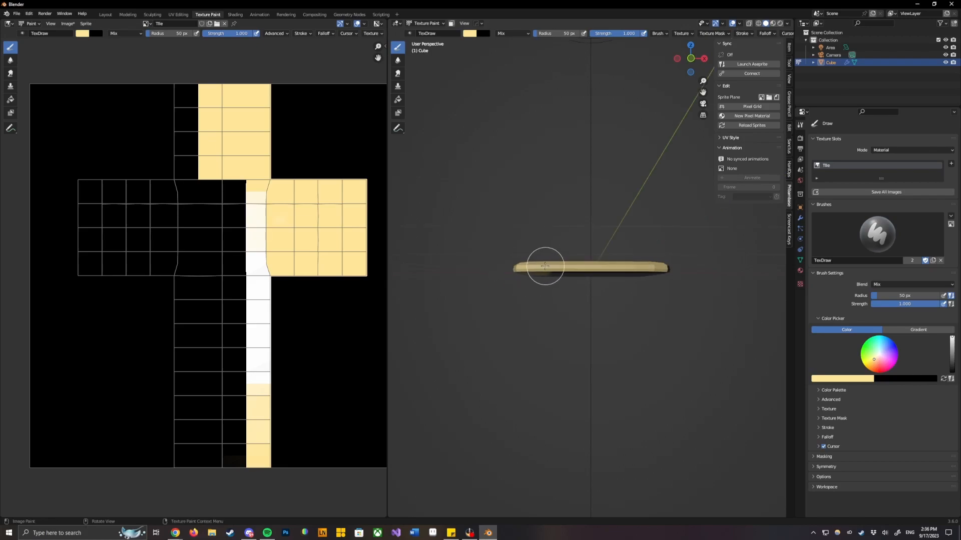
drag(547, 267, 516, 275)
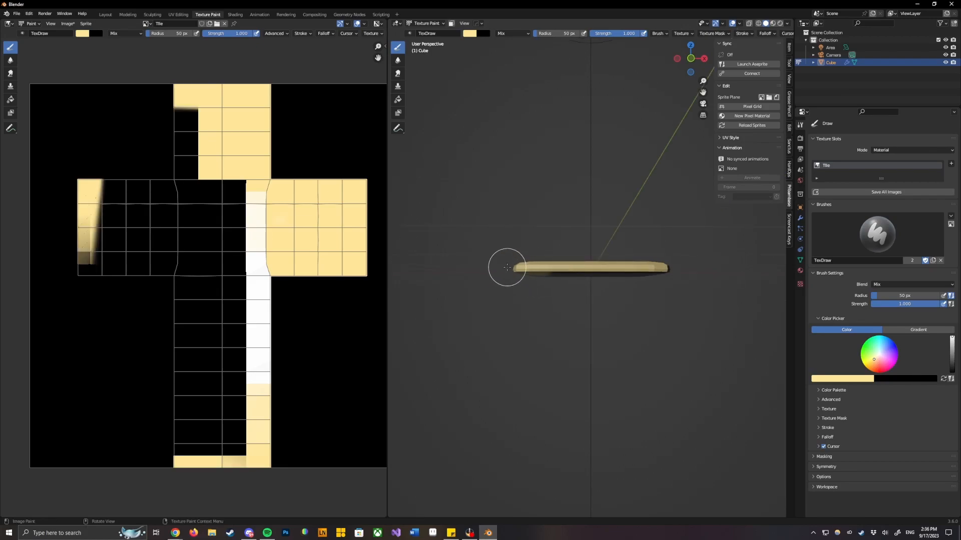
mouse_move(506, 264)
middle_down()
mouse_move(571, 250)
mouse_move(622, 253)
mouse_move(562, 270)
middle_up()
drag(662, 279, 536, 264)
middle_drag(536, 264, 504, 279)
drag(504, 279, 690, 303)
middle_drag(690, 302, 585, 280)
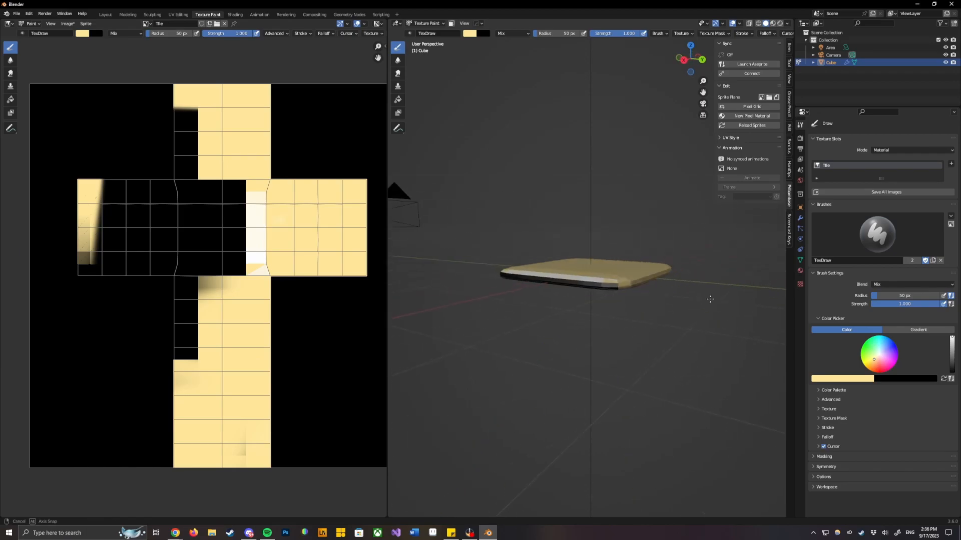
drag(485, 271, 687, 286)
Paint the slab's underside pale yellow and undo the last stroke.
middle_drag(678, 288, 680, 214)
mouse_move(761, 227)
mouse_down()
mouse_move(750, 242)
mouse_move(676, 270)
mouse_move(495, 316)
mouse_move(620, 326)
mouse_move(554, 310)
mouse_up()
mouse_move(597, 250)
middle_down()
mouse_move(500, 293)
mouse_move(717, 261)
mouse_move(575, 300)
mouse_move(556, 231)
middle_up()
key(ctrl+z)
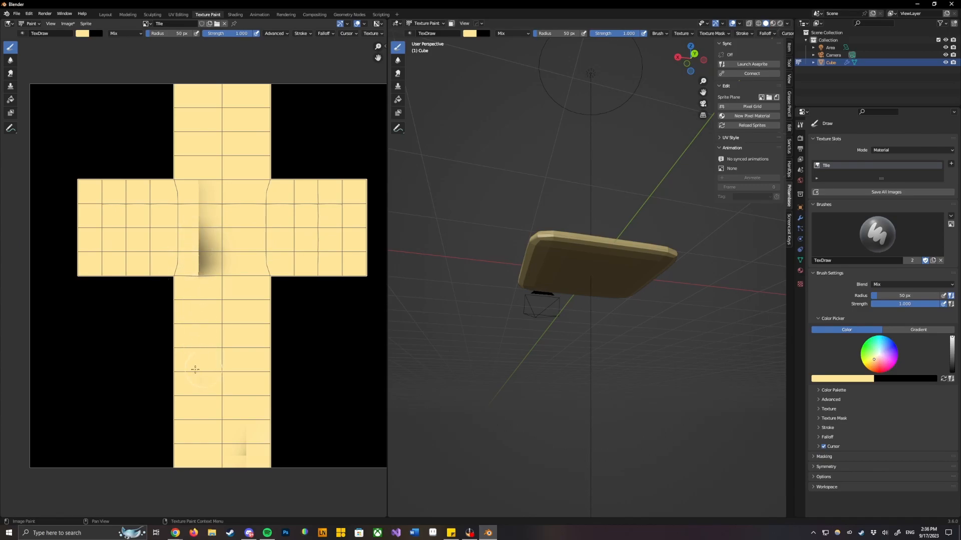
Compare the painted slab in rendered and solid shading from above and below, ending with rendered shading.
middle_drag(594, 214, 568, 246)
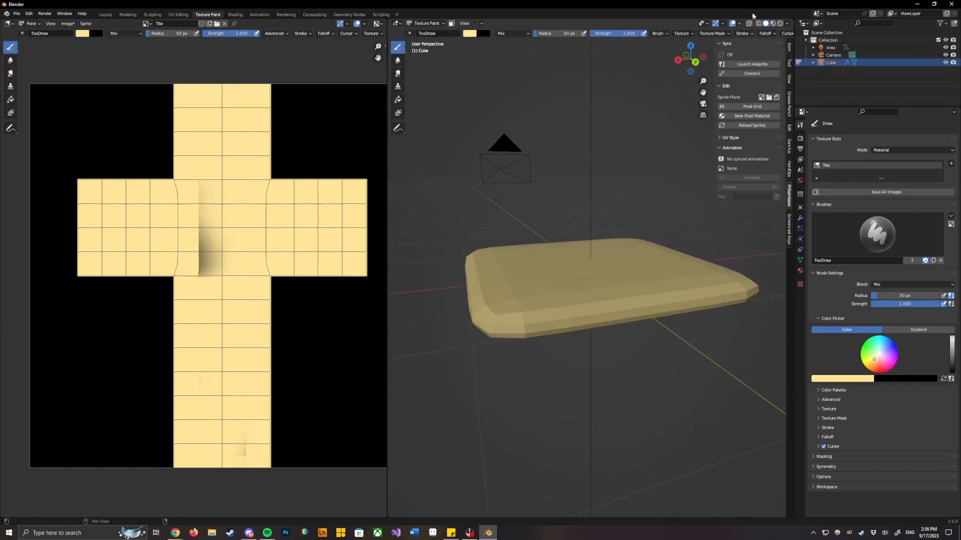
click(780, 23)
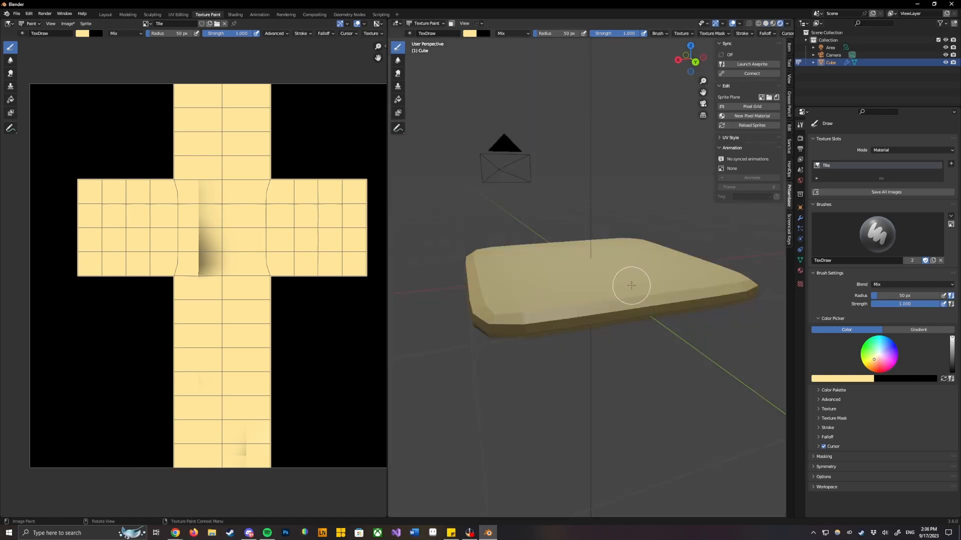
mouse_move(532, 300)
middle_down()
mouse_move(551, 270)
mouse_move(547, 240)
middle_up()
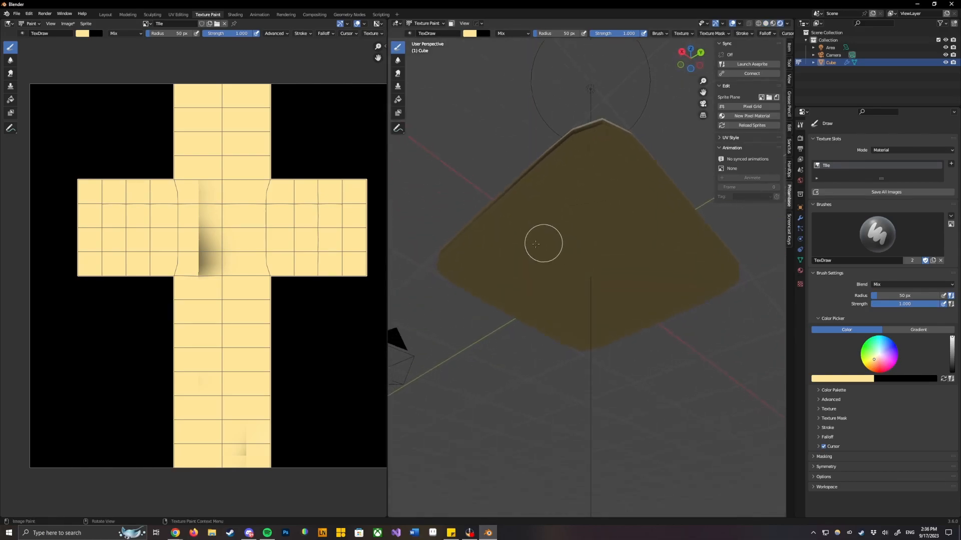
click(765, 23)
mouse_move(575, 111)
middle_down()
mouse_move(584, 163)
mouse_move(596, 161)
middle_up()
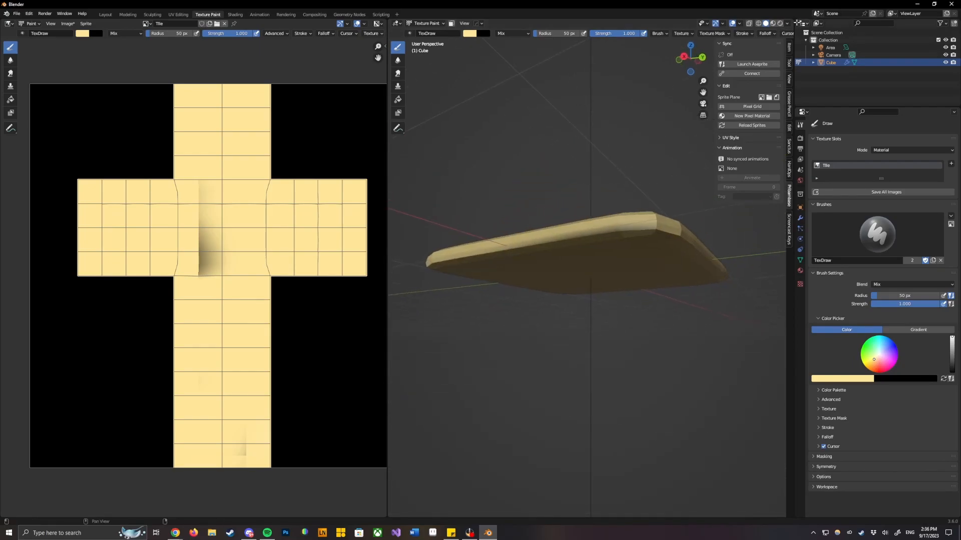
click(780, 24)
Touch up the dark patch on the slab's underside with the pale yellow brush and undo a stroke.
middle_drag(680, 243, 637, 205)
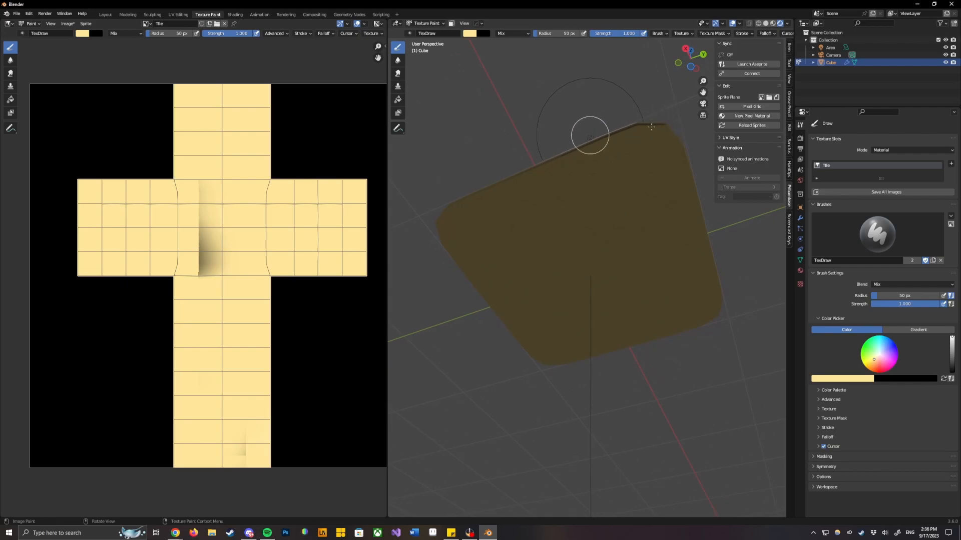
middle_drag(635, 155, 593, 214)
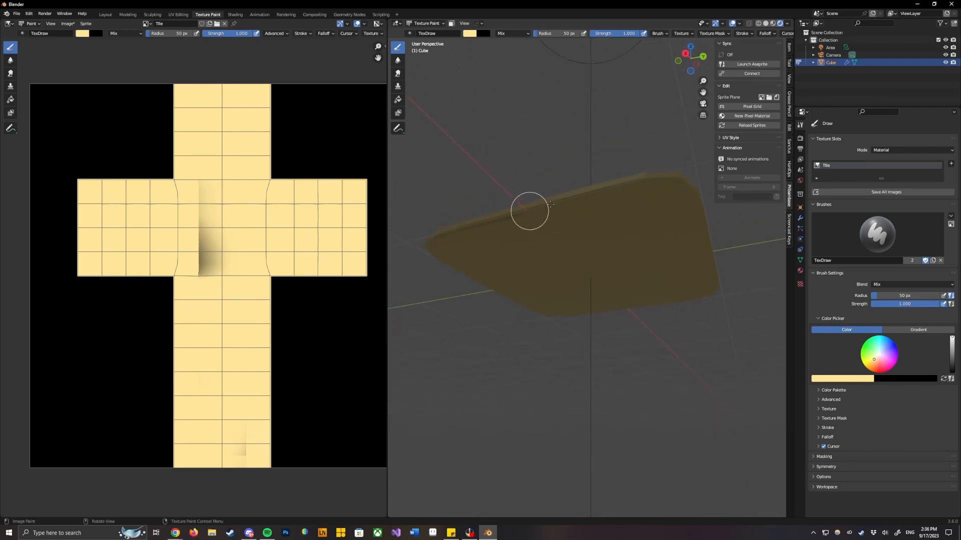
key(ctrl+z)
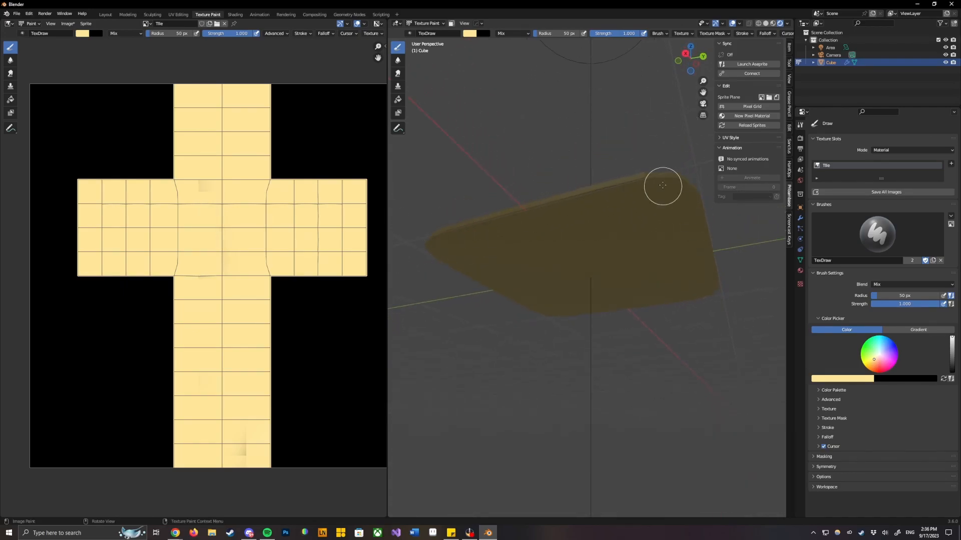
Sample the slab's rendered top-face colour with the eyedropper as the new brush colour.
mouse_move(461, 238)
middle_down()
mouse_move(548, 219)
mouse_move(548, 231)
mouse_move(622, 251)
mouse_move(615, 280)
middle_up()
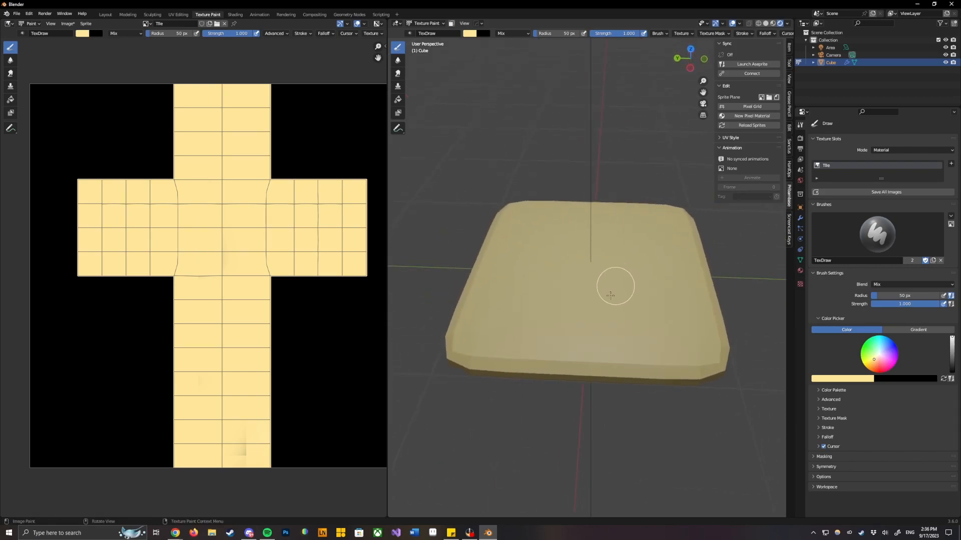
middle_drag(764, 267, 480, 230)
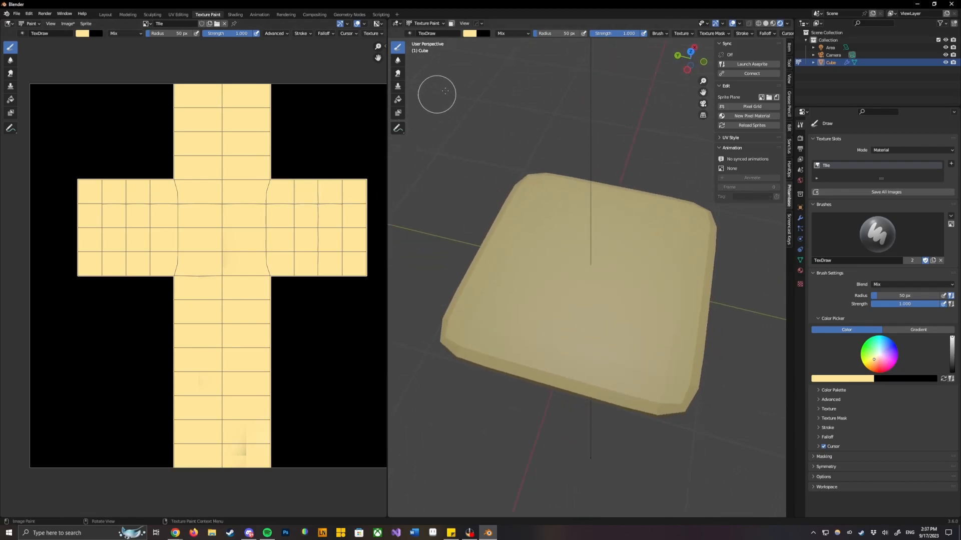
click(470, 34)
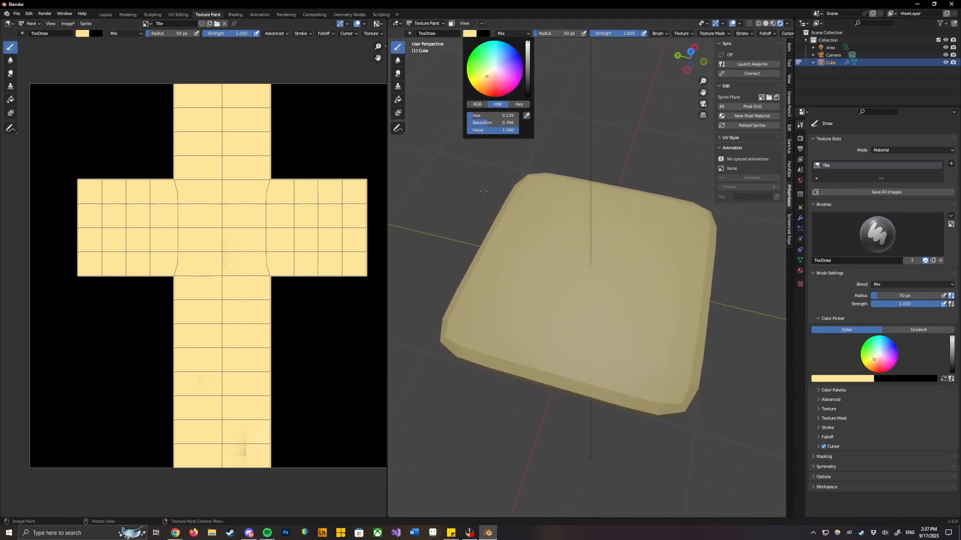
click(470, 34)
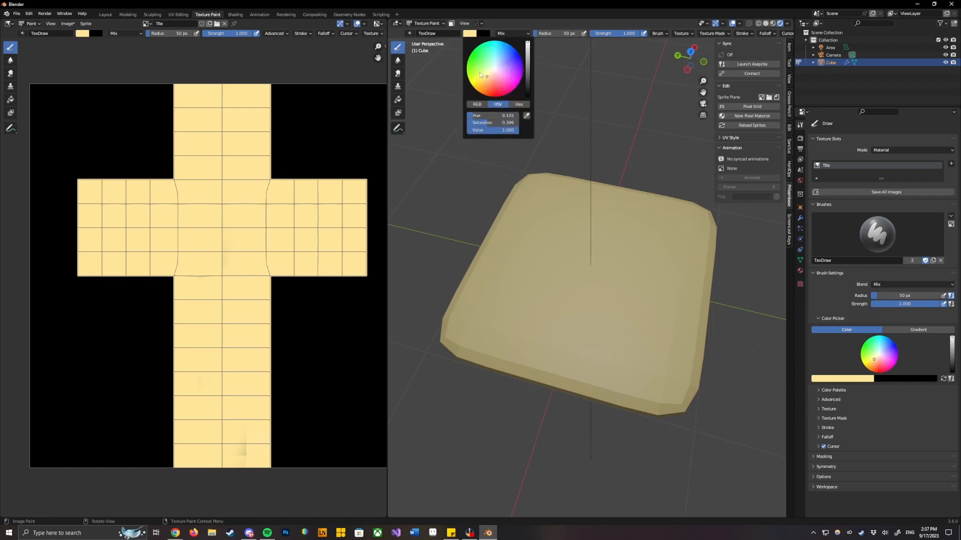
click(526, 116)
click(598, 201)
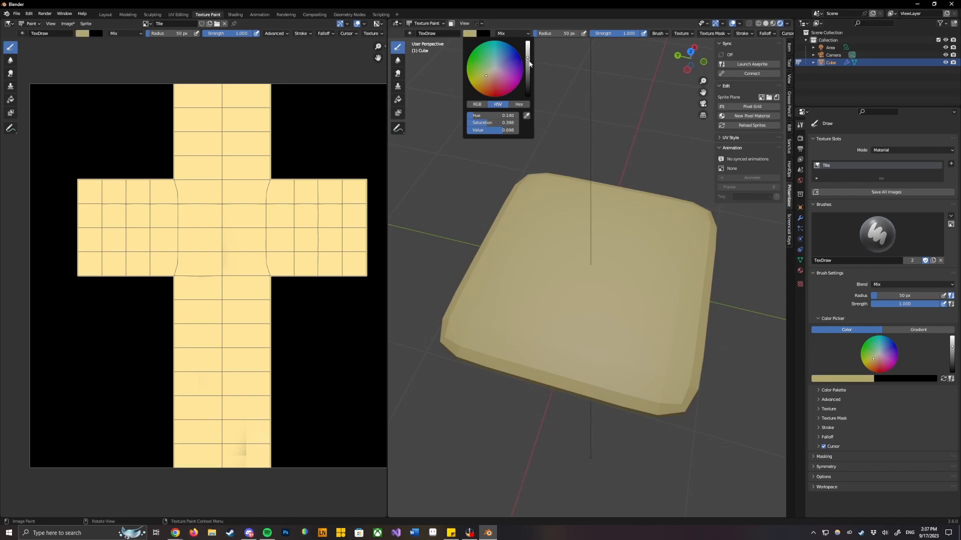
Try a darker brush colour with value 0.560 in strokes across the slab's top face and undo the strokes.
click(528, 63)
mouse_move(568, 206)
mouse_down()
mouse_move(553, 199)
mouse_move(478, 268)
mouse_move(601, 300)
mouse_up()
drag(678, 327, 600, 350)
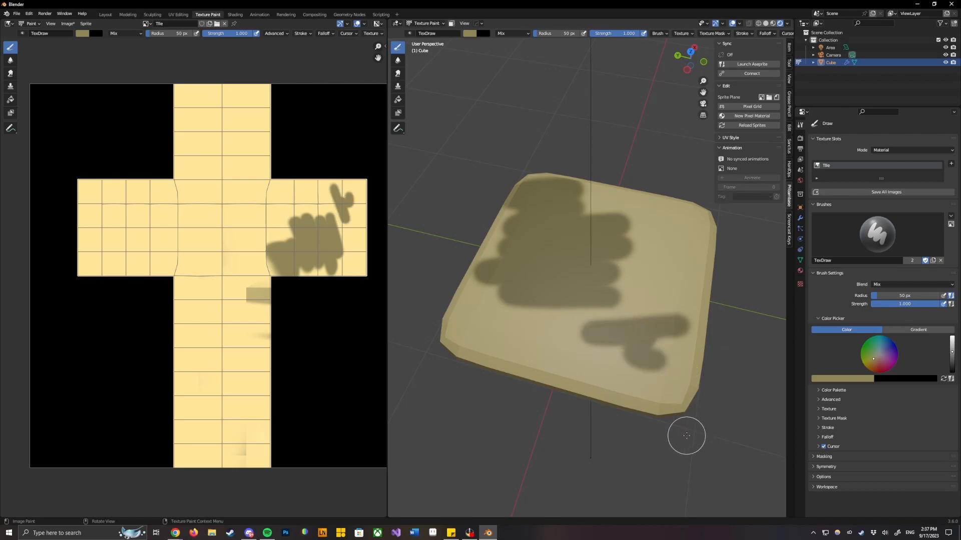
key(ctrl+z)
key(ctrl+z)
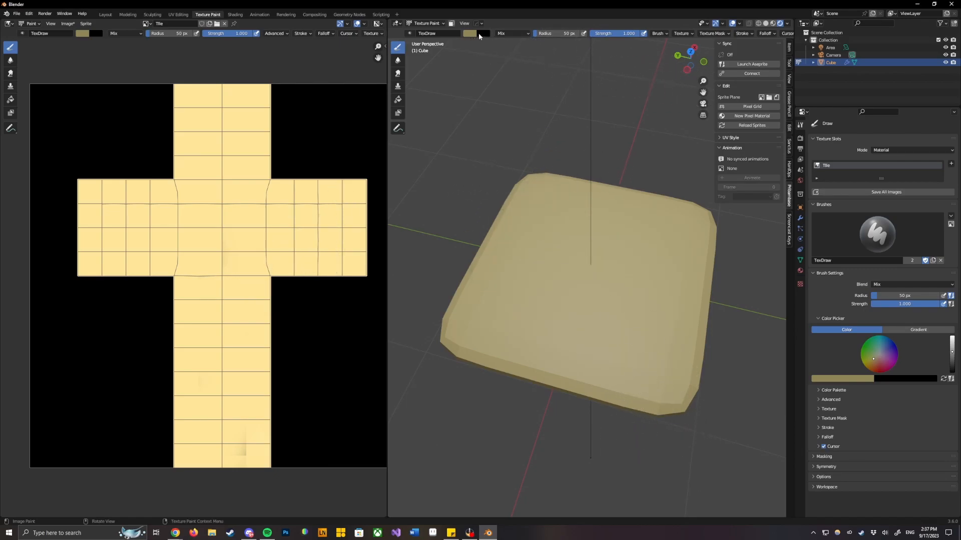
Lighten the brush colour to a muted khaki yellow and paint uneven patches over the slab's faces from several angles.
click(468, 33)
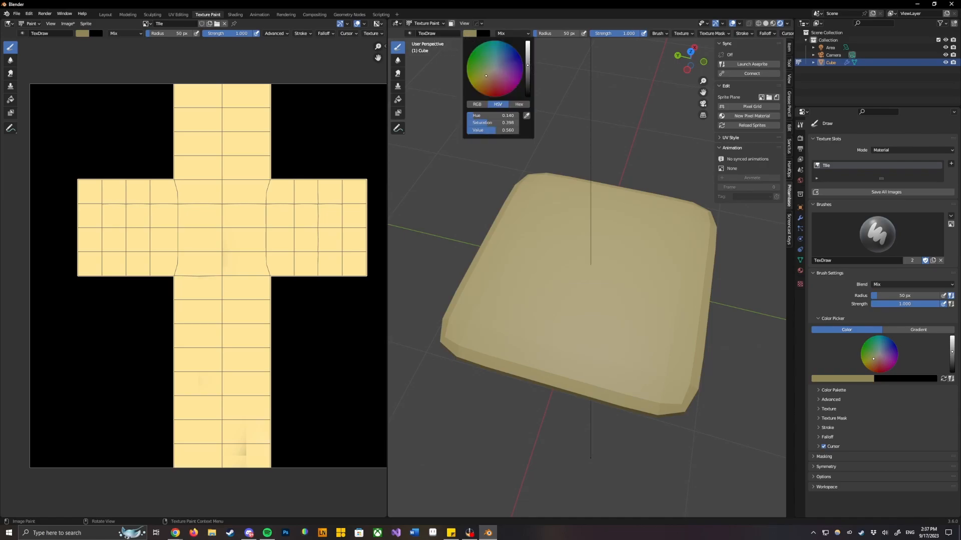
drag(527, 65, 527, 51)
mouse_move(581, 252)
mouse_down()
mouse_move(545, 295)
mouse_move(616, 366)
mouse_move(489, 294)
mouse_move(467, 268)
mouse_move(704, 215)
mouse_move(641, 404)
mouse_move(661, 388)
mouse_up()
mouse_move(661, 388)
middle_down()
mouse_move(607, 257)
mouse_move(593, 250)
middle_up()
mouse_move(546, 201)
mouse_down()
mouse_move(487, 242)
mouse_move(542, 172)
mouse_move(648, 281)
mouse_move(585, 346)
mouse_move(729, 275)
mouse_move(630, 172)
mouse_move(622, 131)
mouse_move(564, 143)
mouse_up()
click(546, 242)
click(602, 237)
click(573, 267)
click(615, 266)
mouse_move(567, 285)
middle_down()
mouse_move(575, 353)
mouse_move(547, 215)
middle_up()
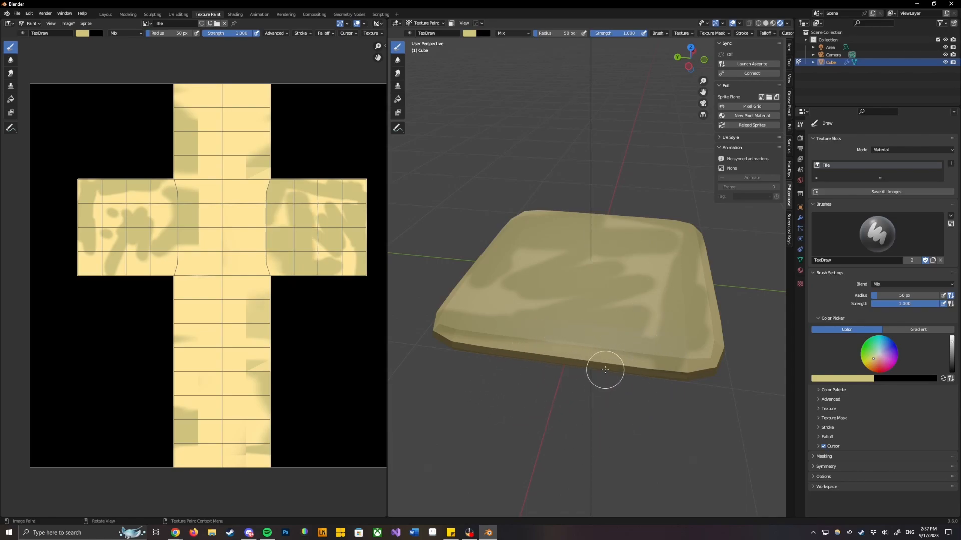
Check which brushes are available for texture painting.
click(877, 234)
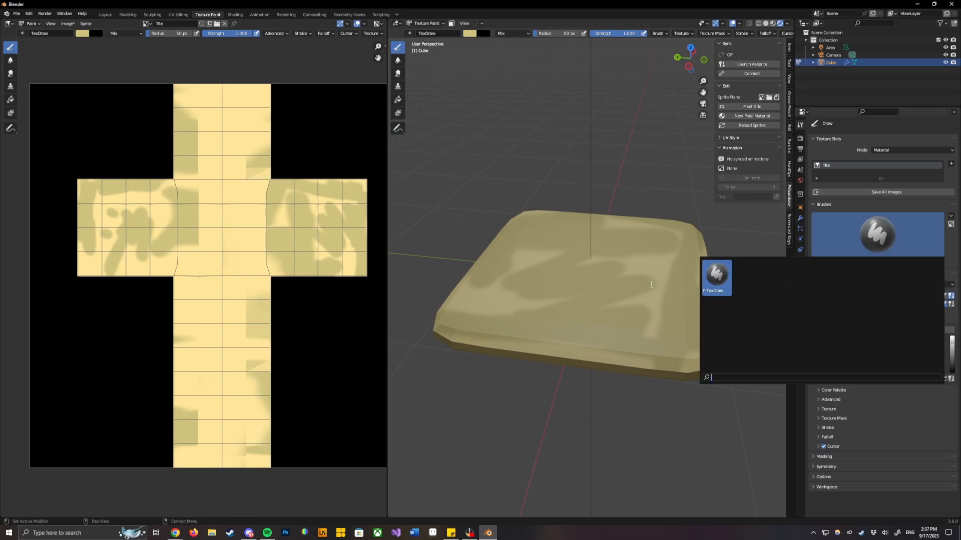
click(879, 243)
click(884, 243)
click(890, 237)
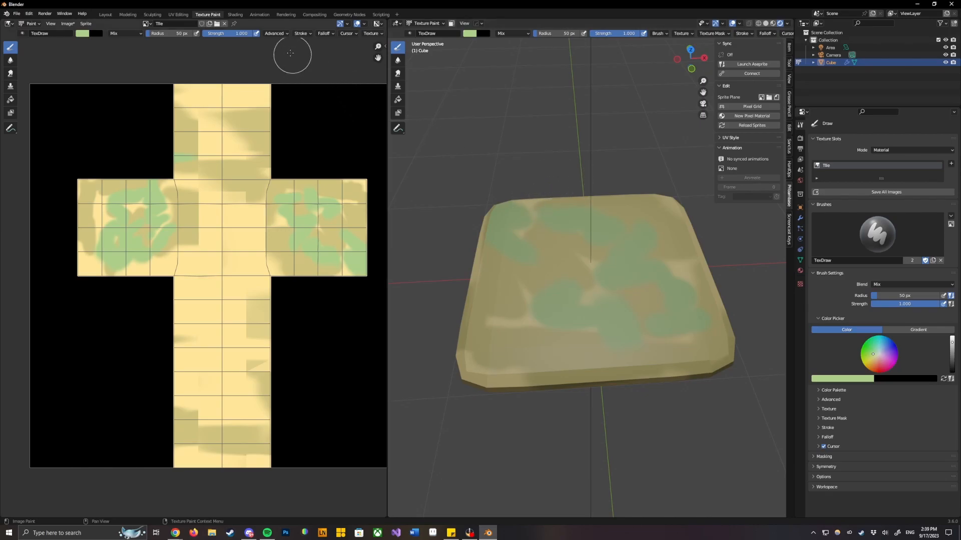
Switch to the Shading workspace and frame the painted slab.
click(237, 16)
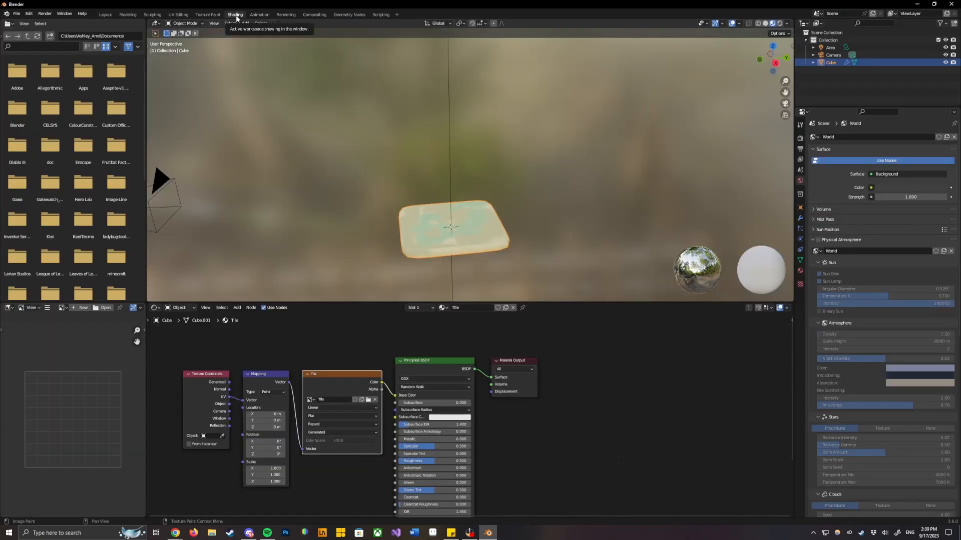
key(KP_Decimal)
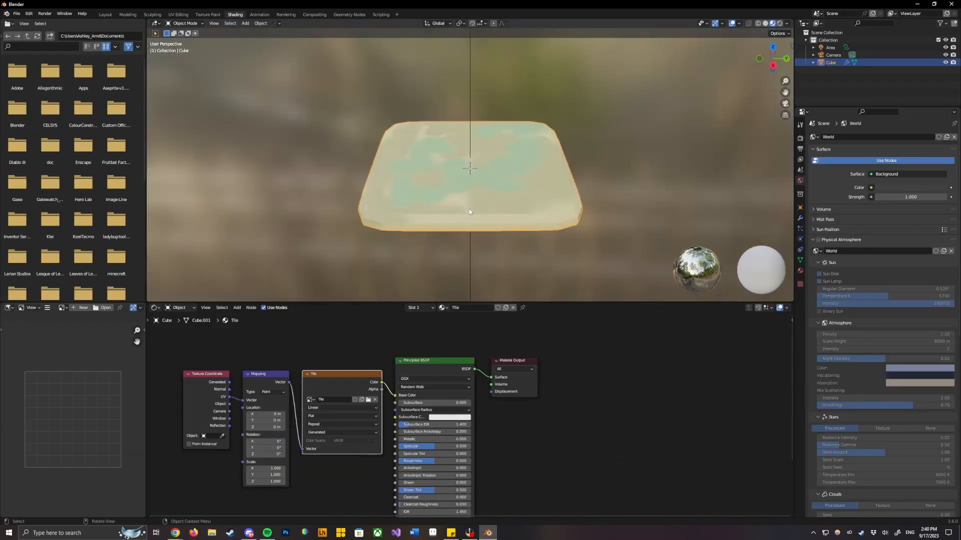
scroll(469, 209, down, 5)
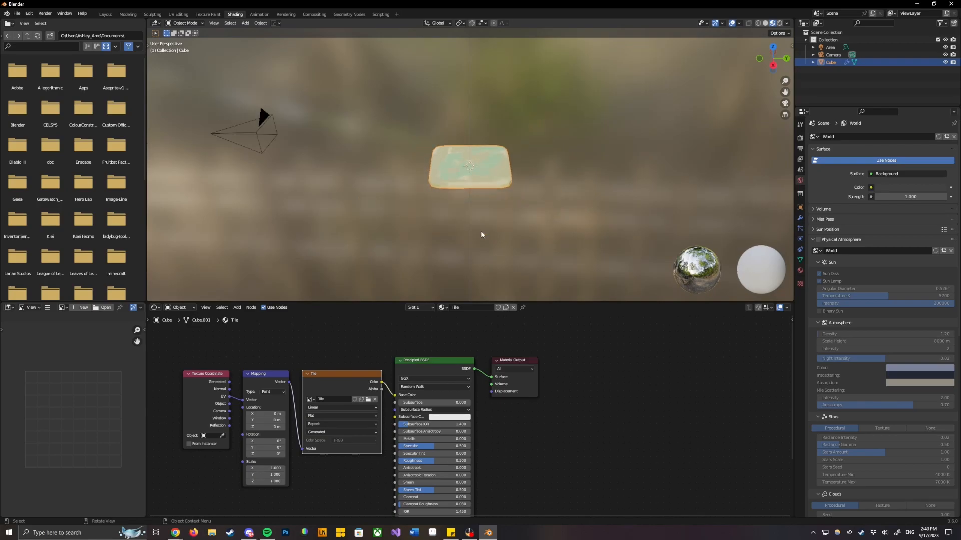
scroll(493, 197, up, 6)
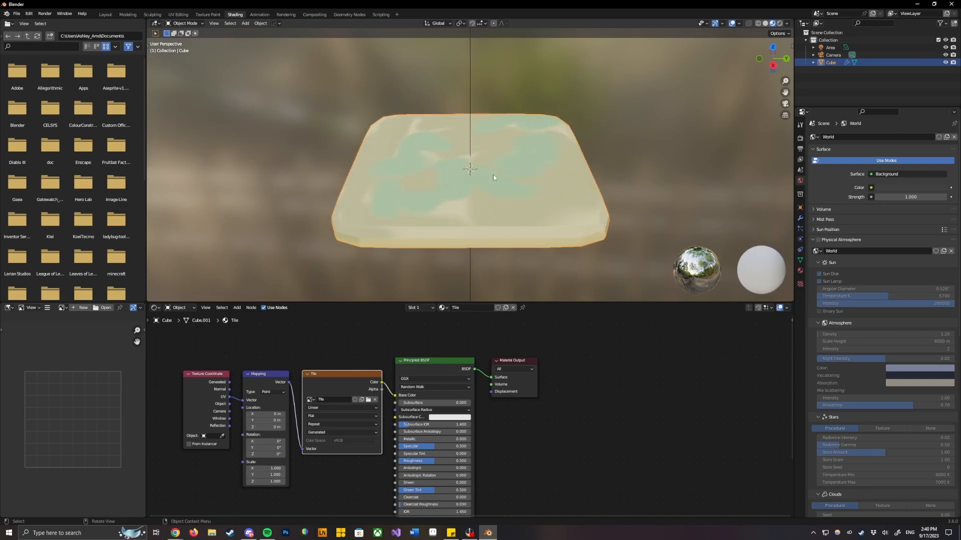
scroll(493, 177, down, 1)
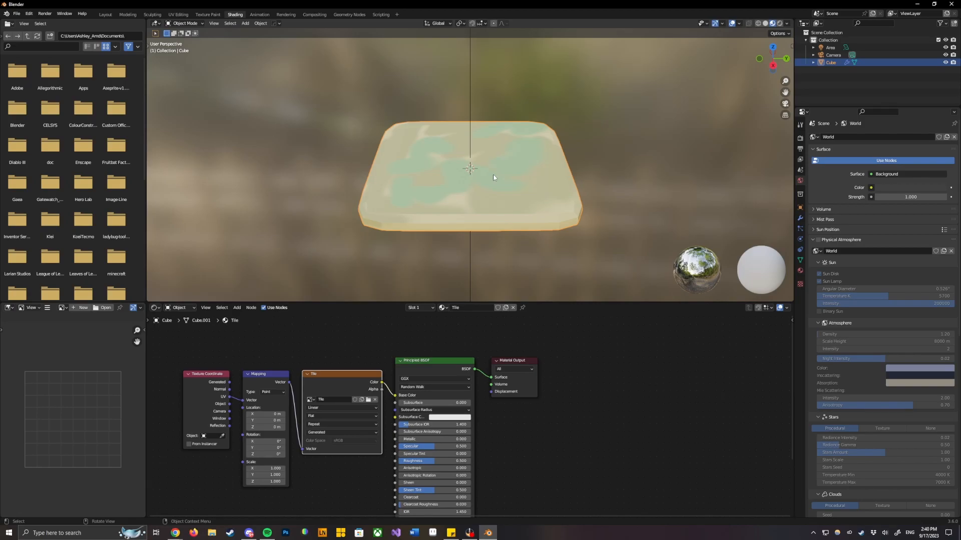
Search the keymap preferences by key binding for ".", look over the assigned commands and close the preferences.
key(ctrl+comma)
drag(163, 60, 258, 138)
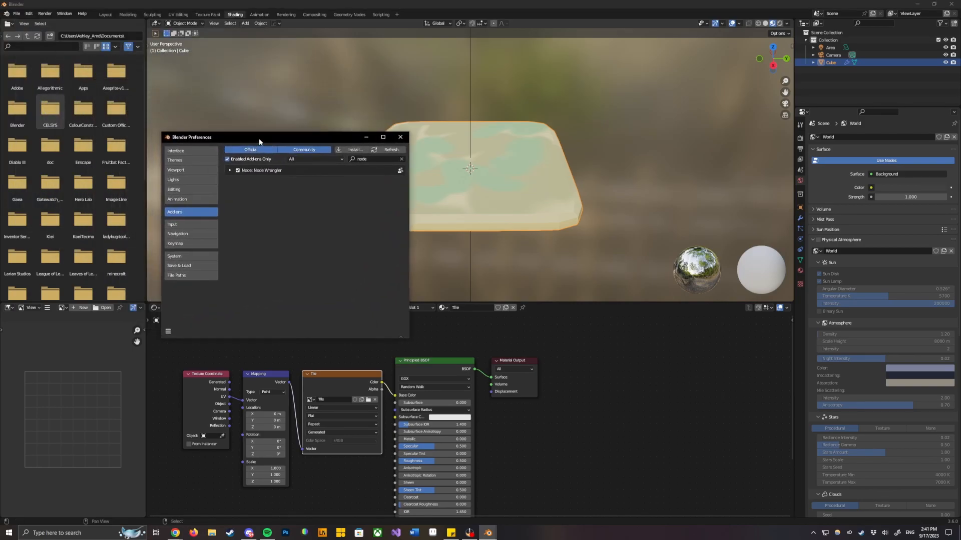
click(203, 244)
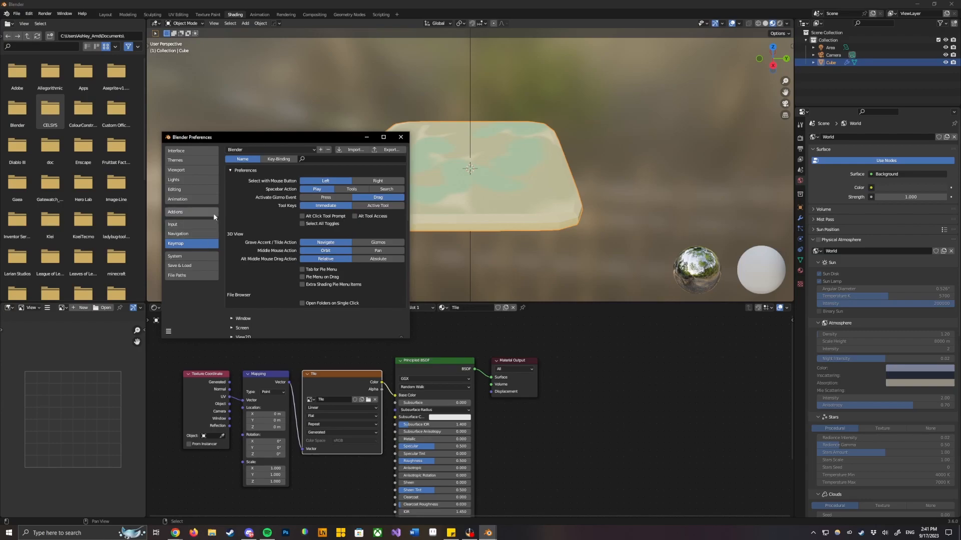
scroll(280, 261, down, 2)
scroll(282, 262, up, 2)
scroll(260, 260, down, 3)
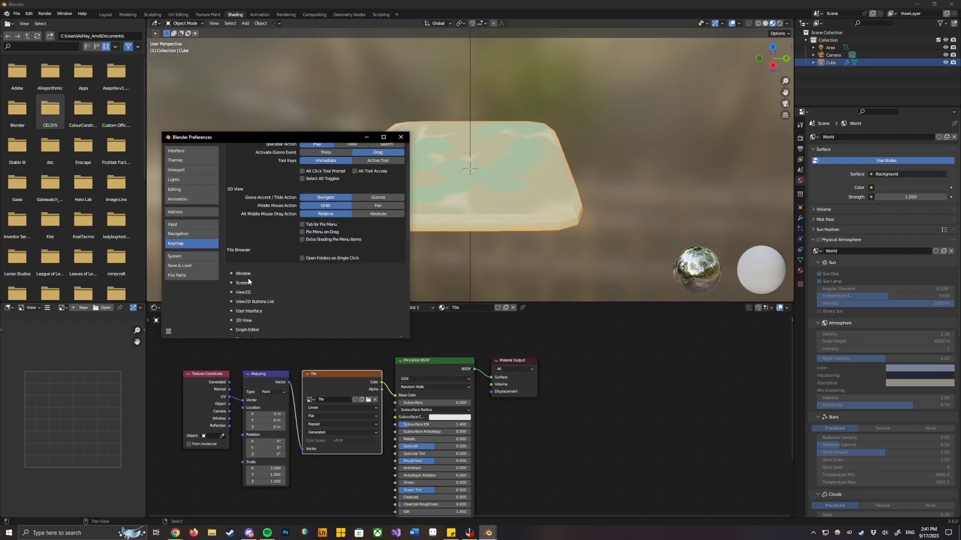
scroll(280, 250, up, 3)
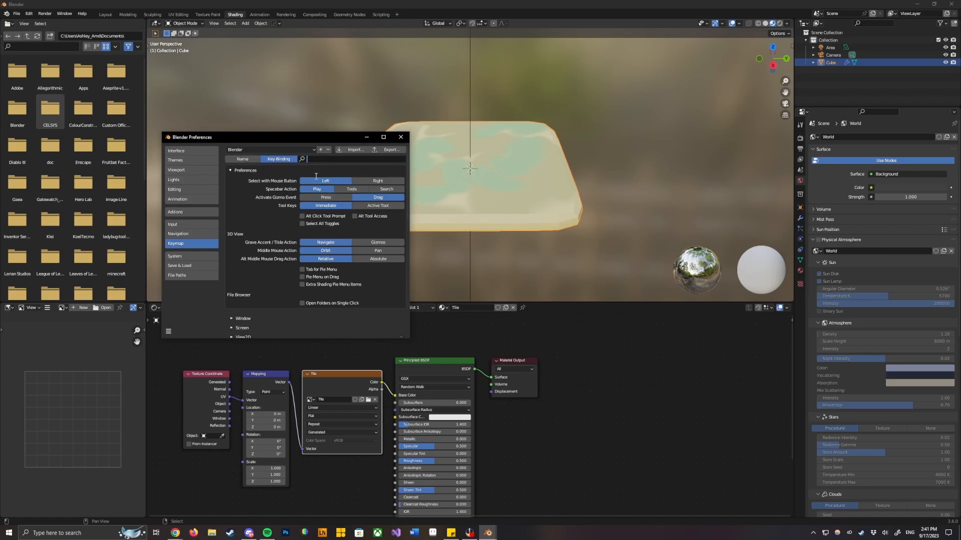
text(.)
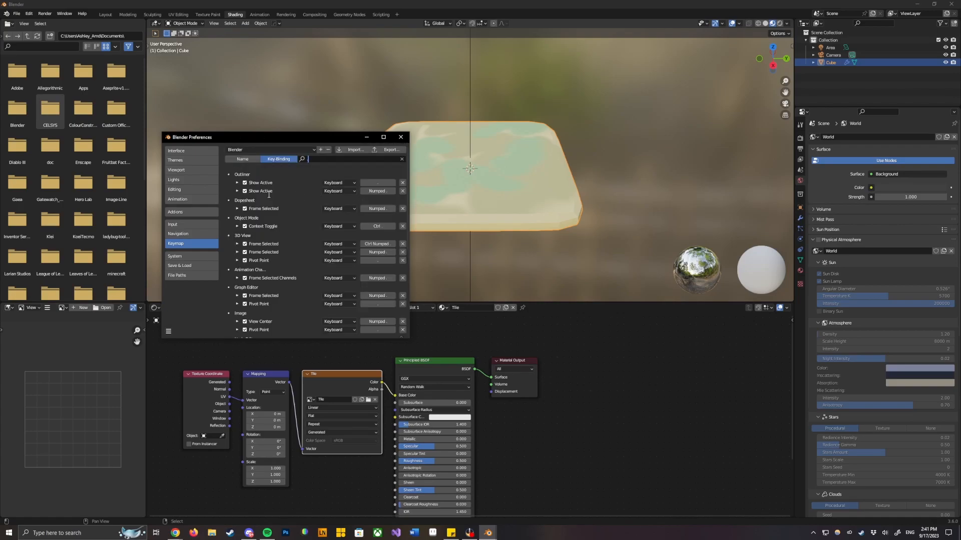
drag(350, 339, 368, 501)
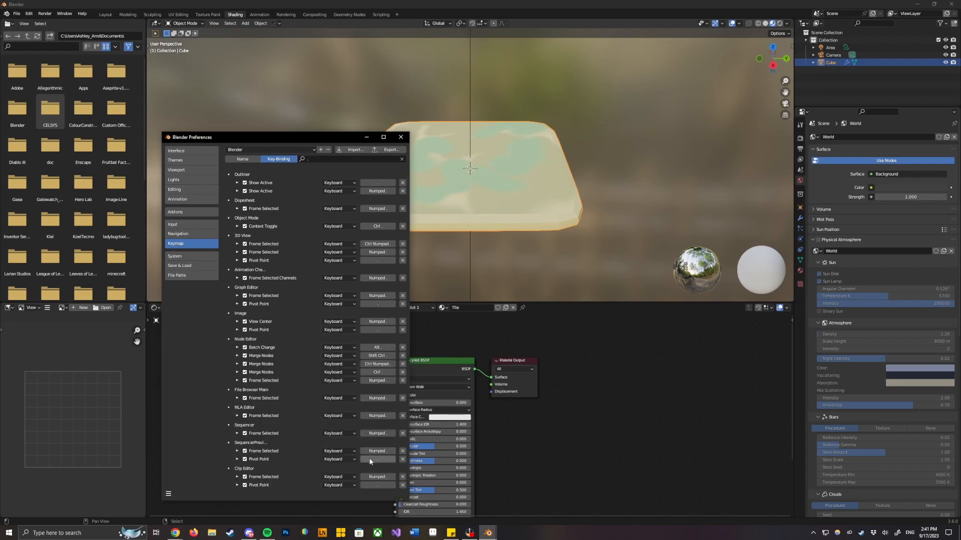
click(400, 137)
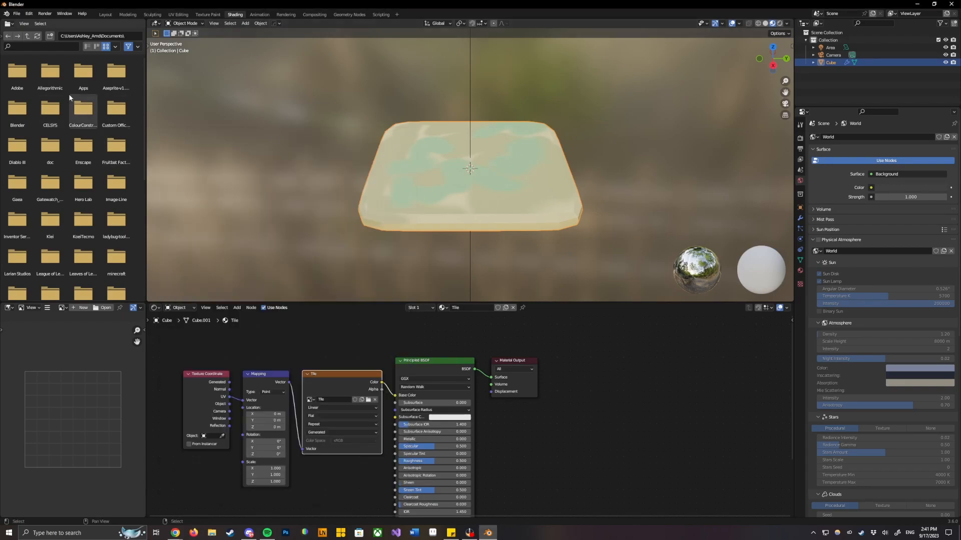
Search the keymap preferences by name for "pivot", examine the Pivot Point shortcuts and close the preferences.
click(30, 14)
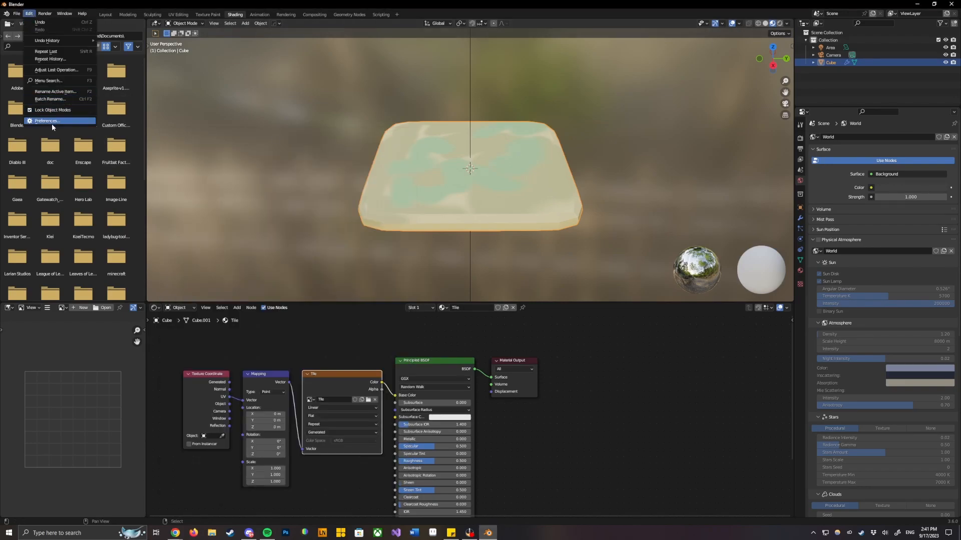
click(52, 123)
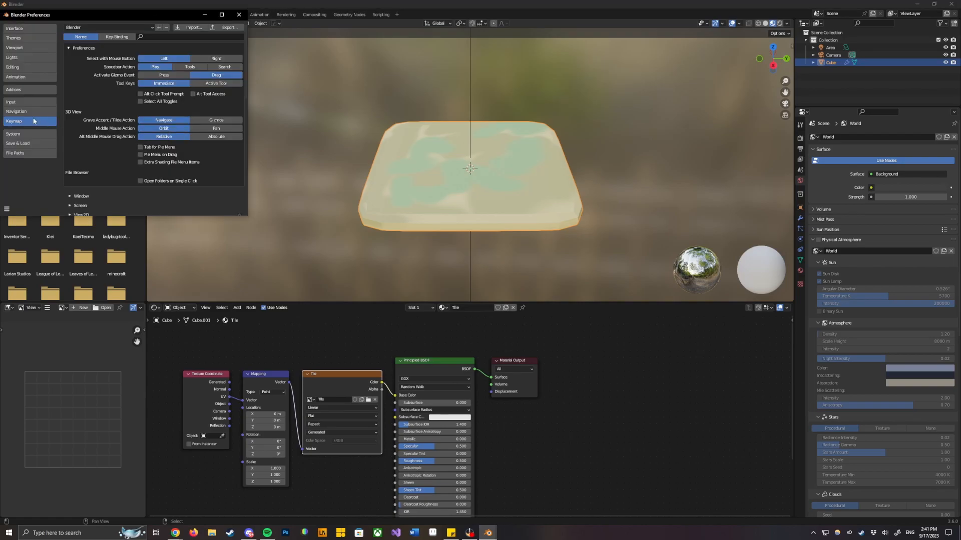
click(158, 38)
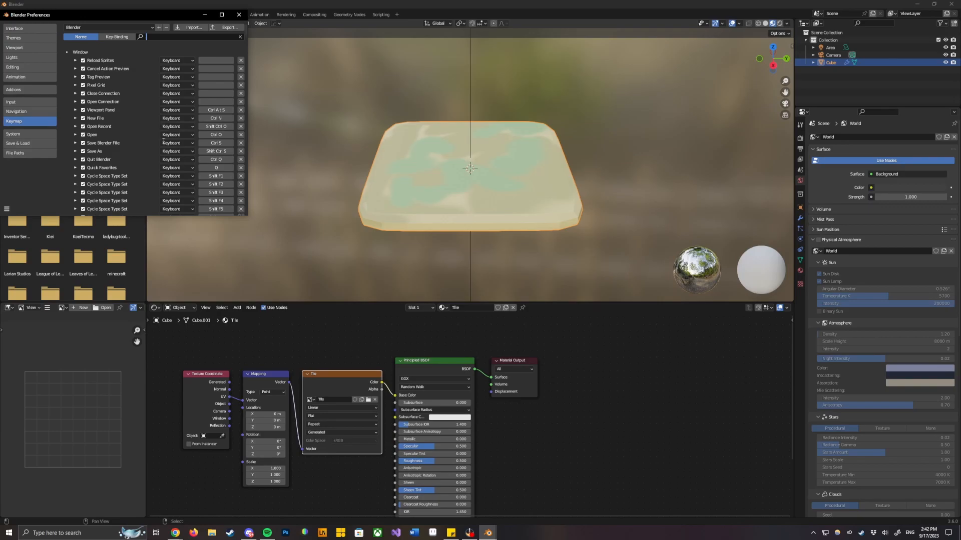
key(BackSpace)
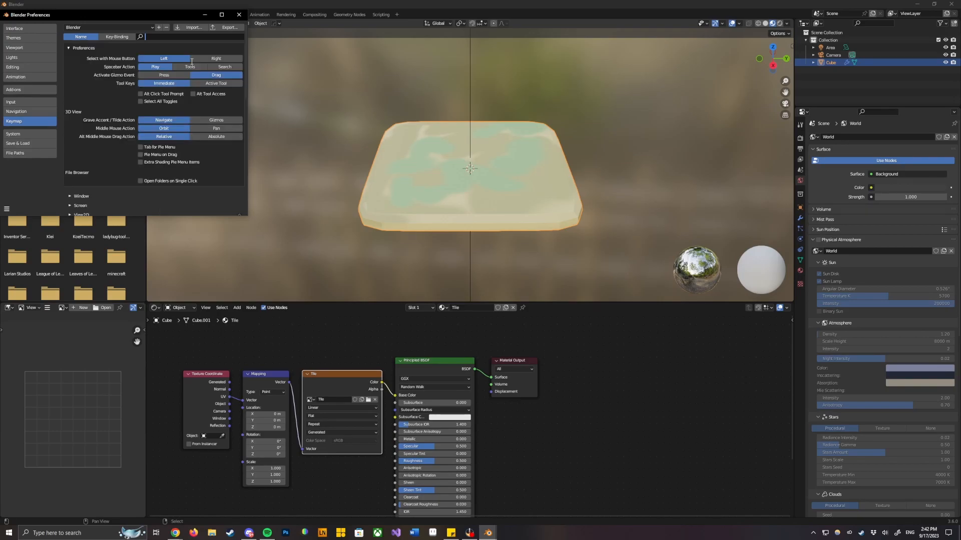
text(pivot)
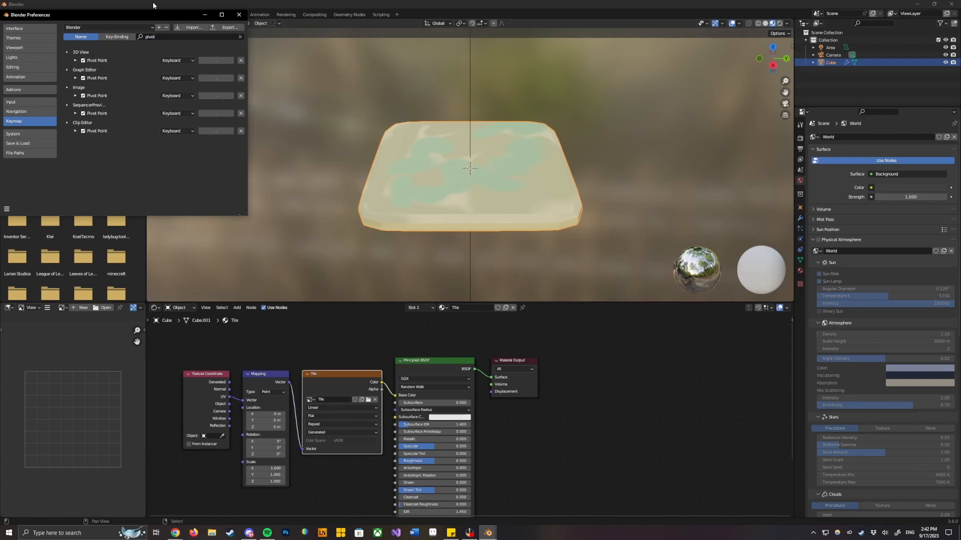
drag(155, 16, 209, 75)
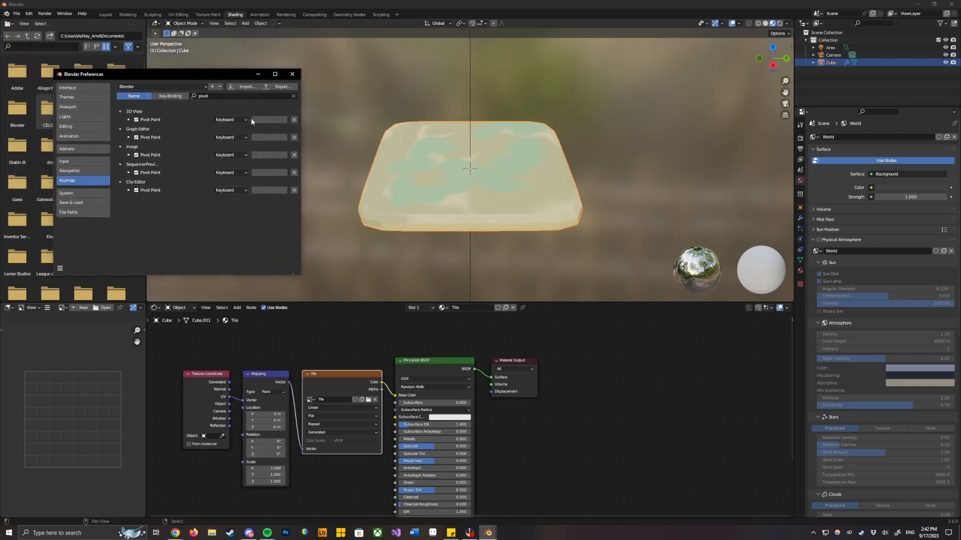
click(236, 99)
click(223, 99)
click(290, 75)
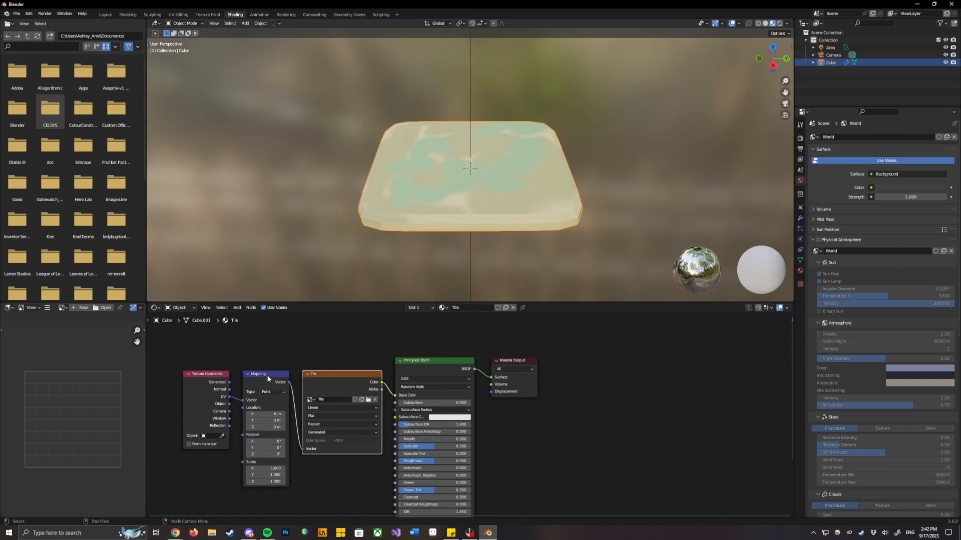
Move the Texture Coordinate node farther from the Mapping node and inspect the slab in rendered shading.
drag(205, 374, 184, 374)
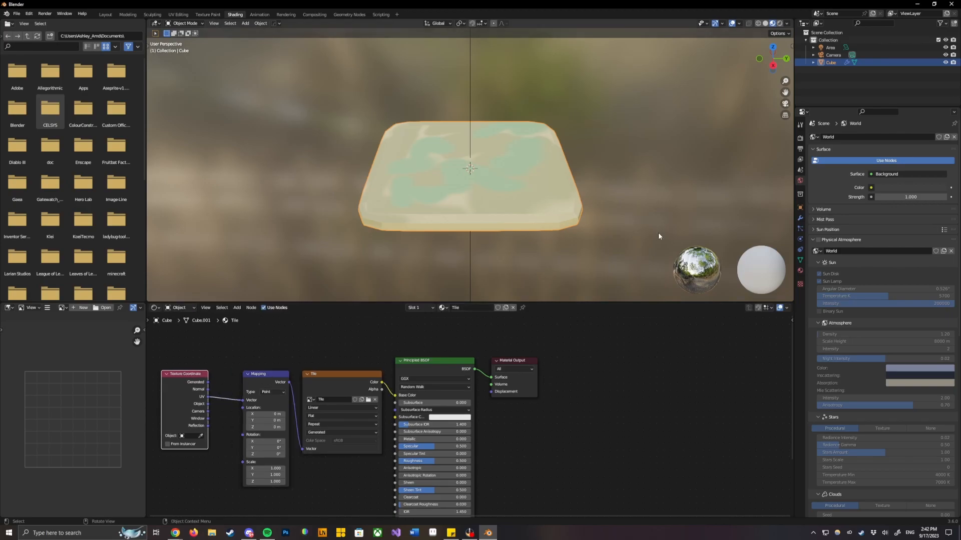
right_click(410, 227)
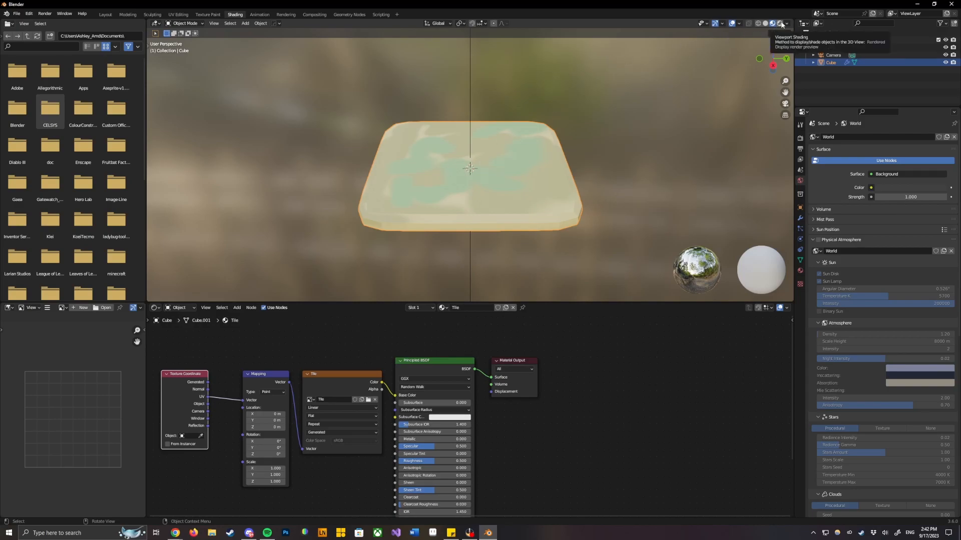
click(779, 24)
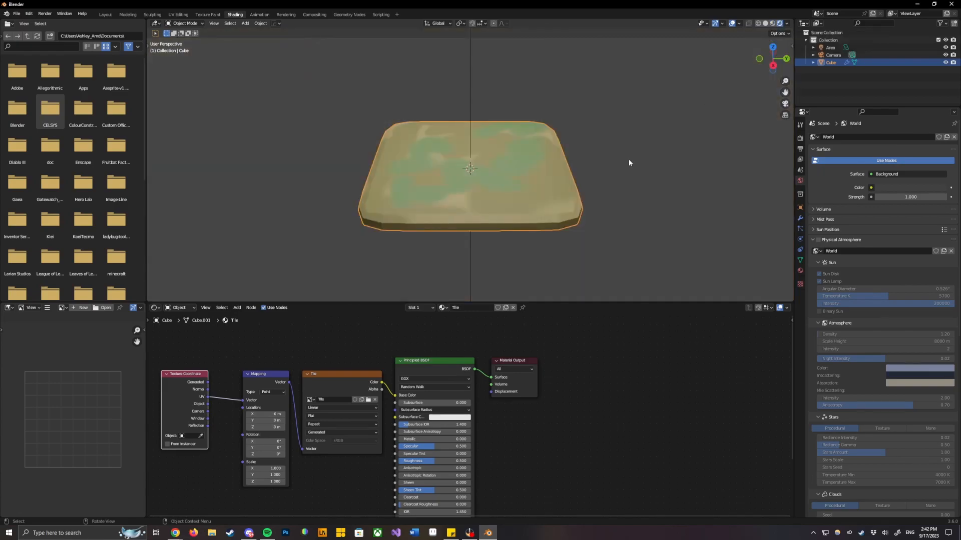
mouse_move(454, 172)
middle_down()
mouse_move(487, 157)
mouse_move(486, 104)
mouse_move(482, 176)
middle_up()
click(636, 127)
middle_drag(612, 181, 429, 175)
middle_drag(509, 120, 478, 176)
middle_drag(474, 219, 470, 137)
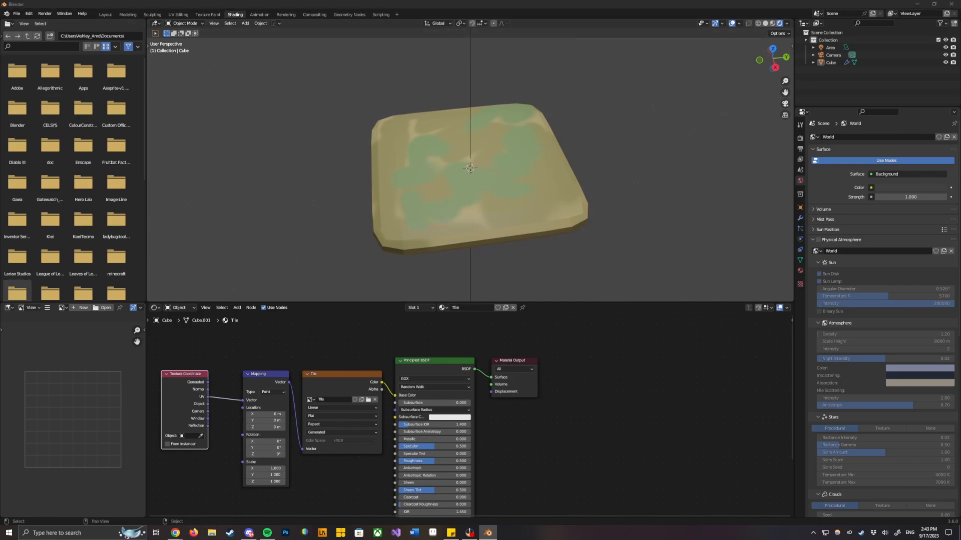
Reposition the Mapping and Tile image nodes slightly higher in the slab's material node chain.
click(318, 334)
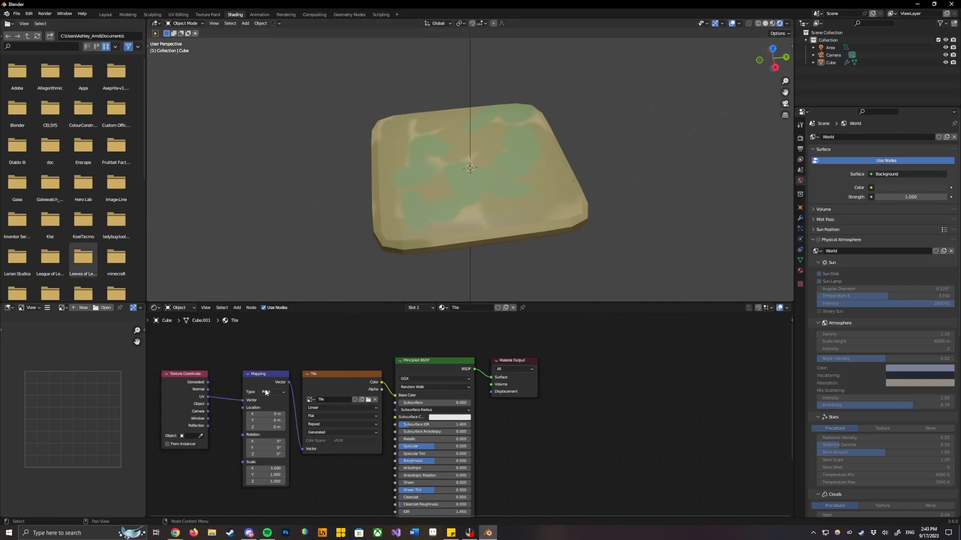
mouse_move(265, 379)
mouse_down()
mouse_move(265, 327)
mouse_move(261, 377)
mouse_up()
drag(320, 388, 311, 362)
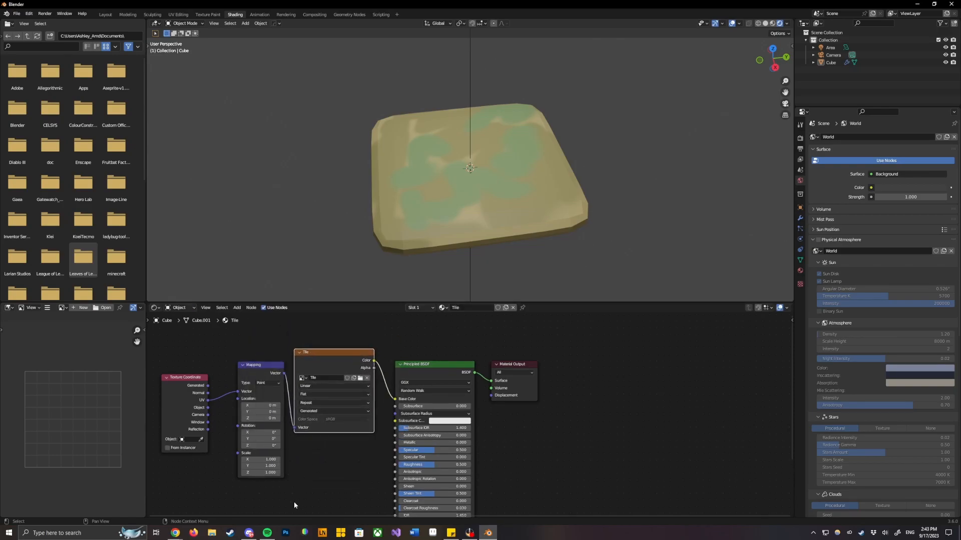
Set the Mapping node's X scale to 10 and check the texture on the slab.
mouse_move(266, 460)
mouse_down()
mouse_move(255, 460)
mouse_move(266, 461)
mouse_up()
click(267, 461)
click(267, 461)
text(10)
key(Return)
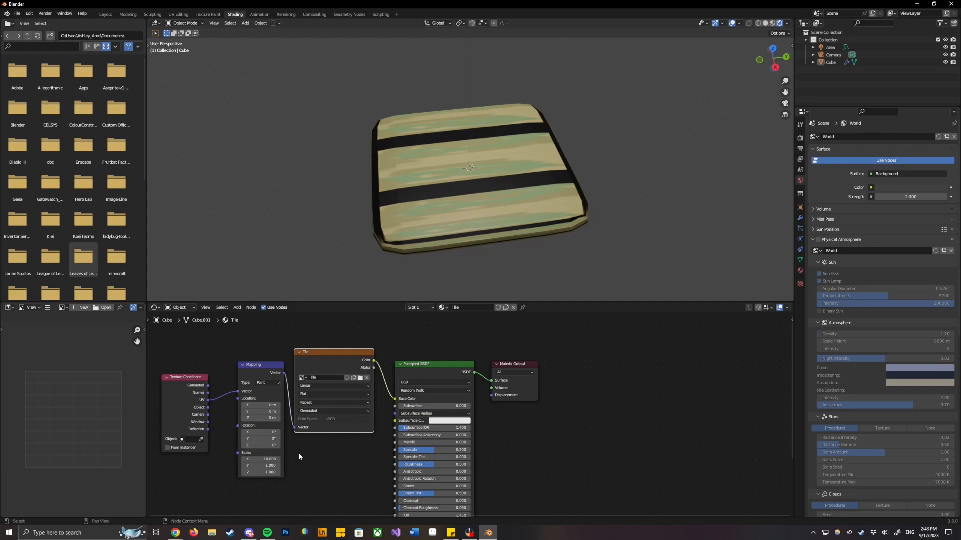
middle_drag(426, 257, 506, 214)
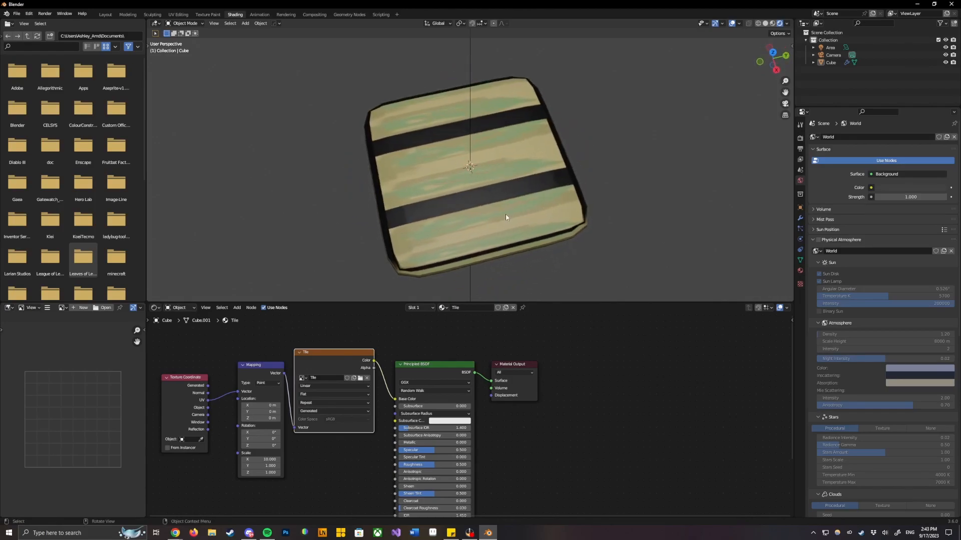
Restore the Mapping node's X scale to 1, try 0.2 instead and inspect the slab from another angle.
click(260, 459)
text(1)
key(Return)
click(272, 459)
text(0.2)
key(Return)
middle_drag(486, 213, 452, 234)
Try an X scale of 0.9 on the Mapping node, set it back to 1 and check the slab.
click(273, 459)
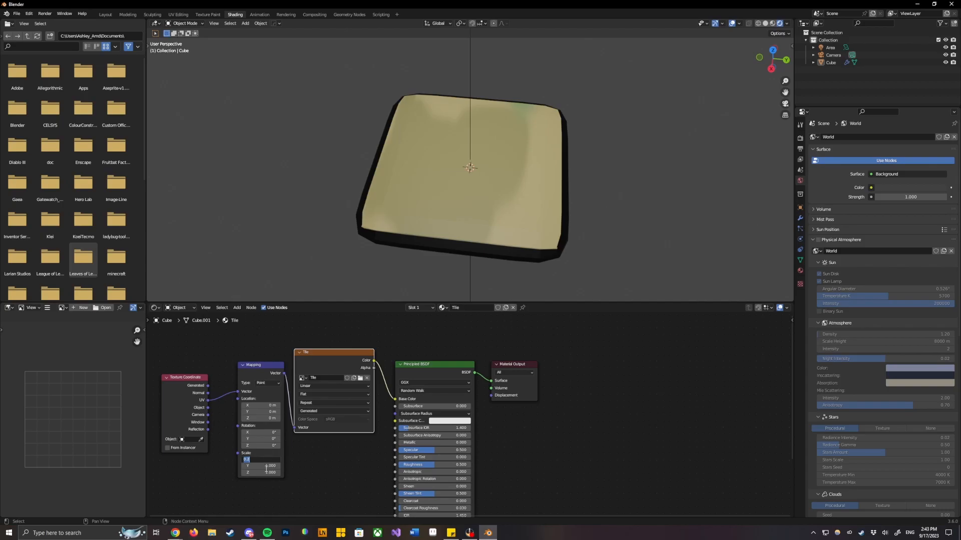
text(0.9)
key(Return)
middle_drag(451, 210, 418, 151)
click(258, 460)
text(1)
key(Return)
middle_drag(457, 194, 459, 241)
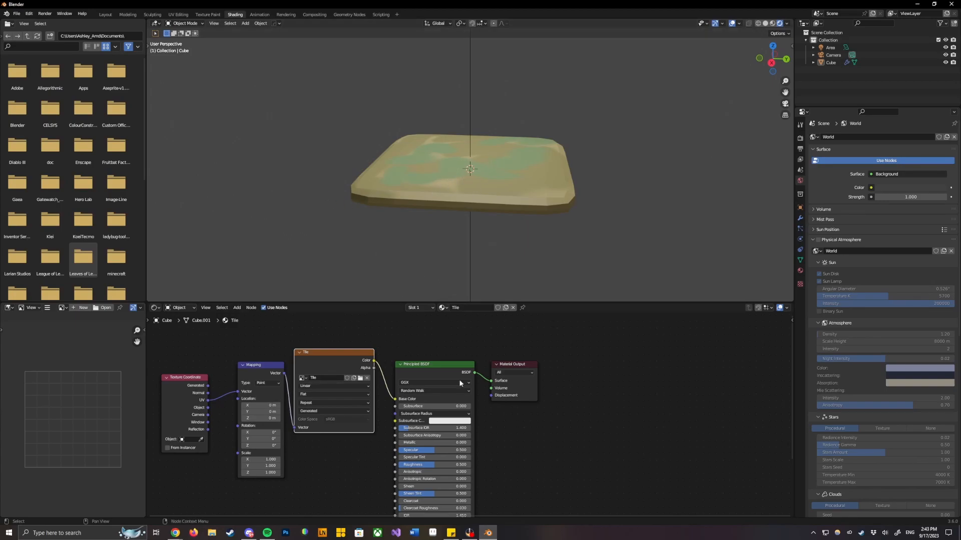
Try a Y location of 0.2 m on the Mapping node, change it to 1 m and view the slab from a corner.
click(260, 412)
text(0.2)
key(Return)
drag(260, 411, 265, 412)
middle_drag(464, 298, 451, 240)
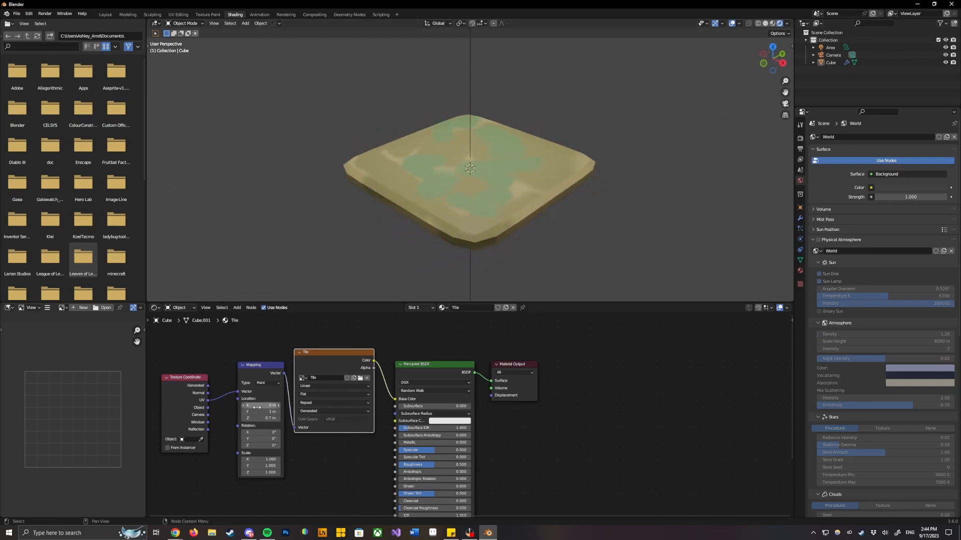
Try an X location of 0.6 m on the Mapping node, then set its X and Z locations to 1 m.
drag(260, 405, 272, 405)
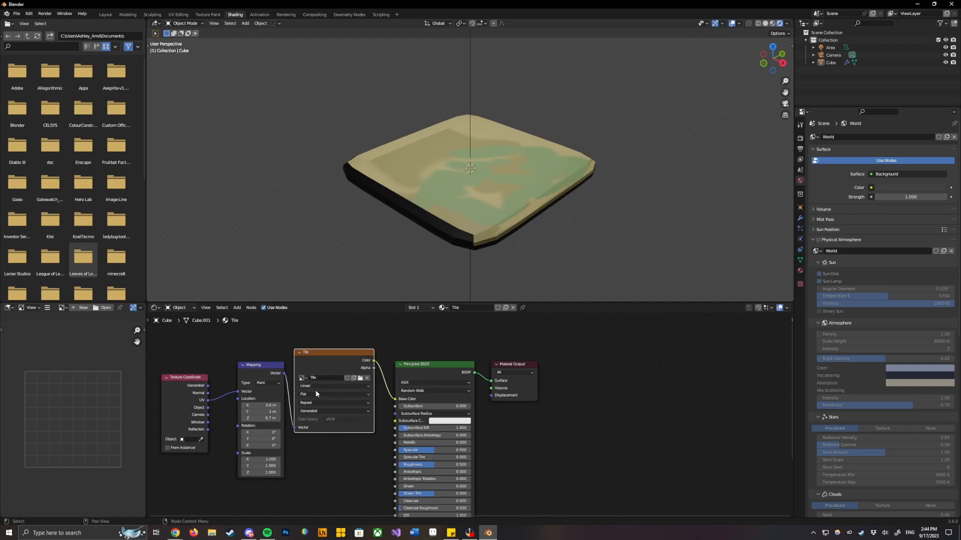
click(265, 406)
text(1)
key(Return)
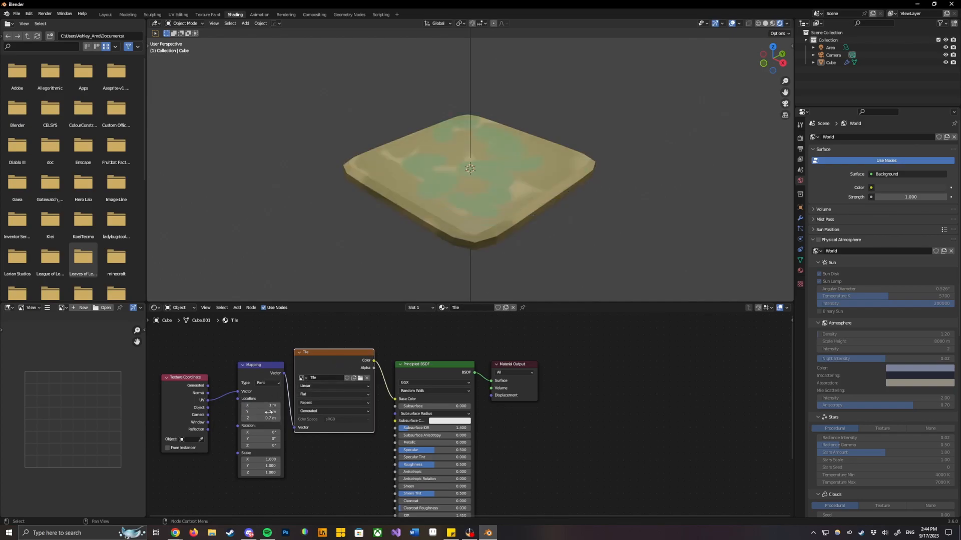
click(266, 418)
text(1)
key(Return)
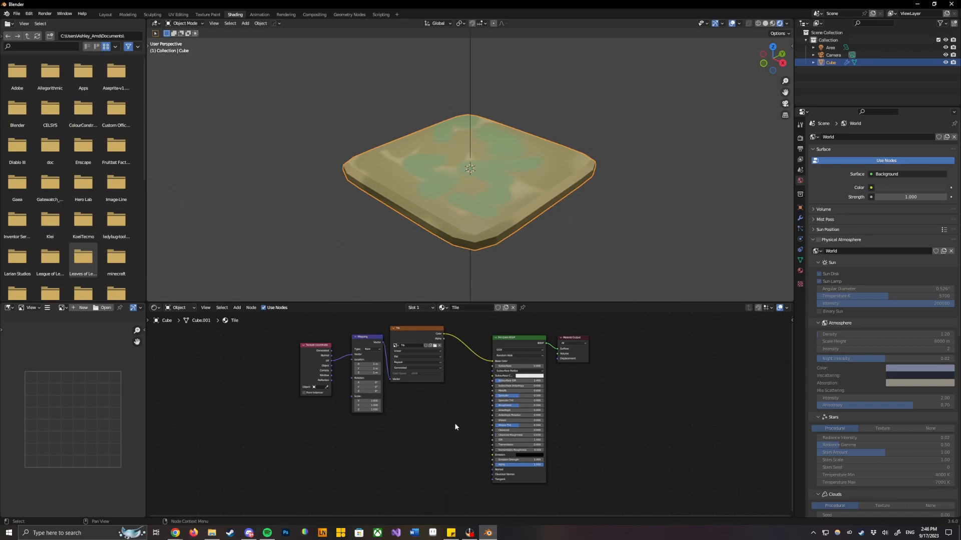
Adjust the Principled BSDF to about 0.045 specular, 0.273 roughness, 0.536 sheen tint and 0.039 clearcoat roughness while examining the slab up close.
scroll(541, 419, up, 3)
click(448, 394)
click(592, 427)
drag(451, 394, 472, 393)
scroll(485, 221, up, 3)
middle_drag(485, 221, 464, 190)
scroll(450, 132, up, 3)
middle_drag(450, 132, 442, 161)
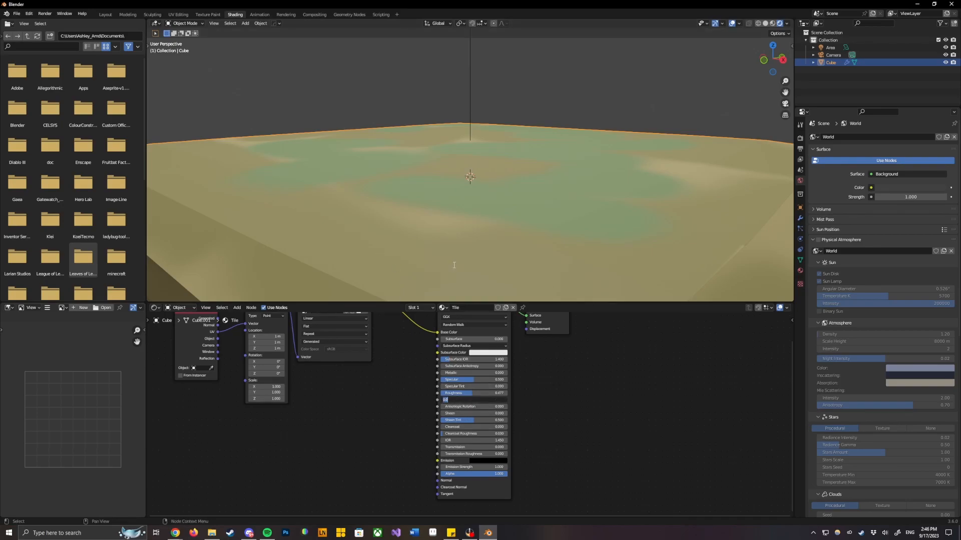
mouse_move(475, 393)
mouse_down()
mouse_move(440, 393)
mouse_move(484, 393)
mouse_move(448, 393)
mouse_move(485, 394)
mouse_move(443, 382)
mouse_up()
mouse_move(457, 420)
mouse_down()
mouse_move(505, 434)
mouse_move(444, 434)
mouse_up()
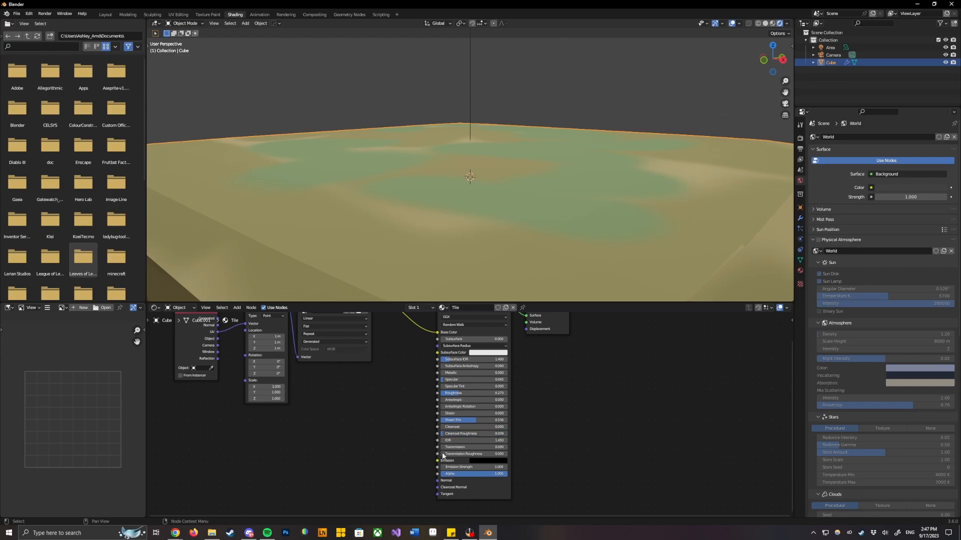
Try a yellow emission colour on the Principled BSDF, raise its value to 1.000, then return the emission to black.
click(475, 461)
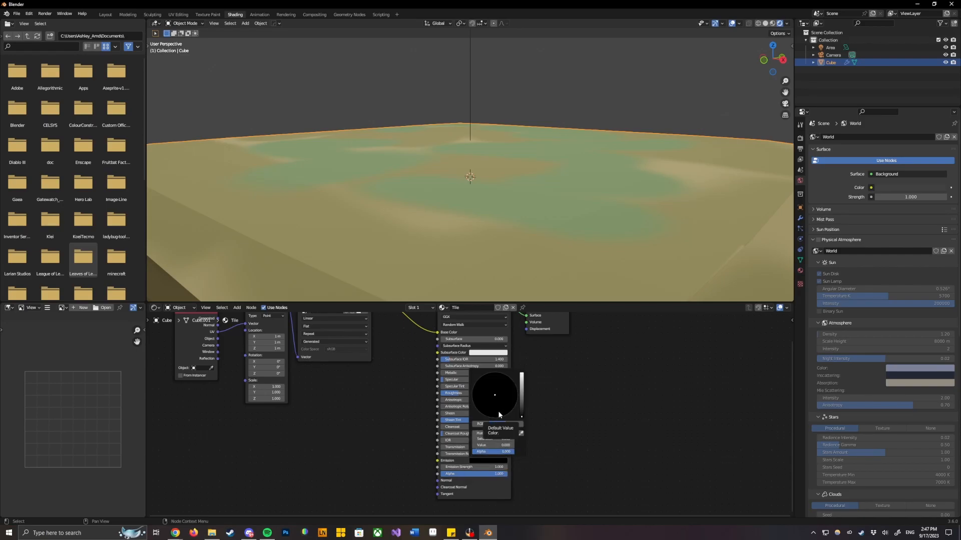
drag(519, 399, 479, 402)
scroll(380, 200, down, 5)
middle_drag(380, 200, 379, 207)
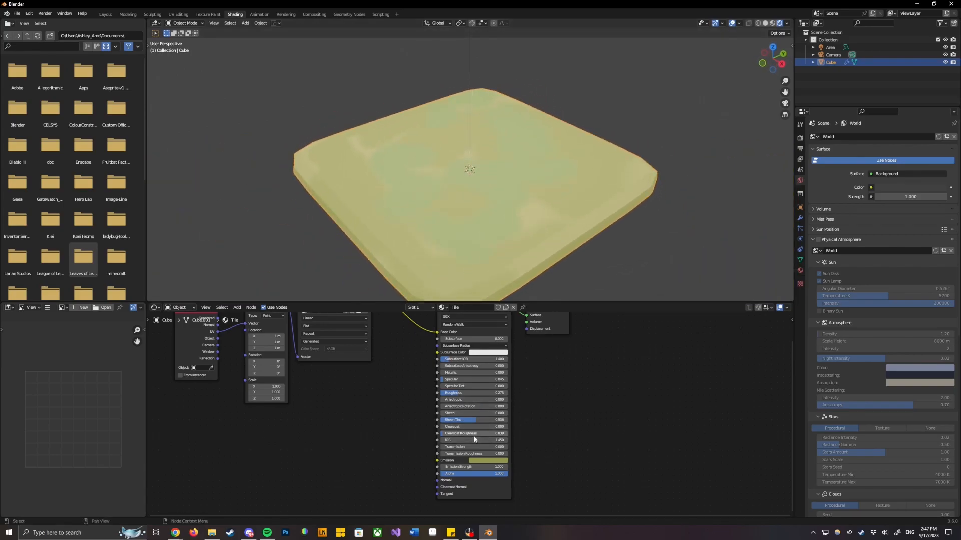
click(482, 461)
drag(521, 389, 522, 373)
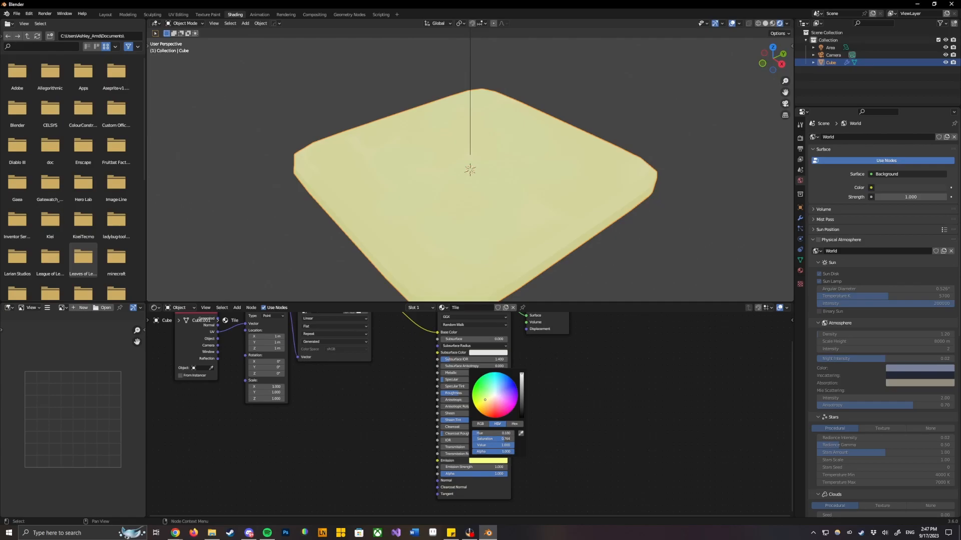
click(485, 461)
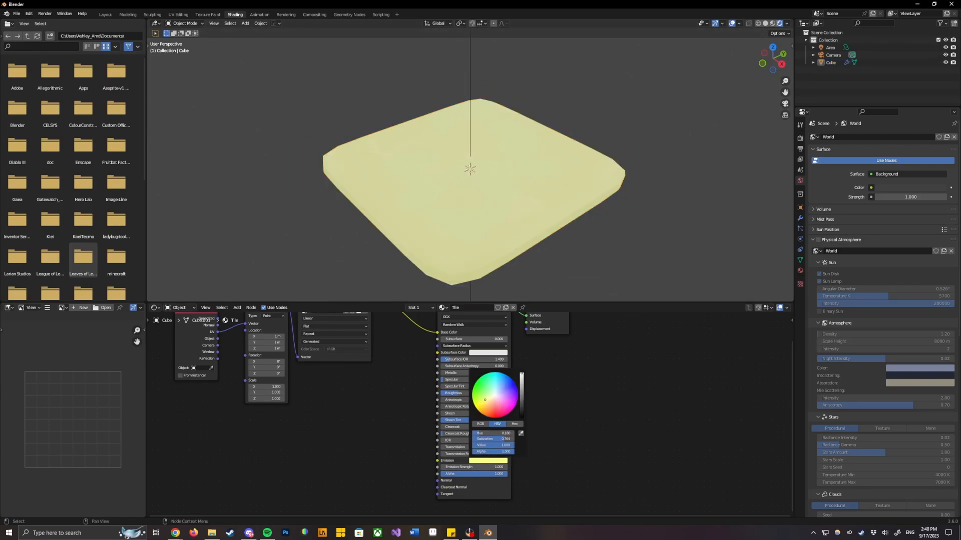
drag(523, 393, 523, 420)
Move the Tile image node slightly closer to the Principled BSDF node.
scroll(388, 446, down, 2)
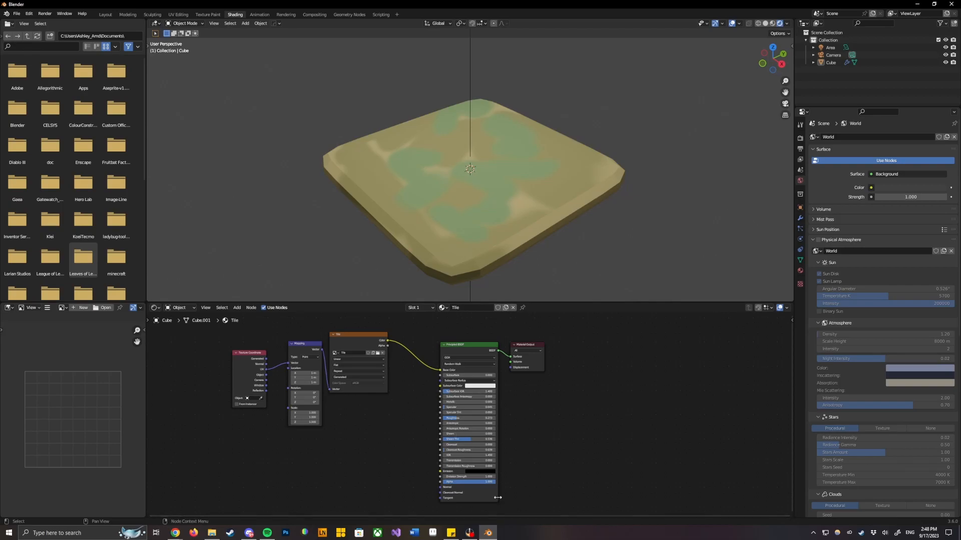
drag(355, 335, 368, 338)
click(353, 410)
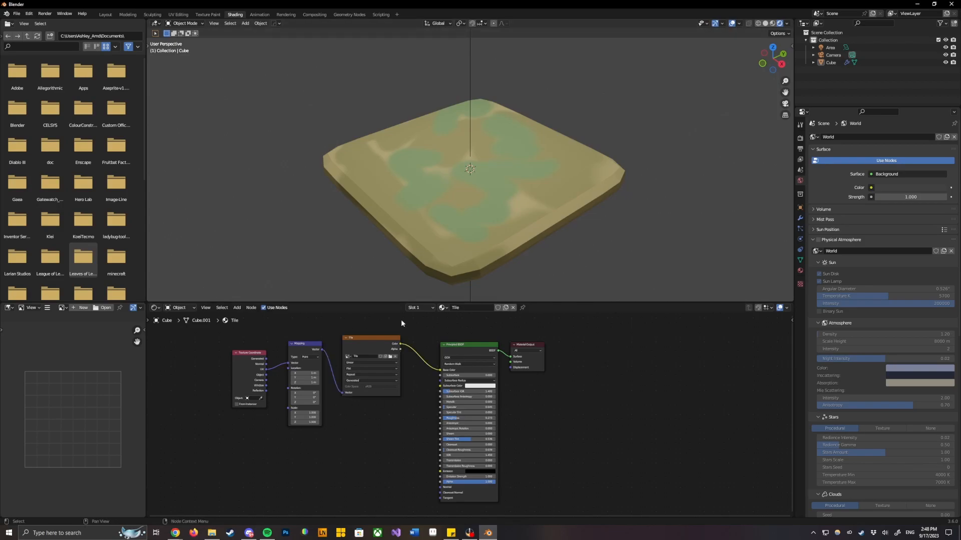
Switch to the Layout workspace and check the slab's framing through the camera, returning to the free perspective view.
click(106, 14)
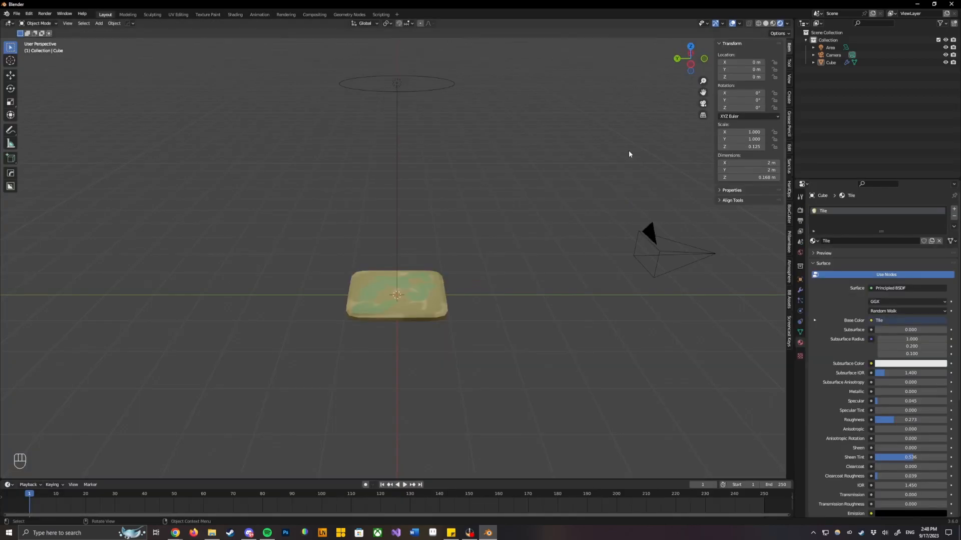
click(703, 104)
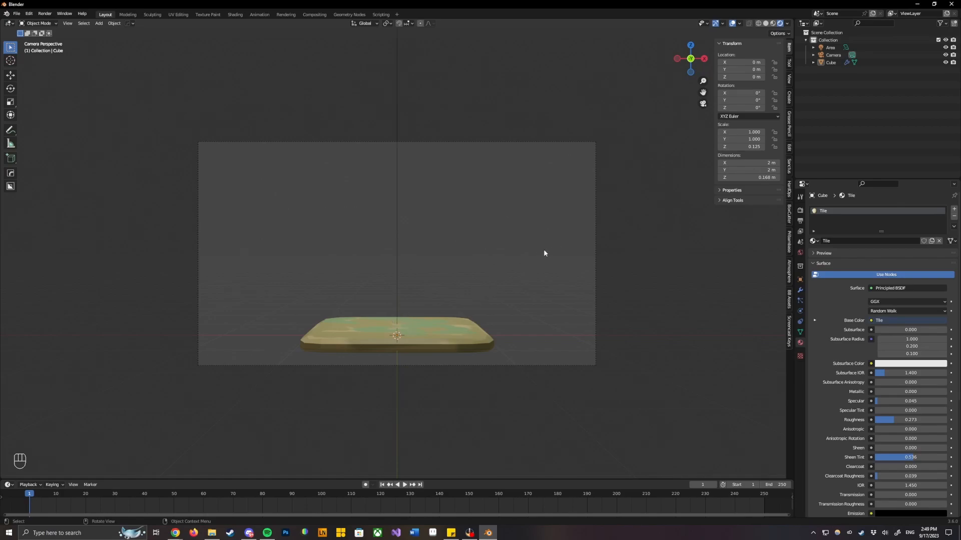
click(703, 104)
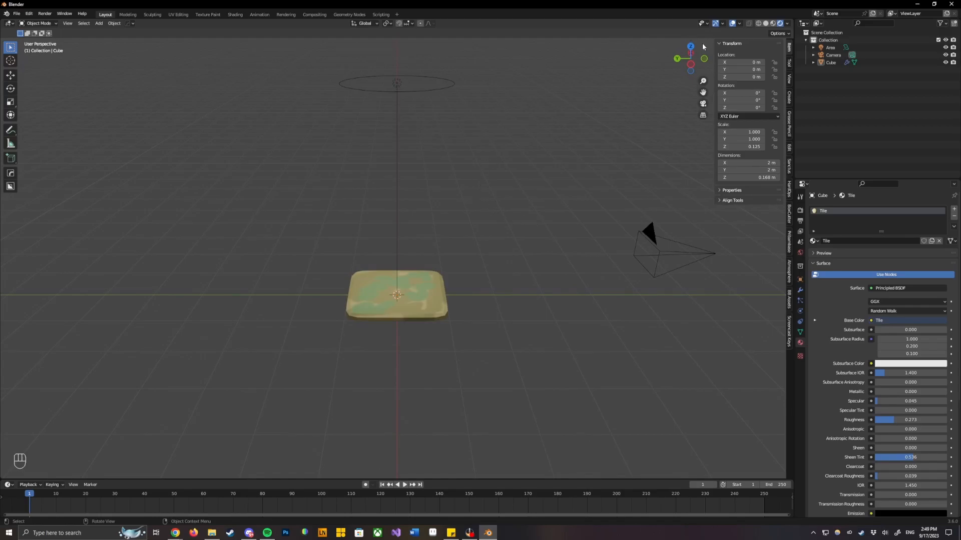
In a side view, move the camera to about Y -6.0 m, Z 2.03 m and tilt it to an X rotation of about 70.3°.
click(691, 66)
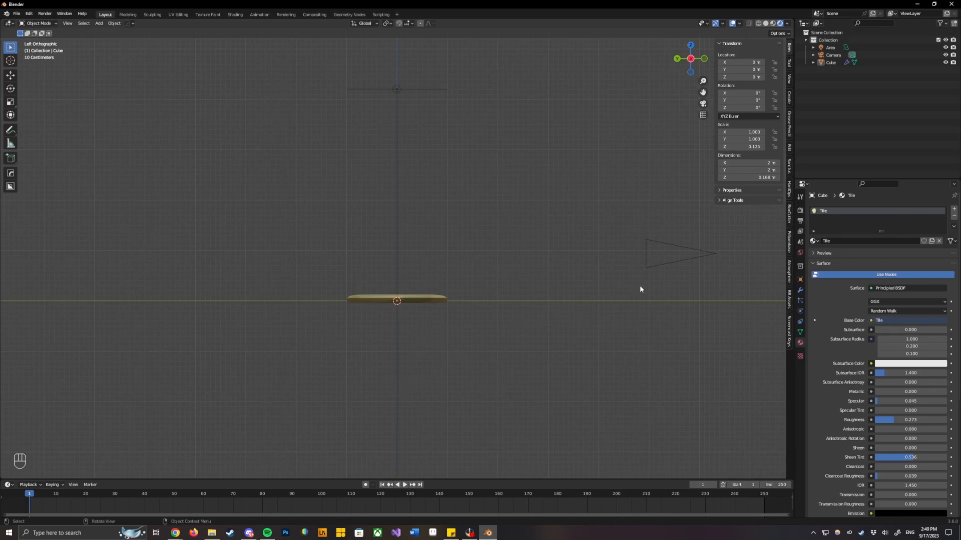
click(680, 263)
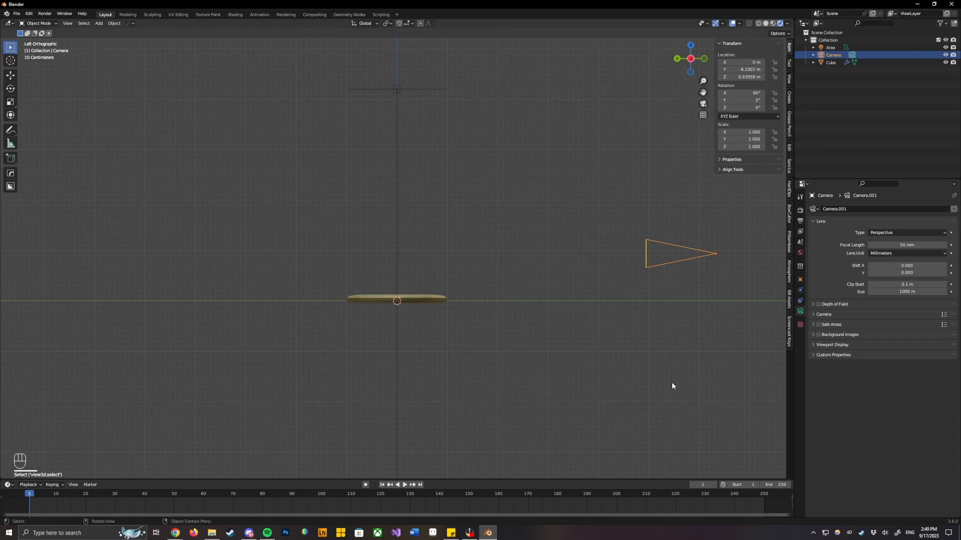
key(g)
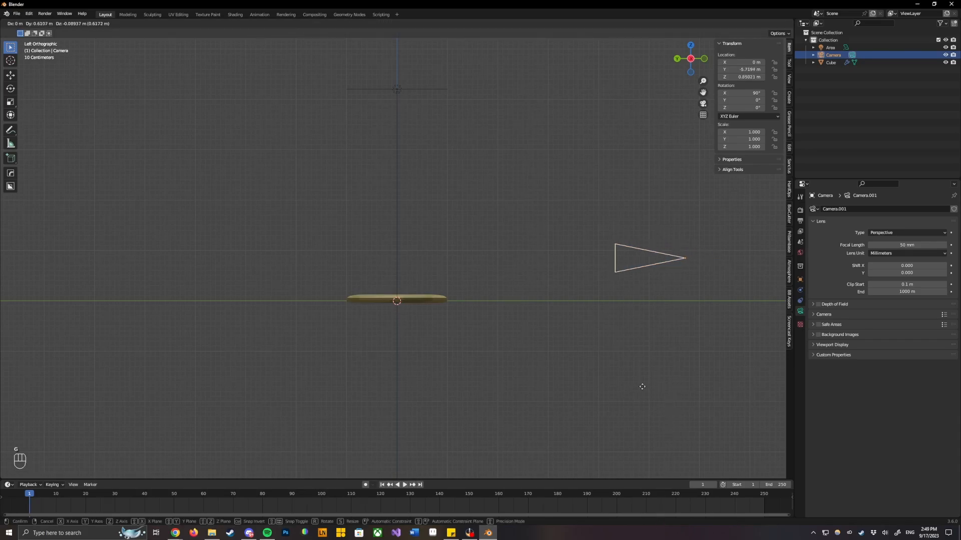
click(656, 328)
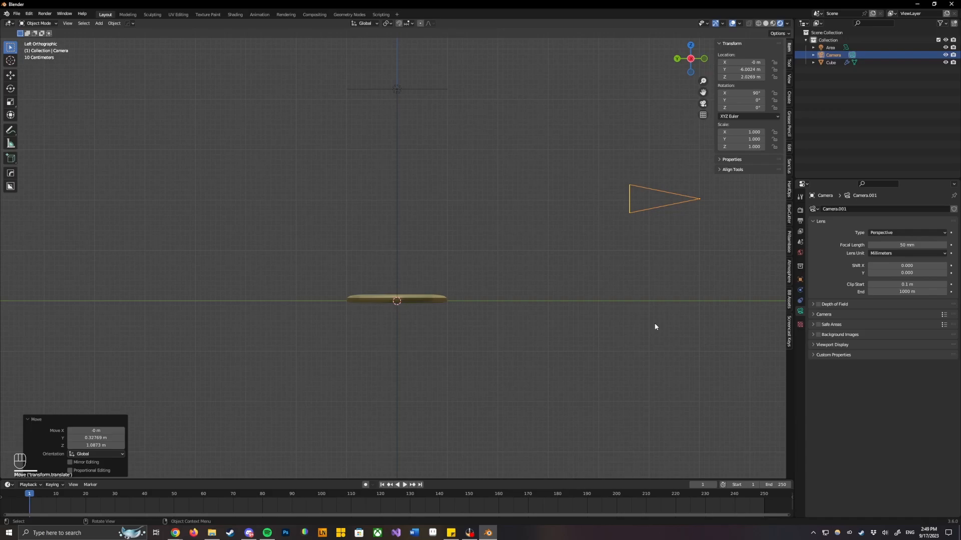
key(r)
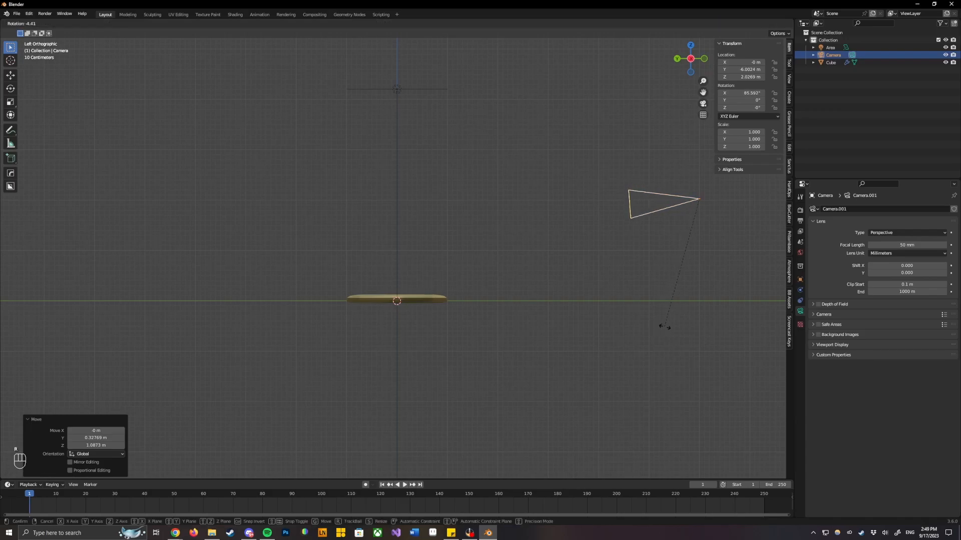
click(699, 330)
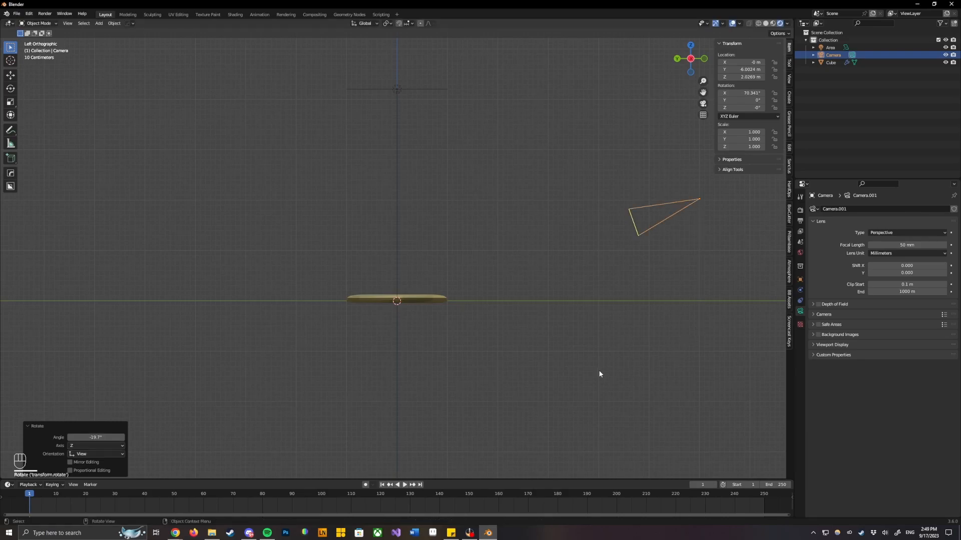
click(623, 376)
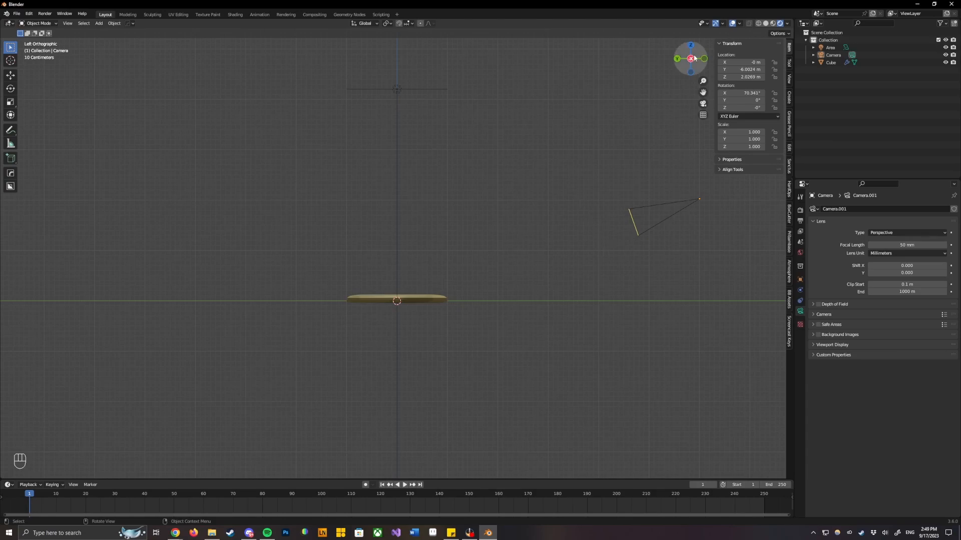
drag(695, 58, 644, 283)
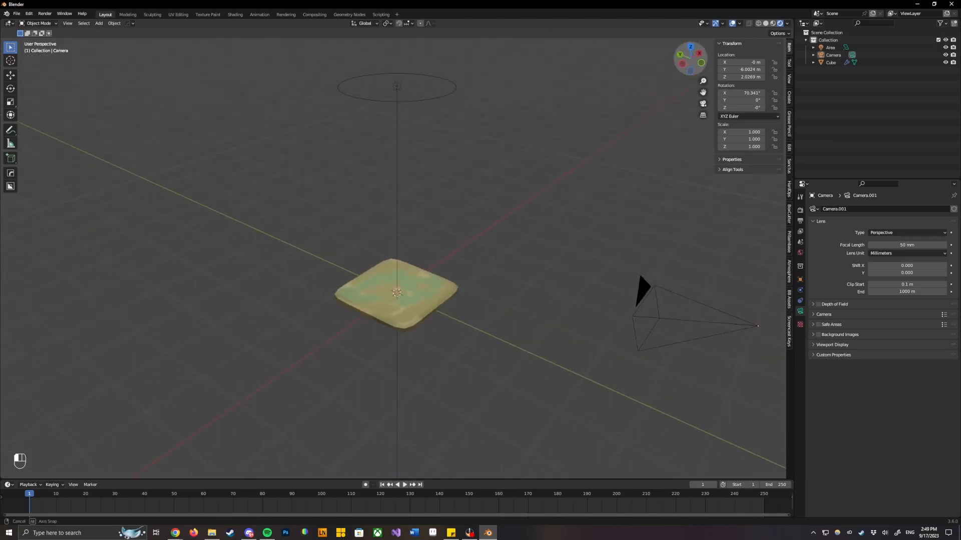
click(742, 325)
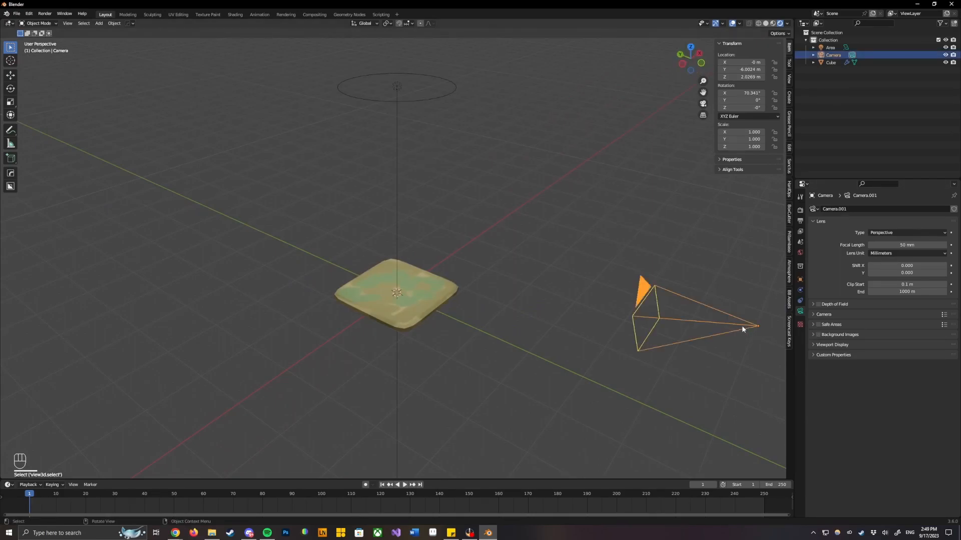
key(r)
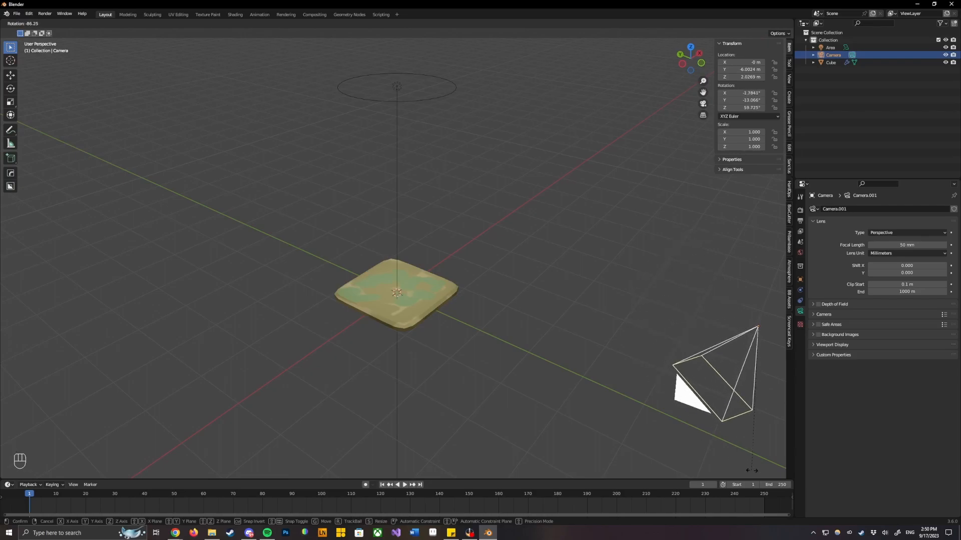
right_click(644, 256)
click(651, 235)
While looking through the camera, move it to about X -0.09 m, Y -5.86 m, Z 2.43 m to frame the slab lower.
click(703, 103)
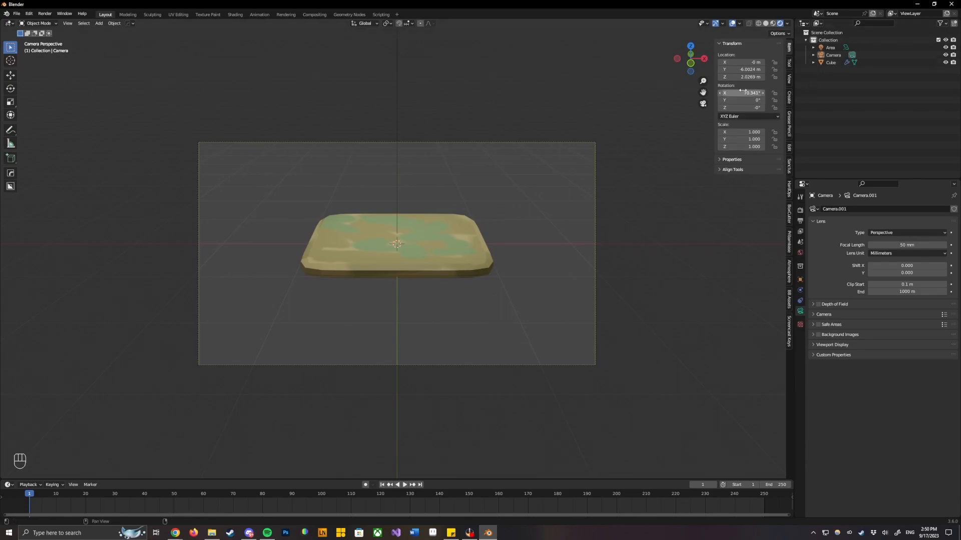
click(834, 56)
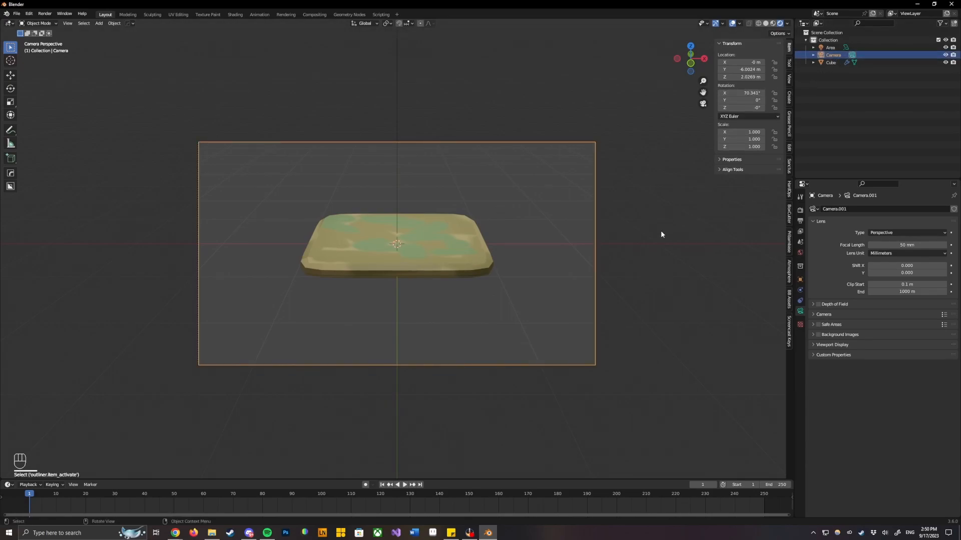
key(g)
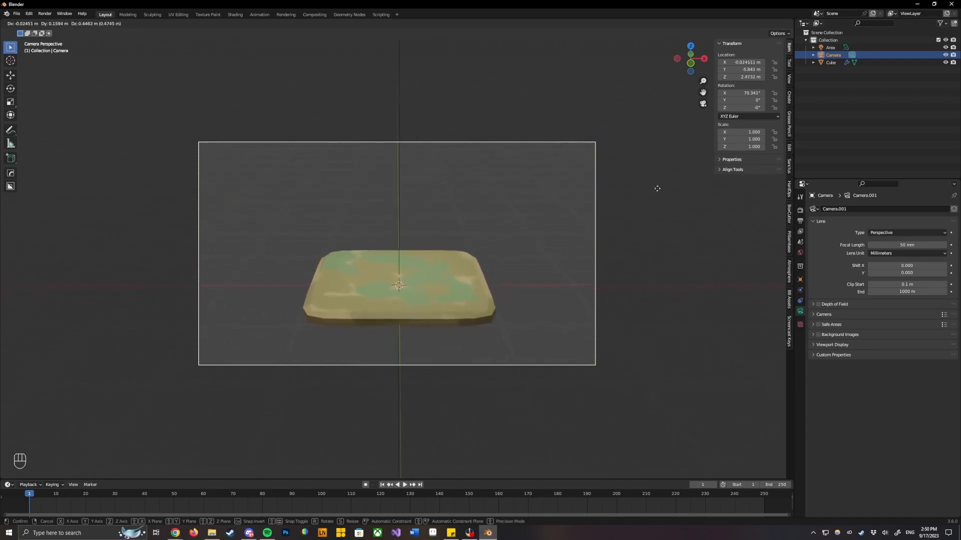
click(650, 189)
click(744, 247)
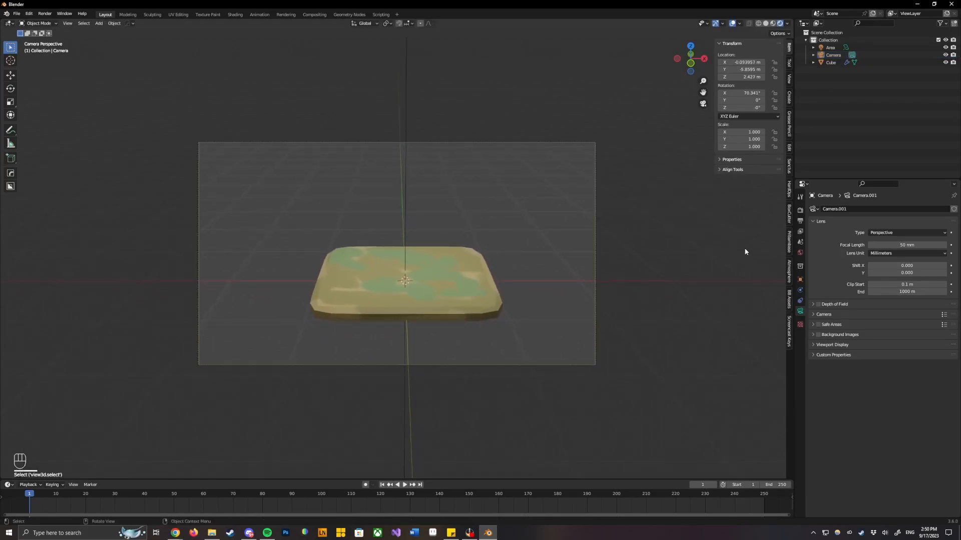
Find the Film transparency option by filtering the render properties for "trans", enable Transparent and clear the filter.
click(801, 212)
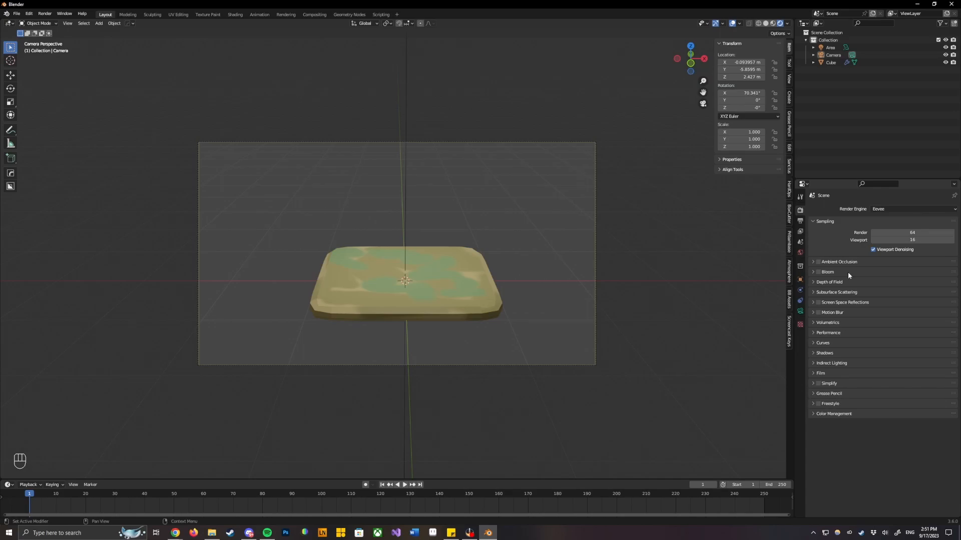
click(877, 184)
text(trans)
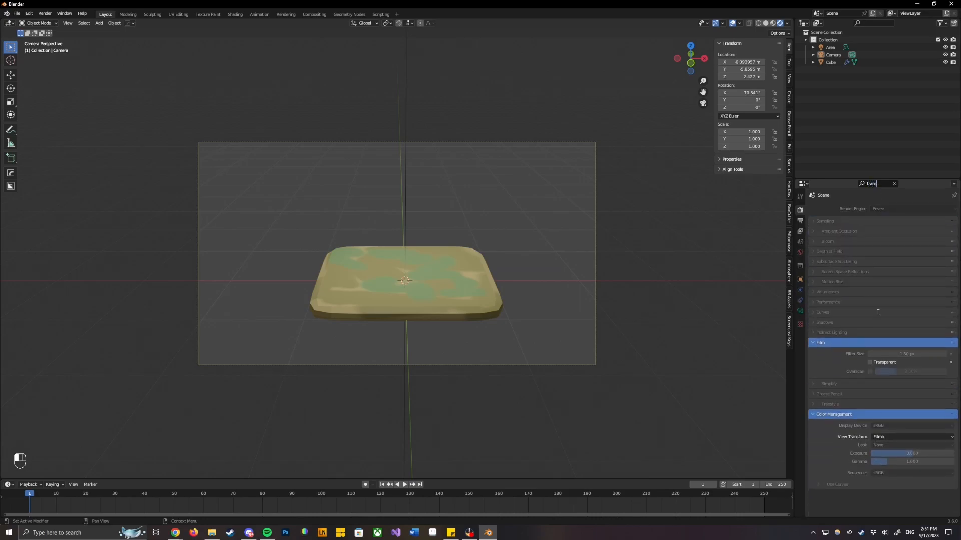
click(821, 344)
click(869, 363)
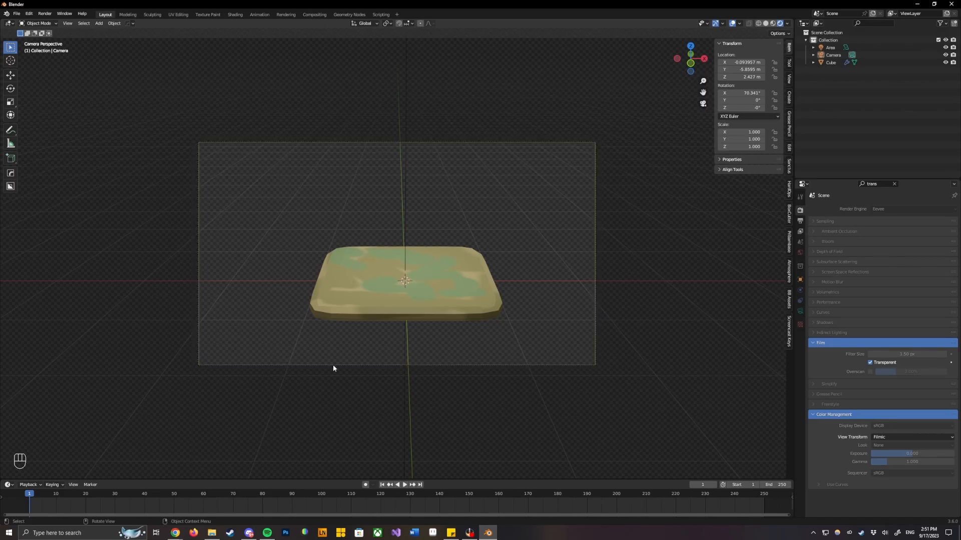
click(894, 184)
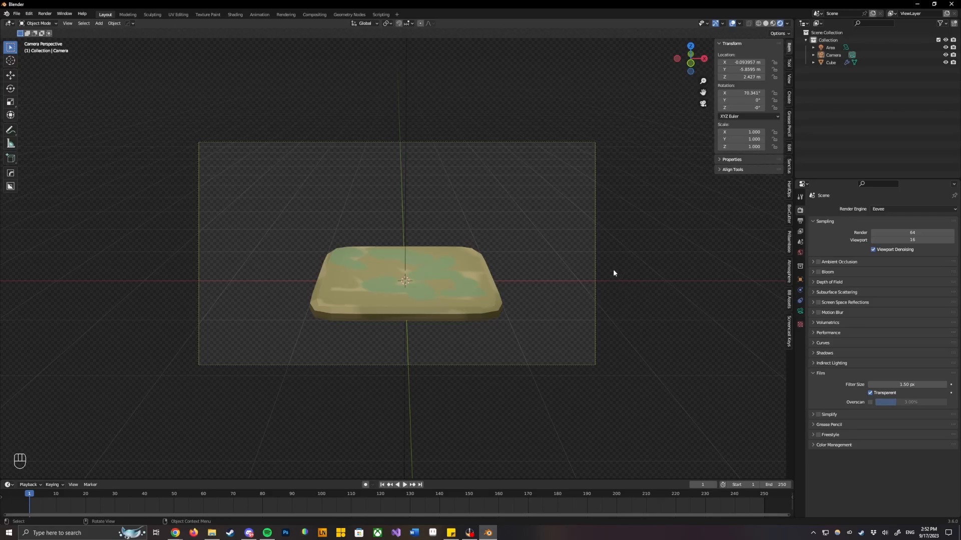
Leave the camera view, select the camera and show its lens properties.
middle_drag(437, 183, 451, 231)
click(588, 255)
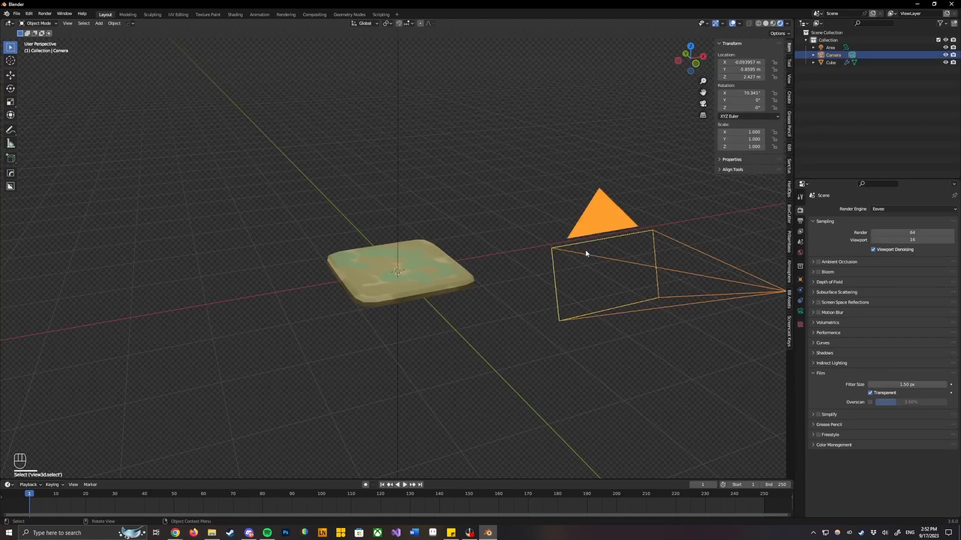
click(851, 55)
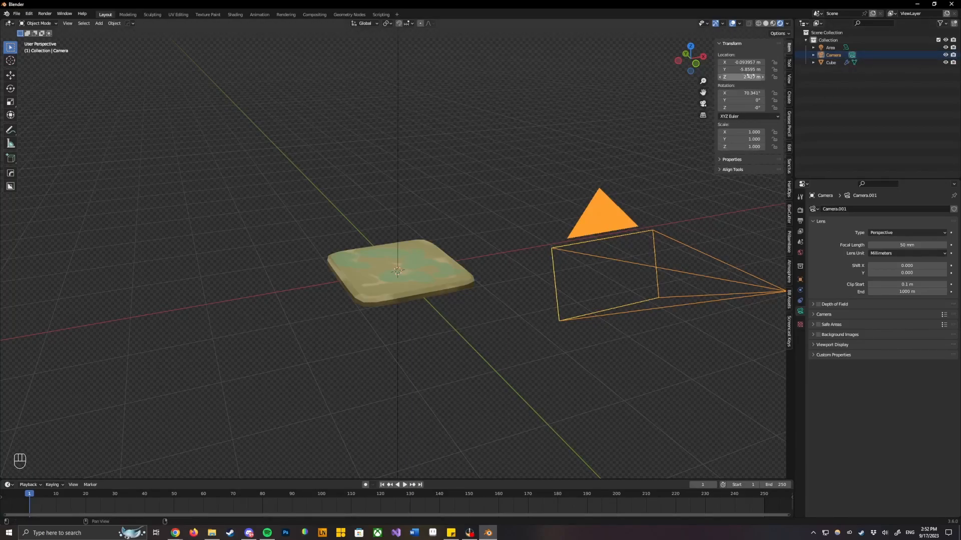
Add a second camera at the scene origin.
click(450, 365)
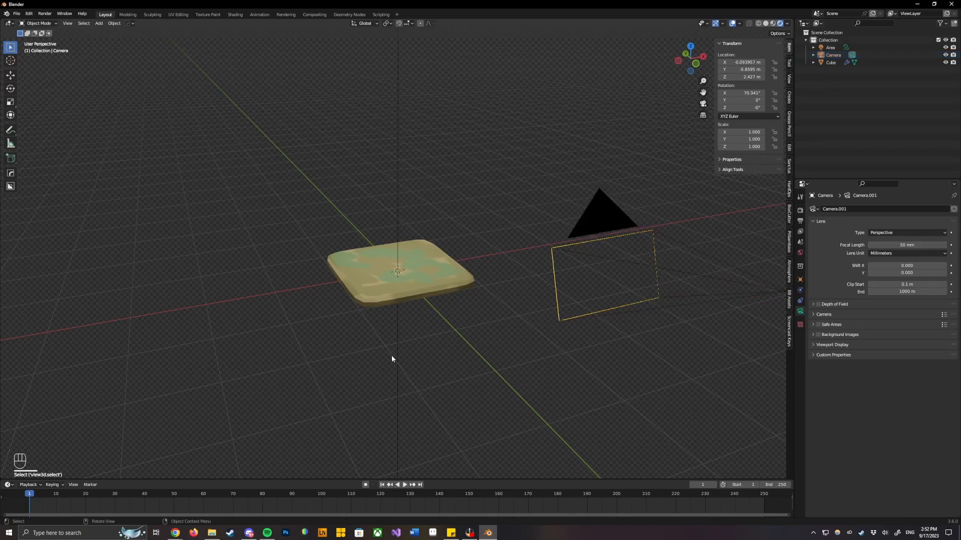
key(shift)
key(shift+a)
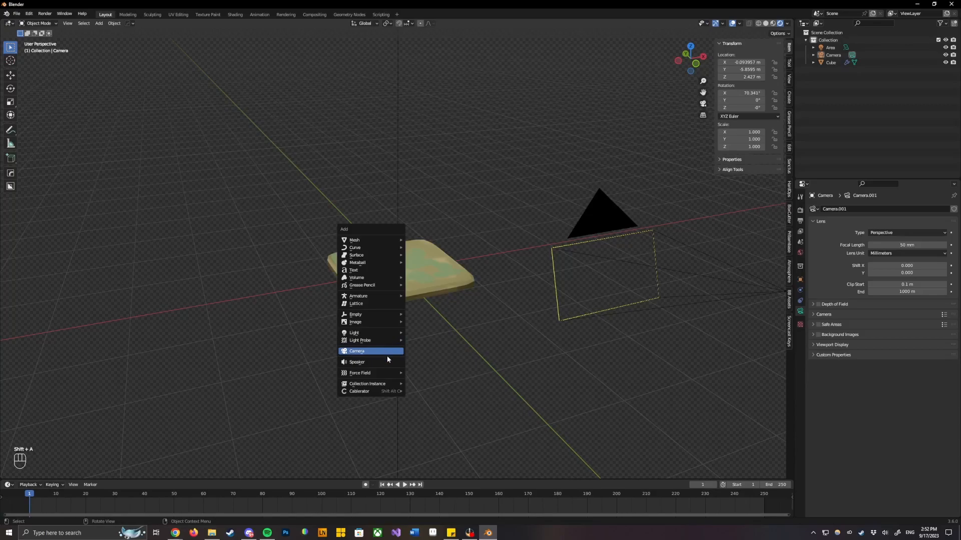
click(387, 351)
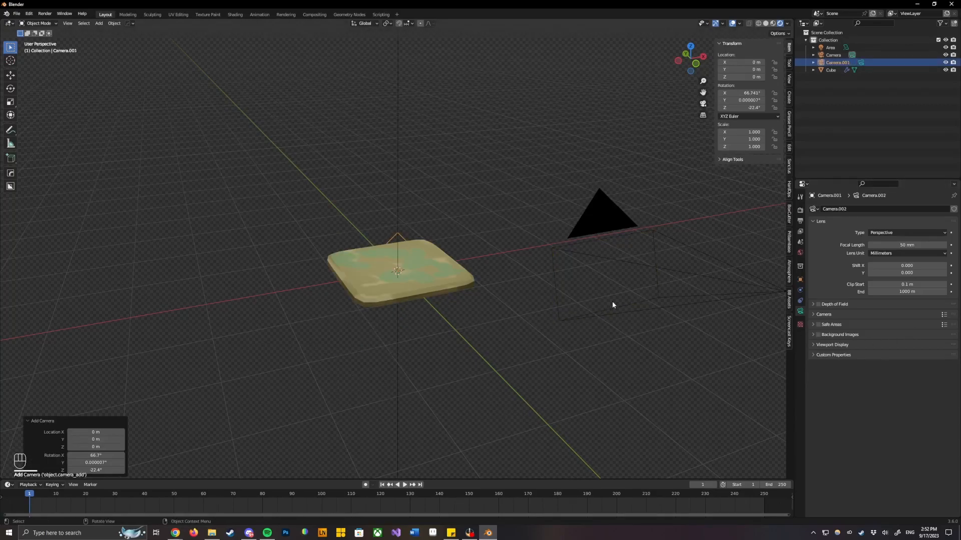
key(g)
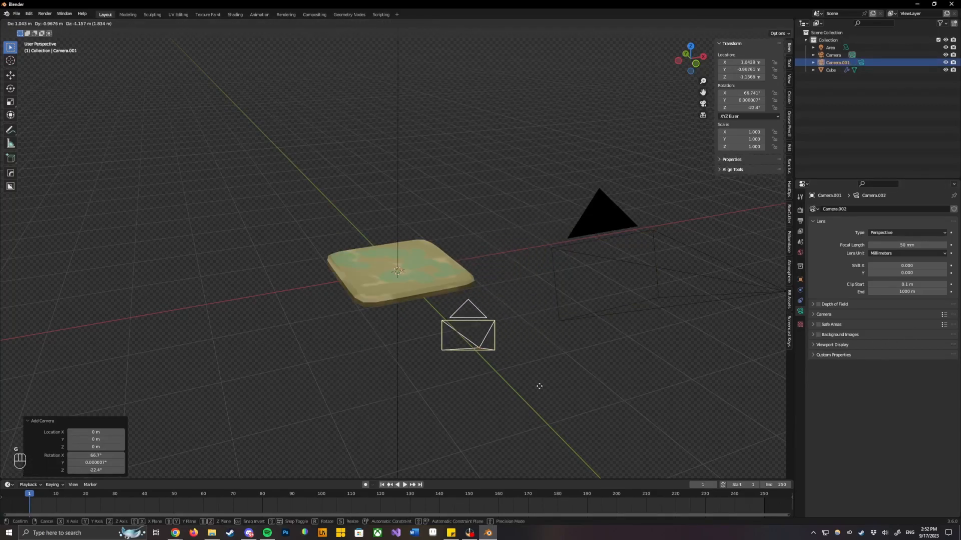
right_click(531, 361)
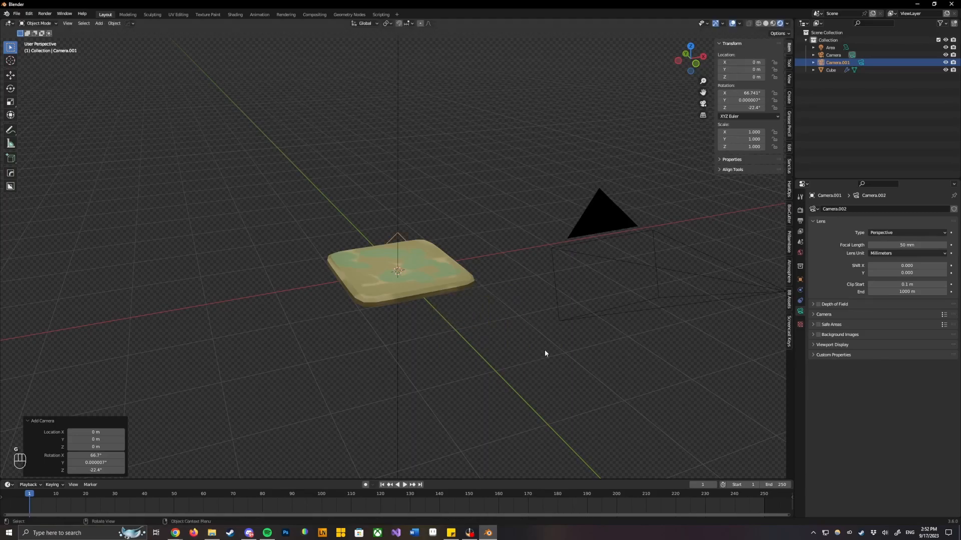
Move the second camera away from the slab and raise it, to about X -1.58 m, Y -4.50 m, Z 1.24 m.
click(692, 45)
key(g)
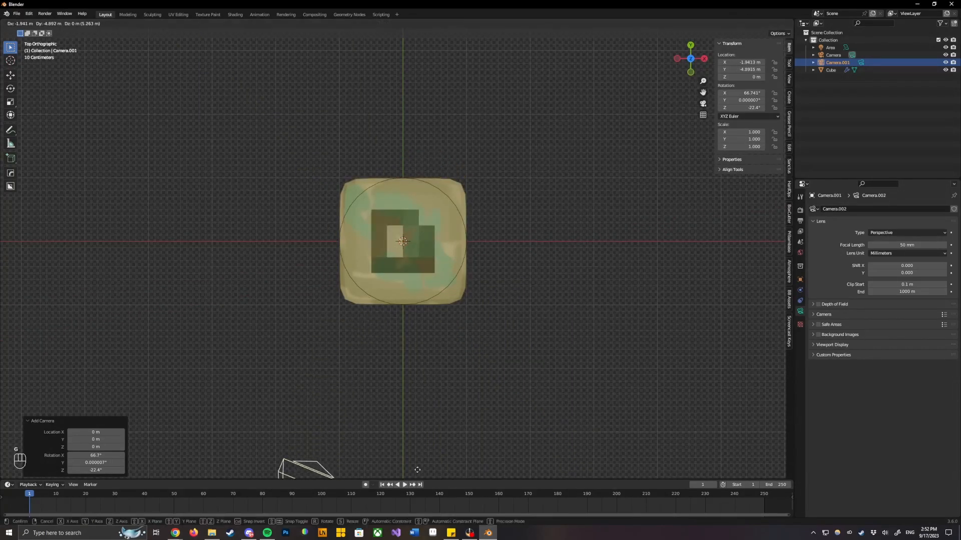
click(425, 437)
middle_drag(425, 437, 633, 375)
key(g)
click(646, 234)
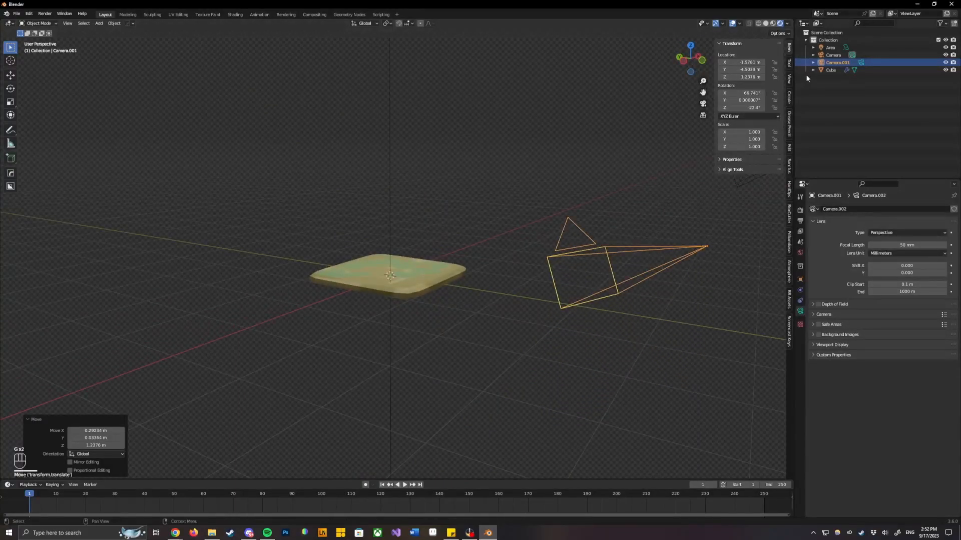
click(730, 211)
click(635, 285)
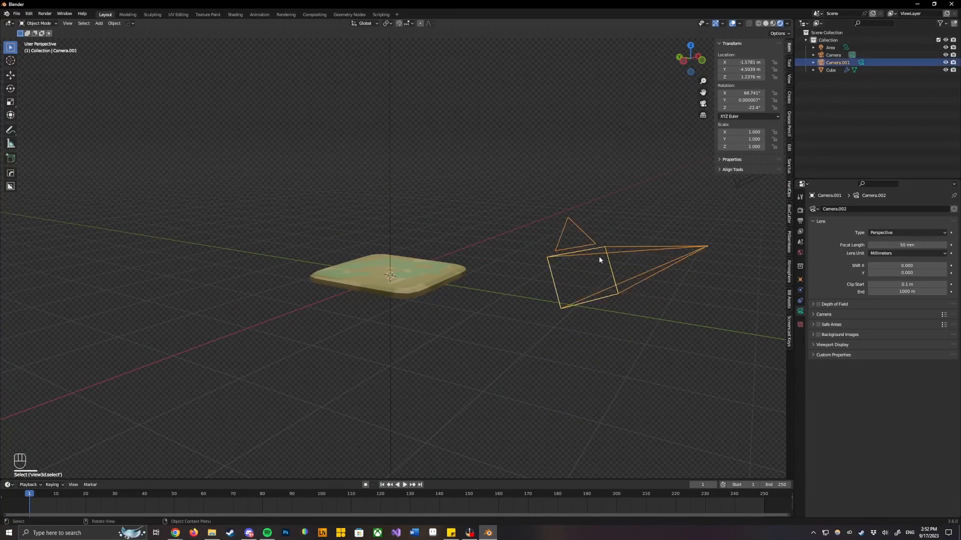
Make the second camera the active one, look through it and move it to about X -1.72 m, Y -4.14 m, Z 1.89 m to frame the slab.
click(861, 62)
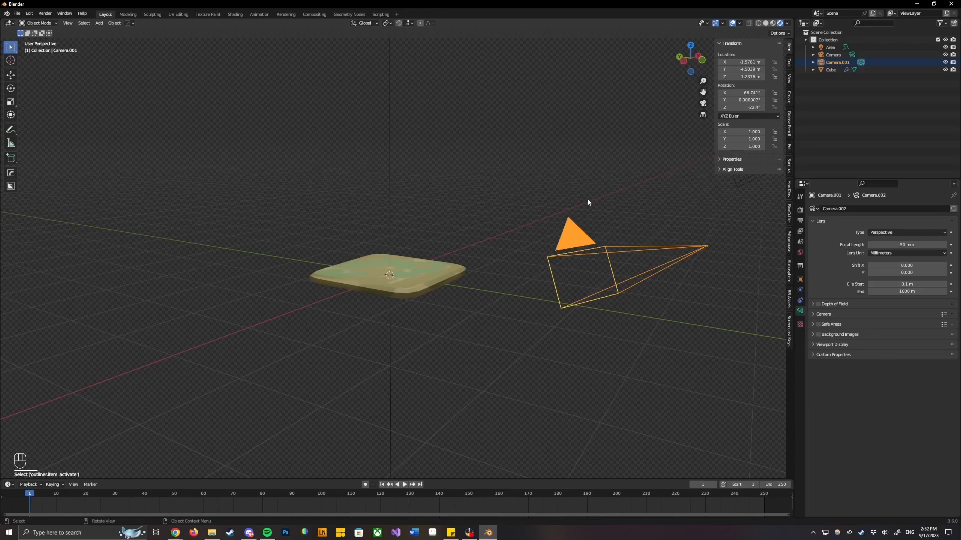
click(703, 104)
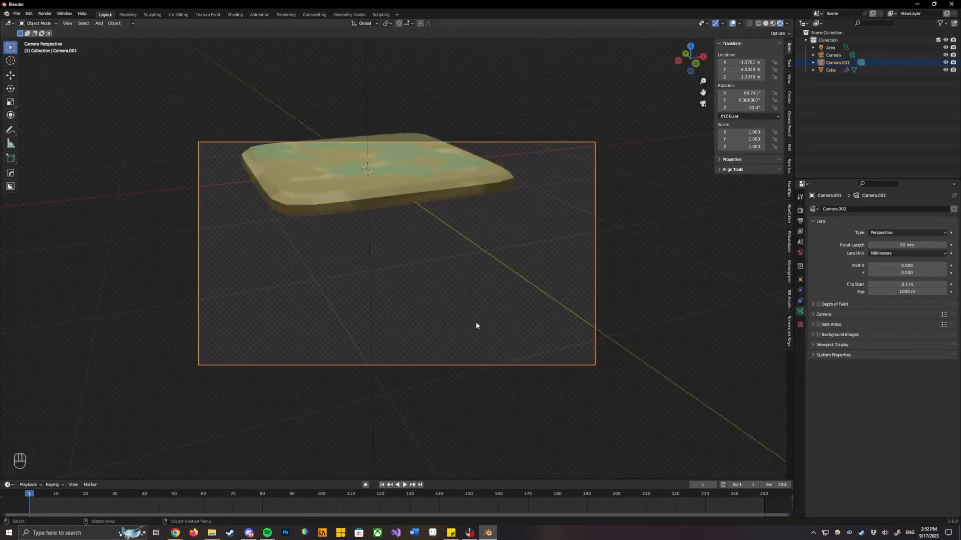
key(g)
click(466, 253)
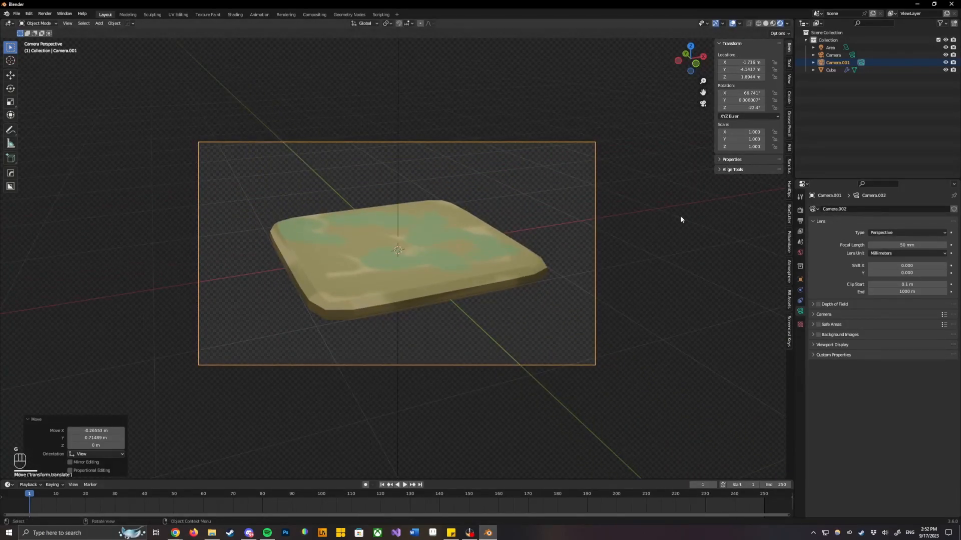
Leave the camera view and delete the second camera.
click(704, 104)
click(584, 302)
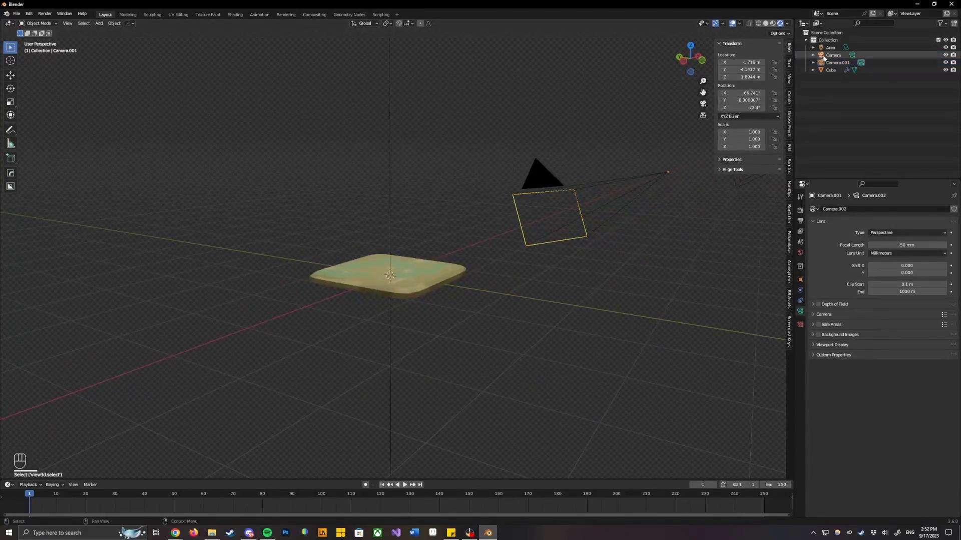
click(837, 63)
key(Delete)
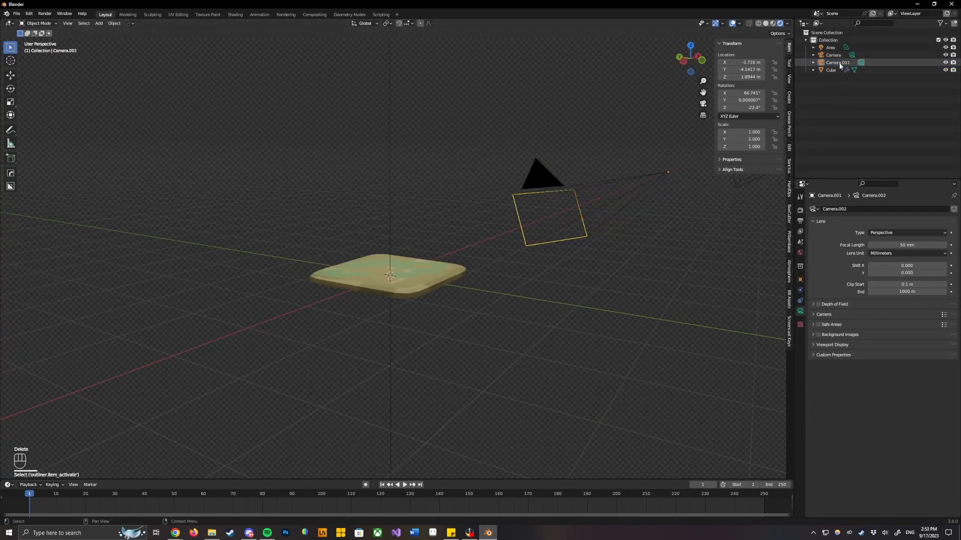
key(Delete)
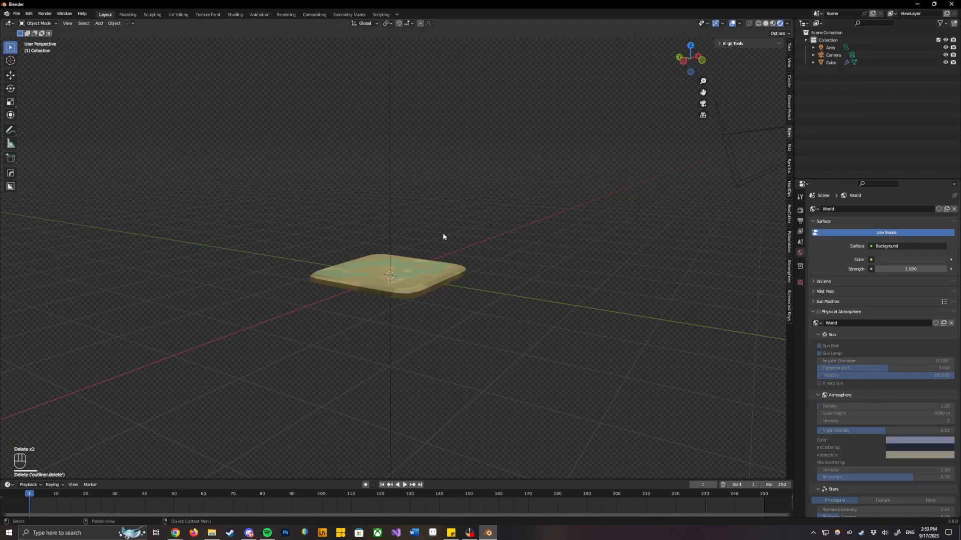
Select the original camera and make it the active scene camera again.
click(843, 55)
mouse_move(571, 287)
middle_down()
mouse_move(584, 286)
mouse_move(557, 291)
middle_up()
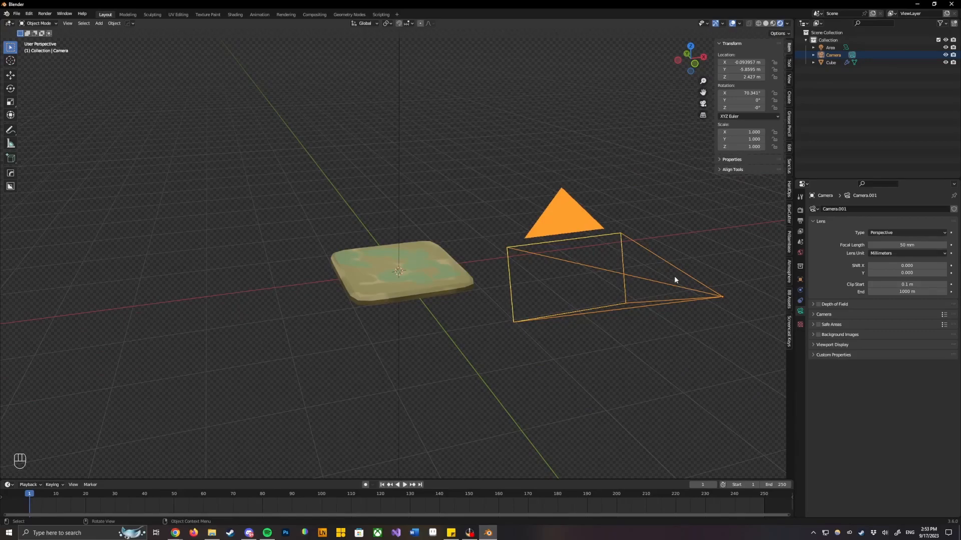
click(851, 56)
click(882, 171)
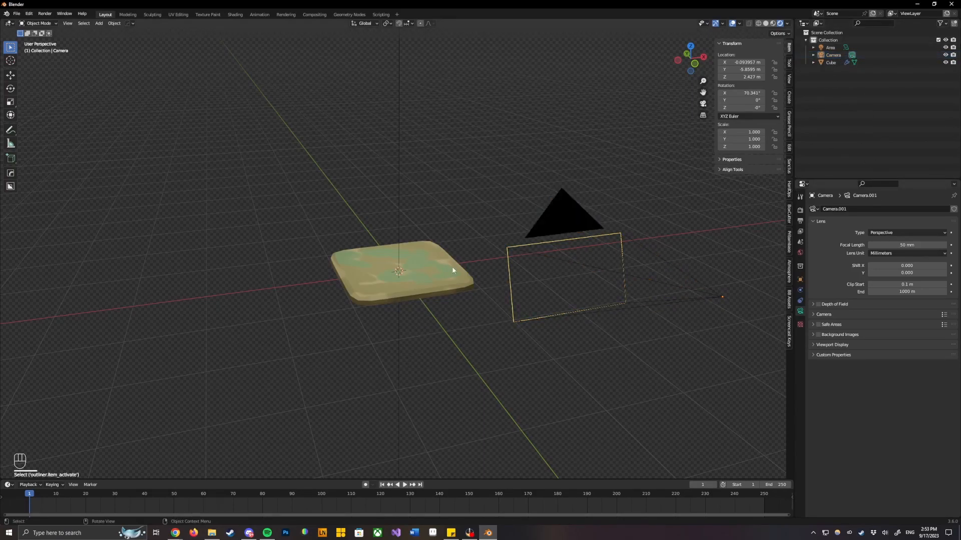
click(509, 246)
click(431, 175)
Render a still image through the camera, examine the whole frame of the result and close the render window.
click(50, 16)
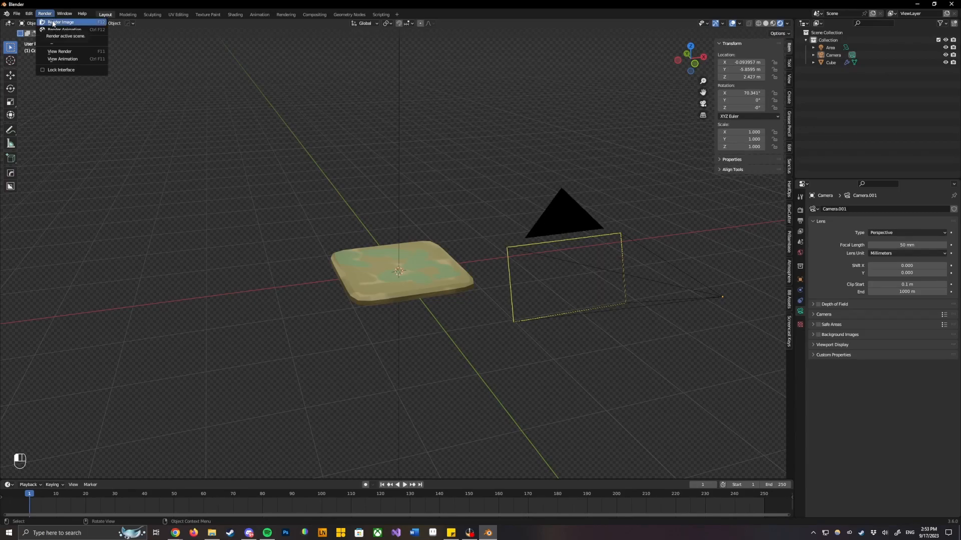
click(53, 23)
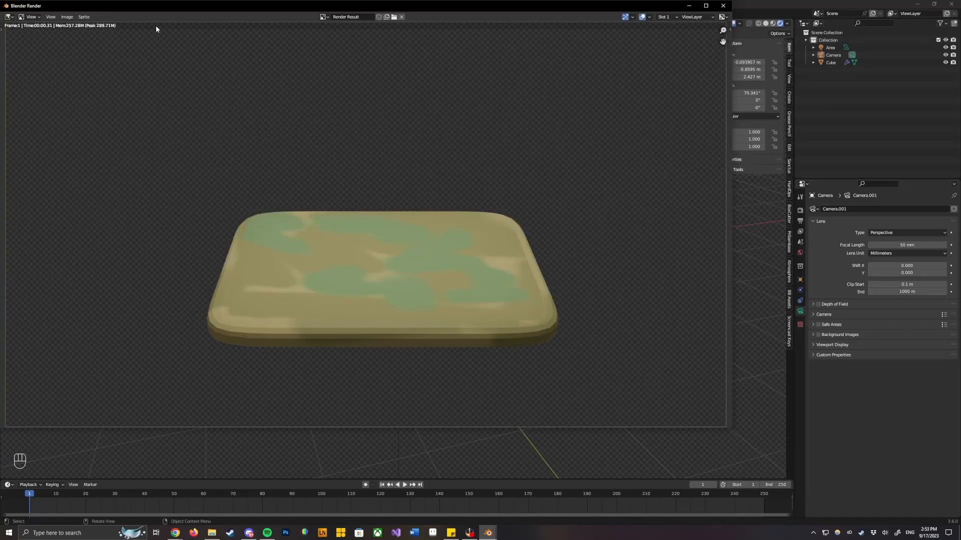
drag(174, 2, 240, 32)
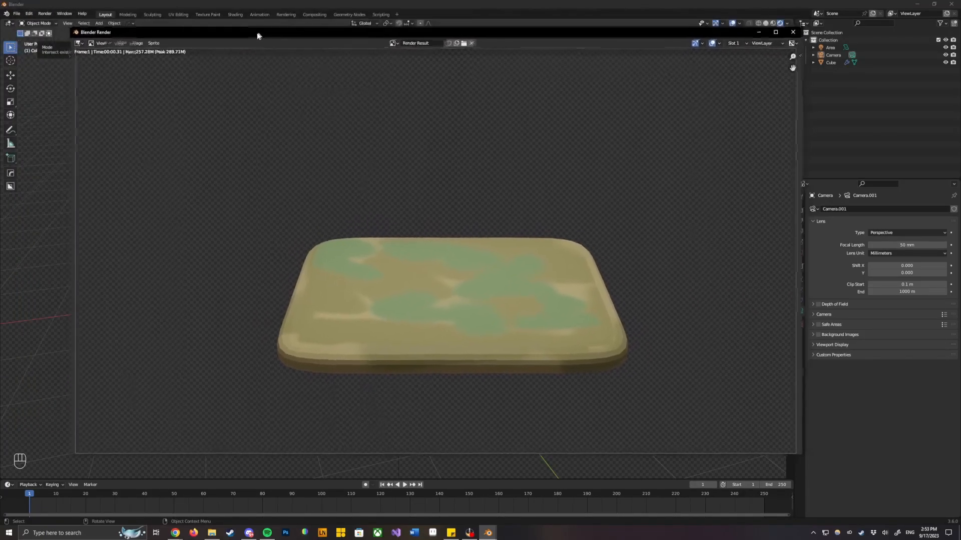
scroll(447, 307, down, 5)
scroll(452, 306, up, 3)
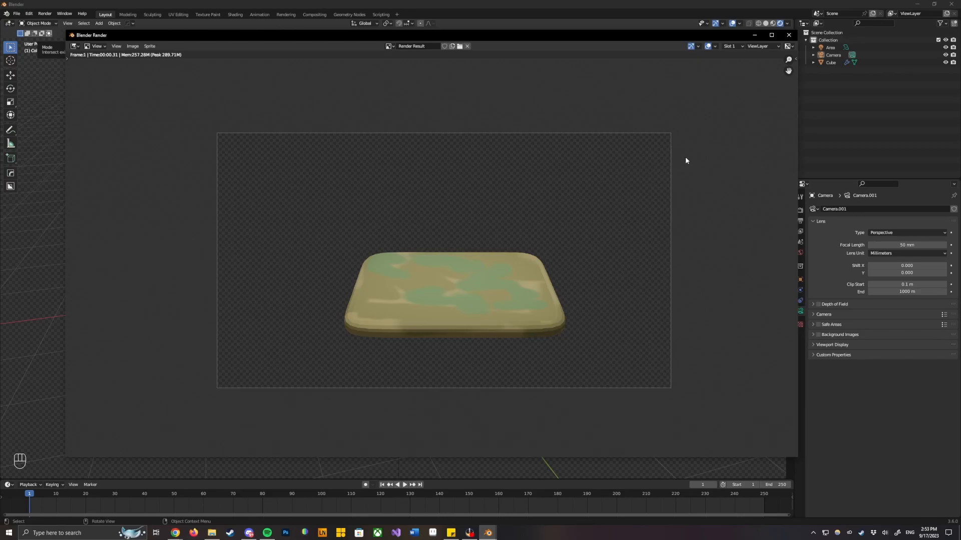
click(790, 37)
click(789, 35)
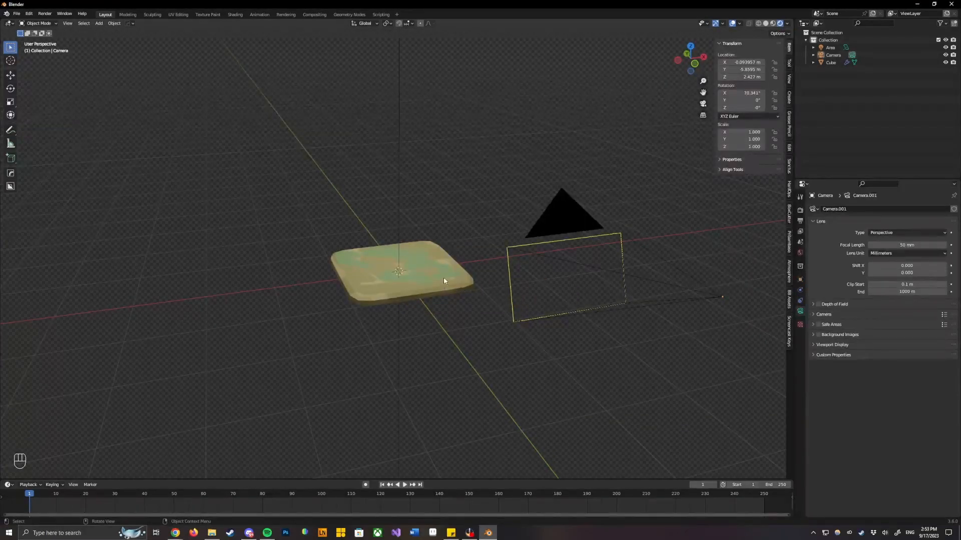
Set the slab's Subdivision modifier render level to 3, render a test image and close it.
click(444, 275)
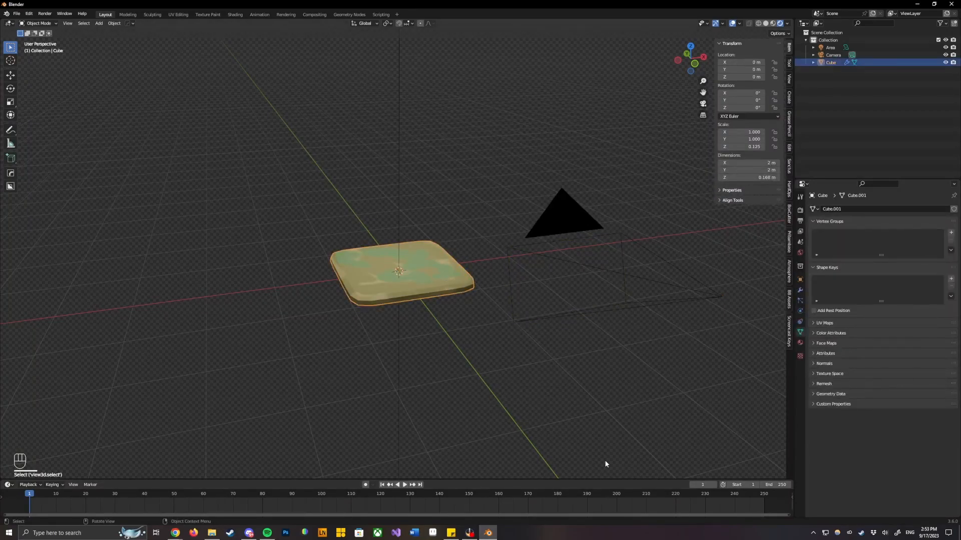
click(801, 292)
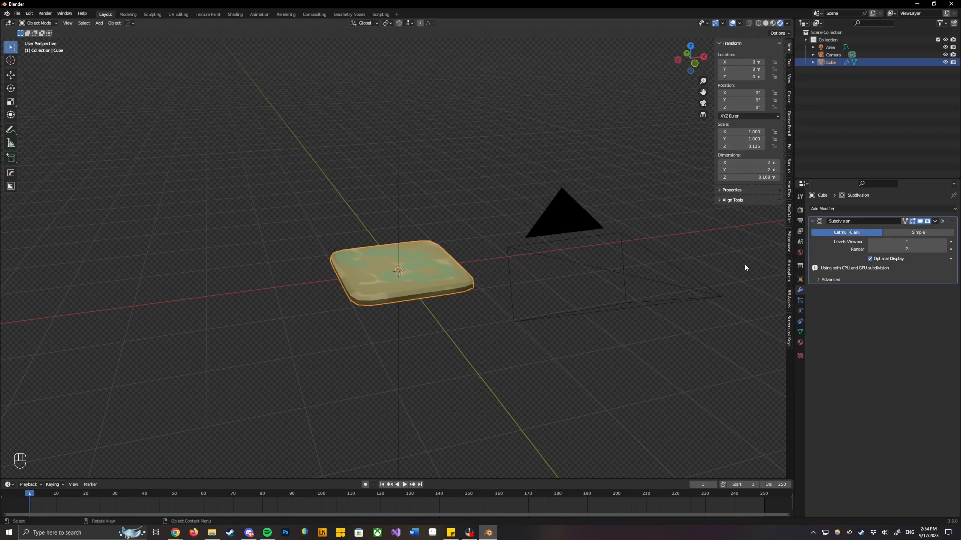
click(944, 250)
click(45, 14)
click(57, 22)
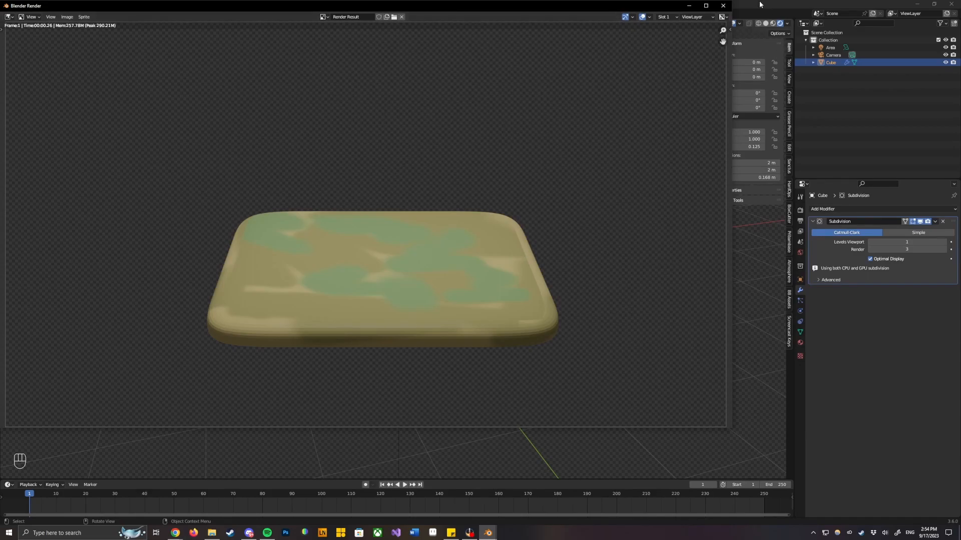
click(722, 5)
Raise the slab's Subdivision render level to 4, render again and inspect the slab's edges up close before closing the result.
click(943, 249)
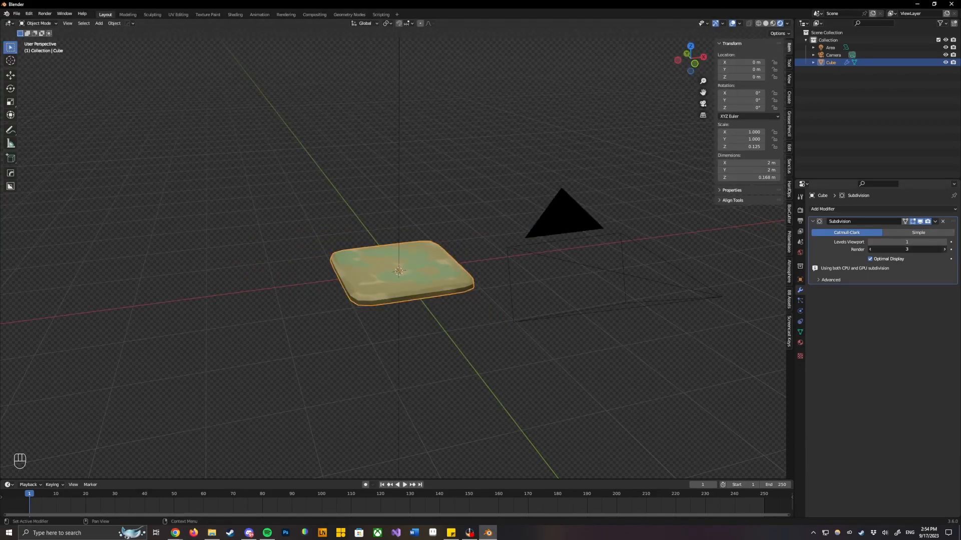
click(45, 14)
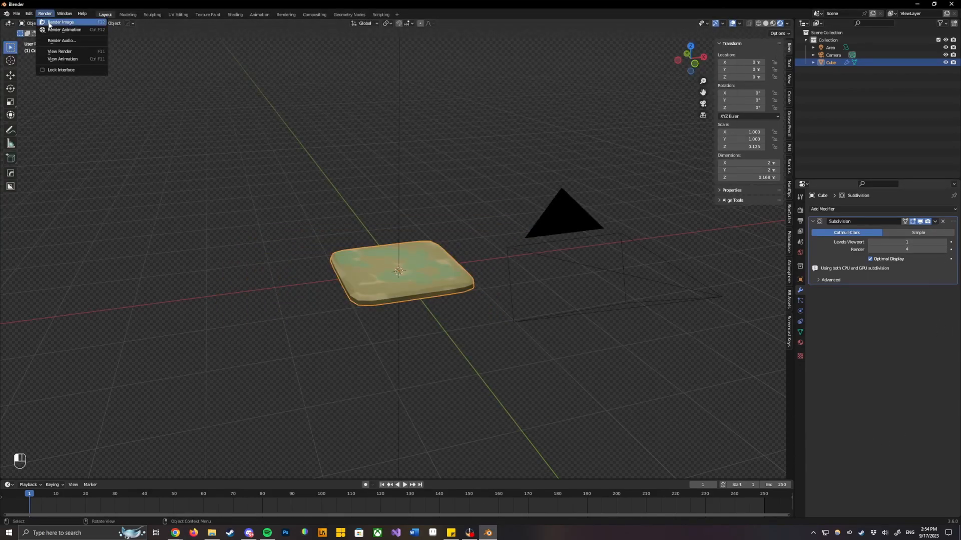
click(58, 22)
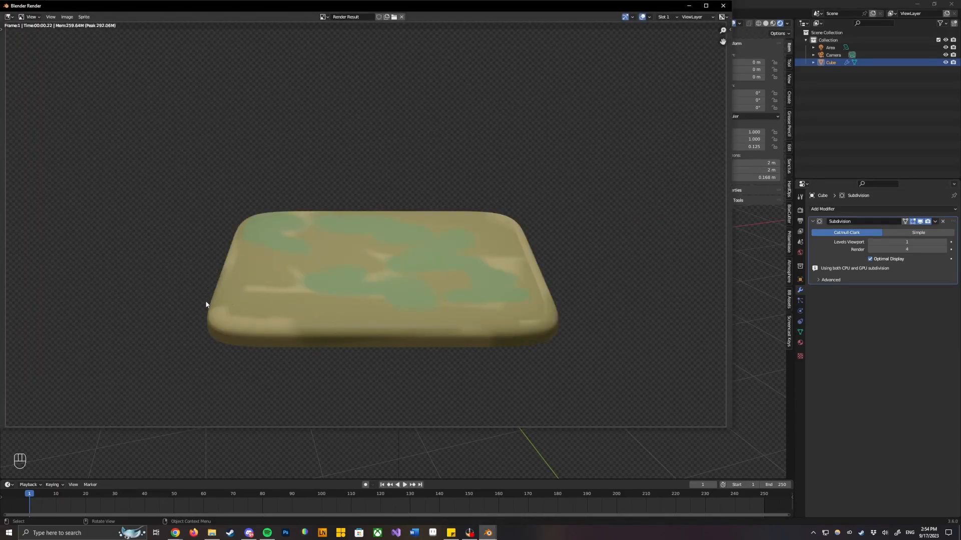
scroll(547, 329, up, 5)
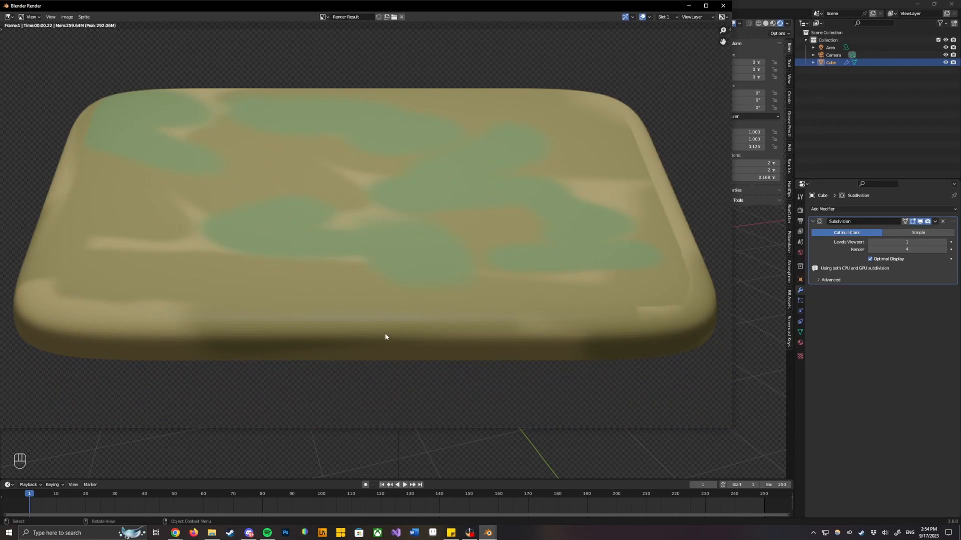
click(723, 6)
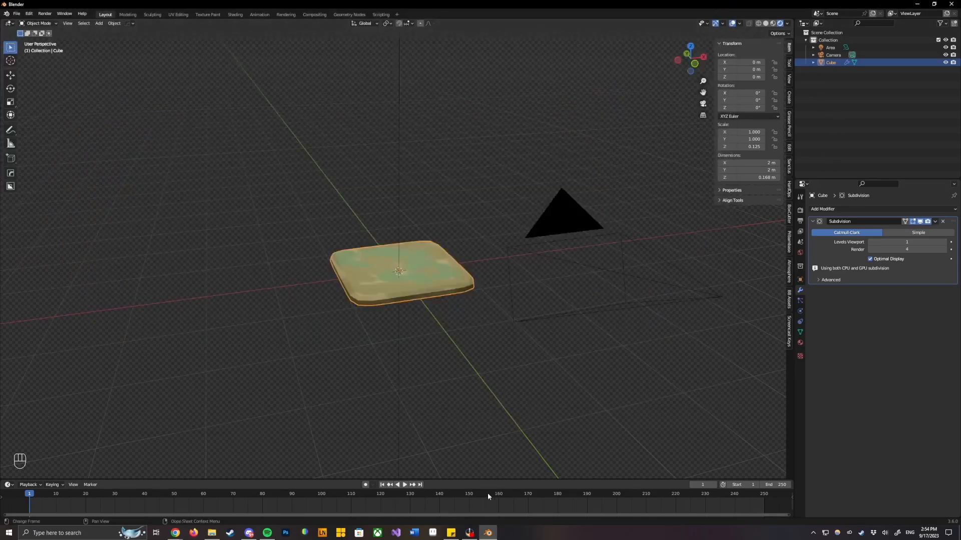
Apply Shade Smooth to the slab and check its surface up close.
right_click(453, 288)
click(451, 287)
right_click(429, 263)
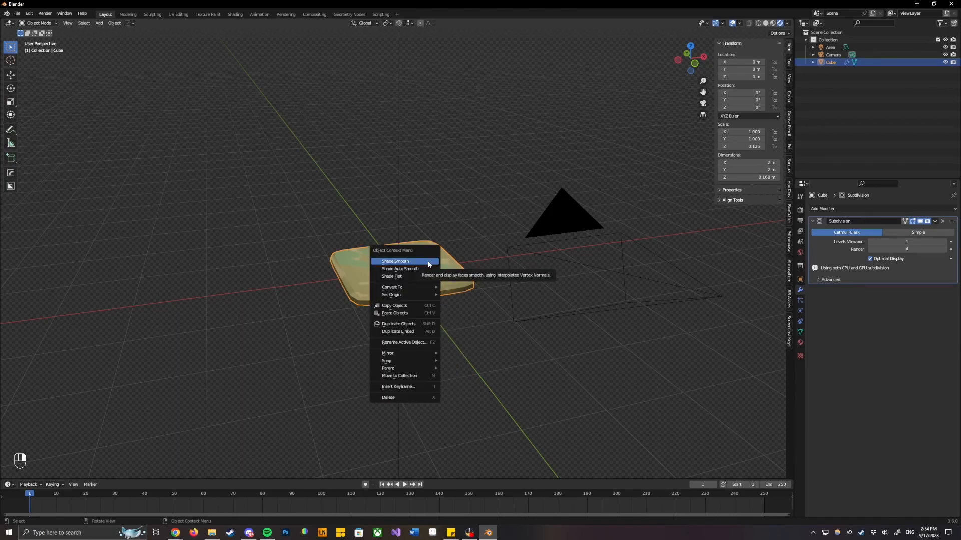
click(429, 264)
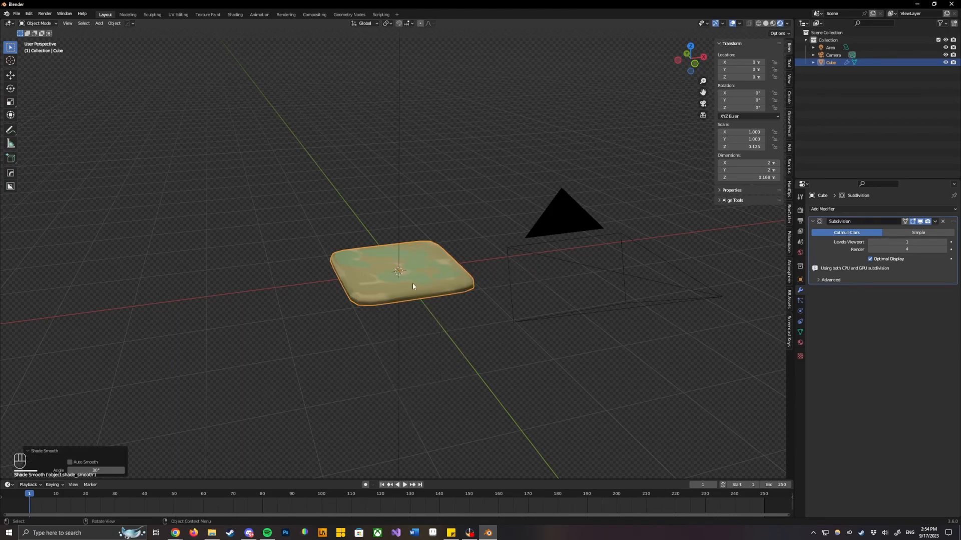
scroll(391, 288, up, 7)
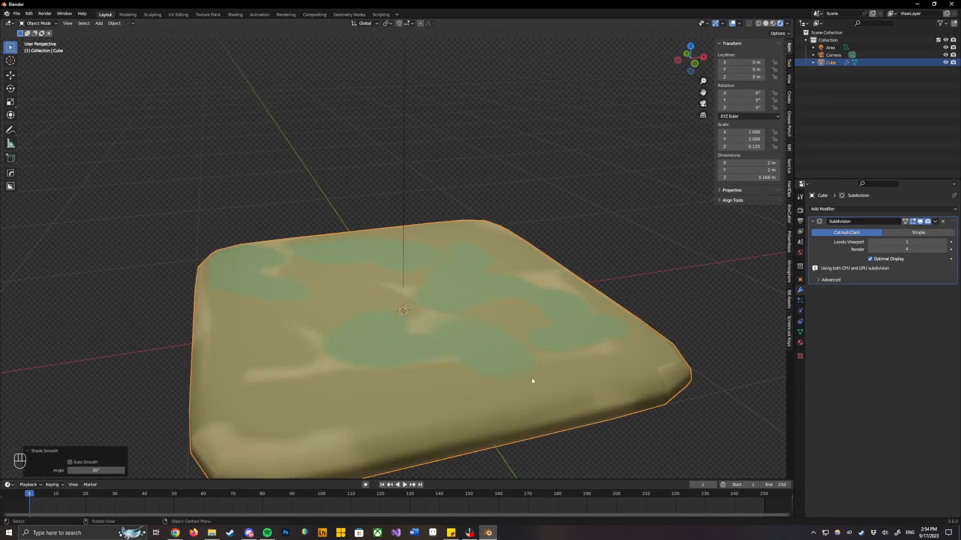
scroll(375, 339, down, 5)
Render the smooth-shaded slab and examine the edges and surface of the result at different magnifications.
click(45, 14)
click(55, 22)
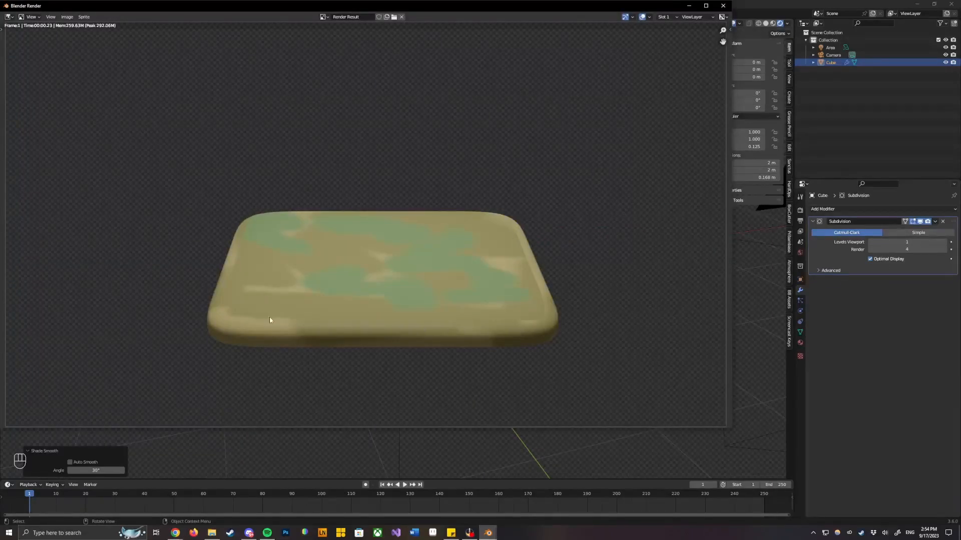
scroll(215, 344, up, 5)
scroll(298, 350, down, 2)
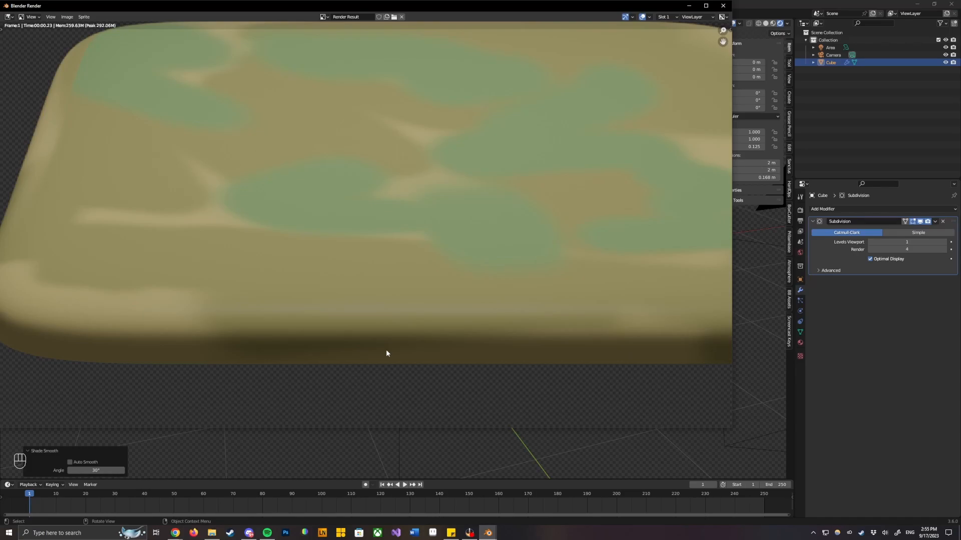
scroll(385, 349, down, 4)
scroll(368, 293, up, 1)
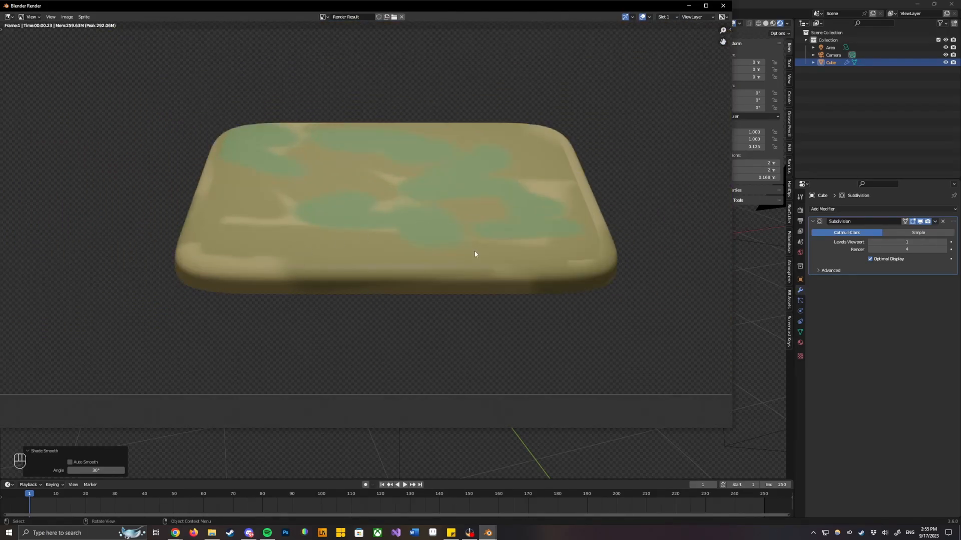
Set the Subdivision modifier's render level to 3, render the slab and close the result.
click(722, 5)
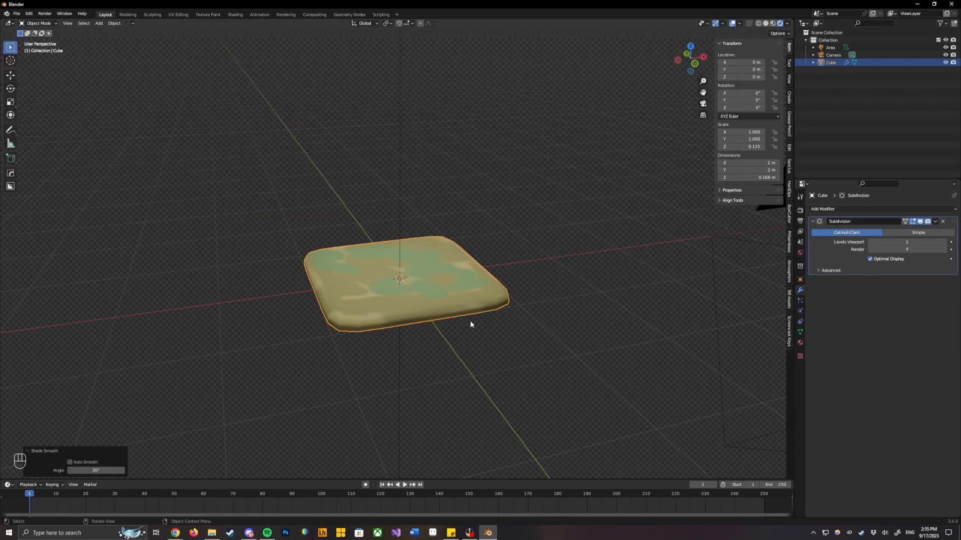
click(404, 341)
click(871, 249)
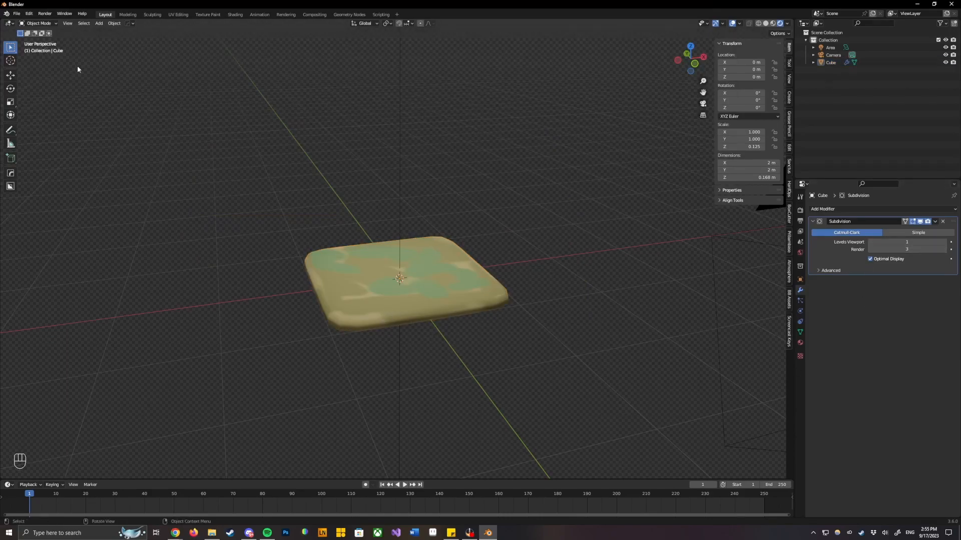
click(54, 13)
click(50, 23)
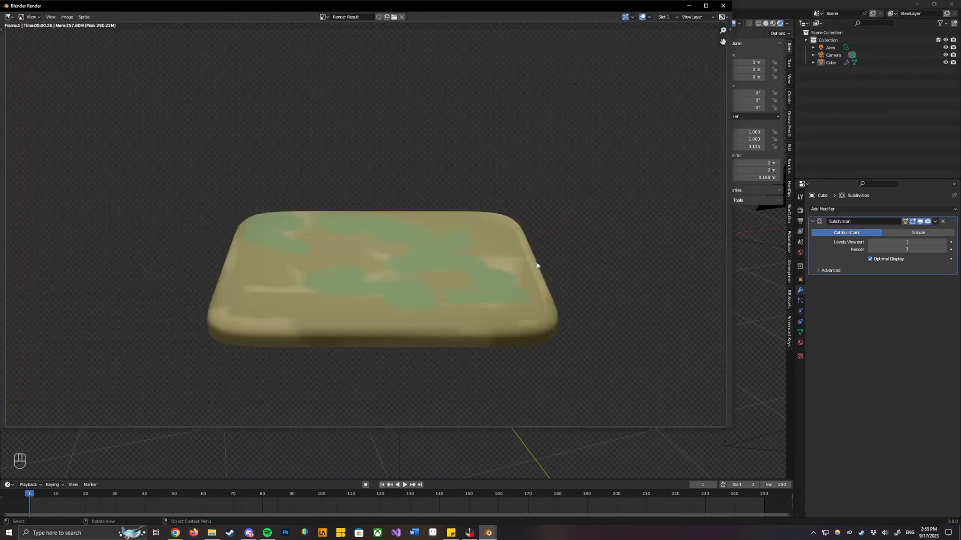
click(723, 5)
Lower the Subdivision modifier's render level to 2, render the slab again and close the result.
click(871, 249)
click(44, 14)
click(50, 22)
click(723, 6)
click(488, 301)
right_click(418, 279)
click(544, 254)
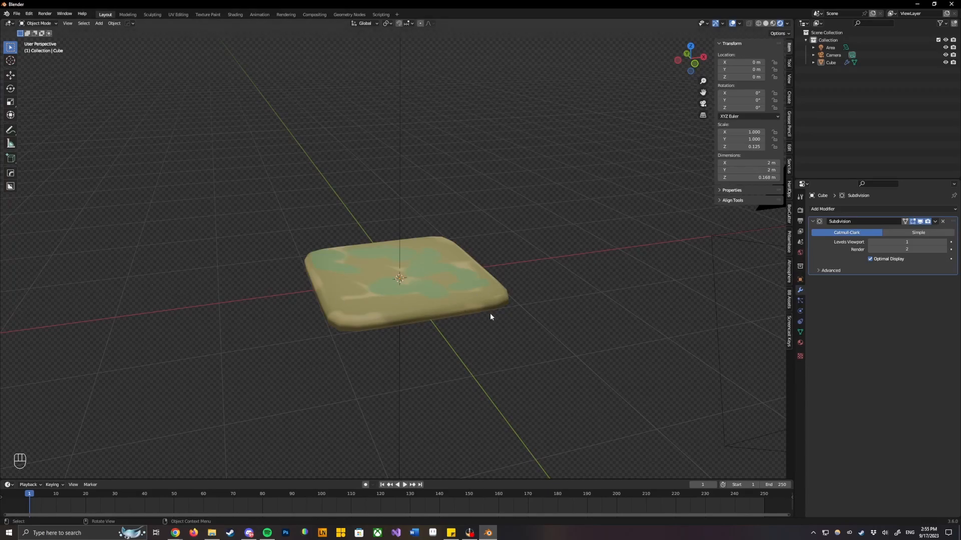
right_click(445, 298)
click(445, 276)
click(447, 283)
right_click(448, 286)
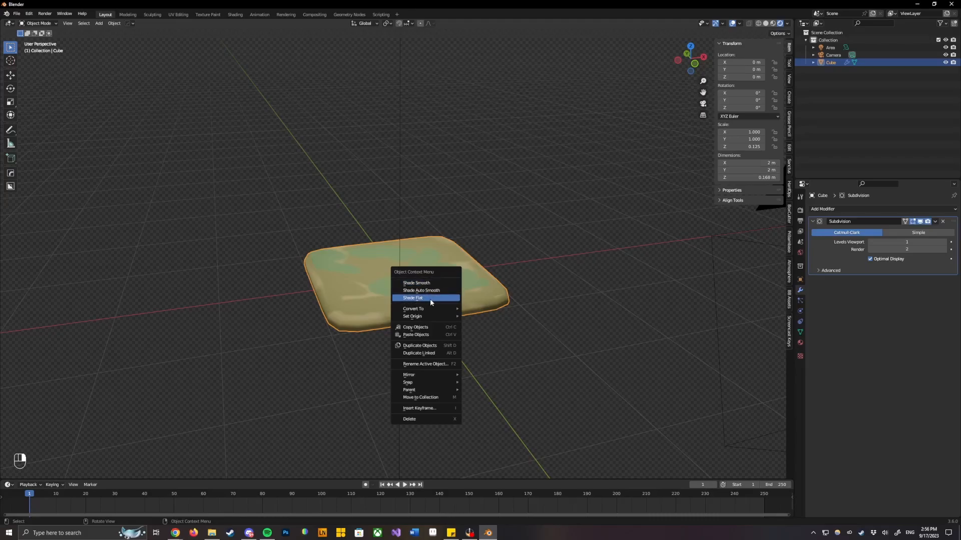
mouse_move(444, 312)
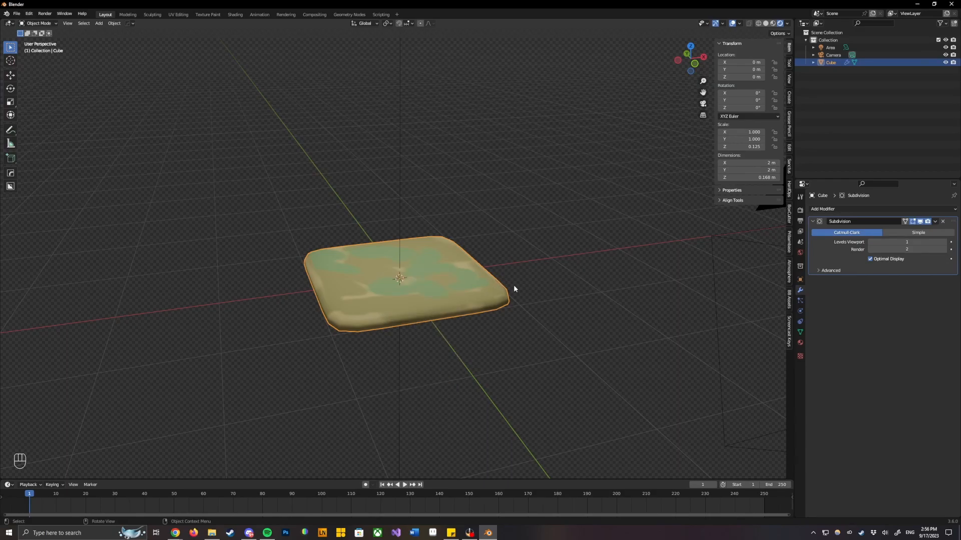
click(461, 289)
click(468, 319)
click(472, 306)
click(505, 337)
Apply the slab's Subdivision modifier to its mesh.
click(472, 305)
click(936, 222)
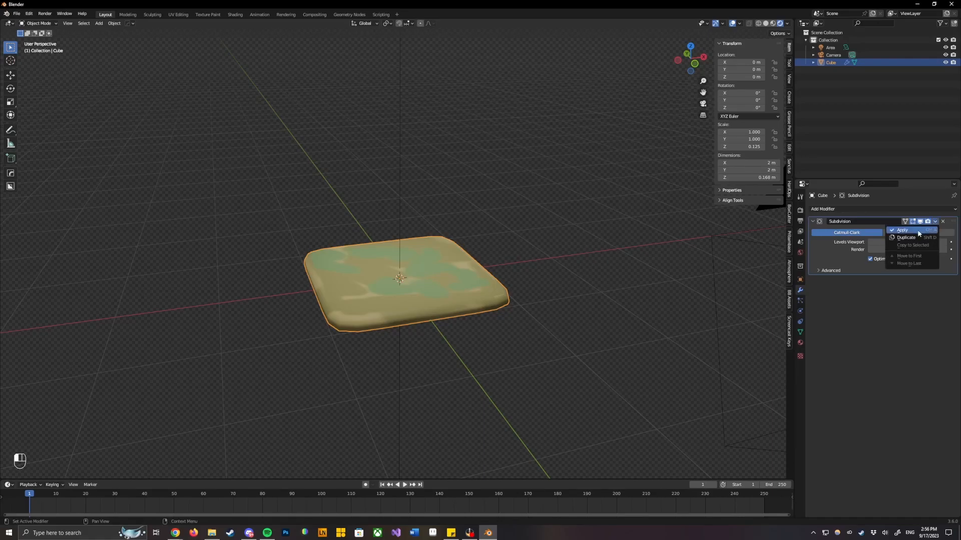
click(903, 230)
click(386, 336)
click(392, 297)
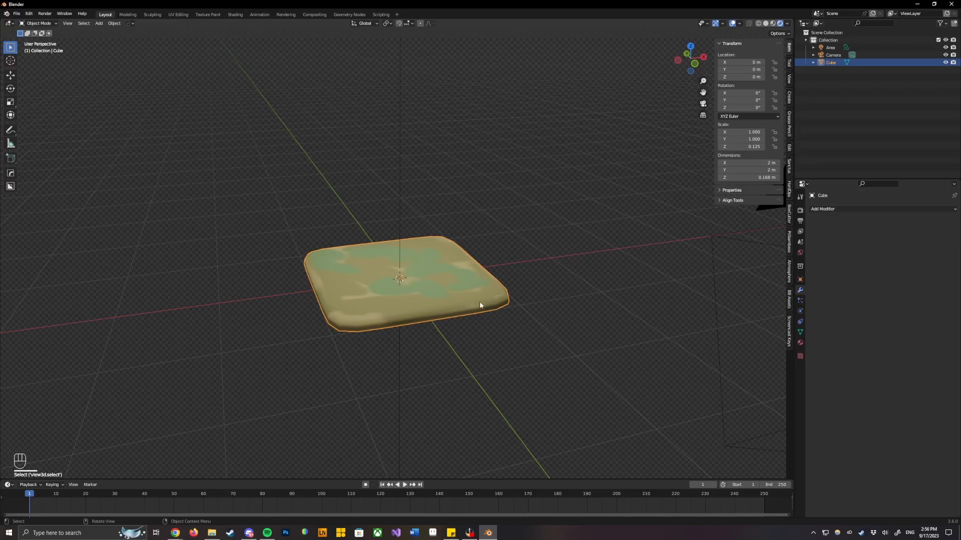
Add a Bevel modifier to the slab and inspect its edges in solid viewport shading.
click(827, 210)
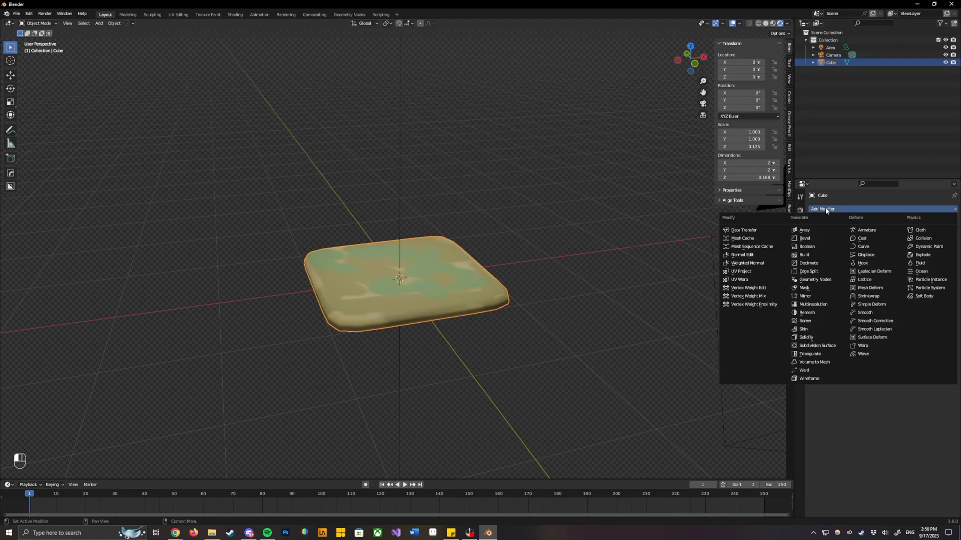
click(570, 269)
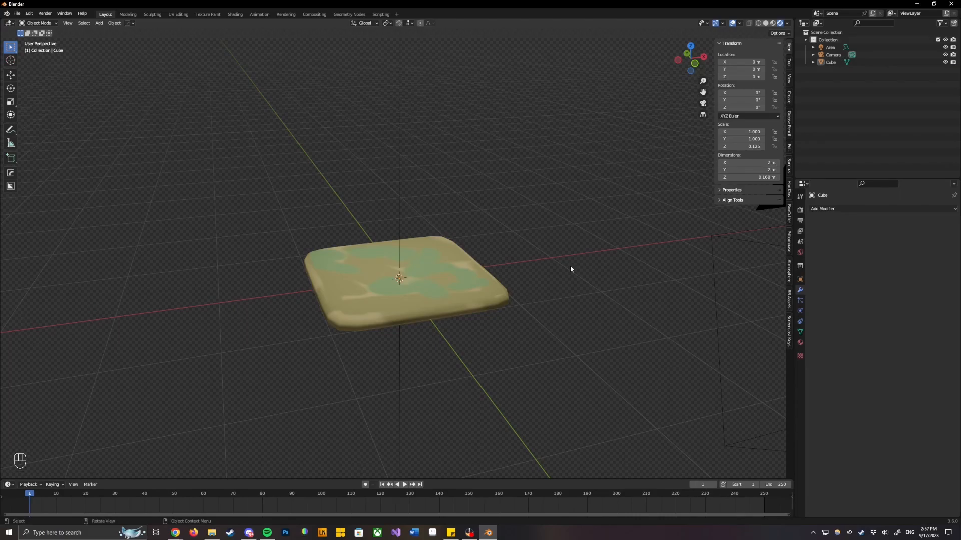
click(832, 208)
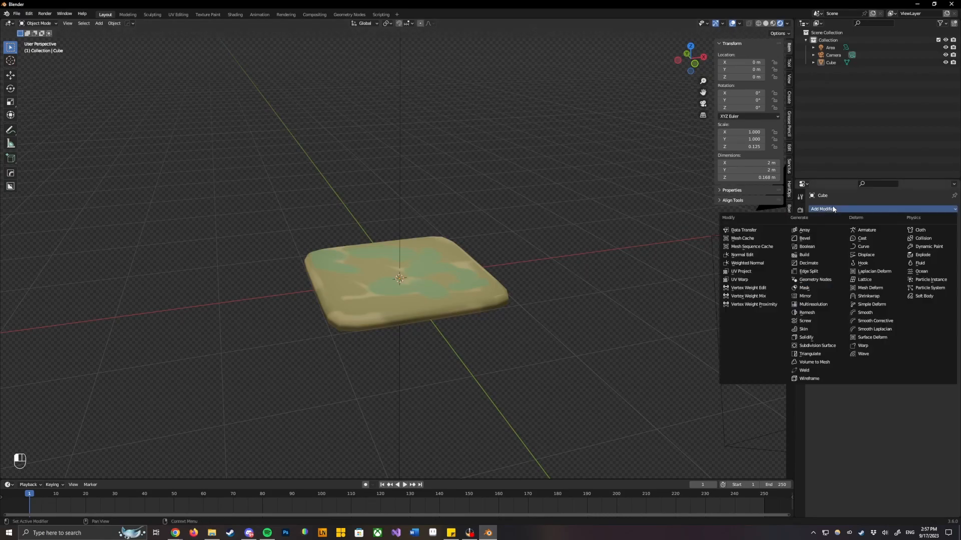
click(806, 241)
middle_drag(315, 299, 287, 313)
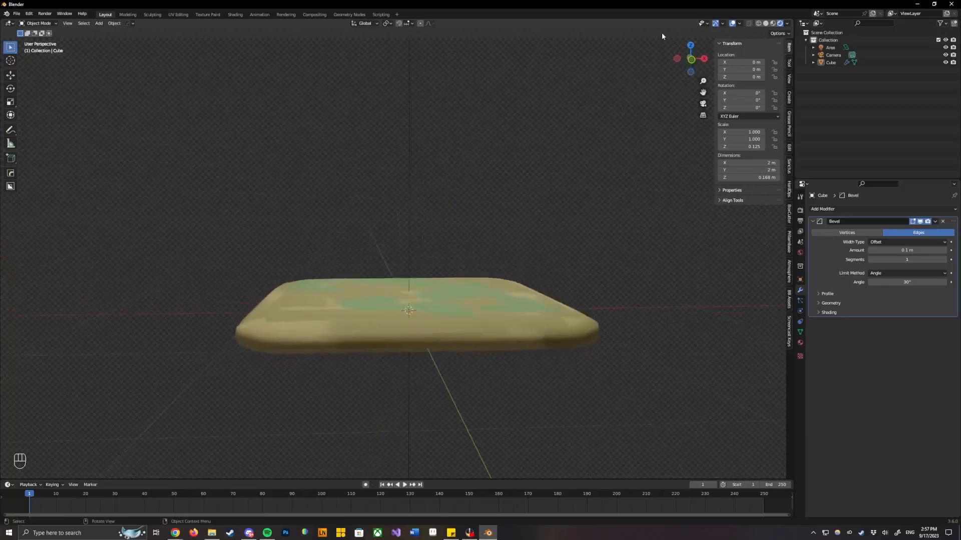
click(766, 23)
middle_drag(463, 291, 489, 292)
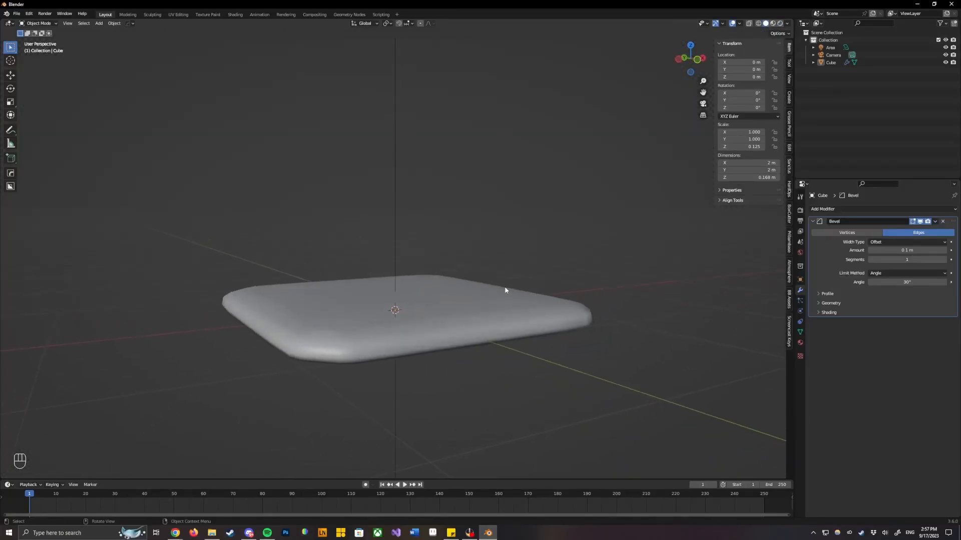
Remove the Bevel modifier and add it again to compare the slab's corners with and without it.
click(943, 221)
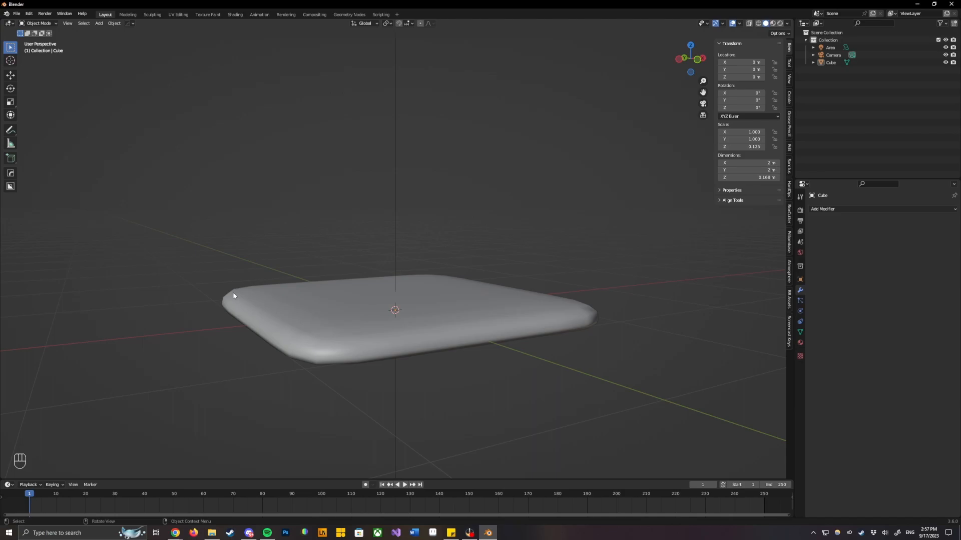
click(837, 209)
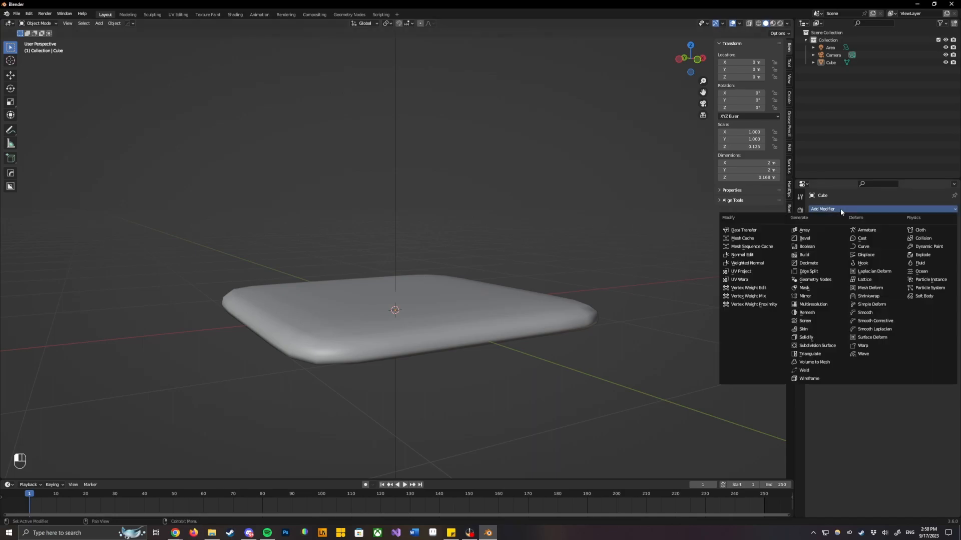
click(812, 239)
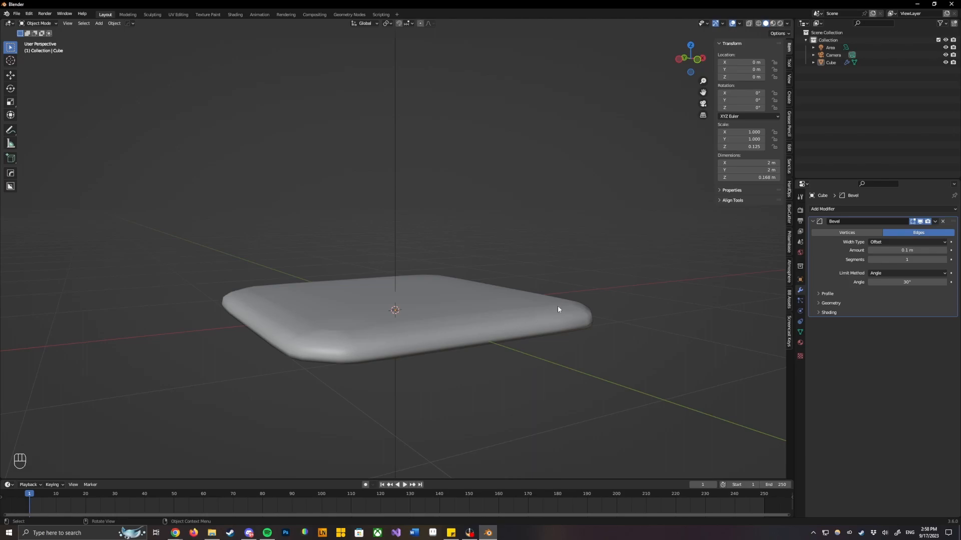
middle_drag(241, 292, 549, 376)
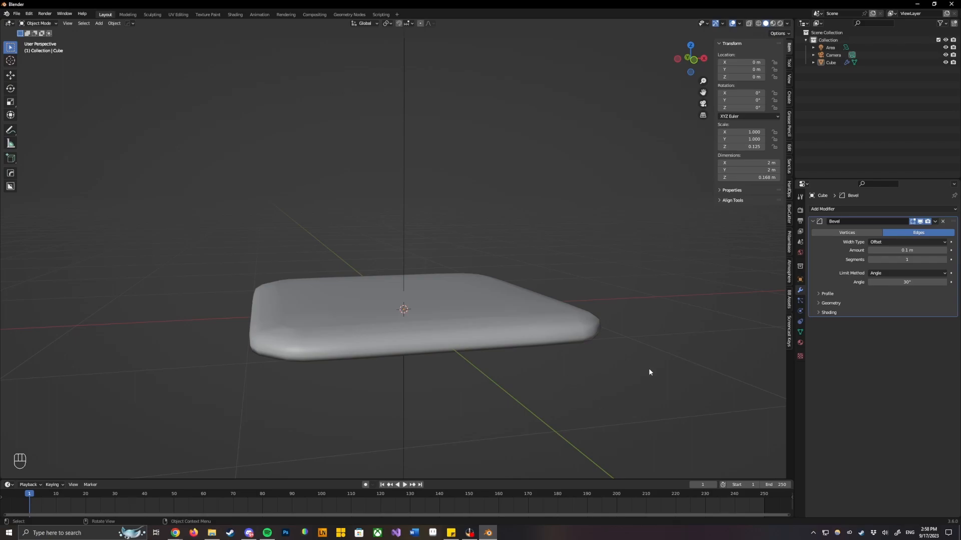
Undo the recent Bevel changes and the applying of the Subdivision modifier.
key(ctrl+z)
key(ctrl+z)
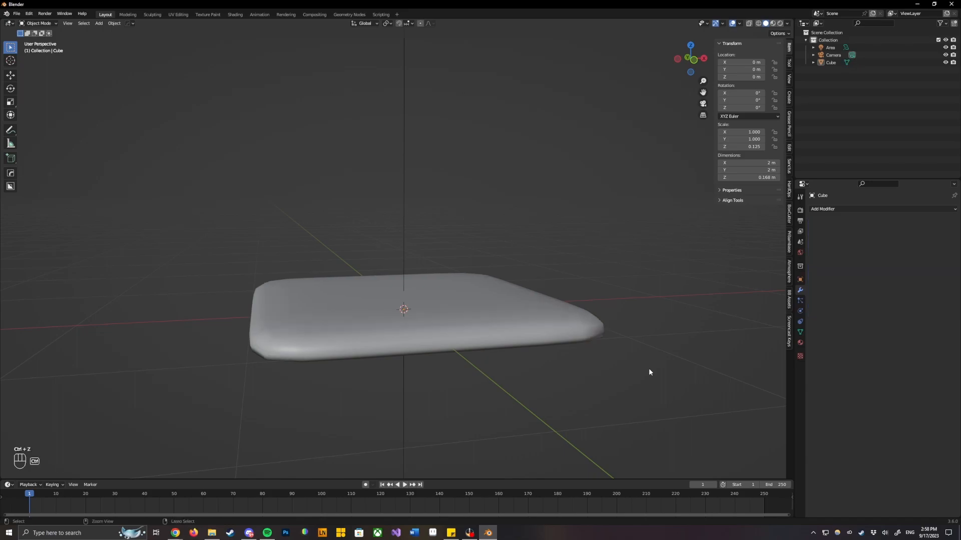
key(ctrl+z)
key(ctrl+z)
key(ctrl+z)
key(ctrl+z)
key(ctrl+z)
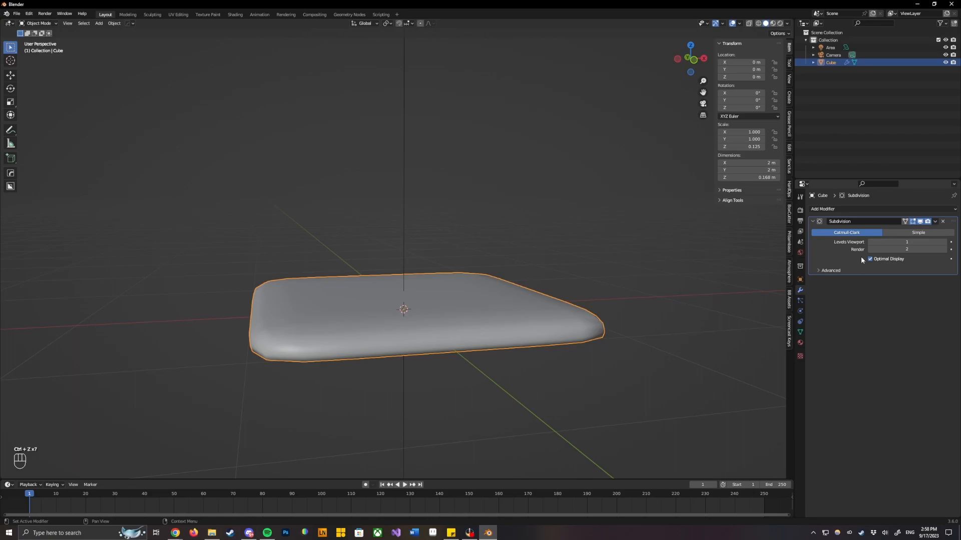
Add a Bevel modifier below the slab's Subdivision modifier, compare vertex and edge beveling, and set it to Edges.
middle_drag(475, 346, 497, 345)
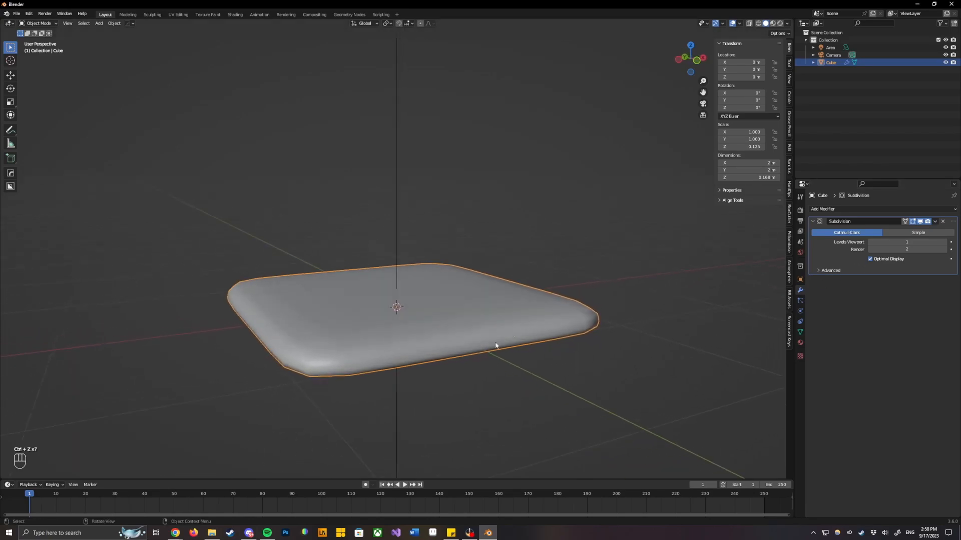
click(828, 209)
click(811, 239)
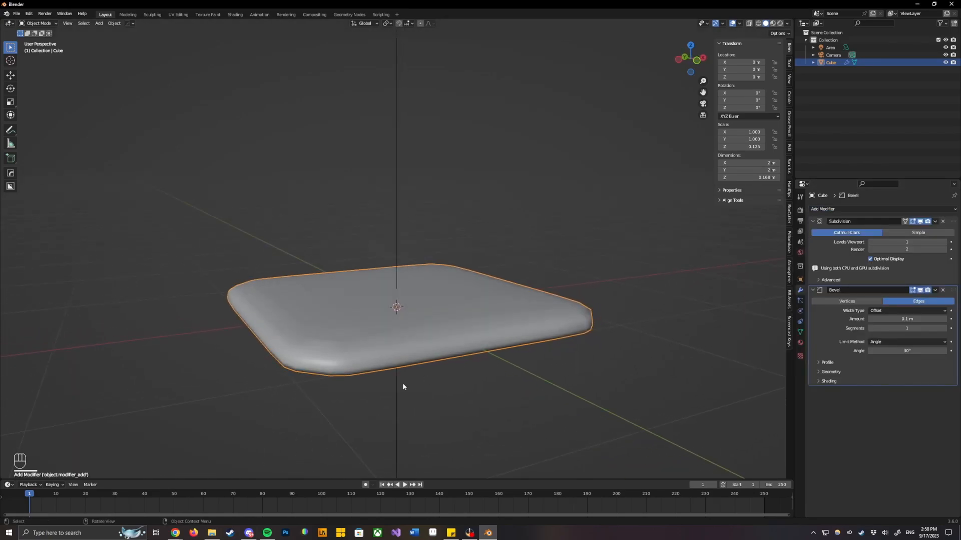
middle_drag(368, 389, 277, 348)
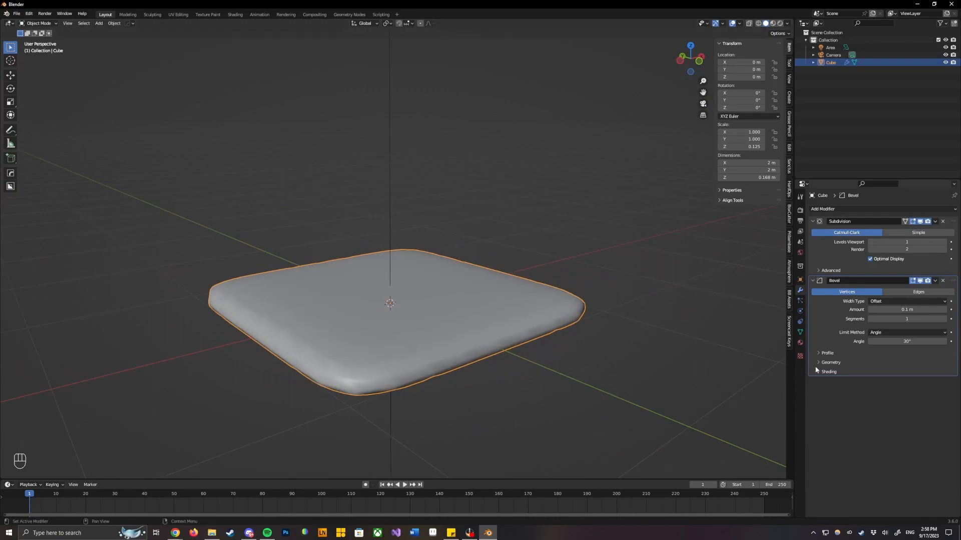
click(894, 292)
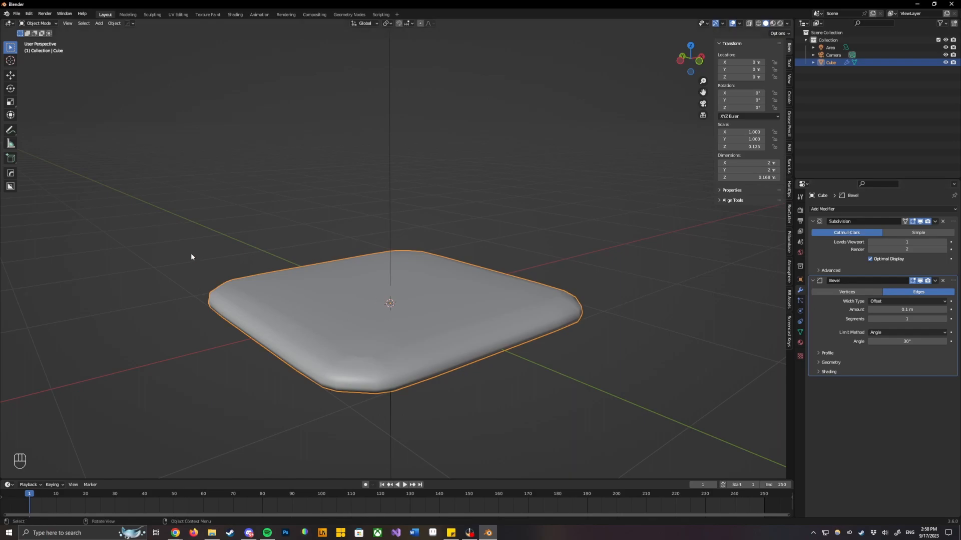
In Edit Mode, try the Bevel modifier on Vertices and select individual vertices around the slab's cage, then restore Edges and Object Mode.
click(39, 24)
click(37, 40)
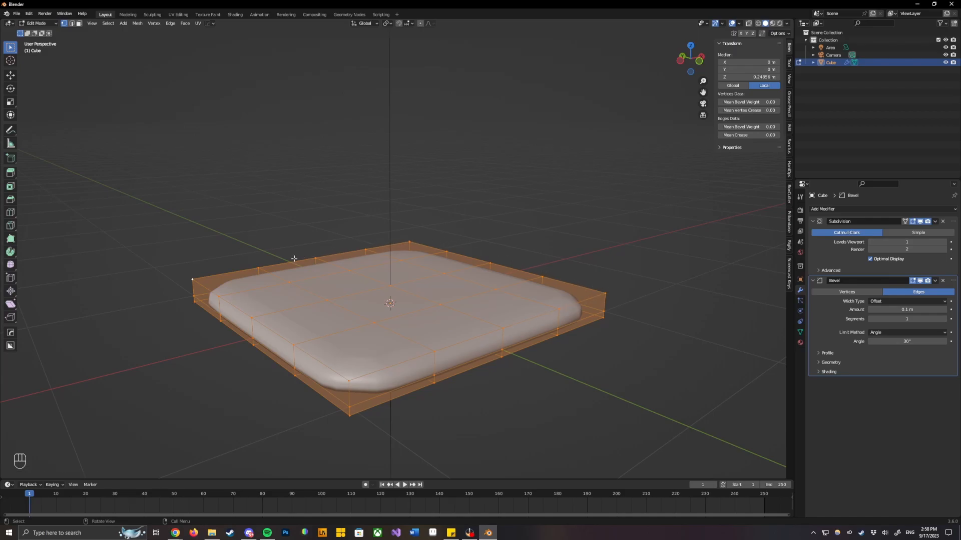
click(670, 371)
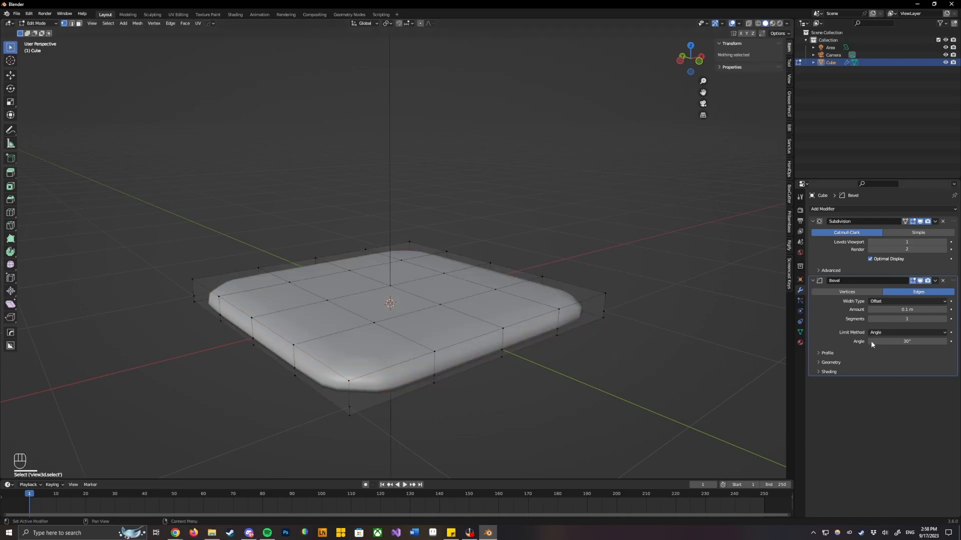
click(848, 292)
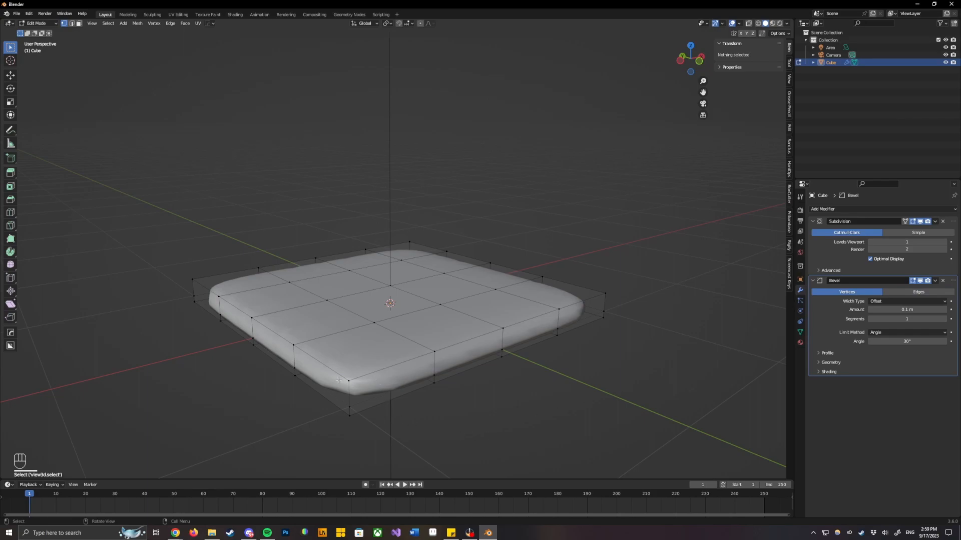
click(422, 354)
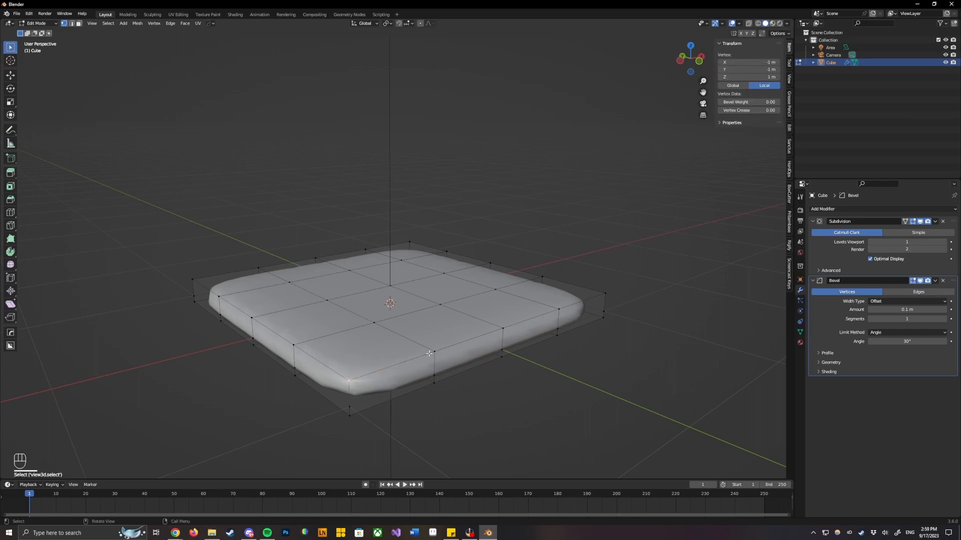
click(498, 335)
click(604, 297)
click(540, 276)
click(503, 328)
click(484, 263)
click(418, 240)
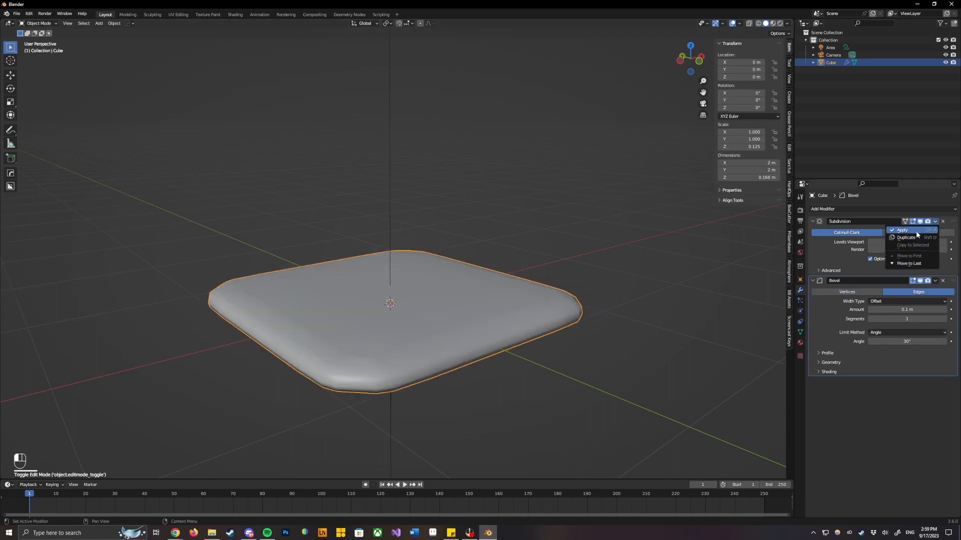
Apply the slab's Subdivision modifier first, followed by its Bevel modifier.
click(917, 235)
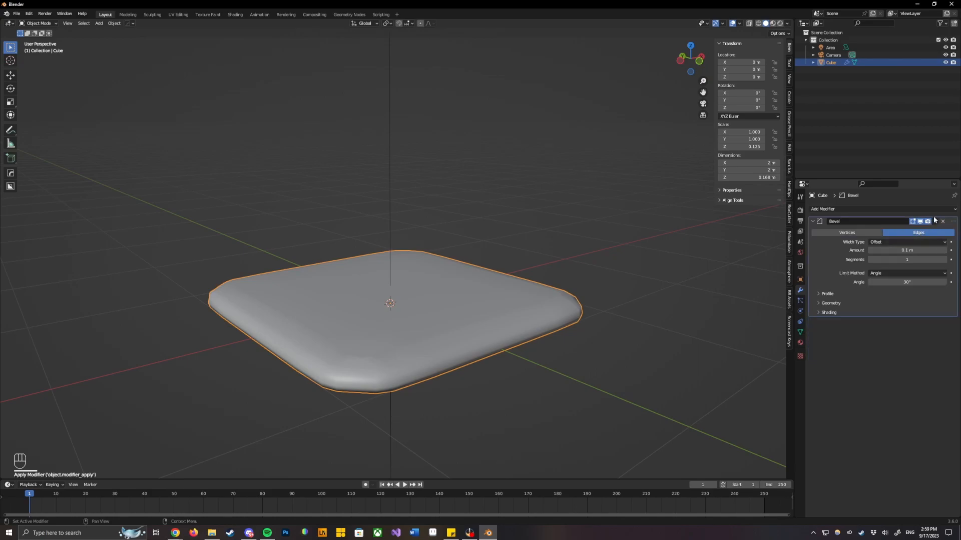
click(933, 224)
click(933, 224)
click(909, 235)
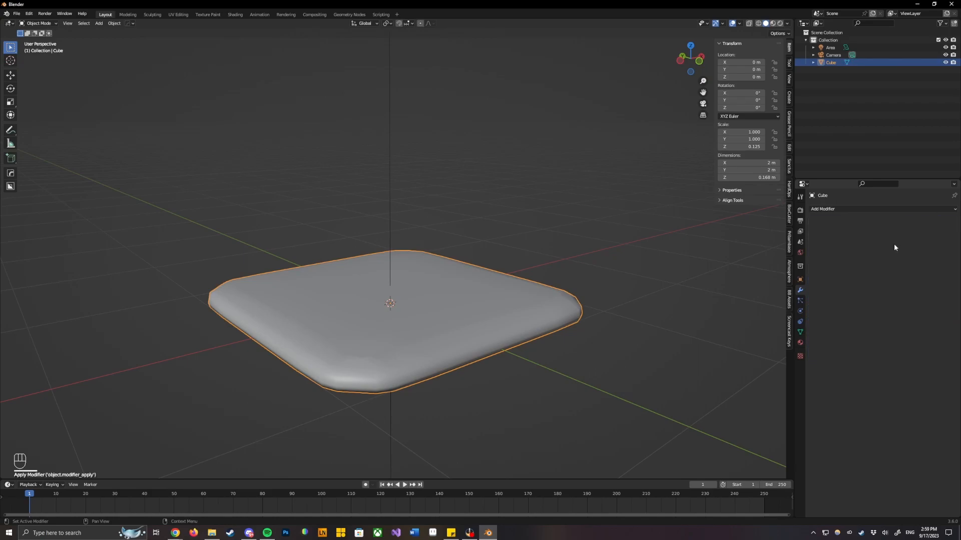
Deselect the slab, inspect its beveled corners and switch the viewport to rendered shading.
click(573, 371)
mouse_move(573, 370)
middle_down()
mouse_move(458, 339)
mouse_move(468, 290)
mouse_move(463, 360)
middle_up()
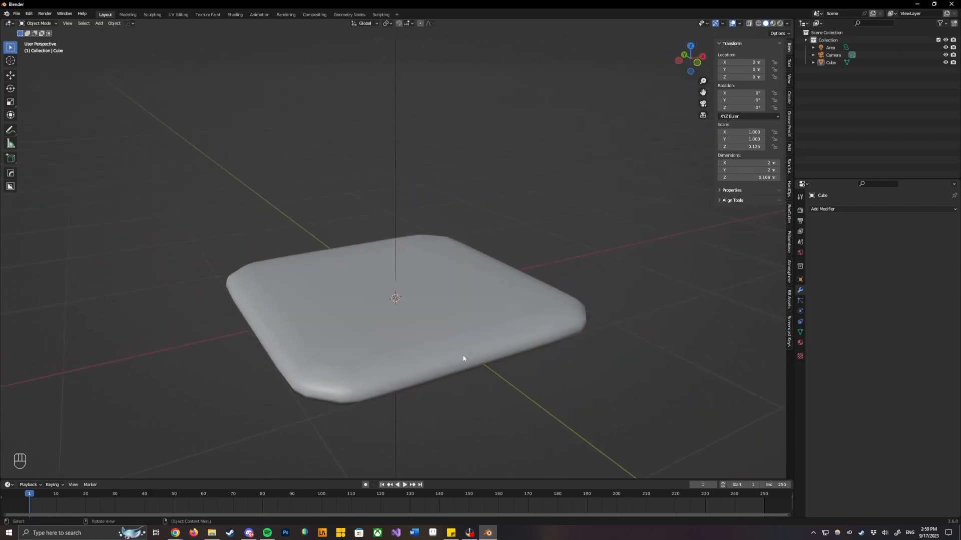
click(464, 360)
click(605, 363)
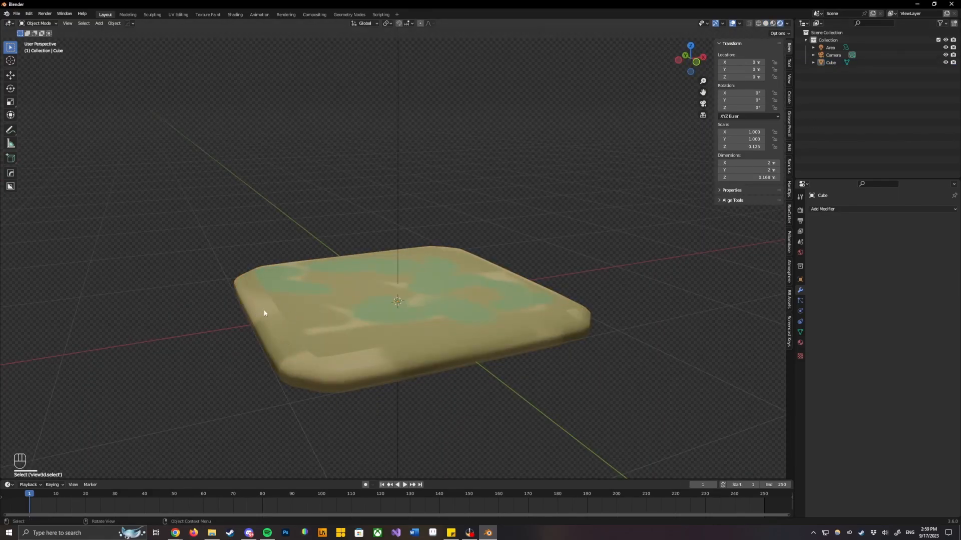
Review the scene's render engine settings and compare the slab in solid and rendered viewport shading.
click(799, 211)
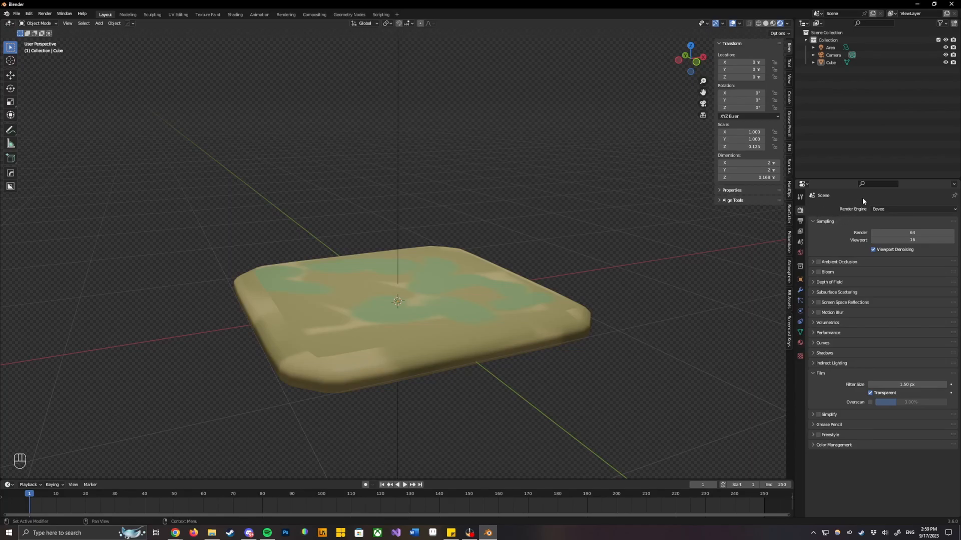
click(888, 209)
click(766, 24)
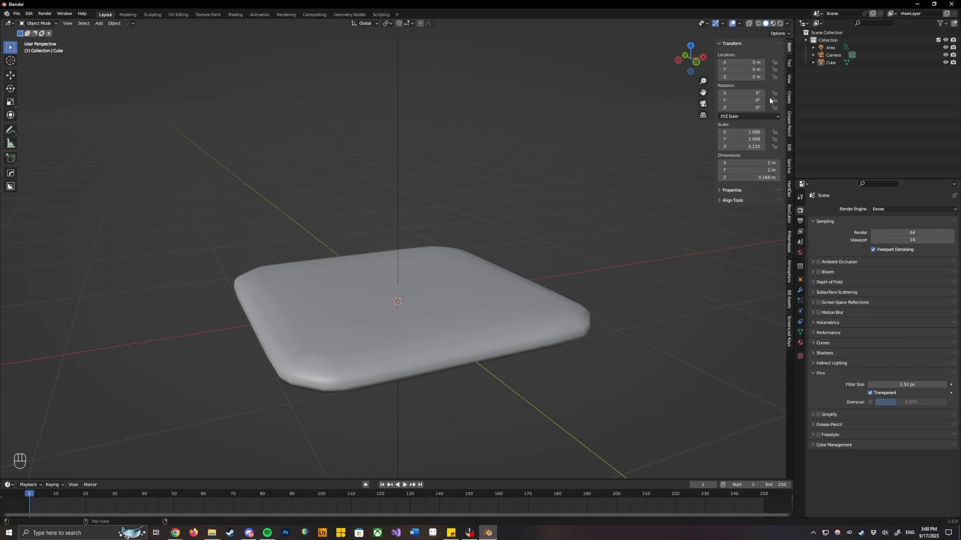
click(779, 24)
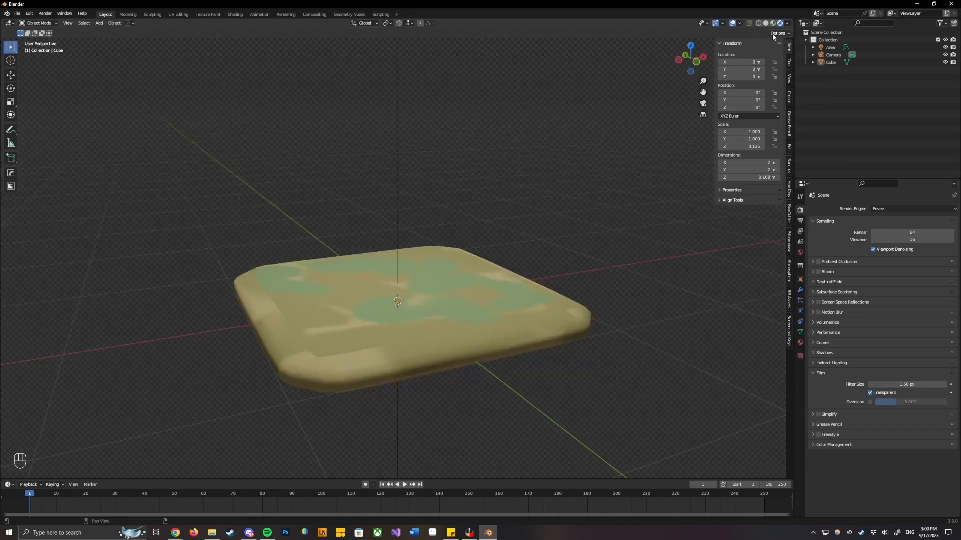
Return the viewport to solid shading and set the render engine to Cycles with GPU Compute as the device.
click(767, 23)
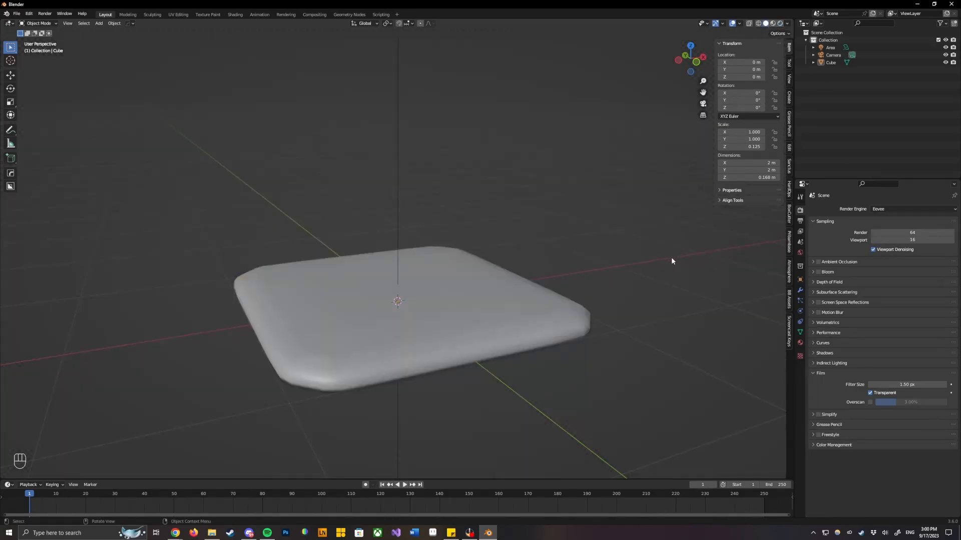
click(893, 211)
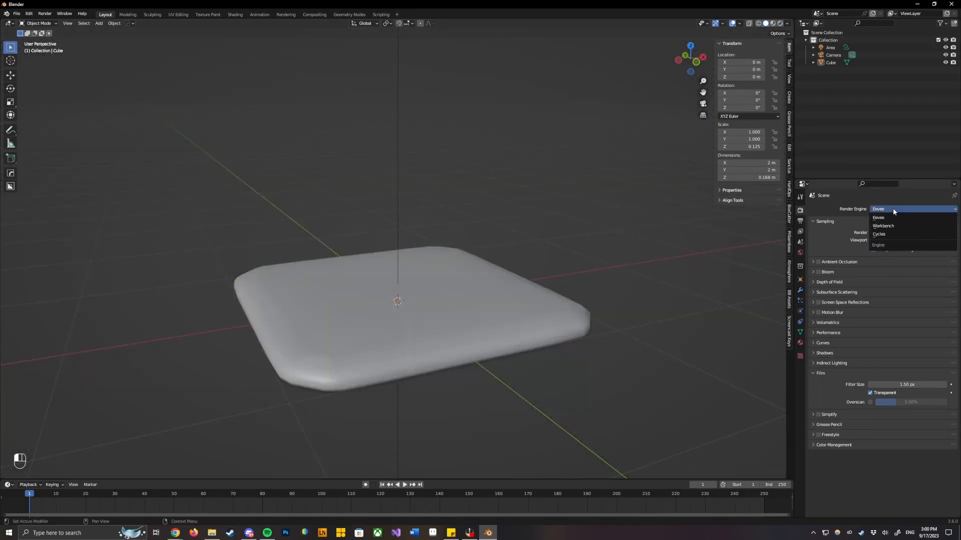
click(883, 235)
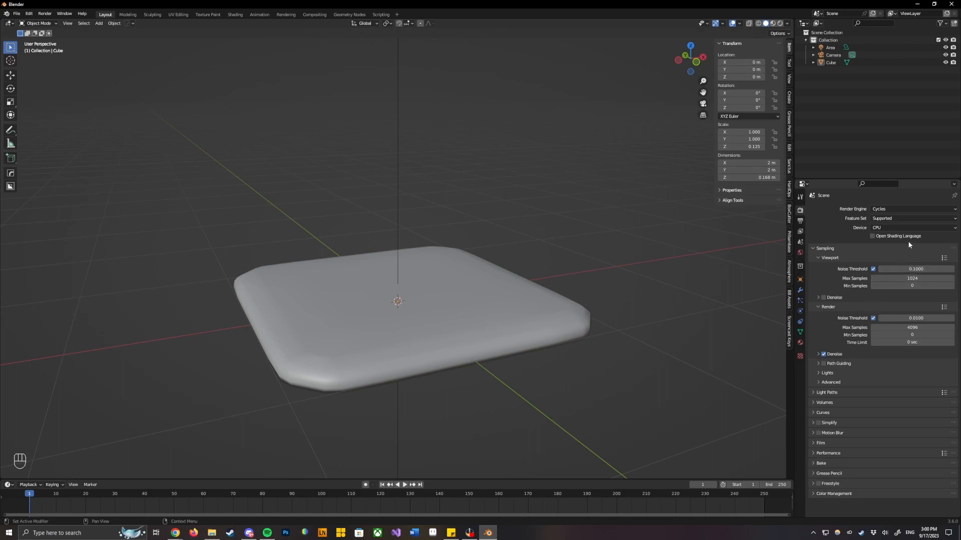
click(901, 230)
click(863, 244)
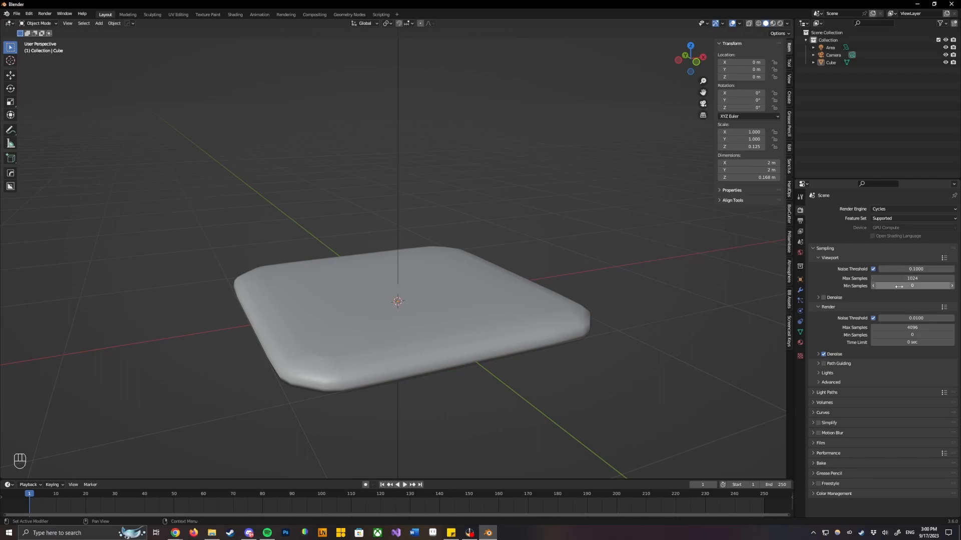
Set the render Max Samples to 250 and enable denoising for the viewport.
double_click(904, 327)
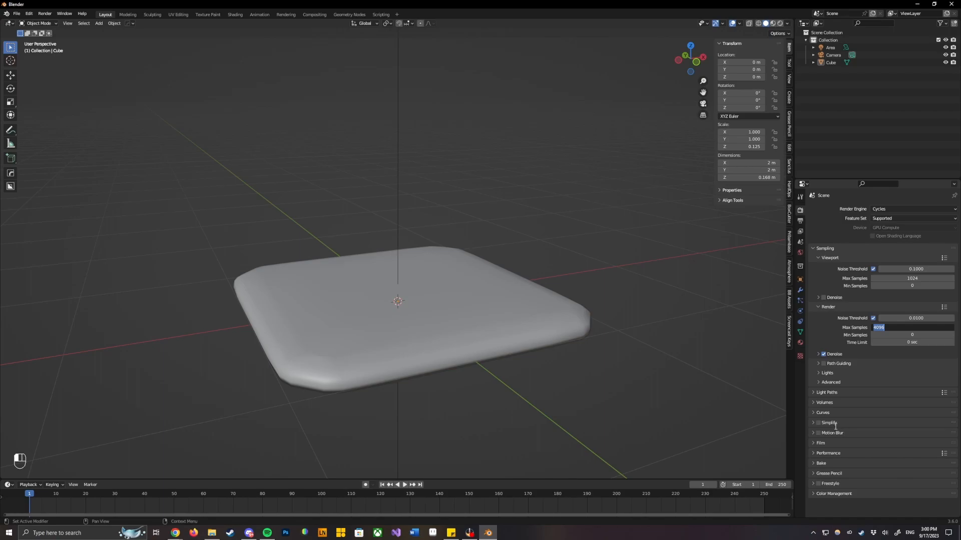
text(250)
key(Return)
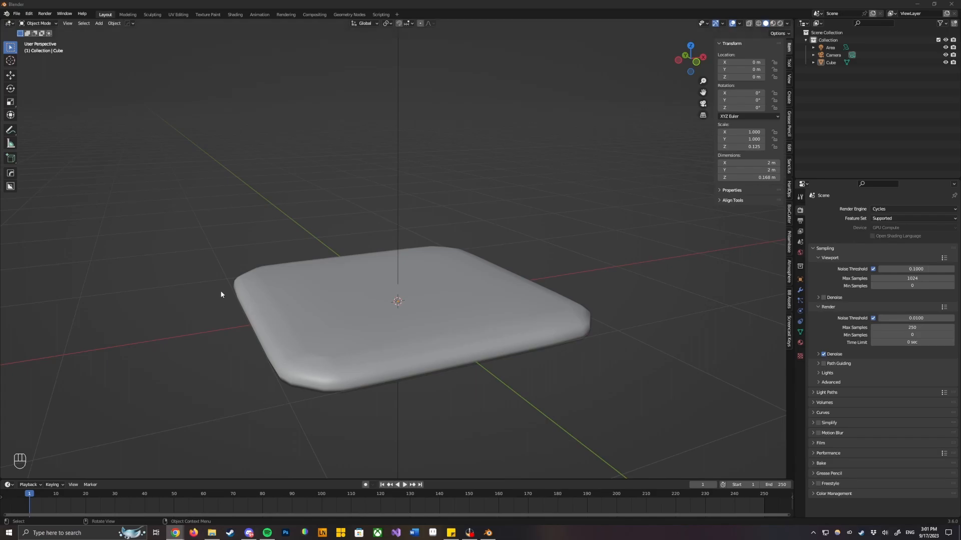
middle_drag(600, 251, 505, 289)
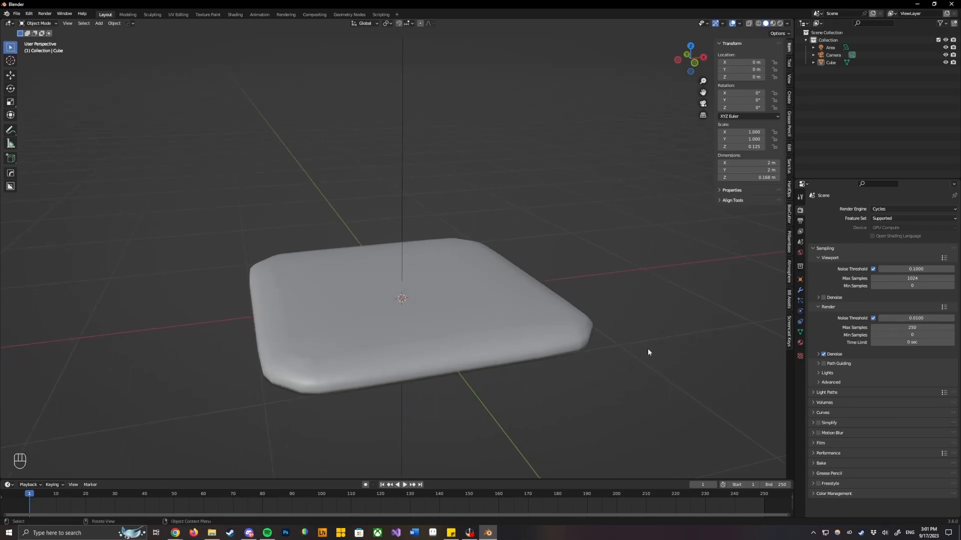
click(892, 328)
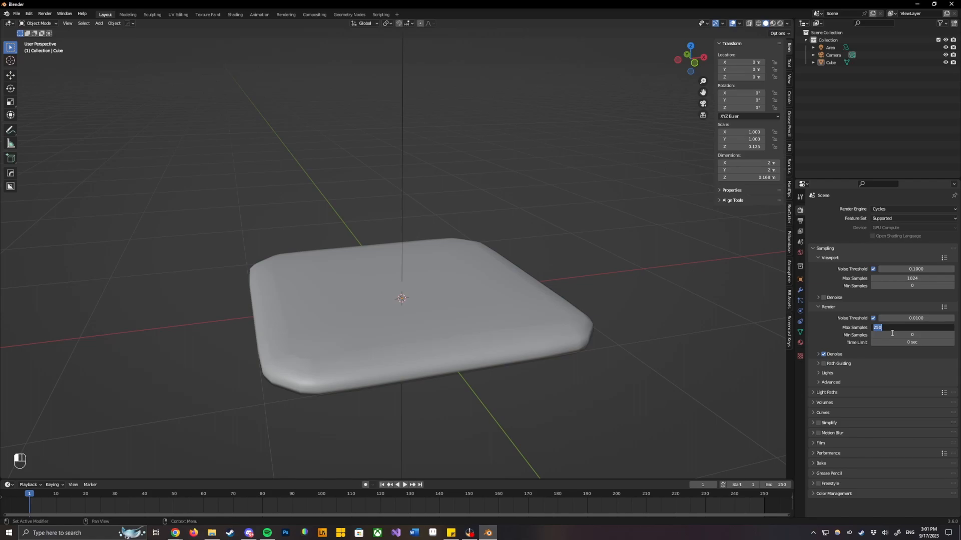
key(Return)
click(823, 299)
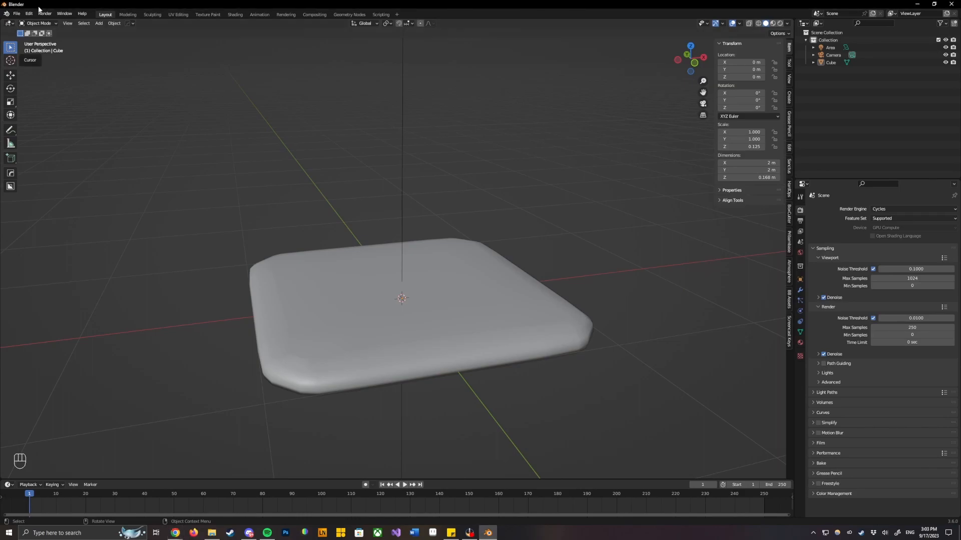
Render a still image of the slab with Cycles.
click(45, 14)
click(52, 21)
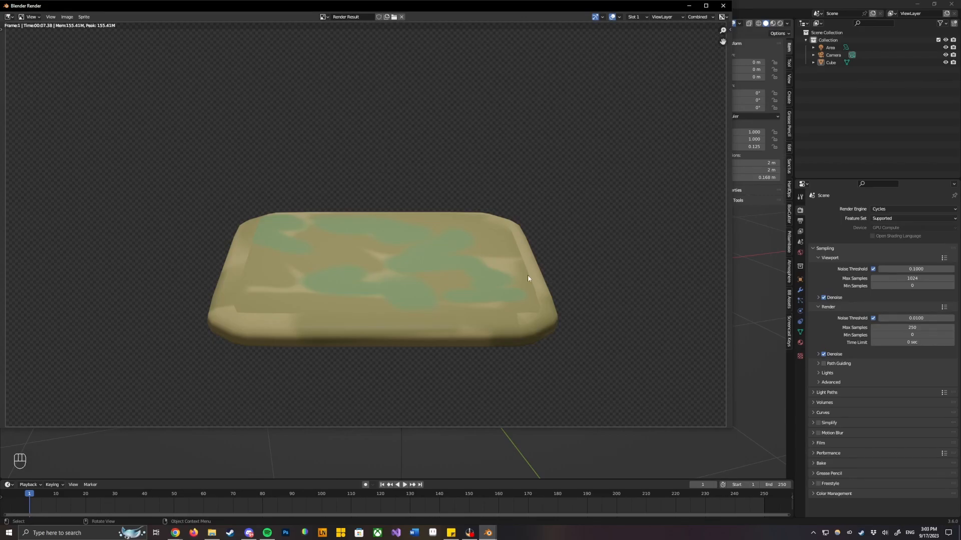
Switch to the browser to view the College Library and Diner projects on ArtStation, and return to Blender to close the render window.
key(alt+Tab)
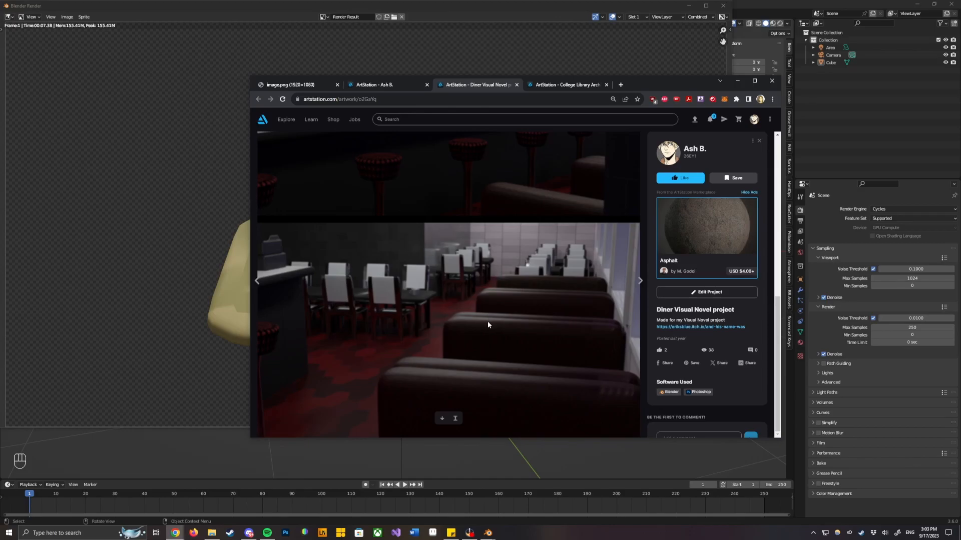
click(551, 82)
scroll(543, 314, up, 10)
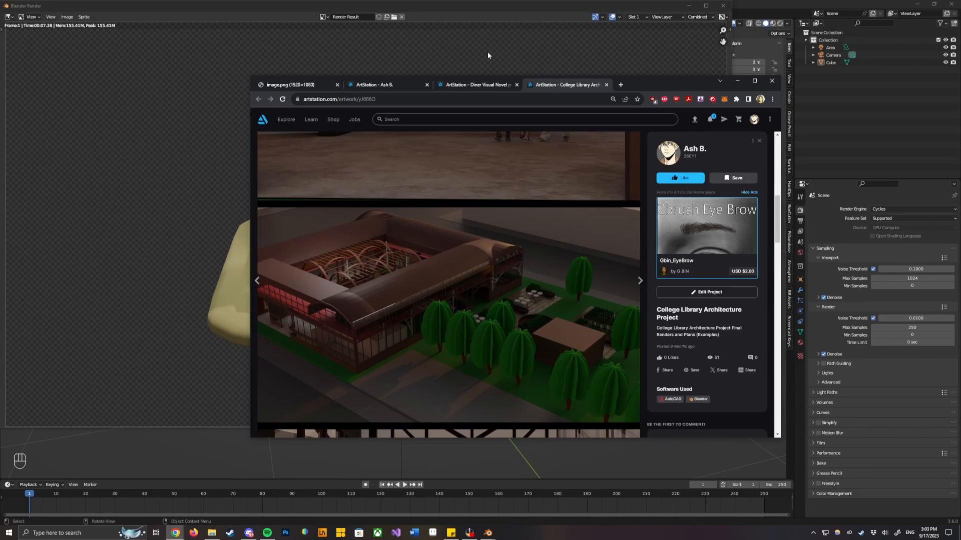
click(479, 84)
scroll(578, 176, up, 3)
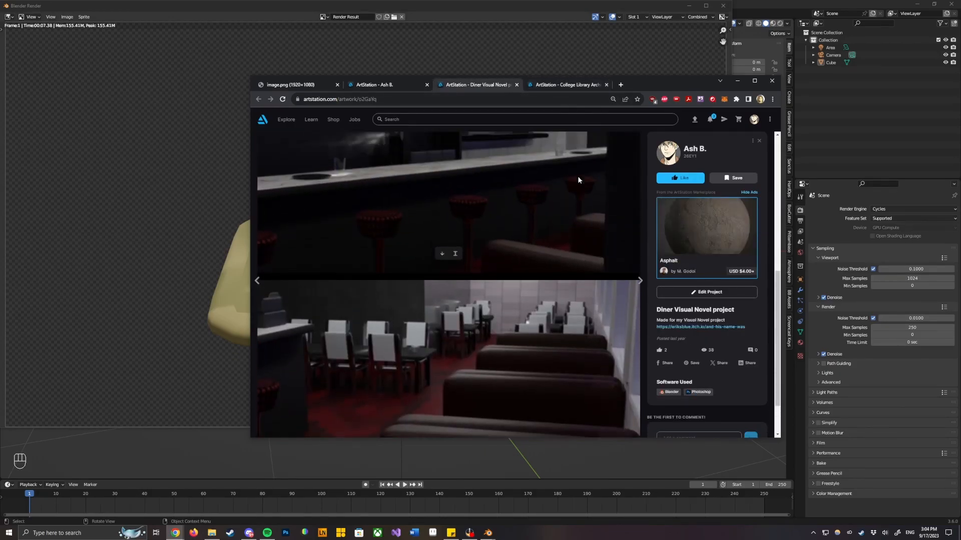
scroll(545, 231, up, 4)
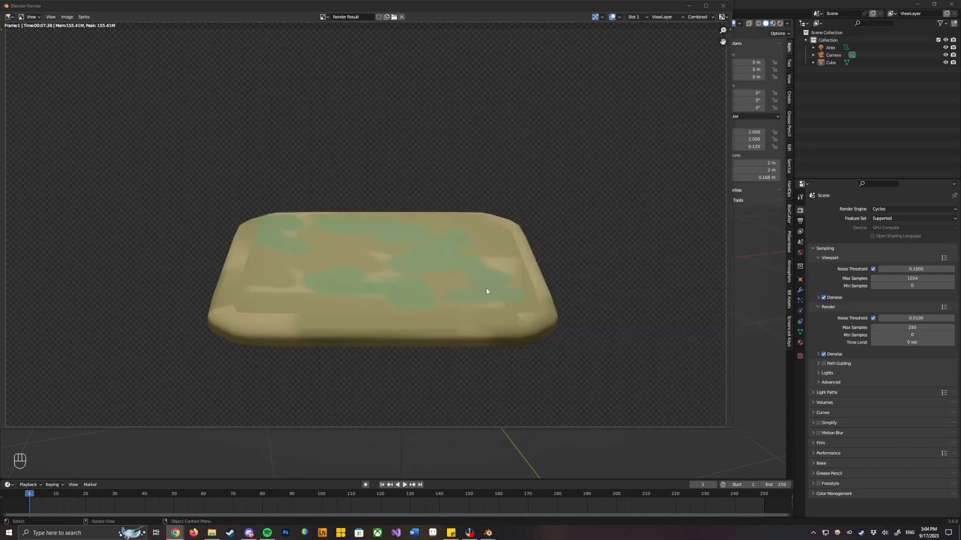
click(486, 291)
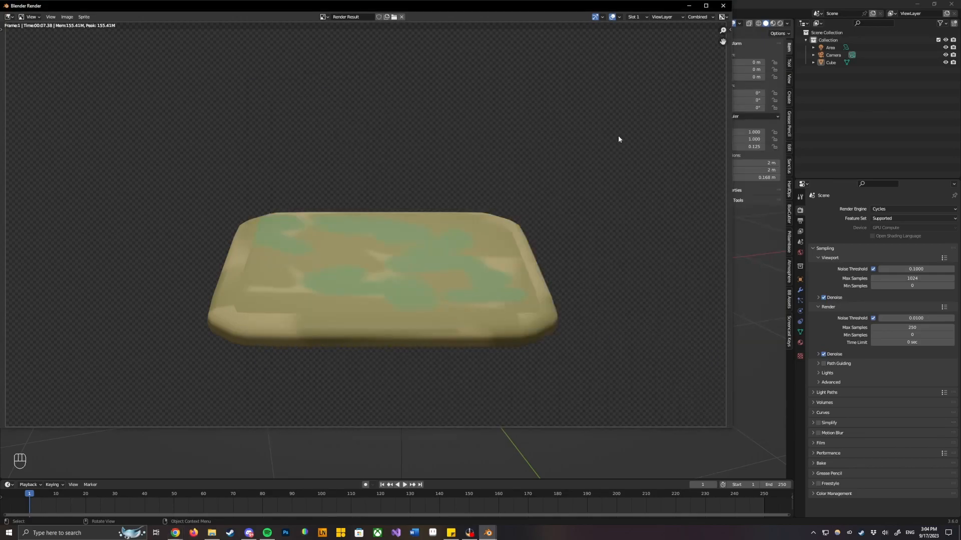
click(722, 6)
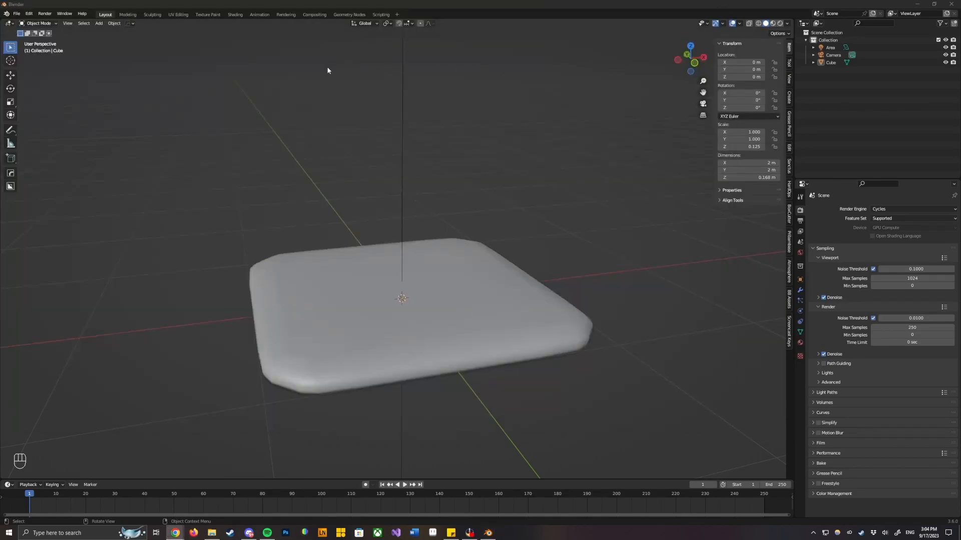
Save the scene in the Projects folder as Class_tile.blend.
click(305, 145)
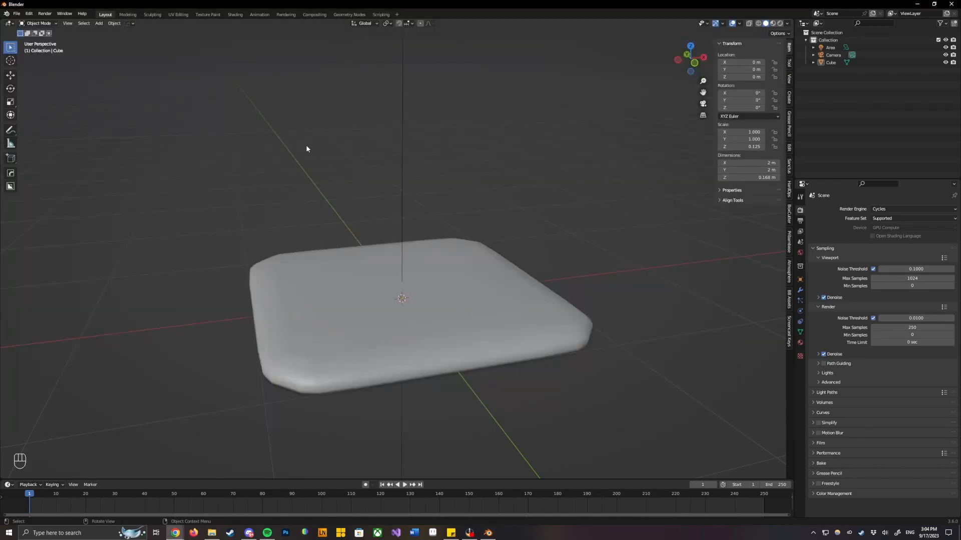
click(16, 13)
click(31, 71)
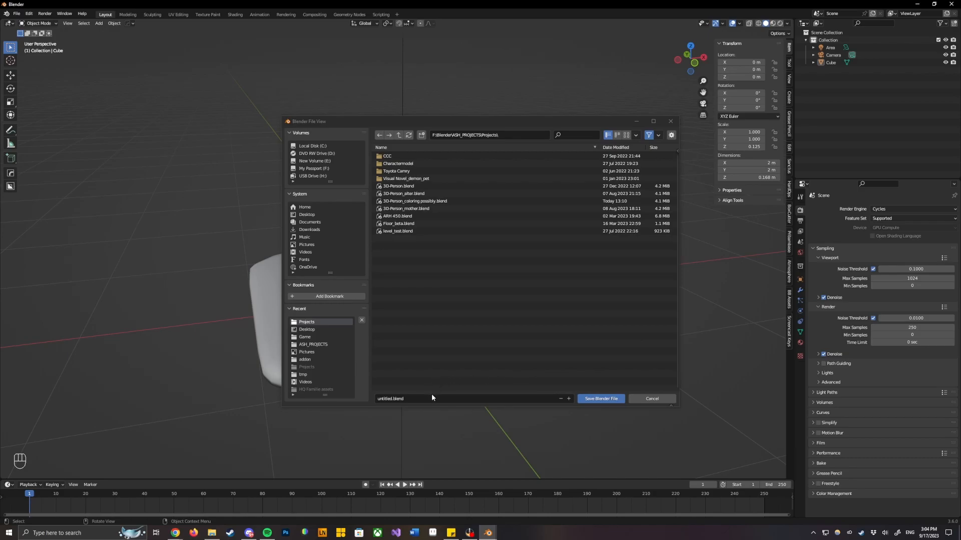
text(Cla)
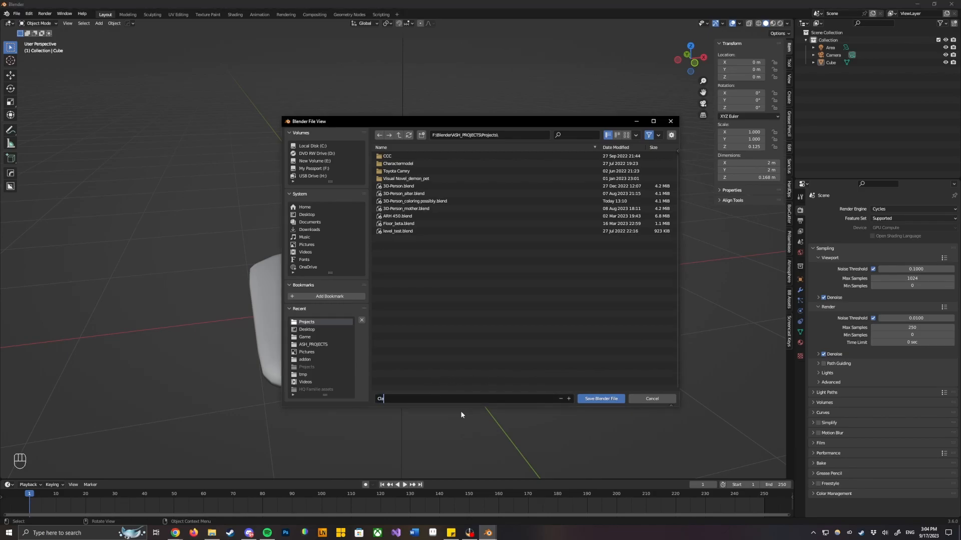
text(ss_tile.blend)
click(596, 398)
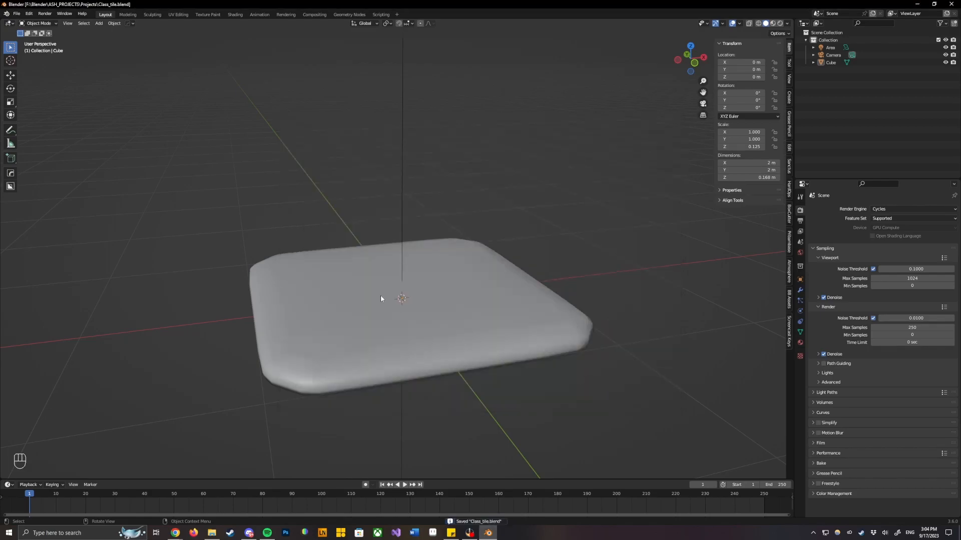
Select the slab in the 3D viewport.
scroll(488, 245, down, 4)
middle_drag(383, 270, 419, 290)
click(419, 290)
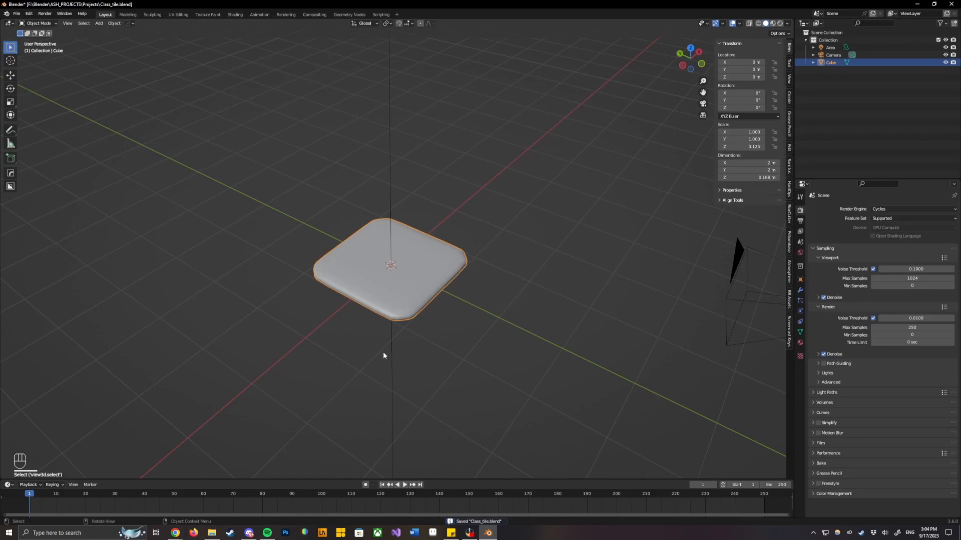